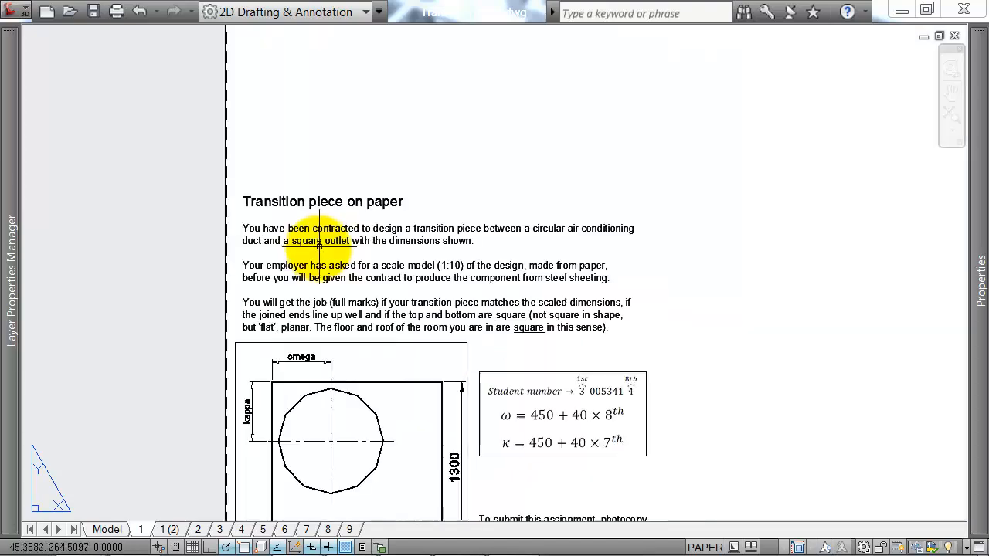
Examine the assignment brief, including the plan and elevation dimensions and the submission instructions.
{"action": "left_click", "coordinate": [424, 147]}
{"action": "left_click", "coordinate": [299, 267]}
{"action": "middle_click_drag", "start_coordinate": [778, 282], "coordinate": [768, 250]}
{"action": "key", "text": "Escape"}
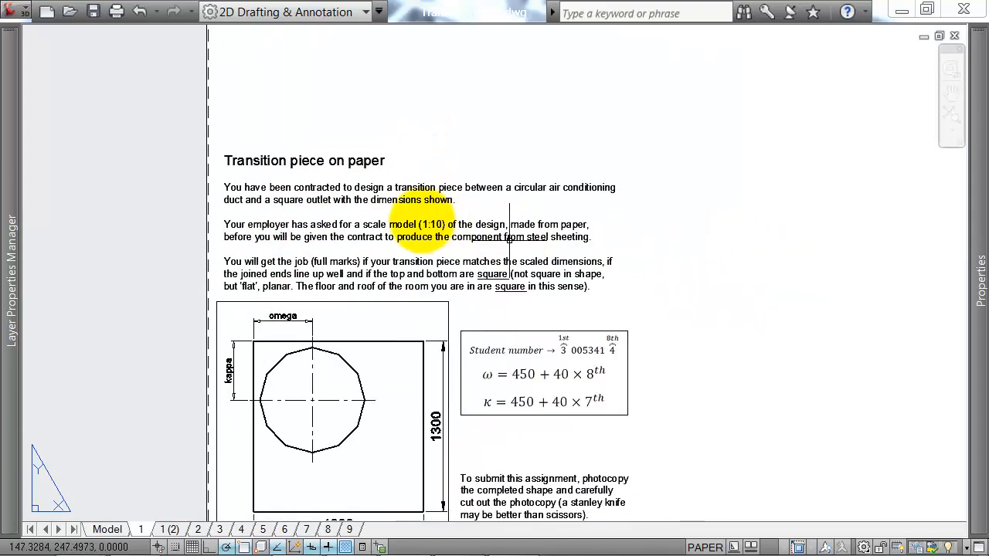
{"action": "scroll", "coordinate": [261, 229], "scroll_direction": "up", "scroll_amount": 2}
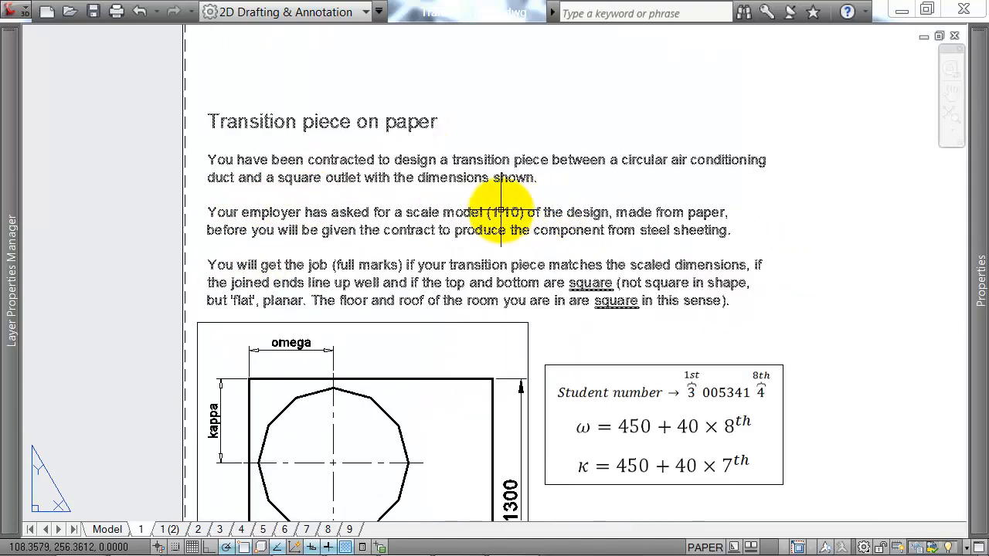
{"action": "scroll", "coordinate": [471, 437], "scroll_direction": "down", "scroll_amount": 5}
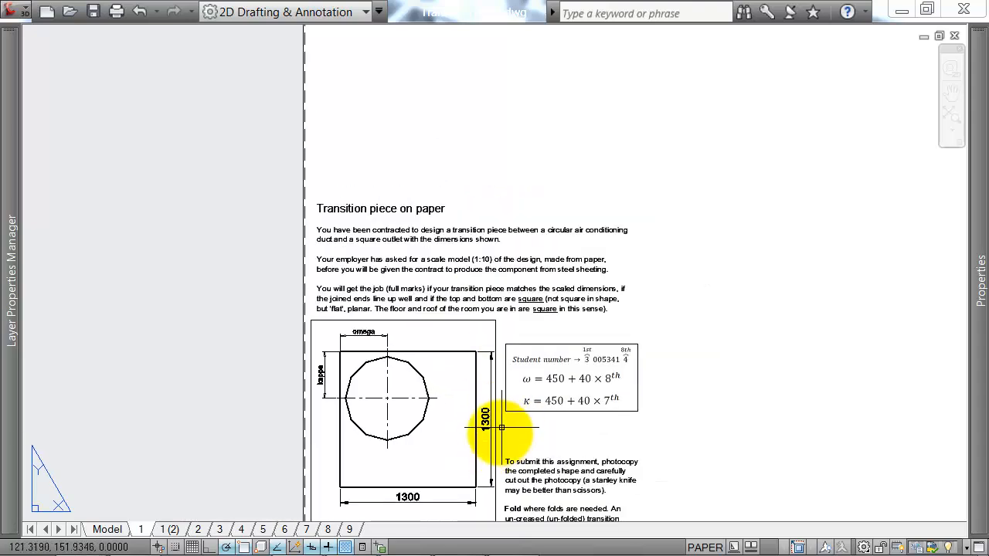
{"action": "scroll", "coordinate": [484, 444], "scroll_direction": "up", "scroll_amount": 6}
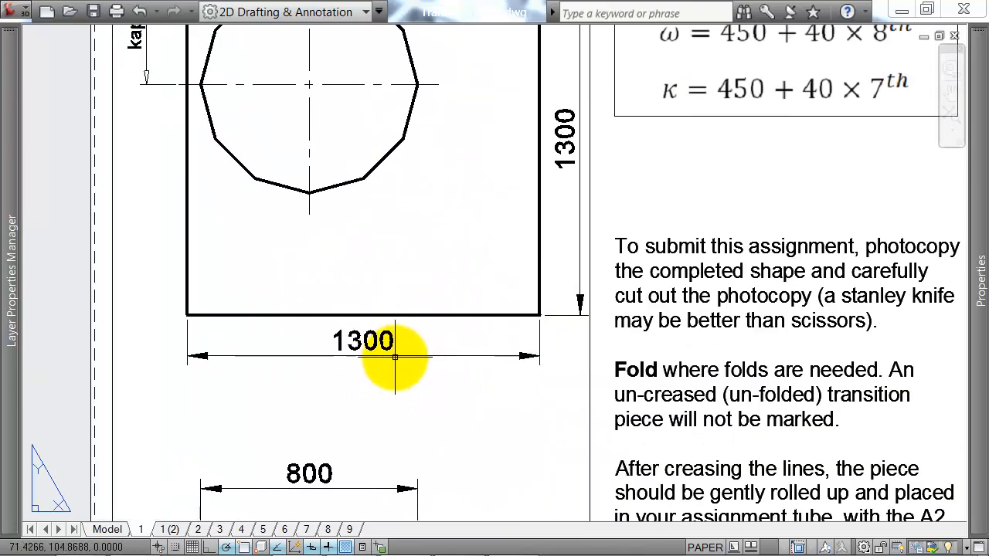
{"action": "middle_click_drag", "start_coordinate": [308, 460], "coordinate": [376, 293]}
{"action": "scroll", "coordinate": [361, 352], "scroll_direction": "down", "scroll_amount": 2}
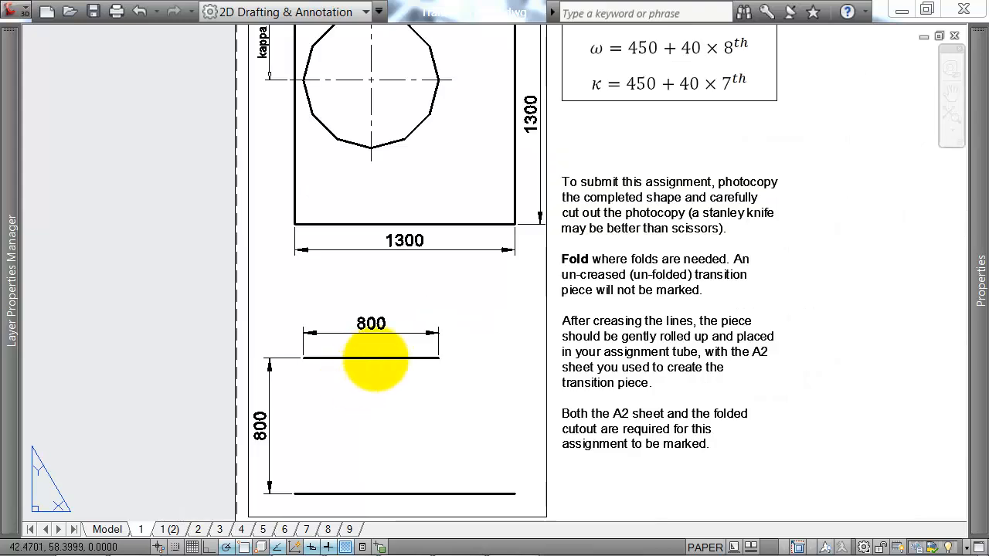
{"action": "middle_click_drag", "start_coordinate": [375, 358], "coordinate": [429, 358]}
{"action": "middle_click_drag", "start_coordinate": [448, 240], "coordinate": [441, 274]}
{"action": "middle_click_drag", "start_coordinate": [526, 155], "coordinate": [502, 298]}
{"action": "scroll", "coordinate": [501, 298], "scroll_direction": "down", "scroll_amount": 1}
{"action": "middle_click_drag", "start_coordinate": [507, 173], "coordinate": [446, 254]}
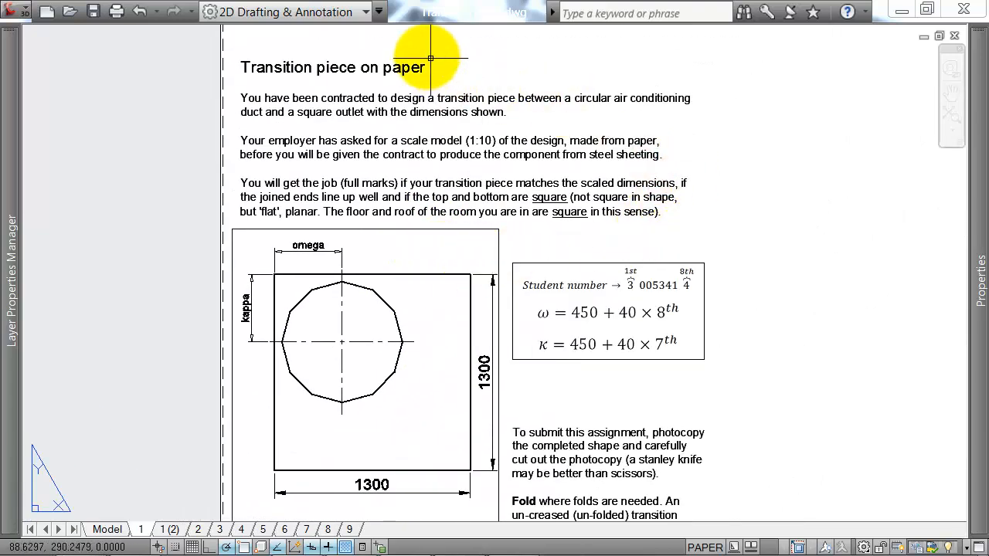
{"action": "left_click", "coordinate": [516, 52]}
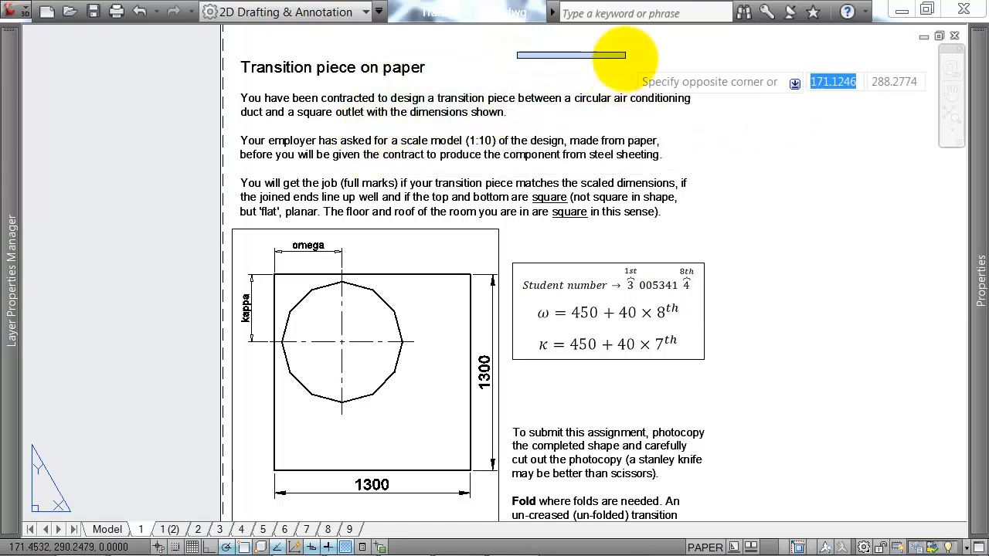
{"action": "left_click", "coordinate": [510, 69]}
{"action": "left_click", "coordinate": [337, 152]}
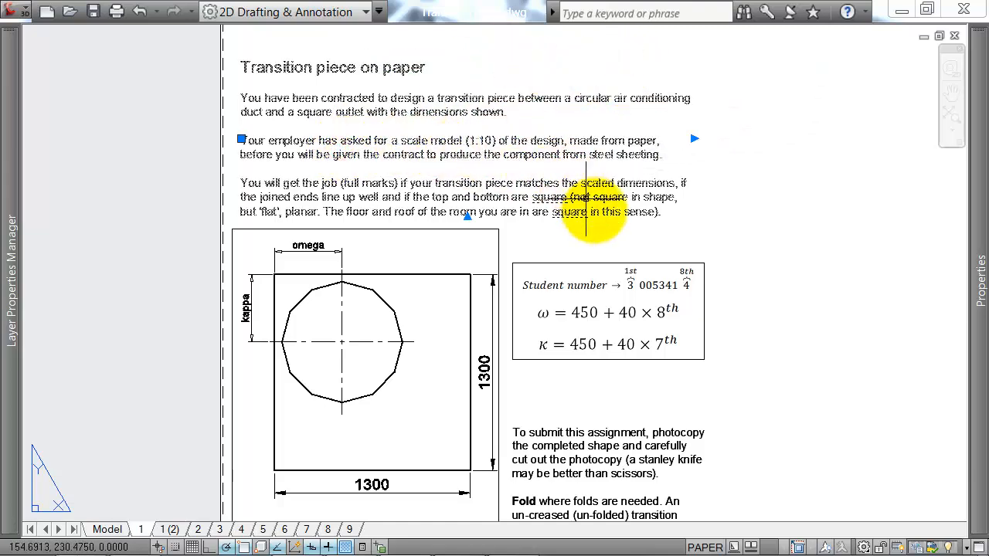
{"action": "key", "text": "Escape"}
Move the complete brief, with its text, formulas and reference drawings, horizontally off the sheet into the empty area beside it.
{"action": "scroll", "coordinate": [594, 215], "scroll_direction": "down", "scroll_amount": 1}
{"action": "scroll", "coordinate": [719, 131], "scroll_direction": "down", "scroll_amount": 1}
{"action": "left_click", "coordinate": [740, 108]}
{"action": "left_click", "coordinate": [453, 411]}
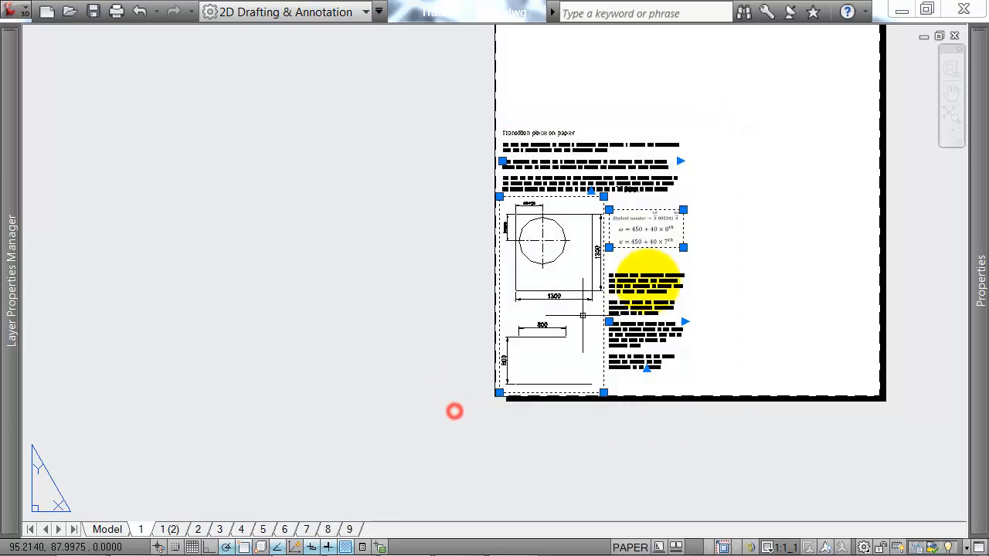
{"action": "type", "text": "m"}
{"action": "key", "text": "Return"}
{"action": "left_click", "coordinate": [812, 186]}
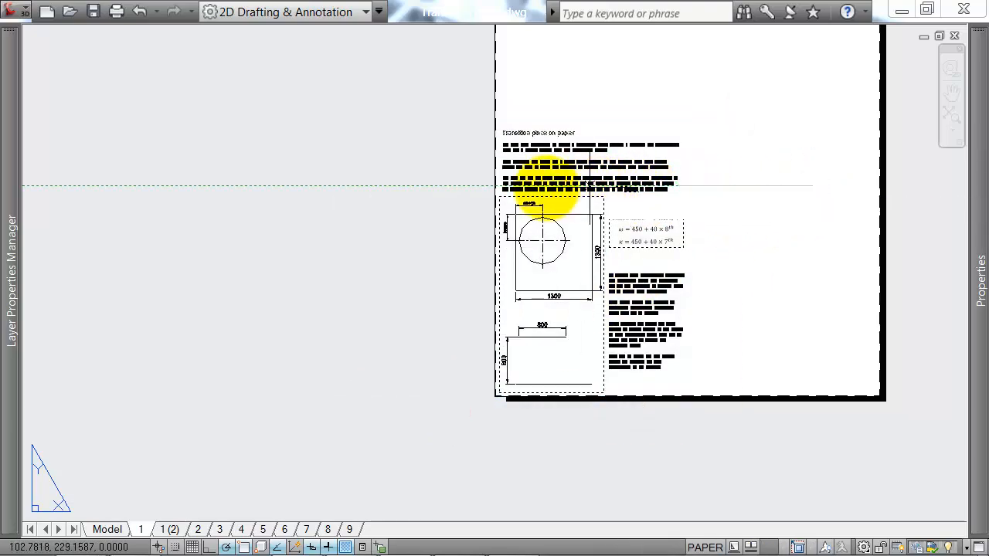
{"action": "left_click", "coordinate": [476, 186]}
Move the brief again so it sits close beside the upper left part of the sheet.
{"action": "key", "text": "Return"}
{"action": "left_click", "coordinate": [425, 92]}
{"action": "left_click", "coordinate": [147, 446]}
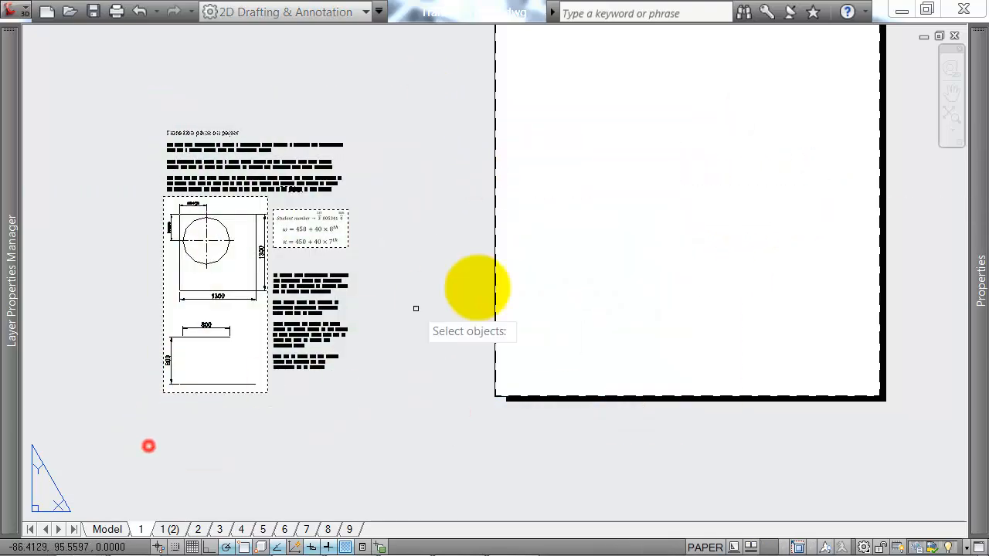
{"action": "right_click", "coordinate": [507, 278]}
{"action": "middle_click_drag", "start_coordinate": [572, 187], "coordinate": [532, 404]}
{"action": "left_click", "coordinate": [468, 495]}
{"action": "left_click", "coordinate": [592, 234]}
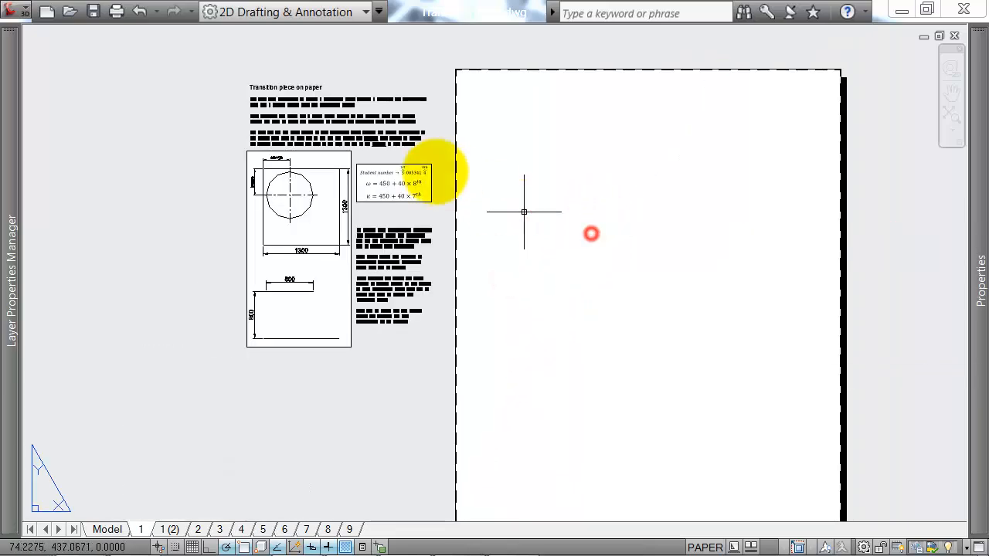
Make the User layer current.
{"action": "scroll", "coordinate": [326, 191], "scroll_direction": "up", "scroll_amount": 3}
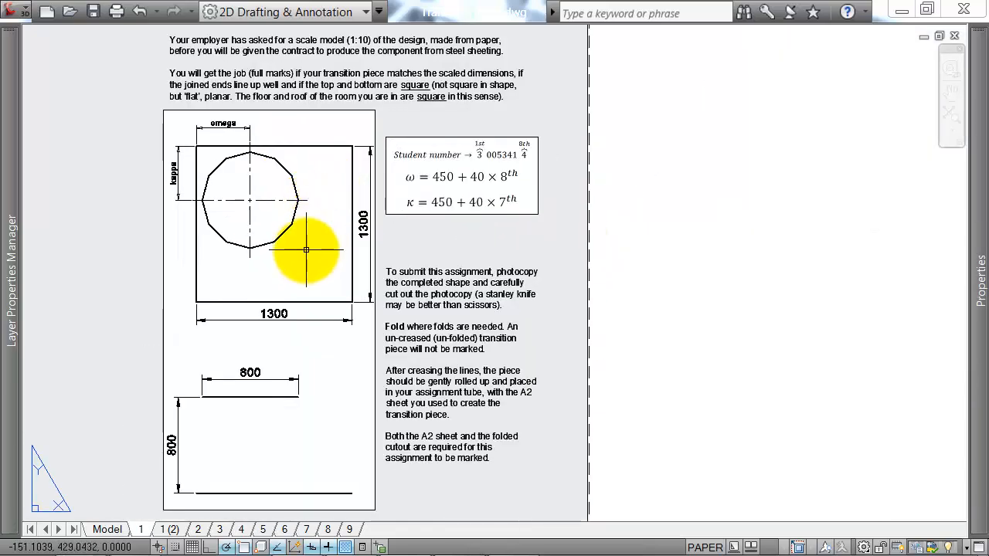
{"action": "mouse_move", "coordinate": [11, 271]}
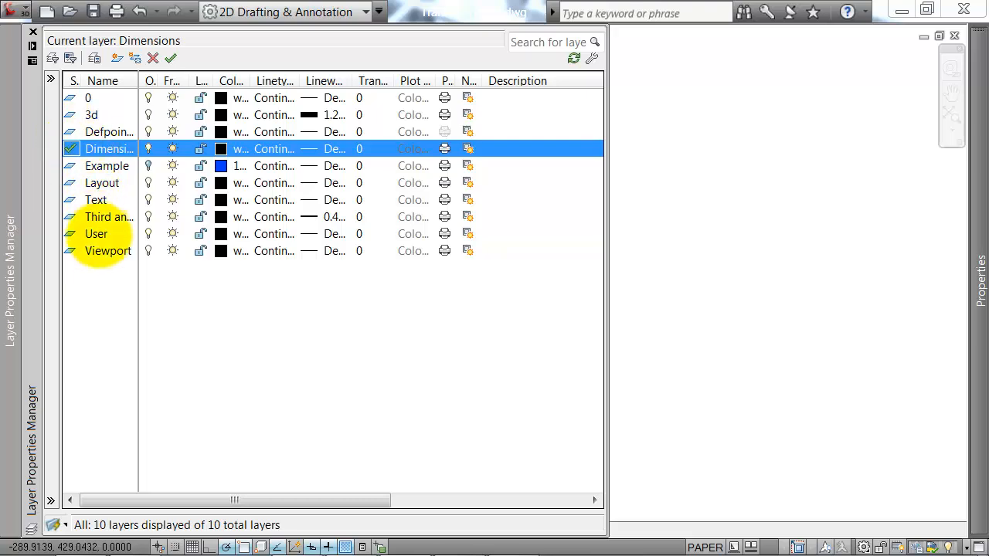
{"action": "double_click", "coordinate": [70, 234]}
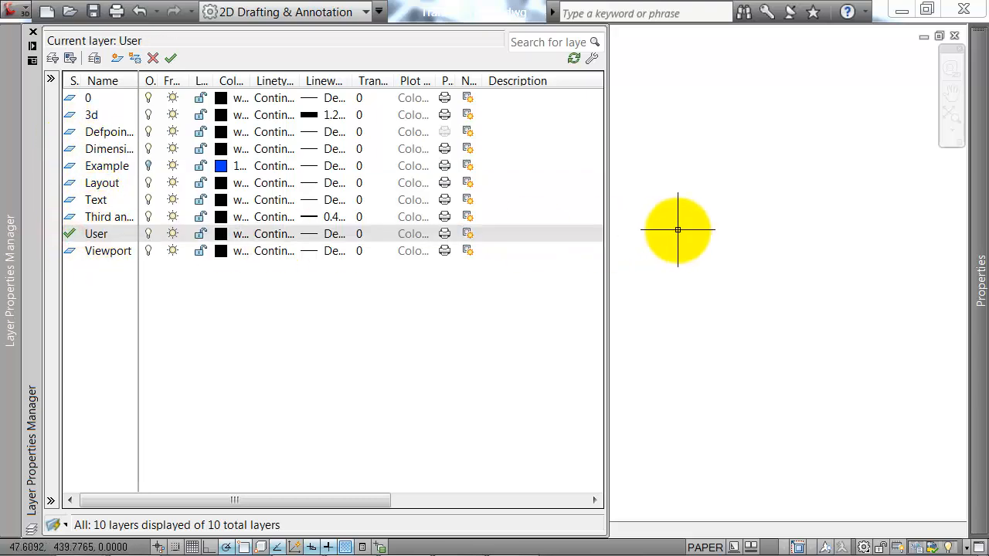
Examine the 1300 and 800 dimensions and the omega and kappa formulas in the brief.
{"action": "scroll", "coordinate": [685, 200], "scroll_direction": "down", "scroll_amount": 4}
{"action": "scroll", "coordinate": [670, 189], "scroll_direction": "up", "scroll_amount": 3}
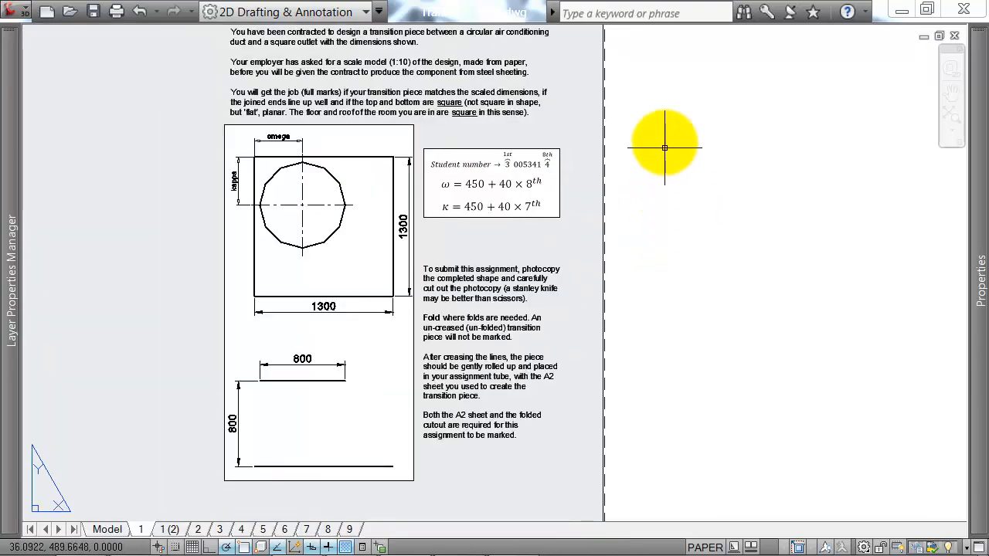
{"action": "middle_click_drag", "start_coordinate": [669, 158], "coordinate": [642, 189]}
{"action": "middle_click_drag", "start_coordinate": [729, 163], "coordinate": [676, 194]}
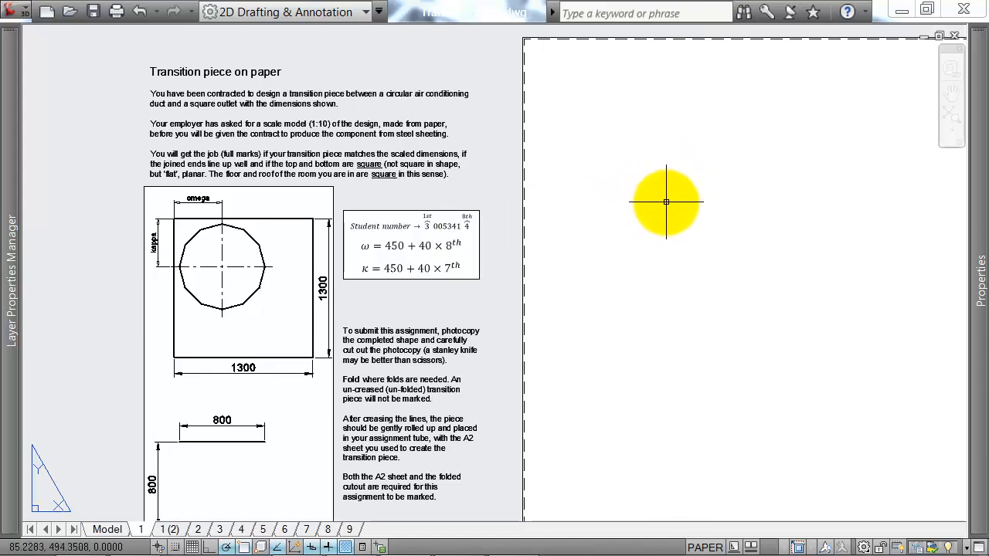
{"action": "mouse_move", "coordinate": [690, 195]}
{"action": "middle_mouse_down"}
{"action": "mouse_move", "coordinate": [648, 199]}
{"action": "mouse_move", "coordinate": [667, 116]}
{"action": "middle_mouse_up"}
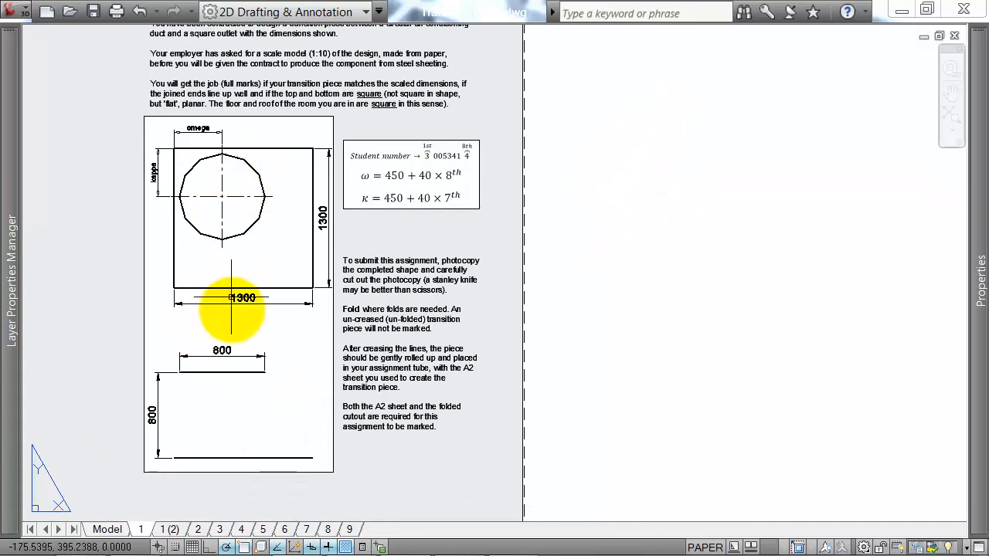
{"action": "mouse_move", "coordinate": [625, 226]}
{"action": "middle_mouse_down"}
{"action": "mouse_move", "coordinate": [613, 252]}
{"action": "mouse_move", "coordinate": [703, 231]}
{"action": "middle_mouse_up"}
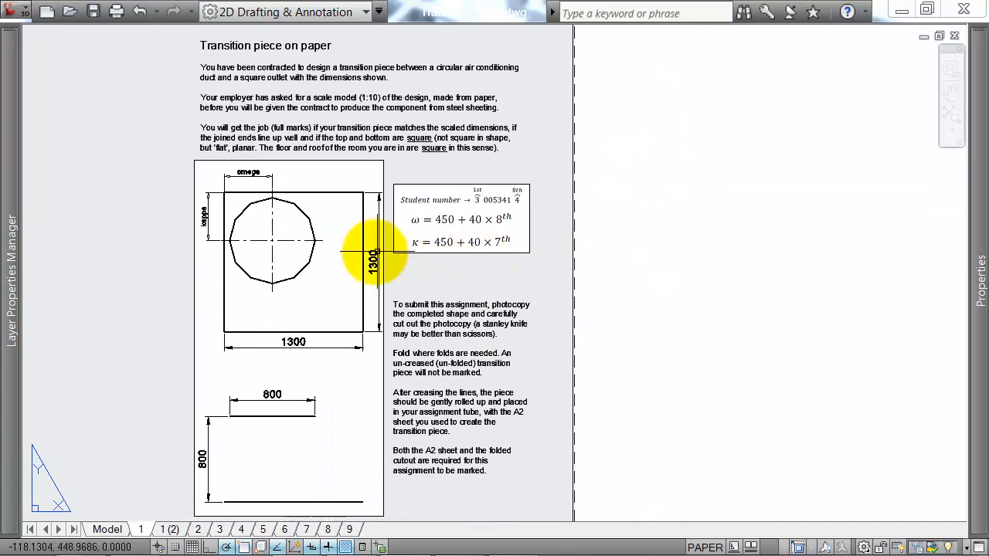
{"action": "scroll", "coordinate": [419, 252], "scroll_direction": "up", "scroll_amount": 2}
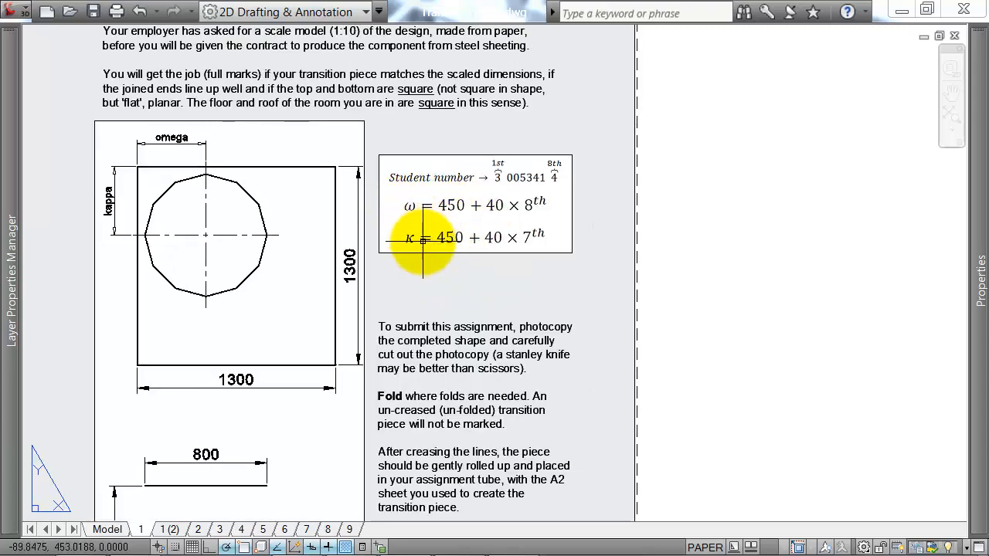
Delete the horizontal and vertical construction lines that locate the centre of the 12-sided polygon.
{"action": "left_click", "coordinate": [834, 113]}
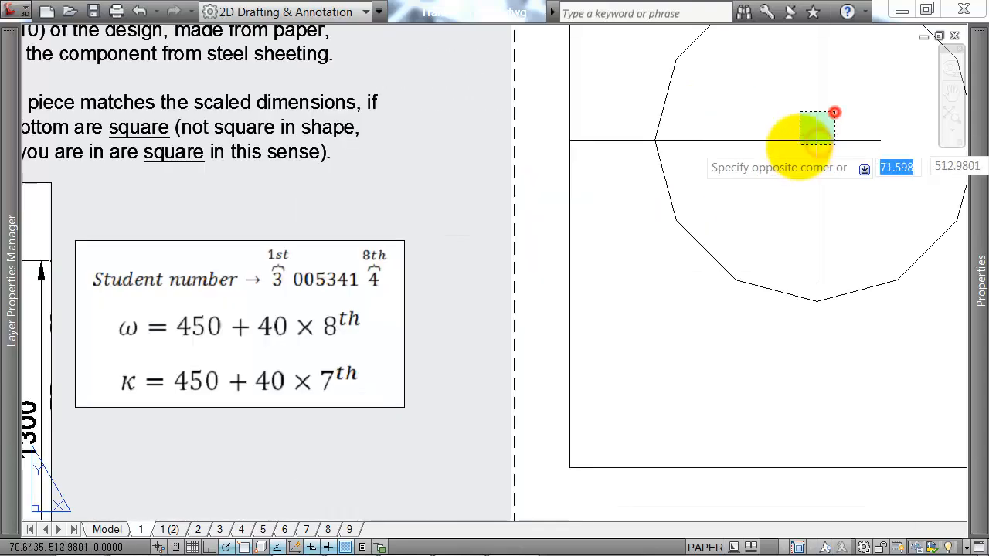
{"action": "left_click", "coordinate": [801, 146]}
{"action": "scroll", "coordinate": [800, 154], "scroll_direction": "down", "scroll_amount": 2}
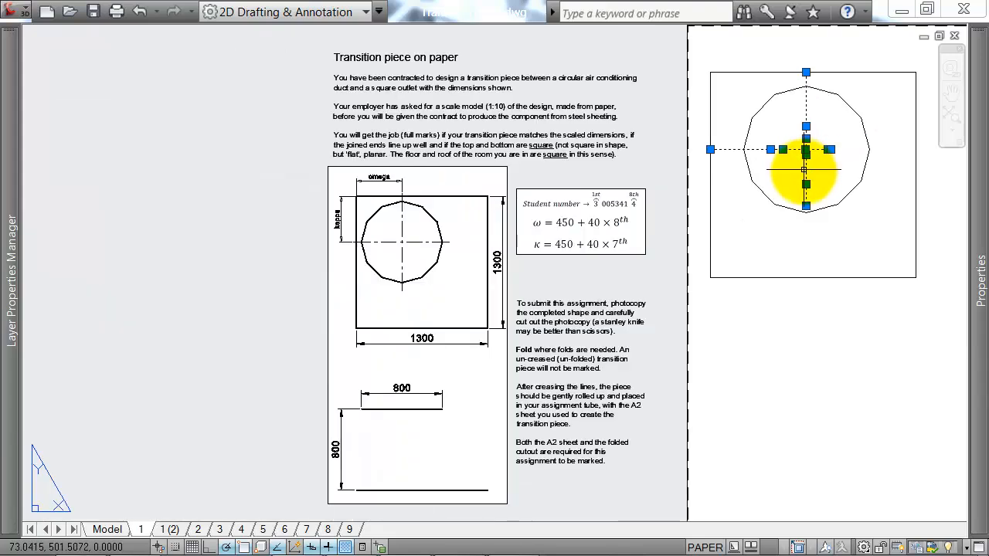
{"action": "key", "text": "Delete"}
{"action": "scroll", "coordinate": [824, 143], "scroll_direction": "up", "scroll_amount": 3}
{"action": "scroll", "coordinate": [824, 147], "scroll_direction": "down", "scroll_amount": 4}
{"action": "middle_click_drag", "start_coordinate": [823, 147], "coordinate": [802, 164]}
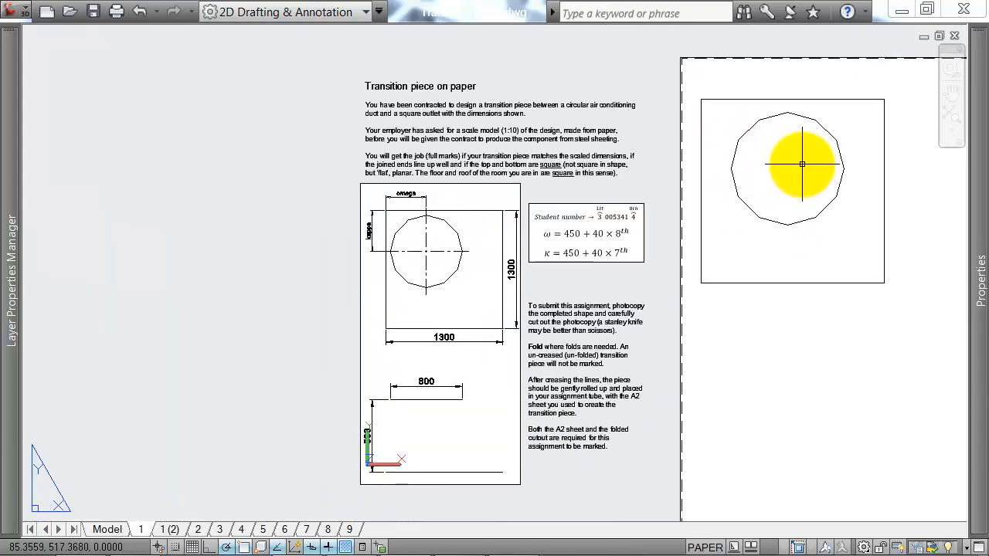
Draw fold lines joining the square's upper left corner to the polygon's top vertex and its upper right corner to the four nearest vertices.
{"action": "scroll", "coordinate": [802, 131], "scroll_direction": "up", "scroll_amount": 2}
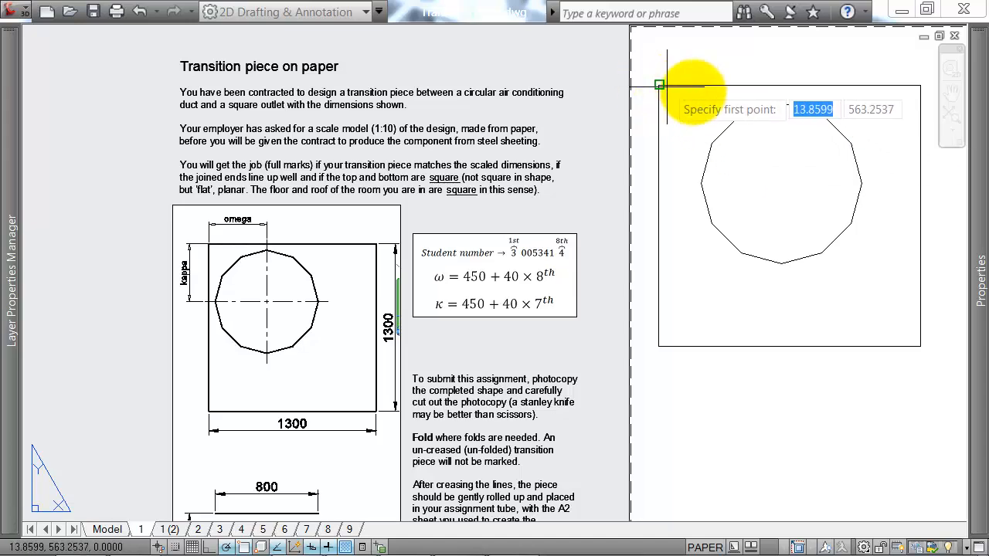
{"action": "scroll", "coordinate": [780, 108], "scroll_direction": "down", "scroll_amount": 2}
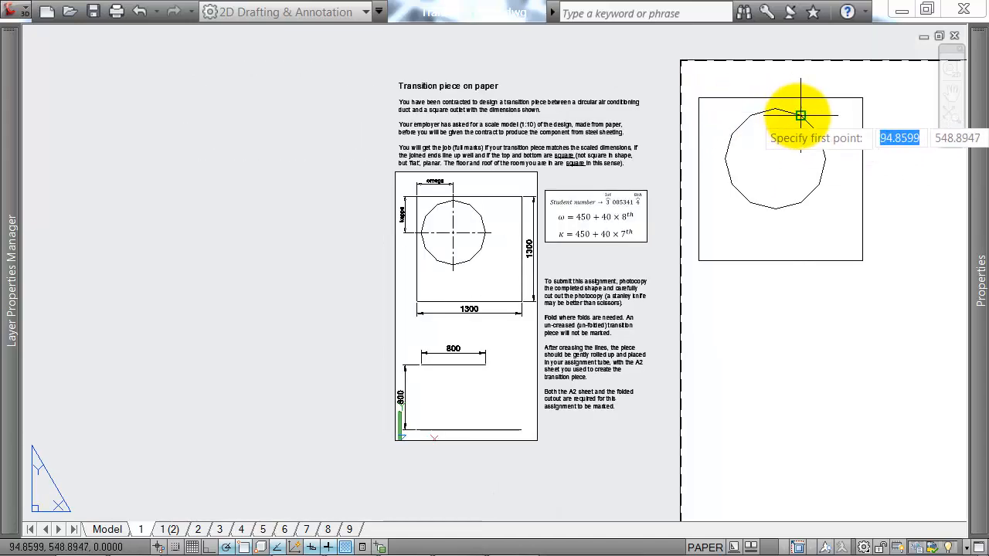
{"action": "scroll", "coordinate": [762, 99], "scroll_direction": "up", "scroll_amount": 4}
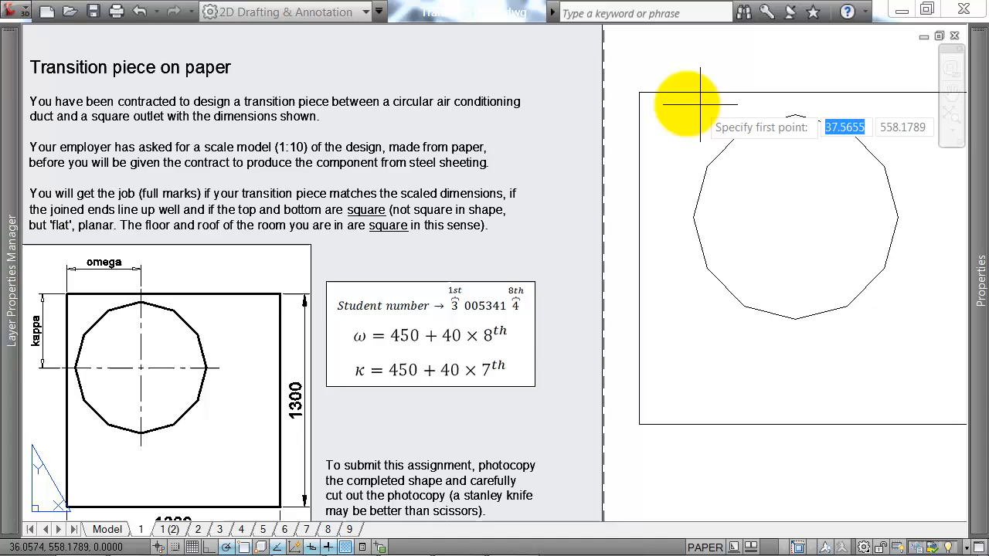
{"action": "left_click", "coordinate": [640, 91]}
{"action": "left_click", "coordinate": [790, 113]}
{"action": "middle_click_drag", "start_coordinate": [790, 114], "coordinate": [541, 157]}
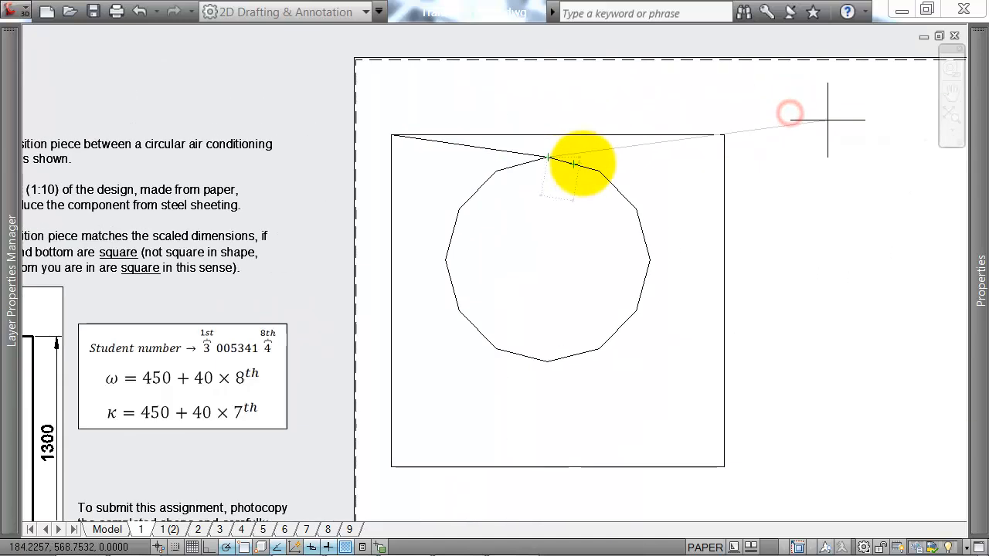
{"action": "left_click", "coordinate": [723, 134]}
{"action": "left_click", "coordinate": [599, 170]}
{"action": "left_click", "coordinate": [723, 135]}
{"action": "left_click", "coordinate": [650, 260]}
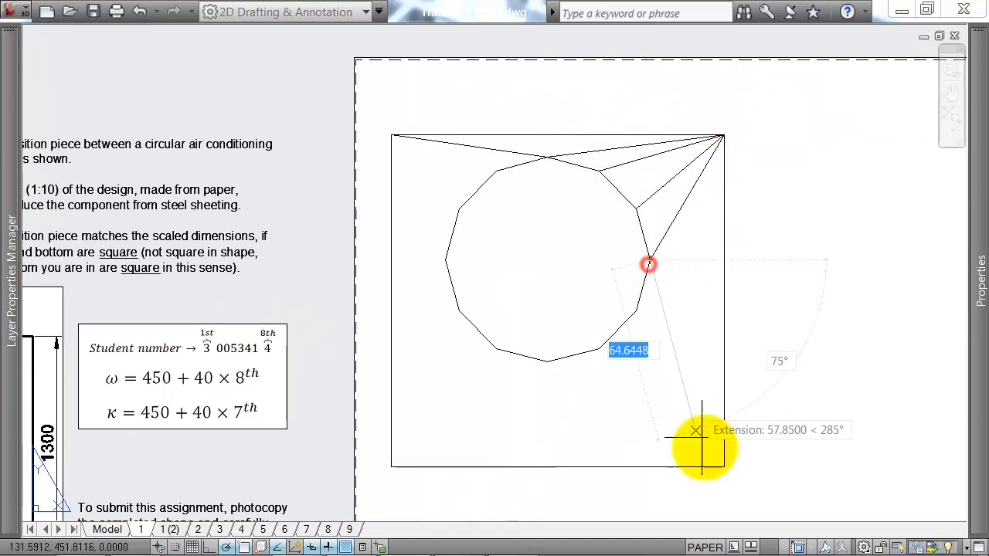
Draw fold lines from the square's lower right corner to its four nearest vertices and from the lower left corner to two vertices.
{"action": "left_click", "coordinate": [723, 467]}
{"action": "left_click", "coordinate": [636, 311]}
{"action": "left_click", "coordinate": [599, 348]}
{"action": "left_click", "coordinate": [723, 467]}
{"action": "left_click", "coordinate": [548, 362]}
{"action": "left_click", "coordinate": [391, 466]}
{"action": "left_click", "coordinate": [496, 349]}
{"action": "key", "text": "Return"}
Complete the plan's fold lines by joining the remaining left-side polygon vertices to the square's lower left and upper left corners.
{"action": "key", "text": "Return"}
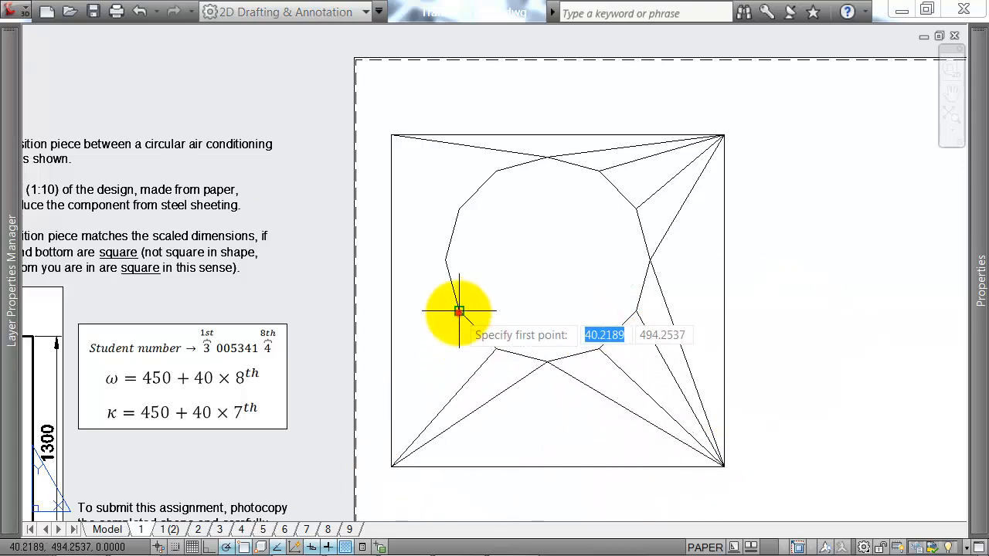
{"action": "left_click", "coordinate": [459, 310]}
{"action": "left_click", "coordinate": [391, 467]}
{"action": "left_click", "coordinate": [445, 260]}
{"action": "left_click", "coordinate": [391, 135]}
{"action": "left_click", "coordinate": [458, 208]}
{"action": "key", "text": "Return"}
{"action": "scroll", "coordinate": [611, 228], "scroll_direction": "down", "scroll_amount": 2}
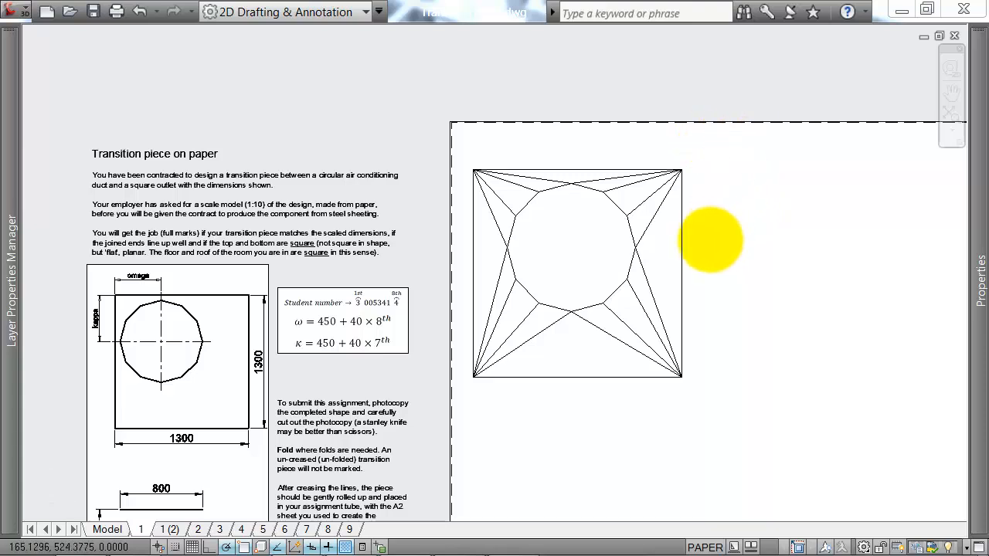
{"action": "scroll", "coordinate": [718, 239], "scroll_direction": "down", "scroll_amount": 2}
{"action": "middle_click_drag", "start_coordinate": [691, 304], "coordinate": [706, 246]}
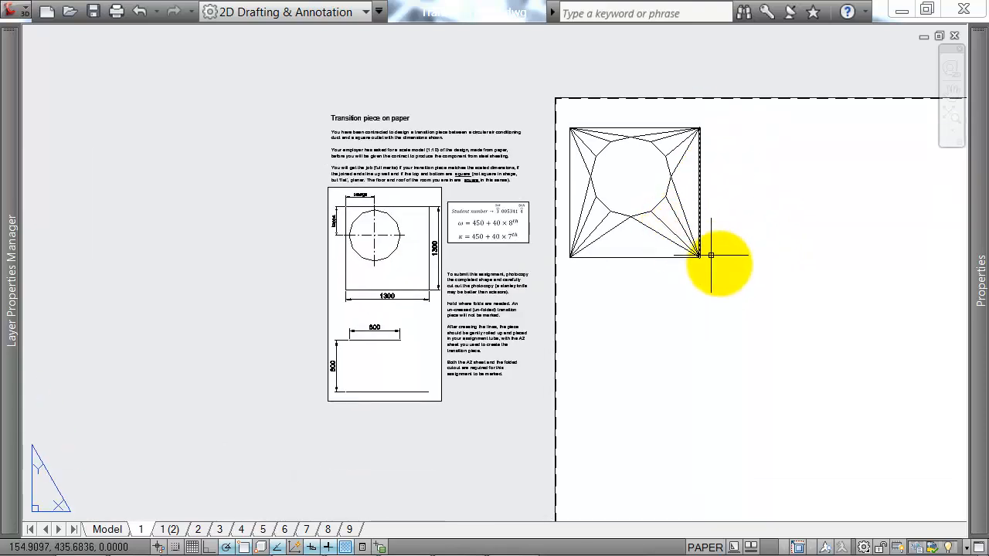
Draw the elevation's base line and 80-unit top edge beneath the plan, using a vertical helper line for the height and erasing it.
{"action": "key", "text": "Return"}
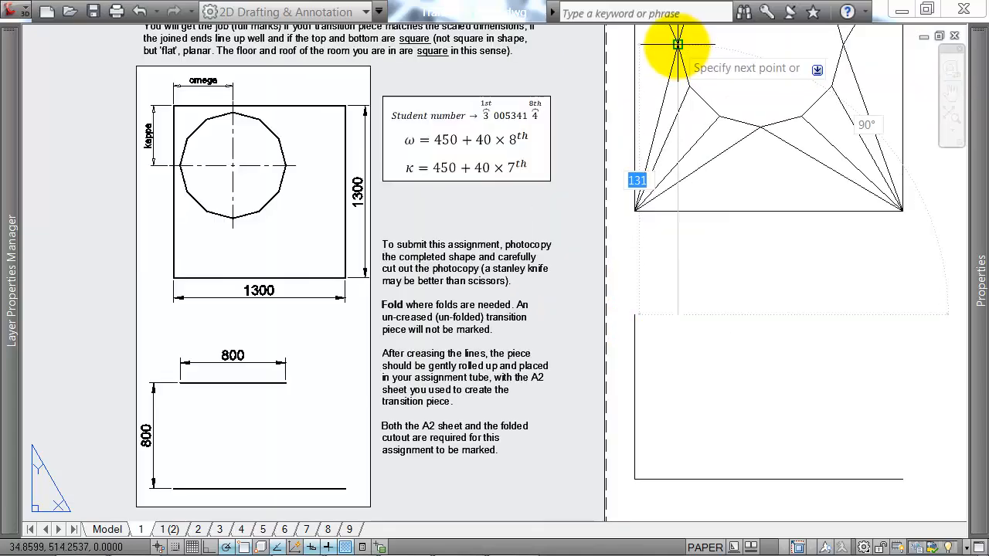
{"action": "scroll", "coordinate": [677, 44], "scroll_direction": "down", "scroll_amount": 2}
{"action": "type", "text": "80"}
{"action": "key", "text": "Return"}
{"action": "scroll", "coordinate": [779, 46], "scroll_direction": "up", "scroll_amount": 3}
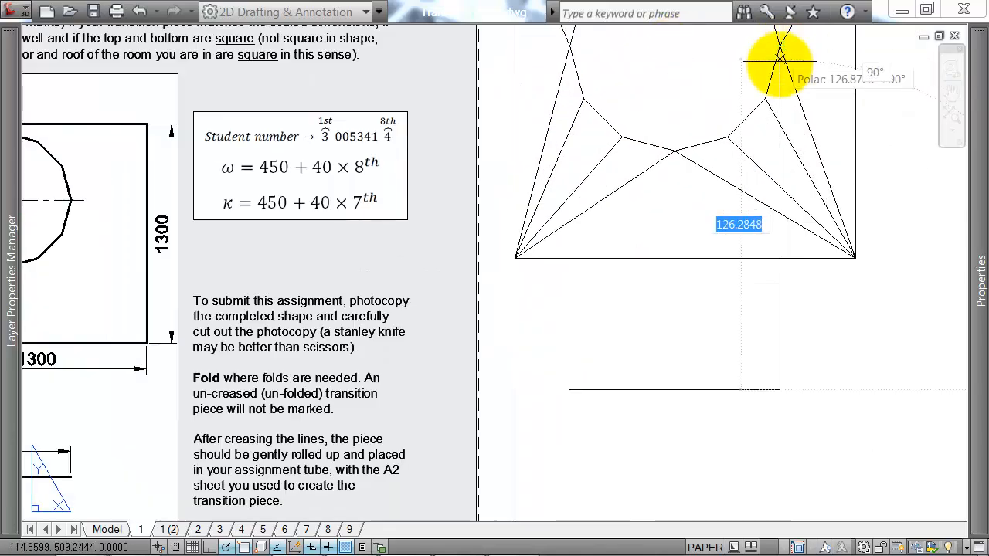
{"action": "scroll", "coordinate": [783, 115], "scroll_direction": "down", "scroll_amount": 1}
{"action": "key", "text": "Escape"}
{"action": "left_click", "coordinate": [615, 348]}
Outline the elevation's sloping sides by joining the ends of the base line to the ends of the top edge.
{"action": "key", "text": "Return"}
{"action": "left_click", "coordinate": [616, 417]}
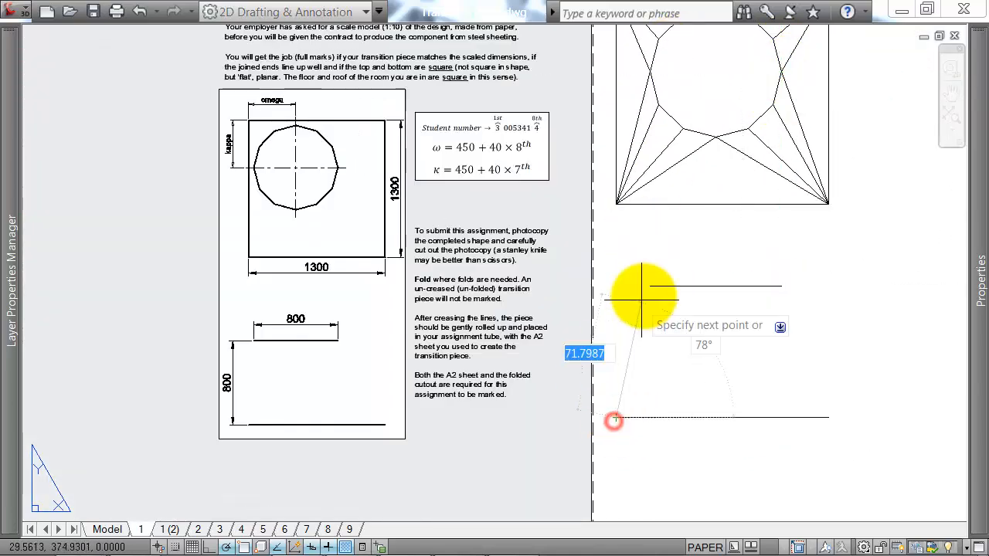
{"action": "left_click", "coordinate": [650, 286]}
{"action": "left_click", "coordinate": [782, 285]}
{"action": "left_click", "coordinate": [828, 417]}
{"action": "key", "text": "Return"}
Draw three fold lines joining the elevation's lower left corner to the two projected vertices and the midpoint on its top edge.
{"action": "key", "text": "Return"}
{"action": "scroll", "coordinate": [678, 304], "scroll_direction": "down", "scroll_amount": 2}
{"action": "scroll", "coordinate": [680, 225], "scroll_direction": "up", "scroll_amount": 2}
{"action": "left_click", "coordinate": [659, 319]}
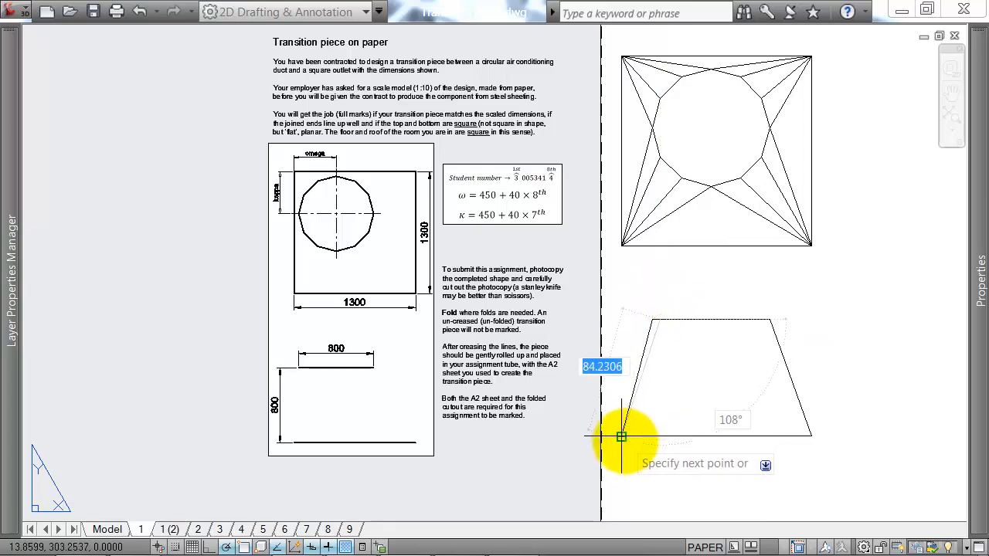
{"action": "left_click", "coordinate": [622, 436]}
{"action": "key", "text": "Return"}
{"action": "key", "text": "Return"}
{"action": "left_click", "coordinate": [681, 319]}
{"action": "left_click", "coordinate": [622, 436]}
{"action": "key", "text": "Return"}
{"action": "key", "text": "Return"}
{"action": "left_click", "coordinate": [711, 319]}
{"action": "left_click", "coordinate": [622, 436]}
{"action": "key", "text": "Return"}
Draw three fold lines joining the elevation's lower right corner to the midpoint and the two projected vertices on its top edge.
{"action": "key", "text": "Return"}
{"action": "left_click", "coordinate": [712, 319]}
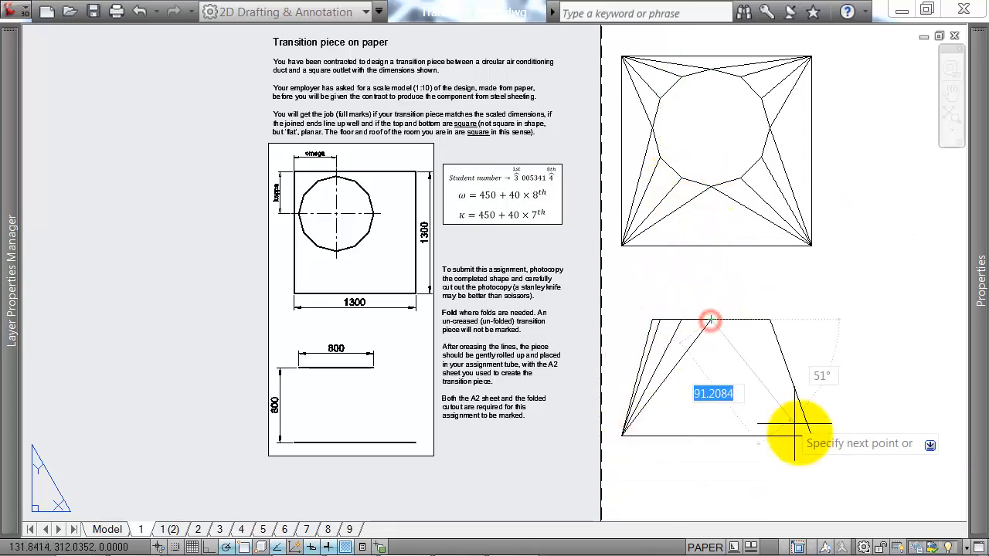
{"action": "left_click", "coordinate": [812, 435]}
{"action": "key", "text": "Return"}
{"action": "key", "text": "Return"}
{"action": "left_click", "coordinate": [741, 319]}
{"action": "left_click", "coordinate": [811, 435]}
{"action": "key", "text": "Return"}
{"action": "key", "text": "Return"}
{"action": "left_click", "coordinate": [762, 319]}
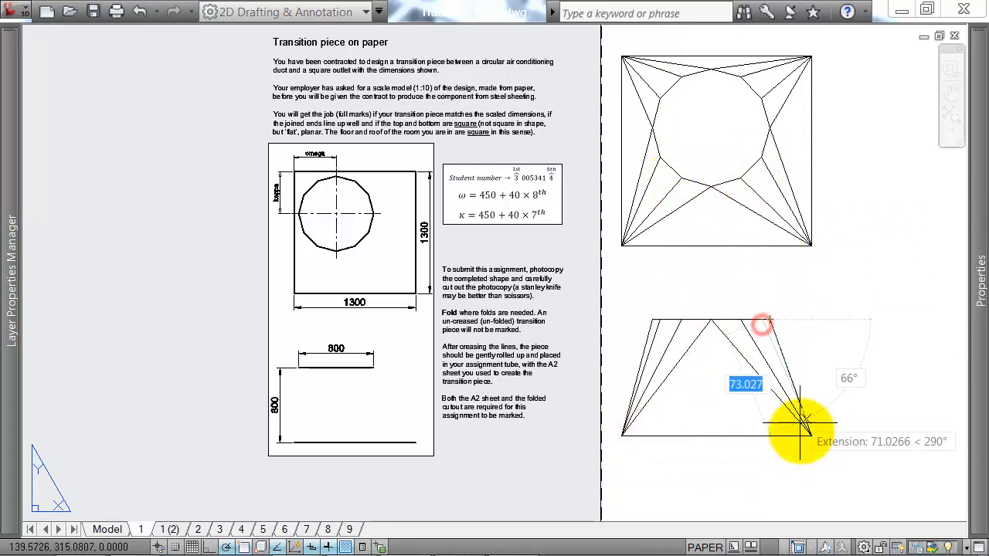
{"action": "left_click", "coordinate": [811, 435]}
{"action": "key", "text": "Return"}
Label the plan's square corners A to D, its polygon vertices 1 to 12, and the elevation's base ends B and A.
{"action": "scroll", "coordinate": [856, 315], "scroll_direction": "down", "scroll_amount": 2}
{"action": "middle_click_drag", "start_coordinate": [856, 314], "coordinate": [788, 333]}
{"action": "scroll", "coordinate": [696, 205], "scroll_direction": "up", "scroll_amount": 1}
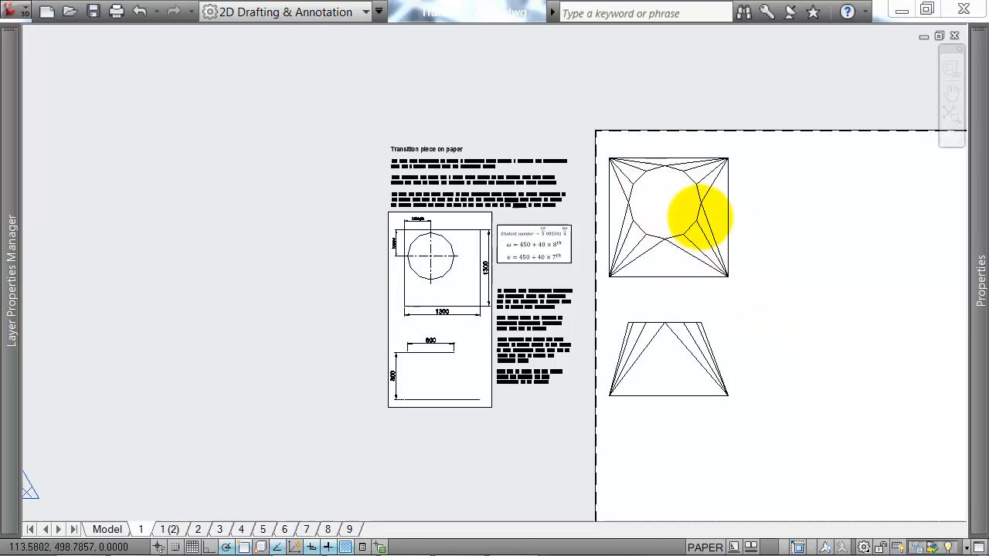
{"action": "scroll", "coordinate": [662, 273], "scroll_direction": "up", "scroll_amount": 2}
{"action": "left_click", "coordinate": [784, 319]}
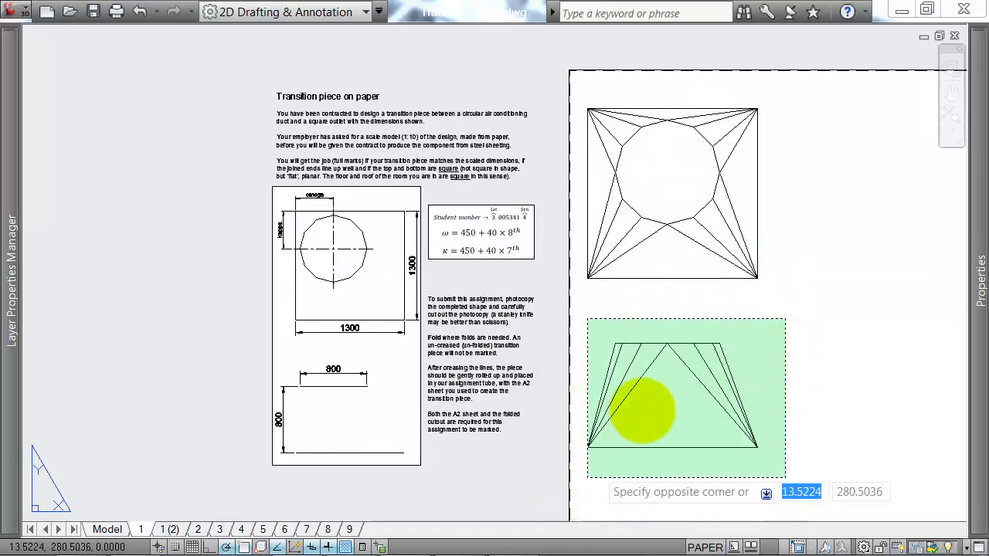
{"action": "key", "text": "Escape"}
{"action": "type", "text": "T"}
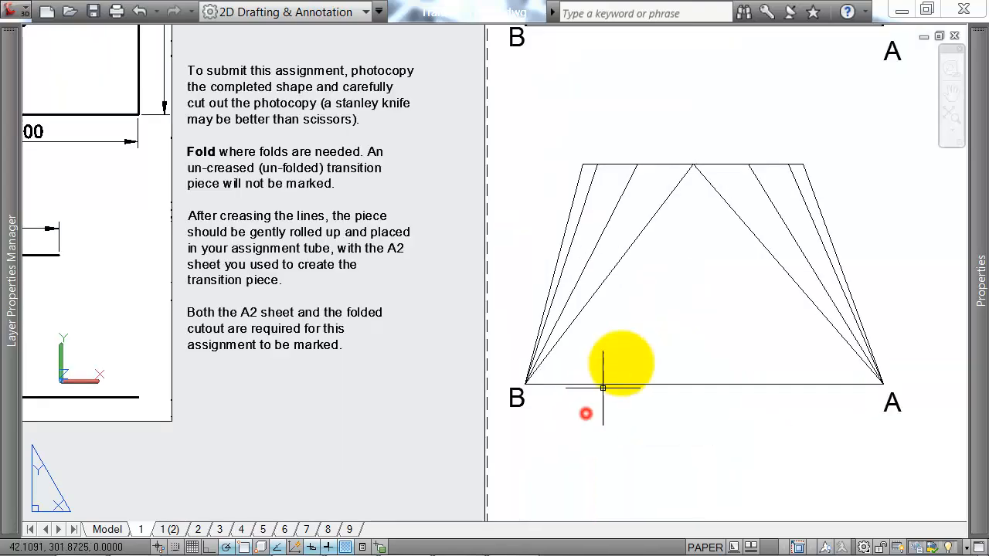
{"action": "scroll", "coordinate": [600, 397], "scroll_direction": "down", "scroll_amount": 2}
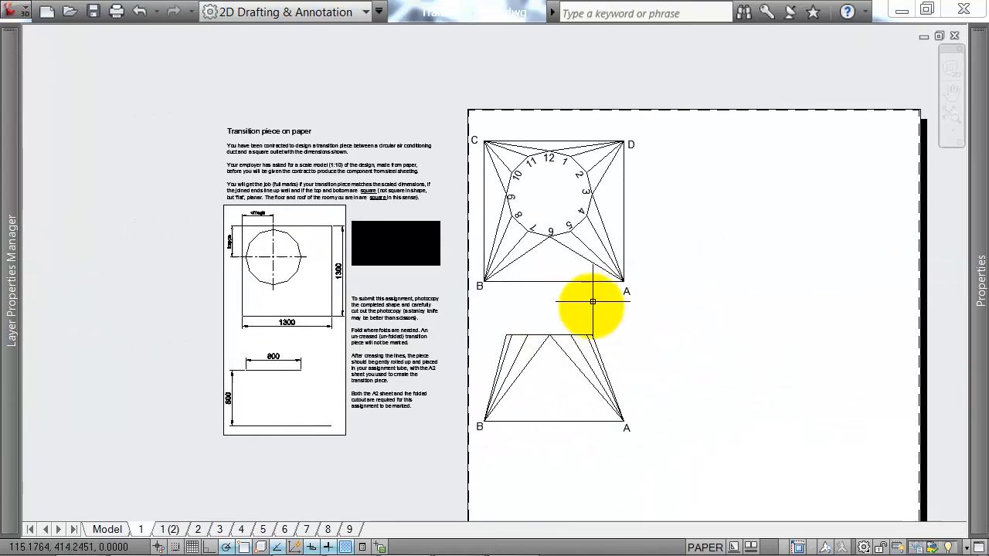
Move the elevation together with its labels slightly upward, closer to the plan.
{"action": "scroll", "coordinate": [592, 301], "scroll_direction": "down", "scroll_amount": 2}
{"action": "left_click", "coordinate": [651, 395]}
{"action": "left_click", "coordinate": [523, 310]}
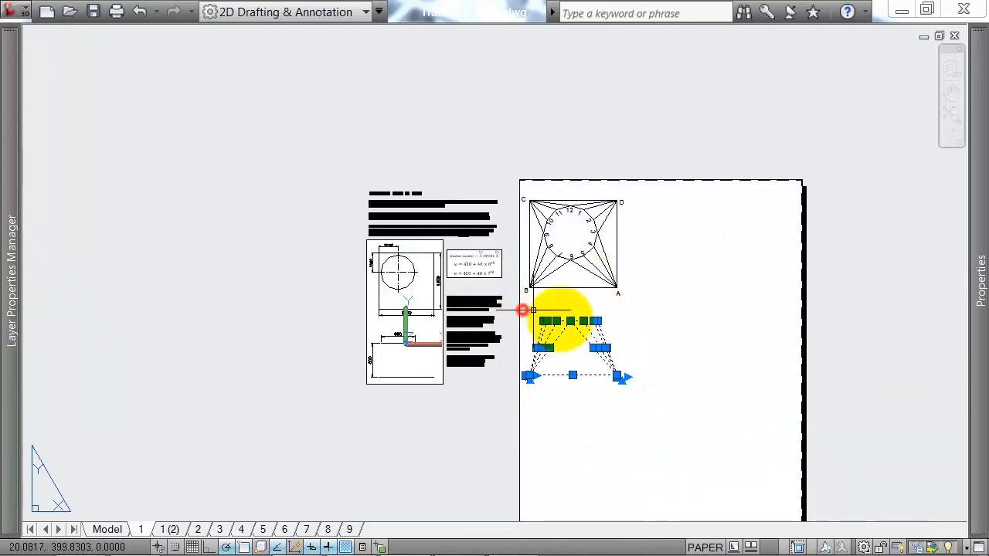
{"action": "type", "text": "m"}
{"action": "key", "text": "Return"}
{"action": "left_click", "coordinate": [666, 363]}
{"action": "left_click", "coordinate": [664, 354]}
{"action": "scroll", "coordinate": [559, 281], "scroll_direction": "up", "scroll_amount": 3}
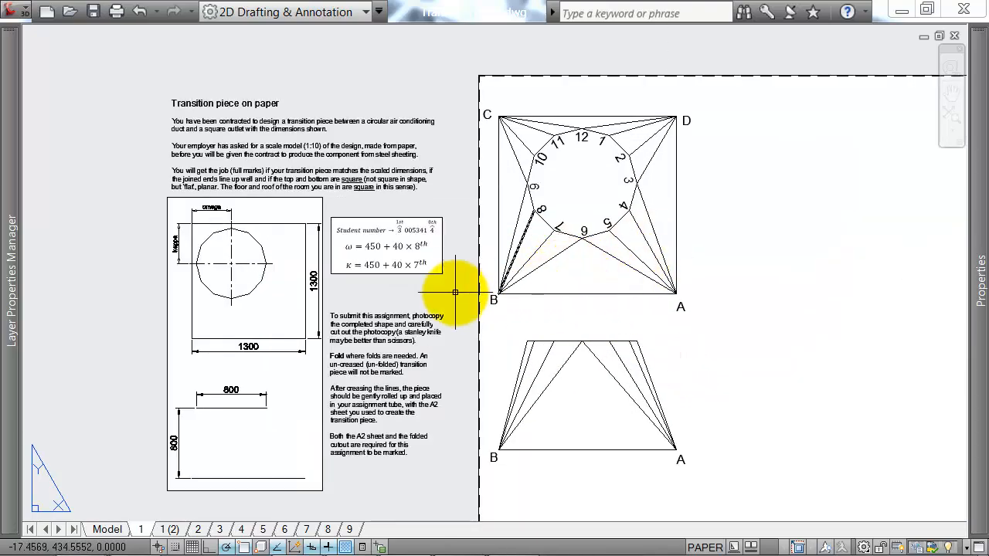
{"action": "scroll", "coordinate": [448, 283], "scroll_direction": "down", "scroll_amount": 2}
{"action": "scroll", "coordinate": [541, 285], "scroll_direction": "down", "scroll_amount": 2}
{"action": "scroll", "coordinate": [538, 283], "scroll_direction": "up", "scroll_amount": 4}
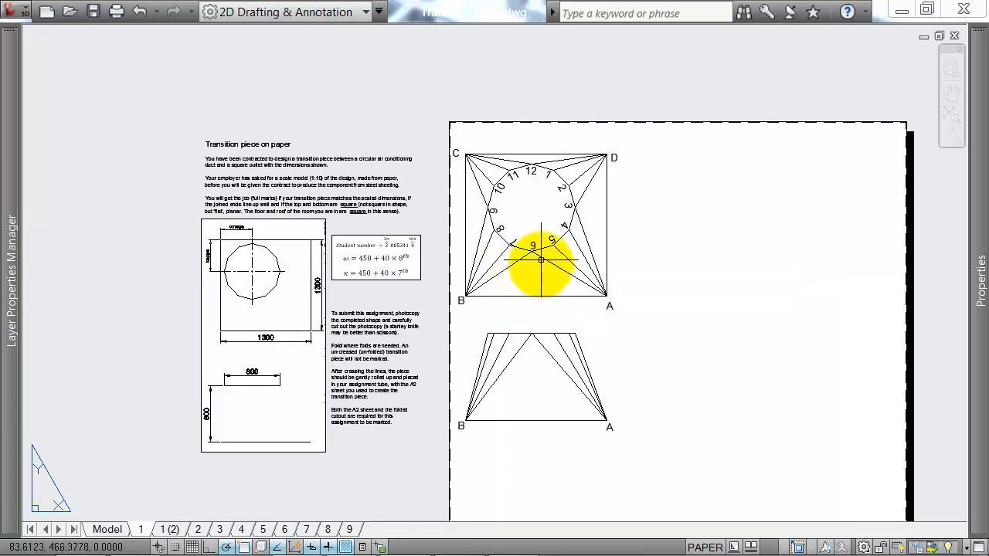
{"action": "scroll", "coordinate": [728, 459], "scroll_direction": "up", "scroll_amount": 1}
{"action": "middle_click_drag", "start_coordinate": [723, 357], "coordinate": [686, 239]}
{"action": "scroll", "coordinate": [687, 239], "scroll_direction": "down", "scroll_amount": 1}
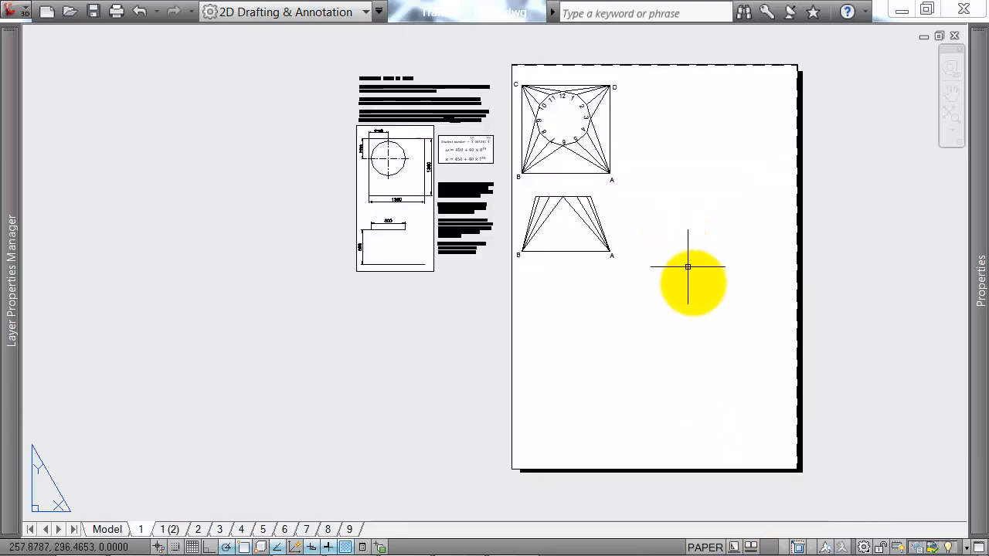
{"action": "middle_click_drag", "start_coordinate": [698, 297], "coordinate": [696, 286]}
{"action": "scroll", "coordinate": [573, 336], "scroll_direction": "up", "scroll_amount": 2}
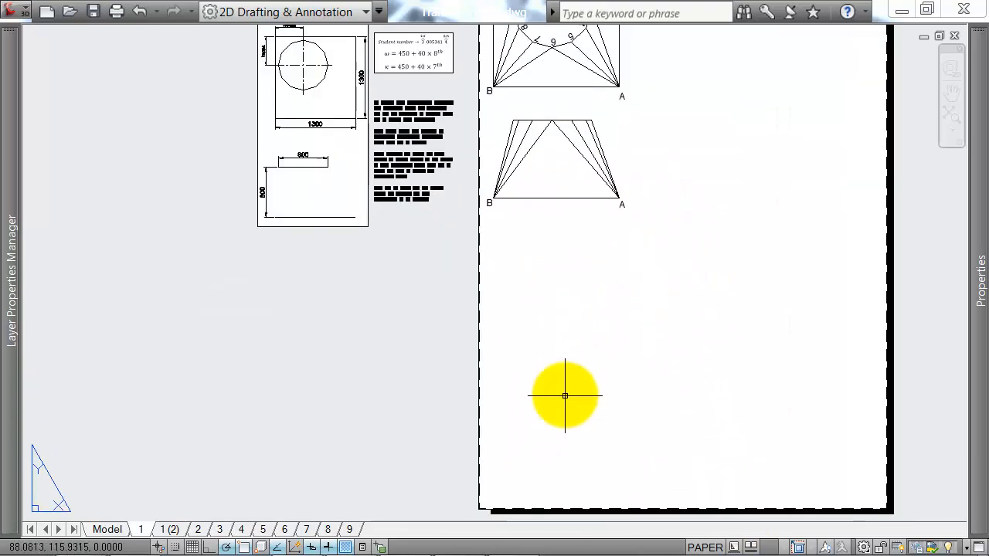
Draw a vertical line from the midpoint of the elevation's top edge down to its base line.
{"action": "type", "text": "l"}
{"action": "key", "text": "Return"}
{"action": "middle_click_drag", "start_coordinate": [574, 282], "coordinate": [583, 356]}
{"action": "scroll", "coordinate": [574, 230], "scroll_direction": "up", "scroll_amount": 2}
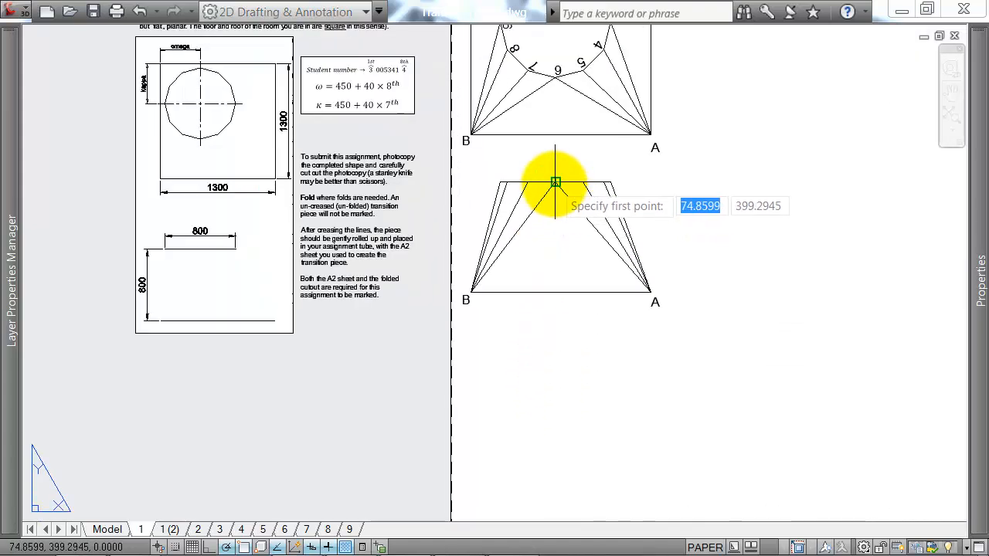
{"action": "left_click", "coordinate": [555, 183]}
{"action": "left_click", "coordinate": [555, 292]}
{"action": "key", "text": "Return"}
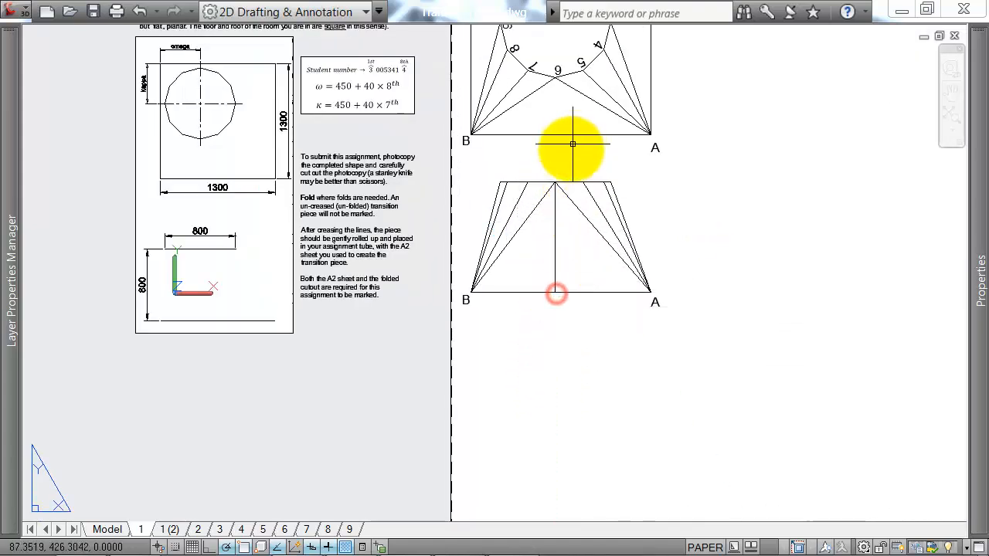
Copy the B label beneath vertex 6 on the plan's lower edge, change it to X, and copy it to the elevation's base.
{"action": "middle_click_drag", "start_coordinate": [572, 144], "coordinate": [569, 181]}
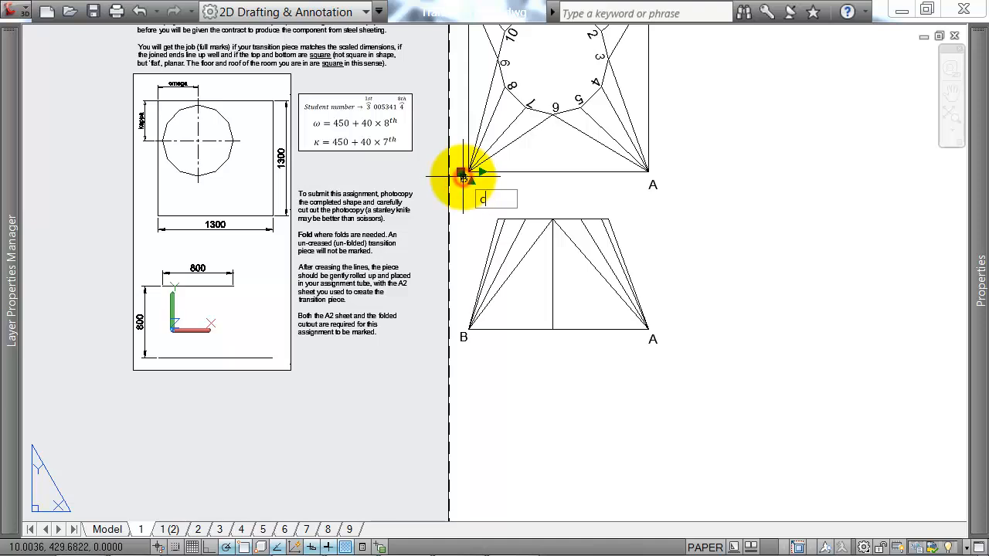
{"action": "double_click", "coordinate": [553, 177]}
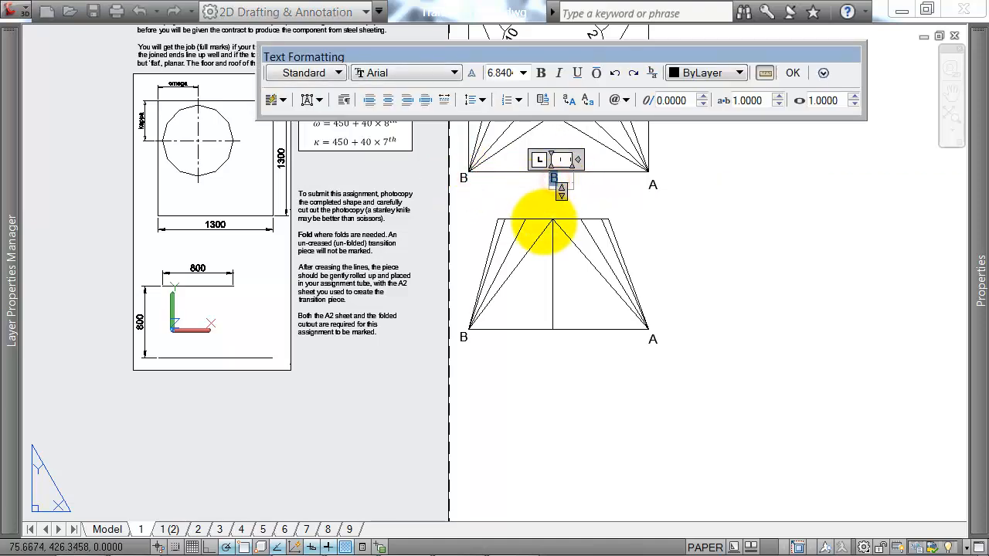
{"action": "left_click", "coordinate": [703, 236]}
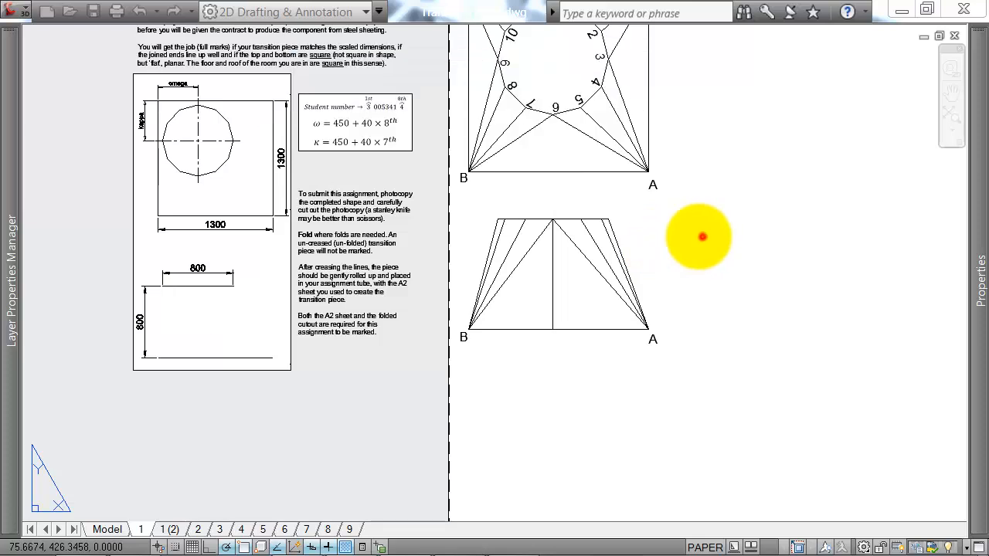
{"action": "left_click", "coordinate": [556, 174]}
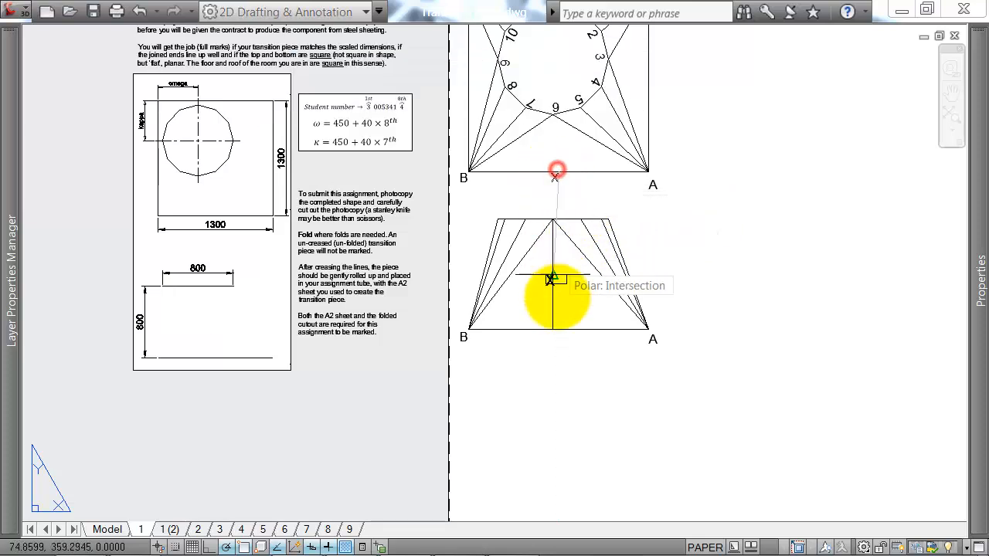
{"action": "left_click", "coordinate": [551, 334]}
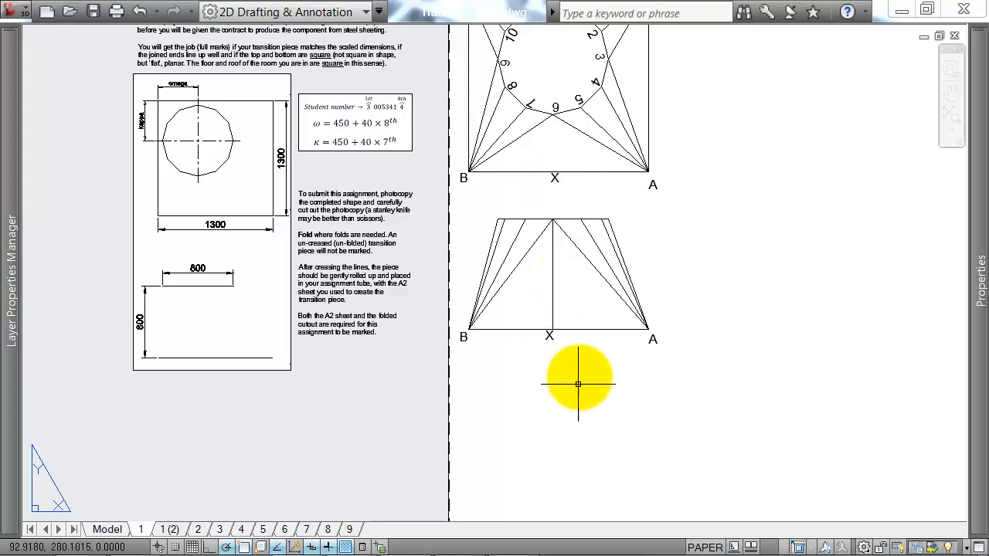
Draw a vertical line in the plan between vertex 6 and point X on edge AB.
{"action": "type", "text": "l"}
{"action": "key", "text": "Return"}
{"action": "left_click", "coordinate": [556, 175]}
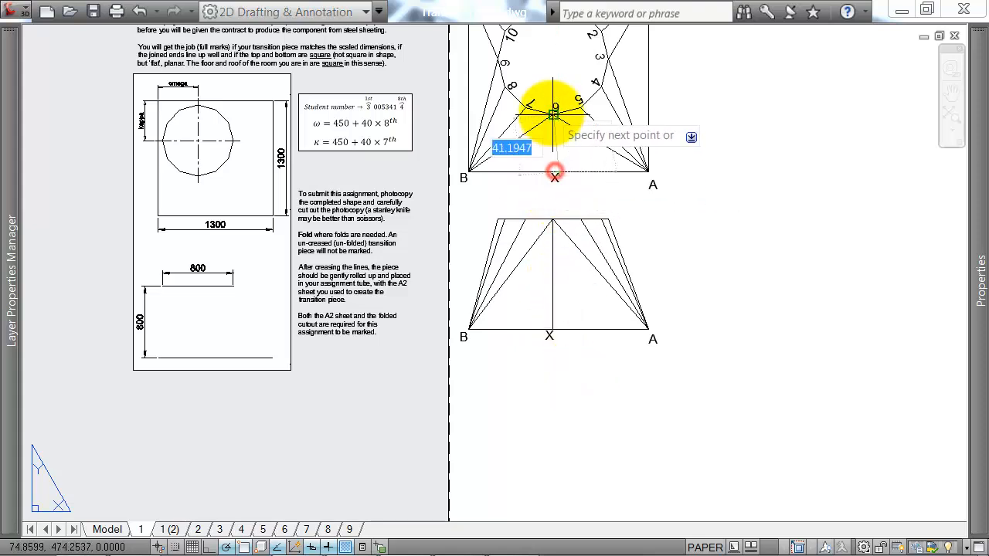
{"action": "left_click", "coordinate": [553, 115]}
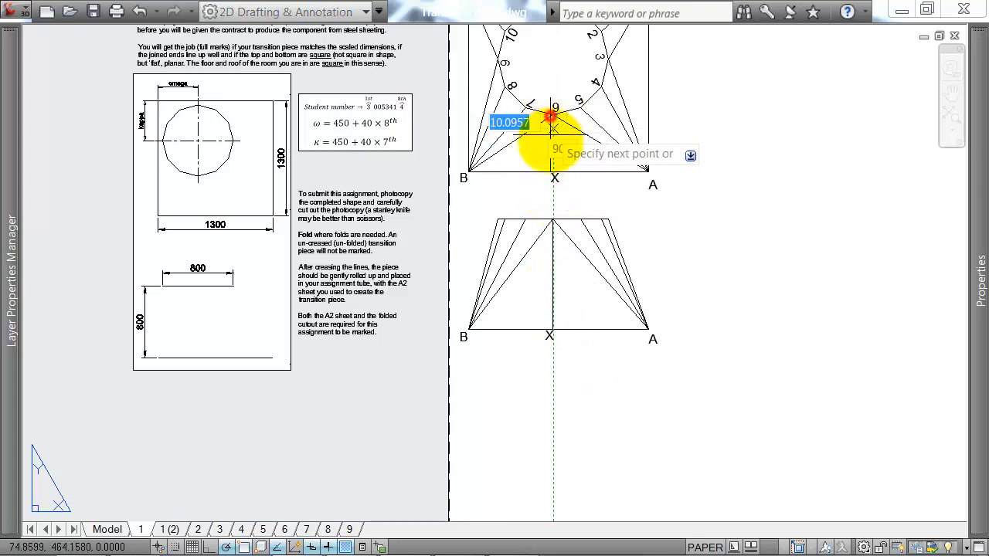
{"action": "left_click", "coordinate": [553, 172]}
{"action": "key", "text": "Escape"}
Draw a line from X to A along the plan's lower edge and another from X to A along the elevation's base.
{"action": "scroll", "coordinate": [552, 115], "scroll_direction": "up", "scroll_amount": 3}
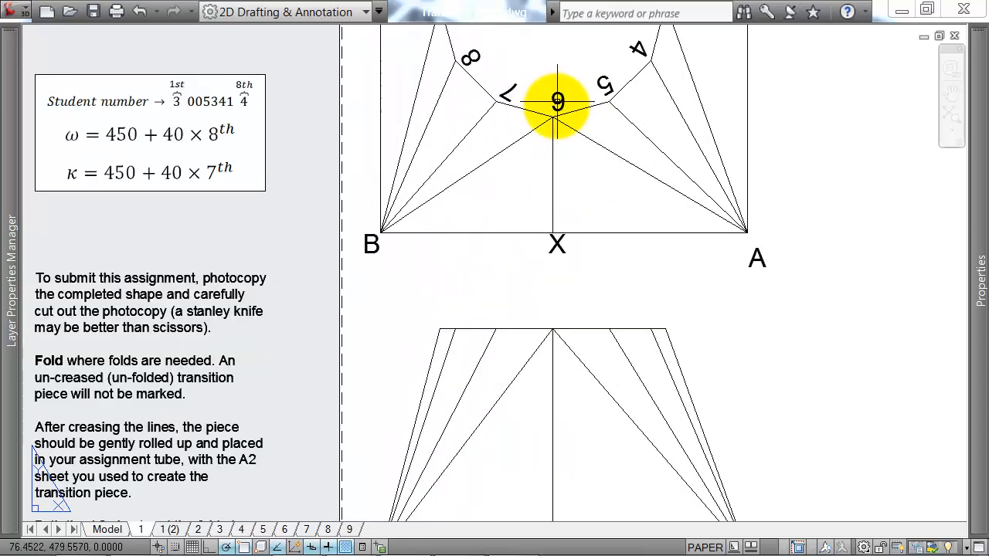
{"action": "scroll", "coordinate": [556, 231], "scroll_direction": "down", "scroll_amount": 2}
{"action": "scroll", "coordinate": [575, 501], "scroll_direction": "down", "scroll_amount": 3}
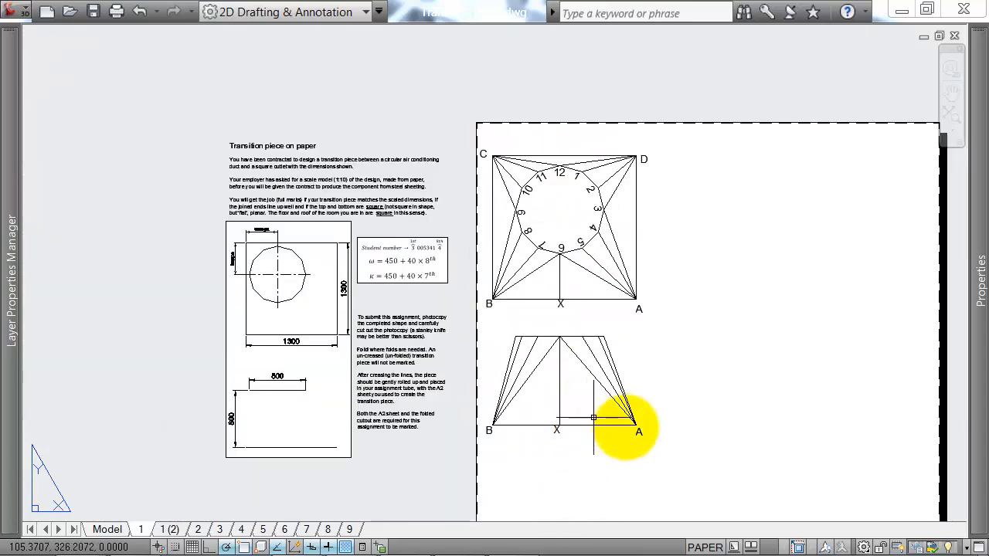
{"action": "middle_click_drag", "start_coordinate": [643, 273], "coordinate": [683, 229]}
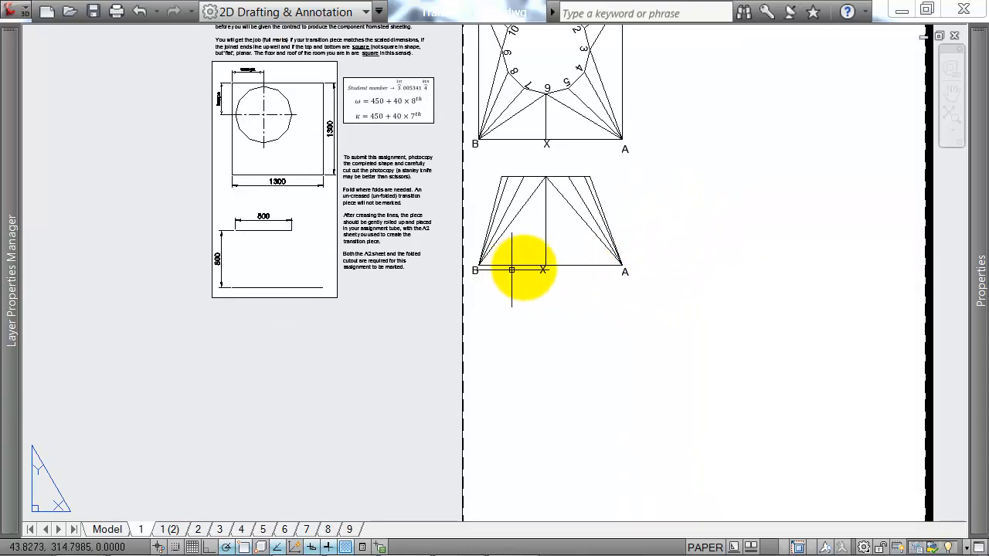
{"action": "scroll", "coordinate": [561, 142], "scroll_direction": "up", "scroll_amount": 1}
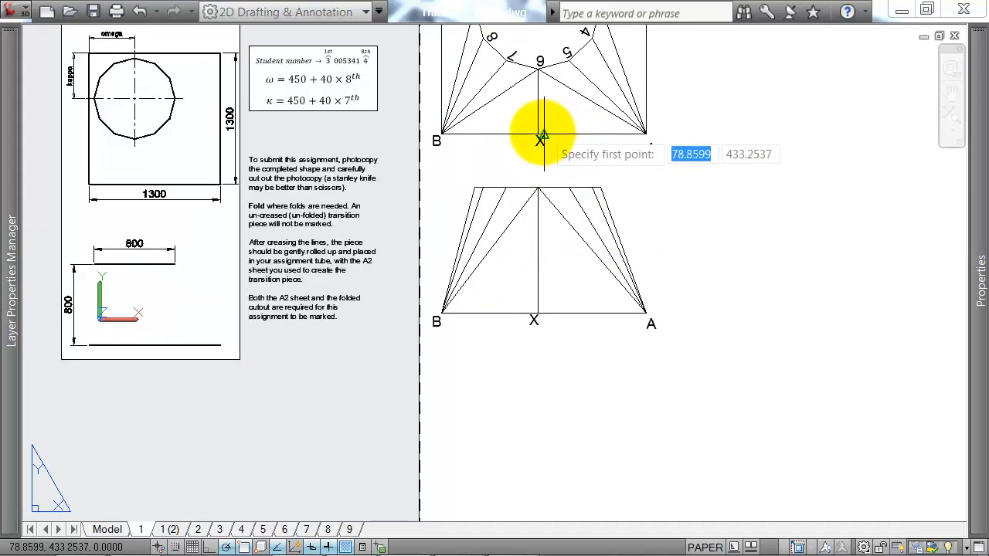
{"action": "left_click", "coordinate": [538, 136]}
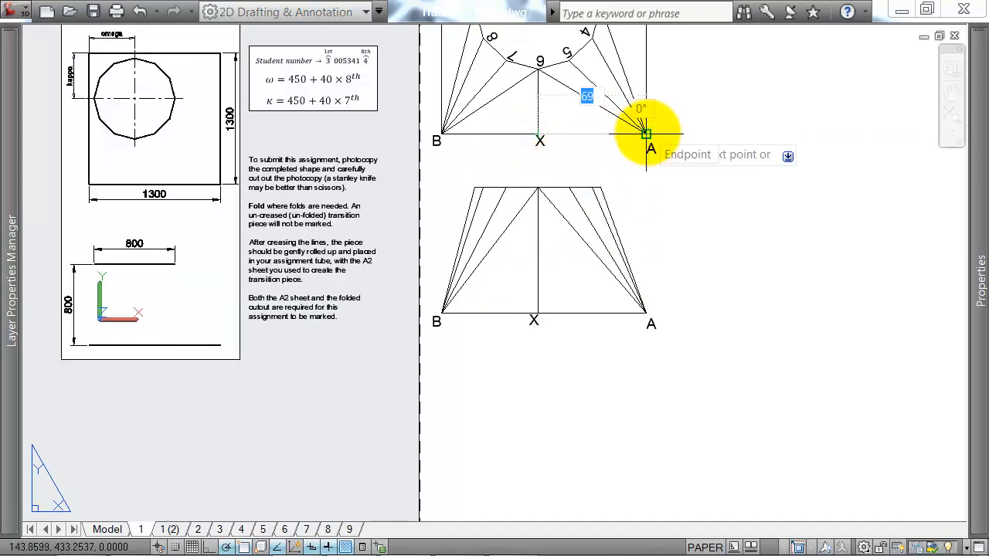
{"action": "left_click", "coordinate": [646, 134]}
{"action": "key", "text": "Return"}
{"action": "key", "text": "Return"}
{"action": "left_click", "coordinate": [539, 313]}
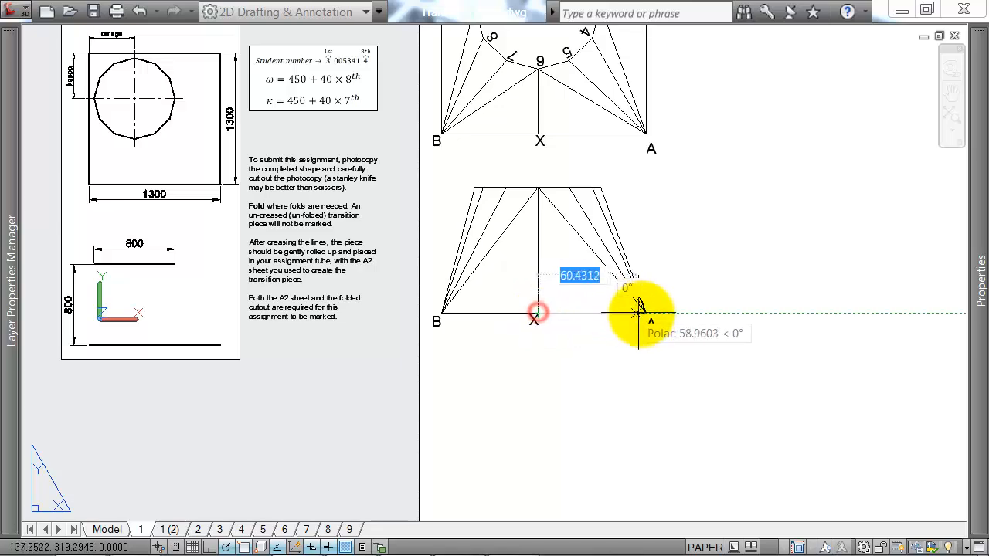
{"action": "left_click", "coordinate": [645, 312]}
{"action": "key", "text": "Return"}
Retrace distance XA with lines from X to A on both the plan and the elevation.
{"action": "scroll", "coordinate": [636, 216], "scroll_direction": "down", "scroll_amount": 1}
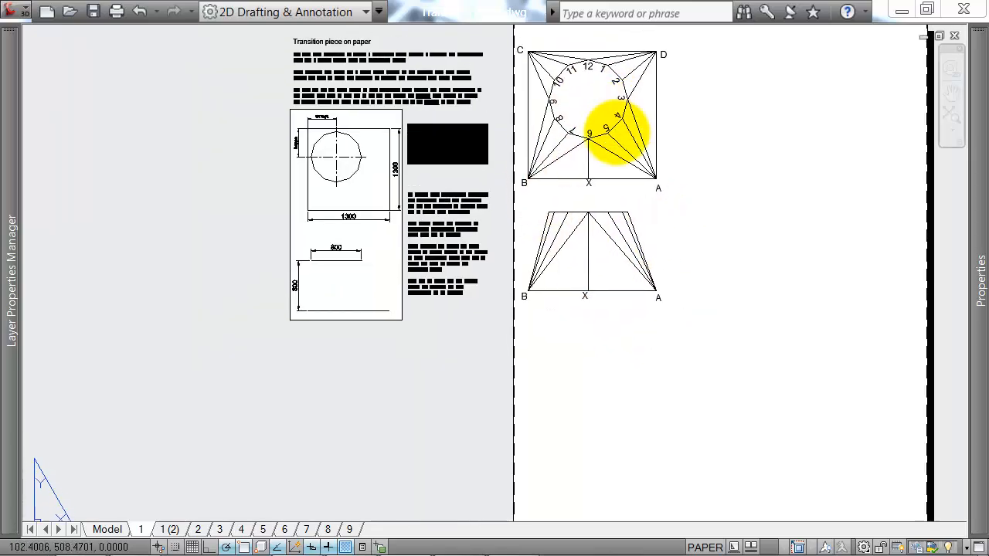
{"action": "middle_click_drag", "start_coordinate": [604, 141], "coordinate": [624, 199]}
{"action": "scroll", "coordinate": [623, 200], "scroll_direction": "up", "scroll_amount": 1}
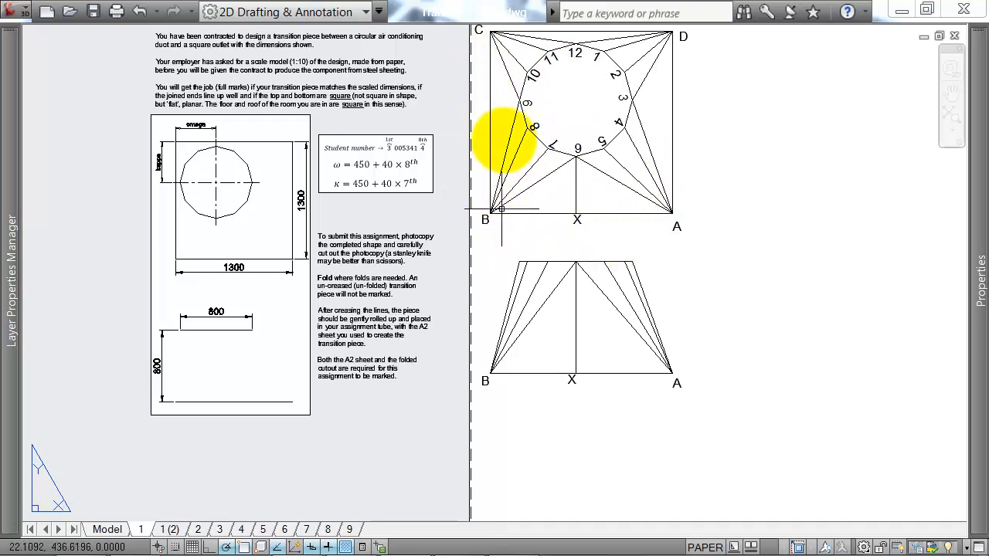
{"action": "left_click", "coordinate": [576, 214]}
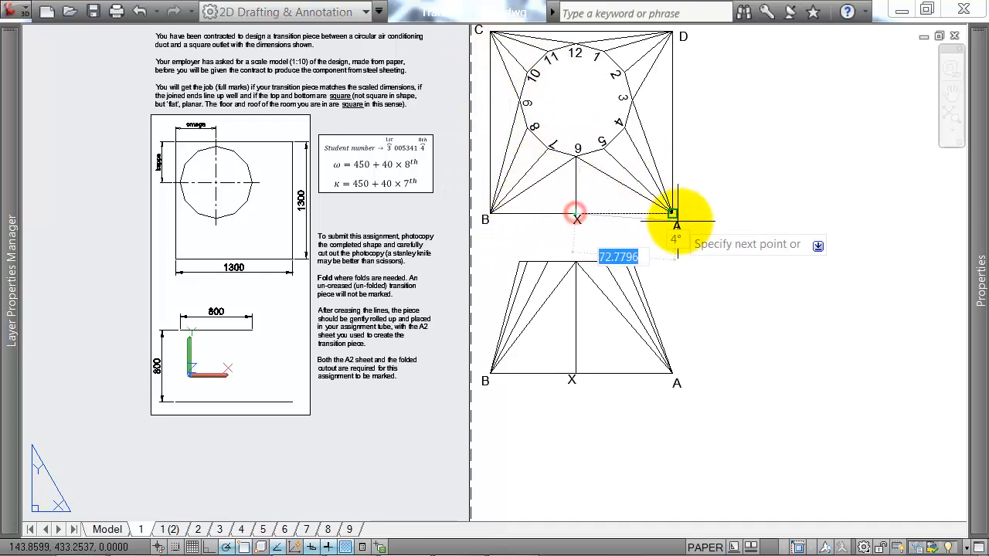
{"action": "left_click", "coordinate": [672, 214]}
{"action": "key", "text": "Return"}
{"action": "key", "text": "Return"}
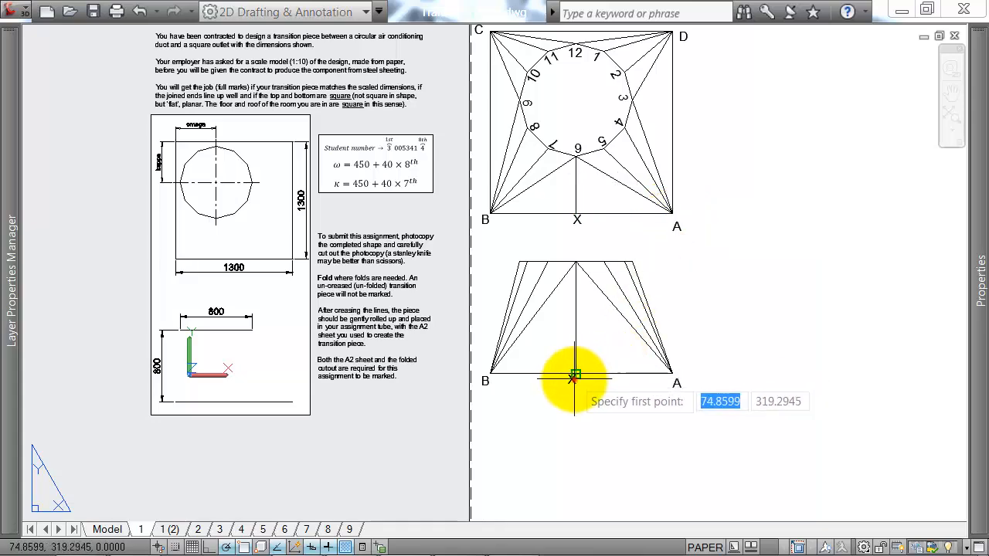
{"action": "left_click", "coordinate": [572, 378]}
{"action": "left_click", "coordinate": [672, 374]}
{"action": "key", "text": "Return"}
Draw a separate horizontal line equal to XA, 69 units long, in the empty area near the sheet's lower edge.
{"action": "scroll", "coordinate": [642, 388], "scroll_direction": "down", "scroll_amount": 1}
{"action": "middle_click_drag", "start_coordinate": [634, 433], "coordinate": [624, 323]}
{"action": "key", "text": "Return"}
{"action": "left_click", "coordinate": [608, 425]}
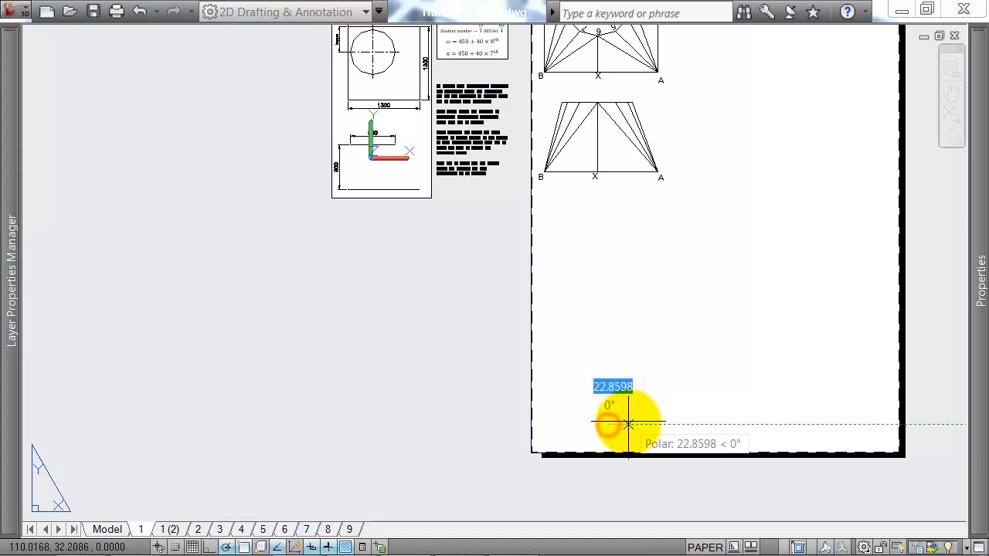
{"action": "key", "text": "Return"}
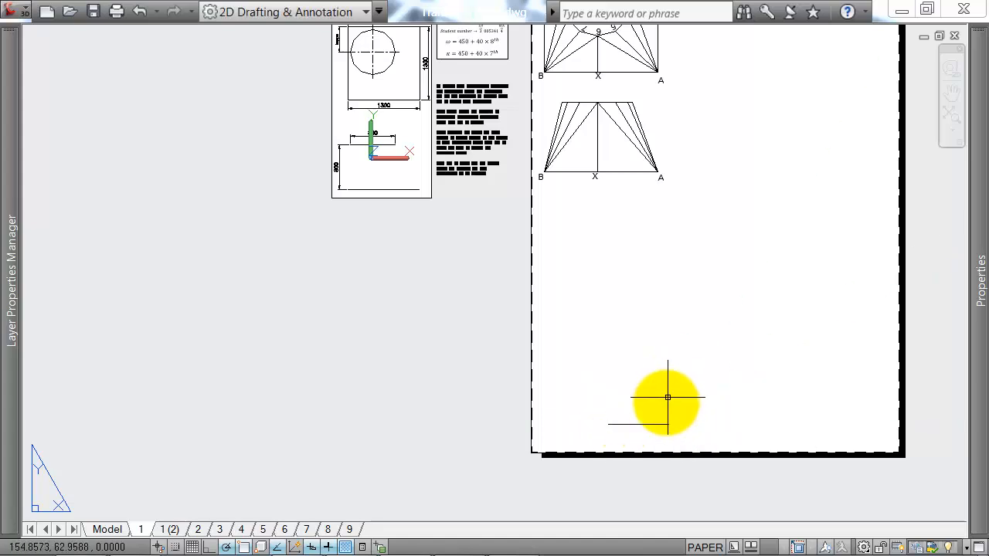
{"action": "scroll", "coordinate": [650, 438], "scroll_direction": "down", "scroll_amount": 2}
{"action": "scroll", "coordinate": [656, 345], "scroll_direction": "up", "scroll_amount": 2}
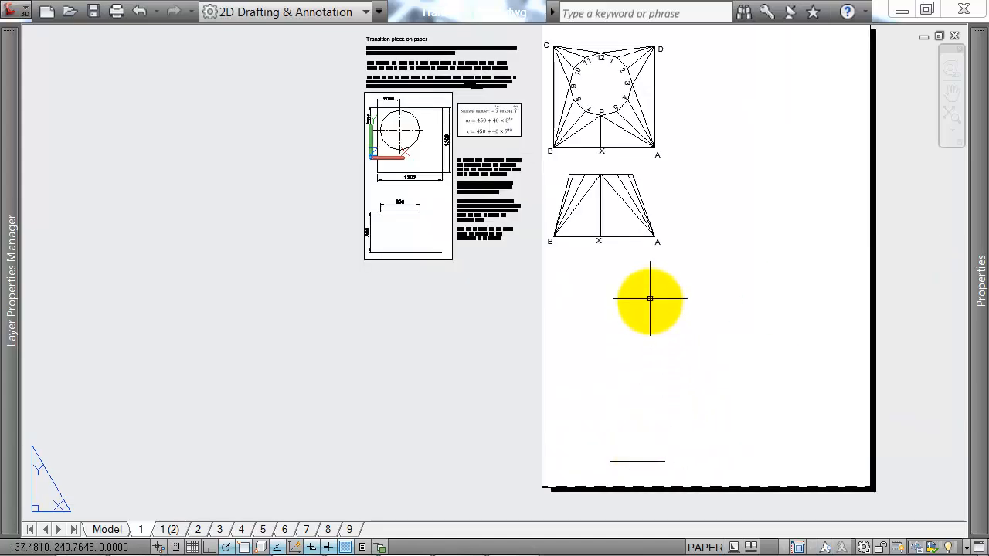
{"action": "middle_click_drag", "start_coordinate": [597, 286], "coordinate": [566, 307]}
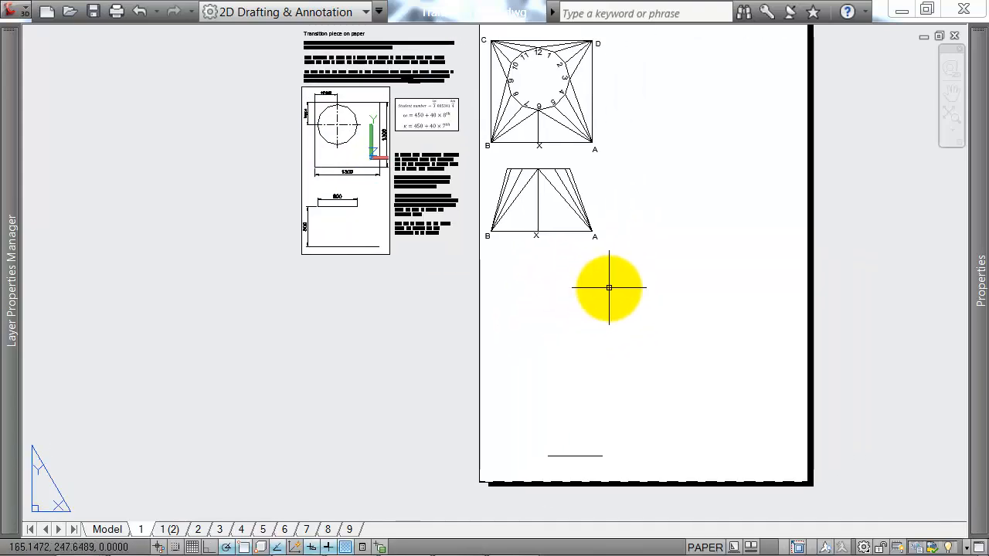
Draw a vertical line down beside the plan and a horizontal line 140 units long running right from its lower end.
{"action": "middle_click_drag", "start_coordinate": [623, 276], "coordinate": [646, 315]}
{"action": "middle_click_drag", "start_coordinate": [672, 85], "coordinate": [624, 102]}
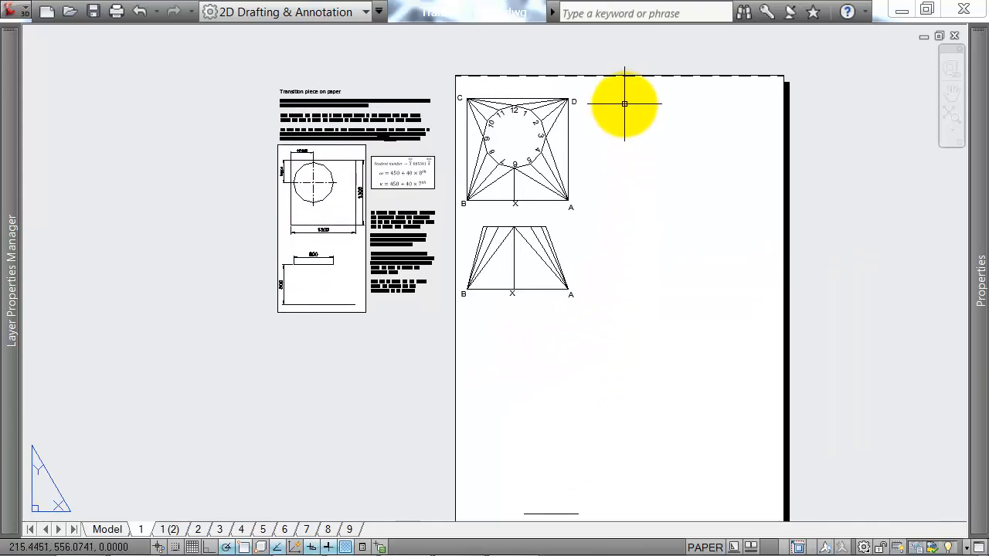
{"action": "left_click", "coordinate": [624, 97]}
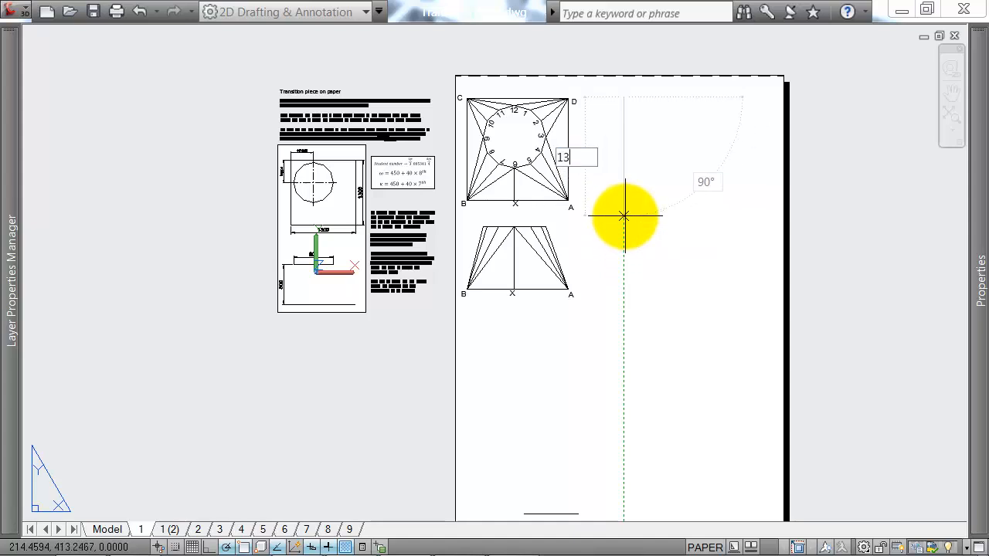
{"action": "key", "text": "Return"}
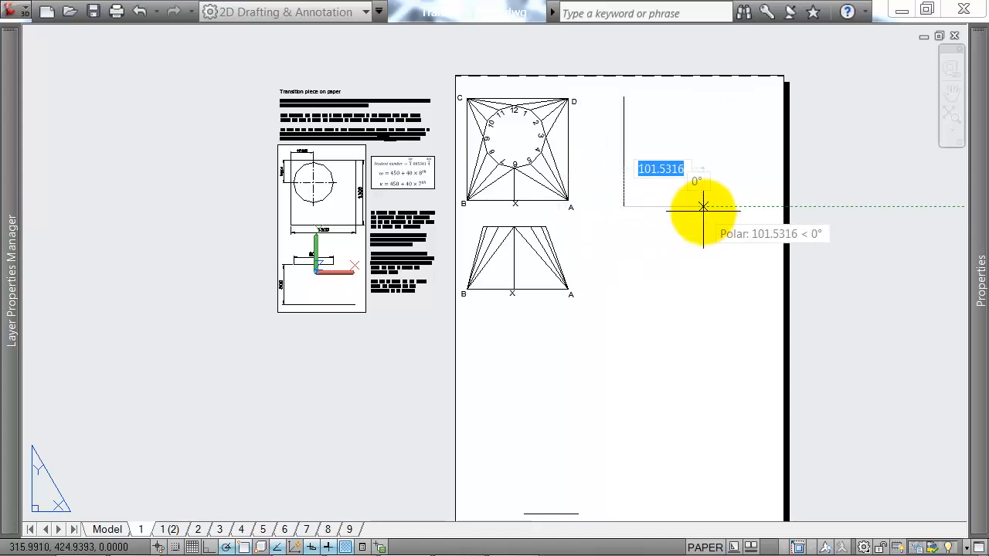
{"action": "type", "text": "140"}
{"action": "key", "text": "Return"}
{"action": "key", "text": "Return"}
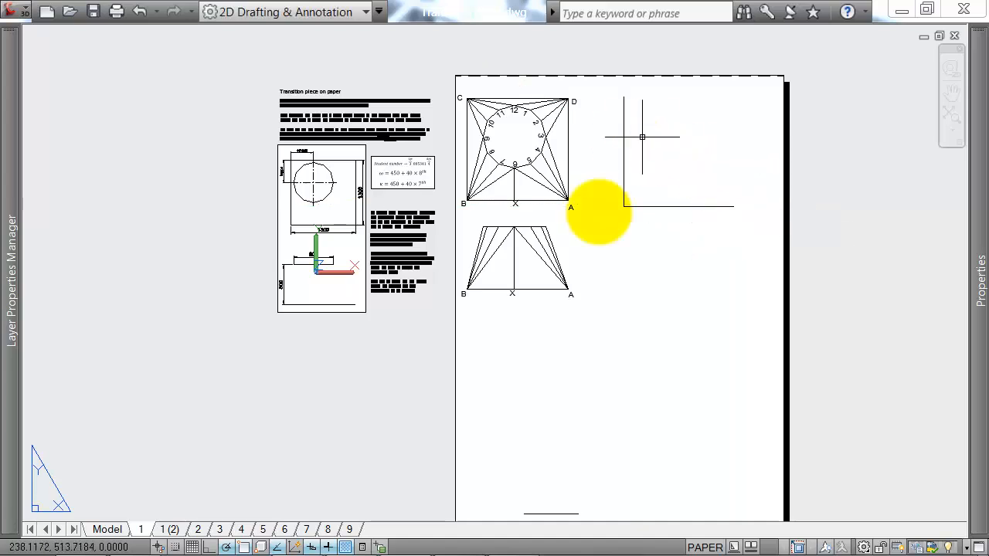
Copy the elevation's X and A labels to the ends of the separate horizontal line near the sheet's lower edge.
{"action": "scroll", "coordinate": [629, 116], "scroll_direction": "down", "scroll_amount": 2}
{"action": "scroll", "coordinate": [624, 178], "scroll_direction": "up", "scroll_amount": 4}
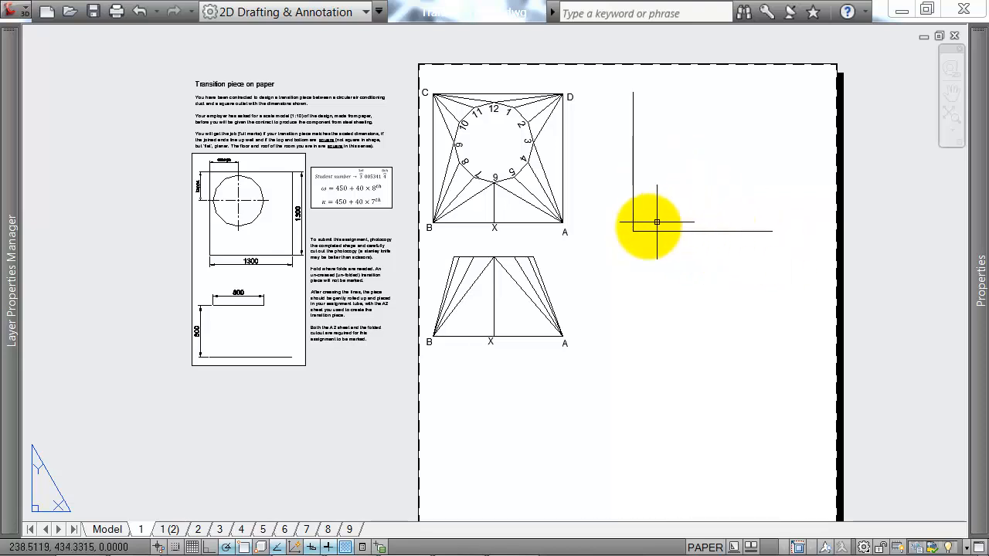
{"action": "scroll", "coordinate": [657, 185], "scroll_direction": "up", "scroll_amount": 2}
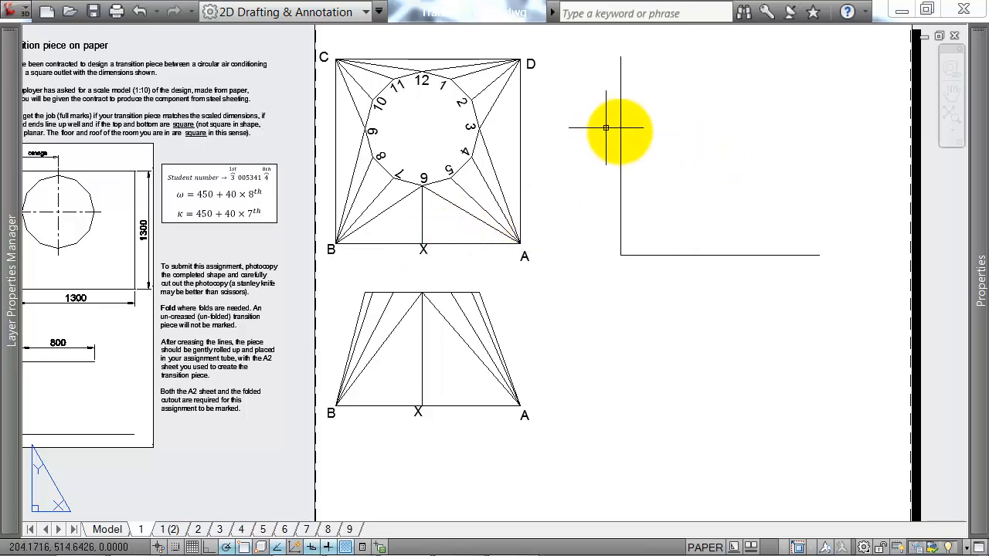
{"action": "middle_click_drag", "start_coordinate": [652, 176], "coordinate": [723, 186]}
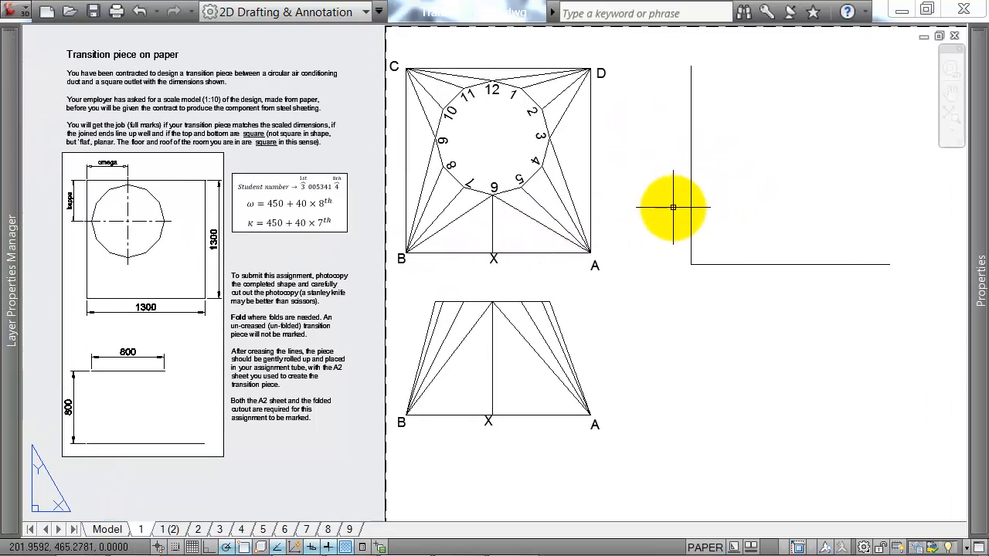
{"action": "scroll", "coordinate": [618, 356], "scroll_direction": "up", "scroll_amount": 3}
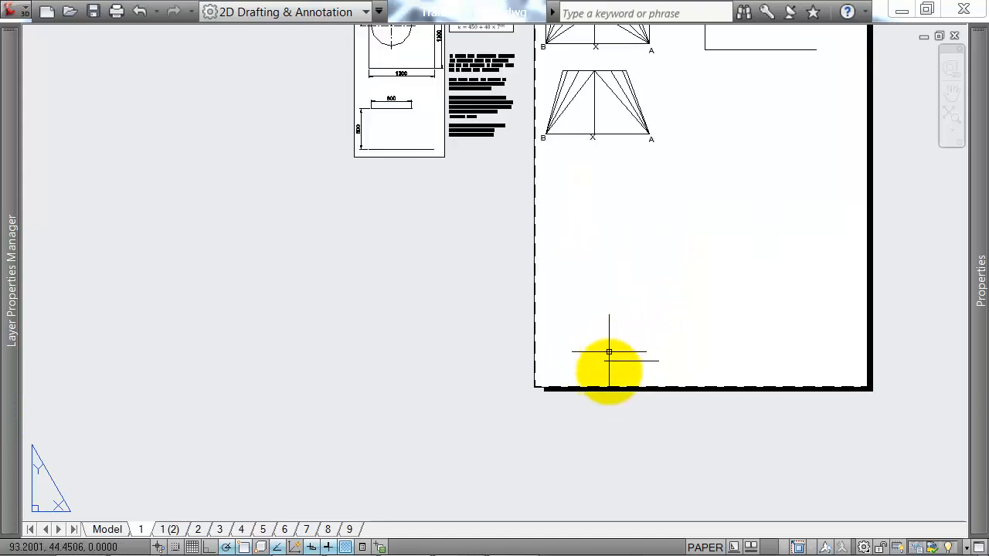
{"action": "left_click", "coordinate": [607, 55]}
{"action": "left_click", "coordinate": [573, 32]}
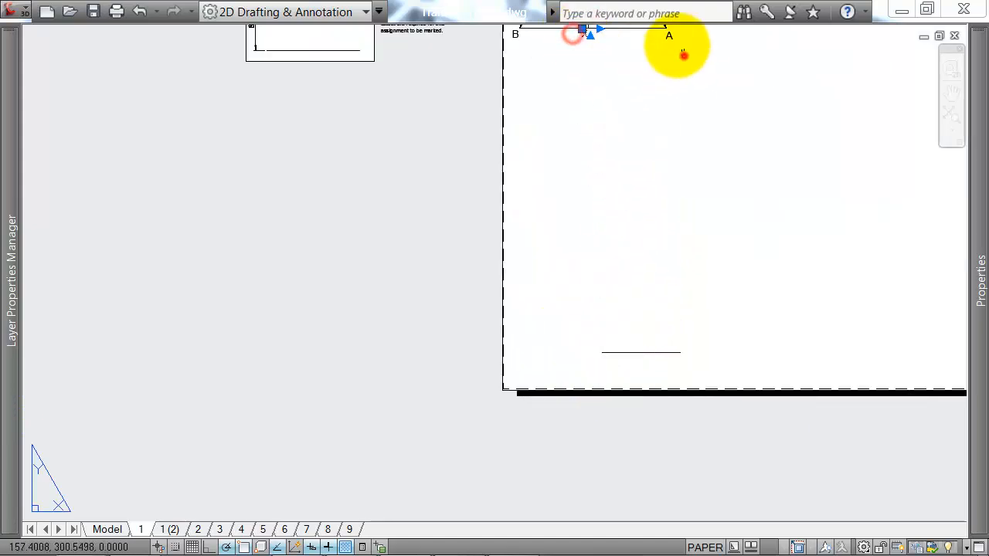
{"action": "key", "text": "Return"}
{"action": "left_click", "coordinate": [636, 59]}
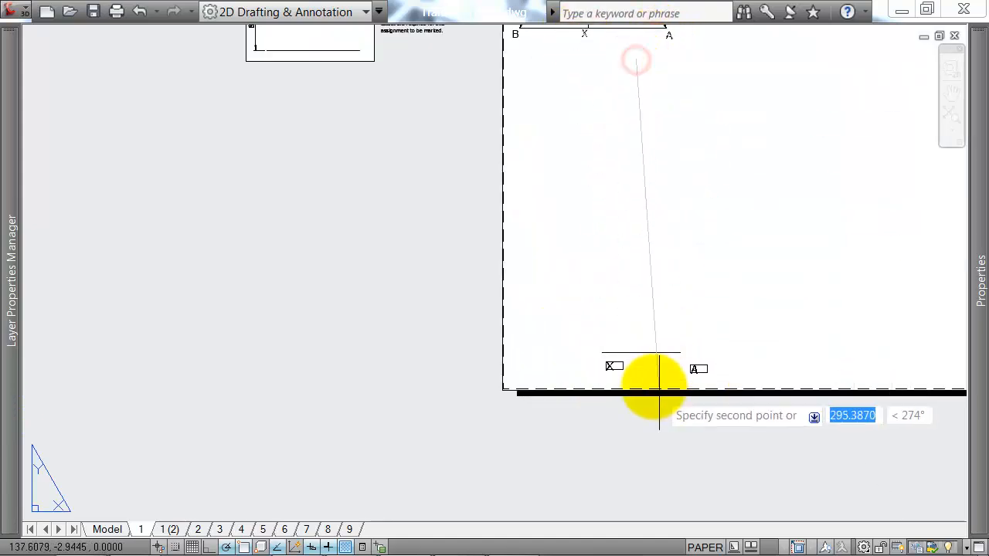
{"action": "left_click", "coordinate": [650, 388]}
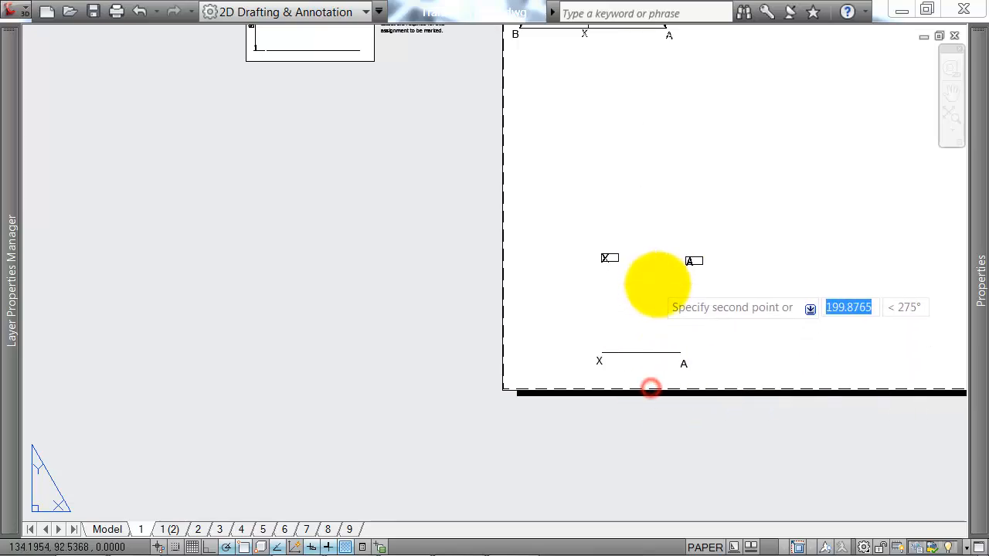
{"action": "key", "text": "Escape"}
Dimension the vertical distance from point X to vertex 6 in the plan.
{"action": "mouse_move", "coordinate": [663, 246]}
{"action": "middle_mouse_down"}
{"action": "mouse_move", "coordinate": [665, 330]}
{"action": "mouse_move", "coordinate": [654, 276]}
{"action": "mouse_move", "coordinate": [670, 350]}
{"action": "middle_mouse_up"}
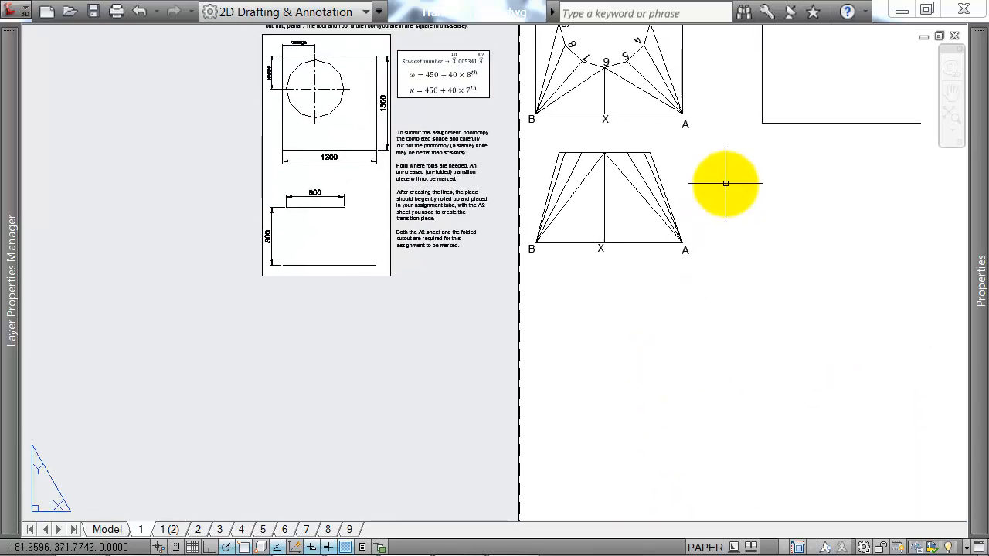
{"action": "middle_click_drag", "start_coordinate": [724, 183], "coordinate": [707, 244]}
{"action": "scroll", "coordinate": [588, 128], "scroll_direction": "up", "scroll_amount": 2}
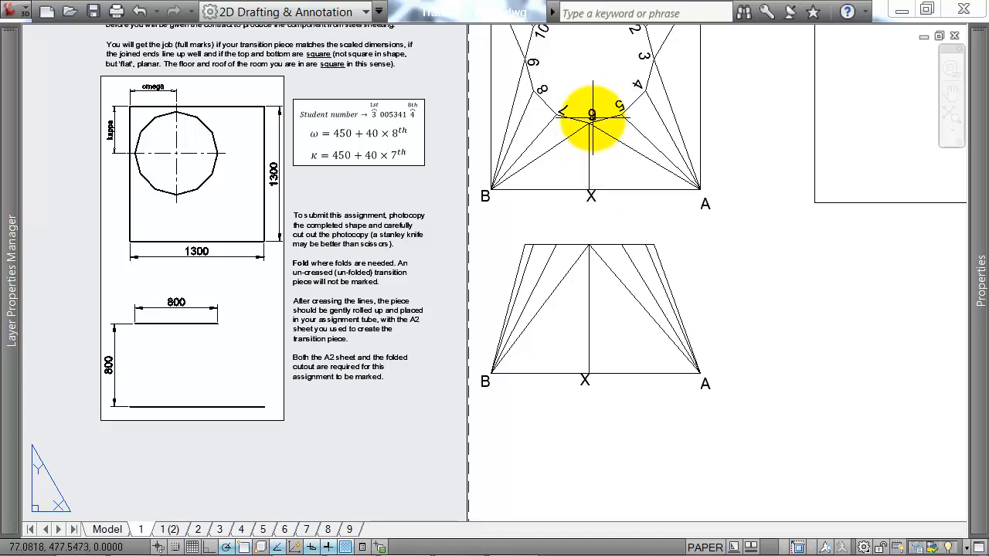
{"action": "middle_click_drag", "start_coordinate": [628, 190], "coordinate": [592, 192]}
{"action": "key", "text": "Return"}
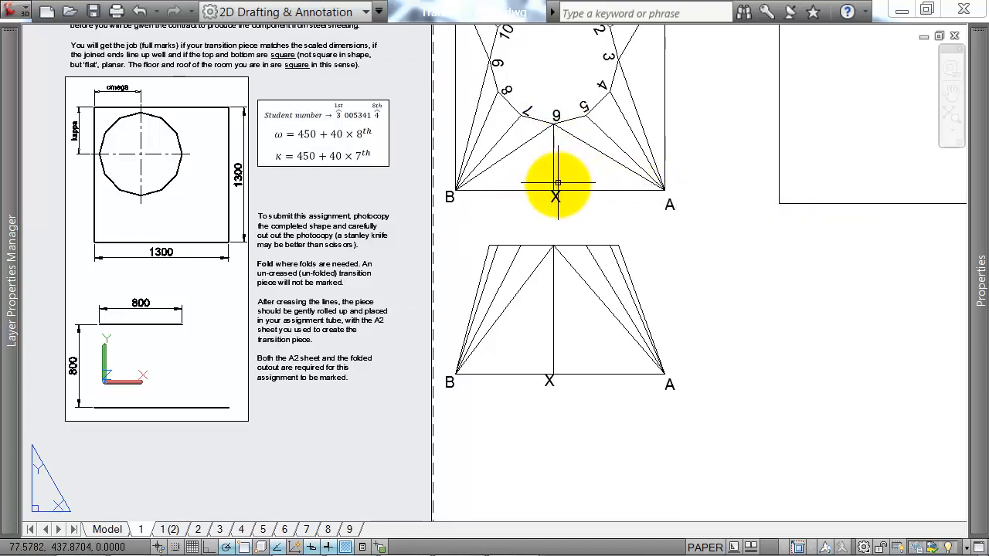
{"action": "left_click", "coordinate": [553, 193]}
{"action": "left_click", "coordinate": [554, 123]}
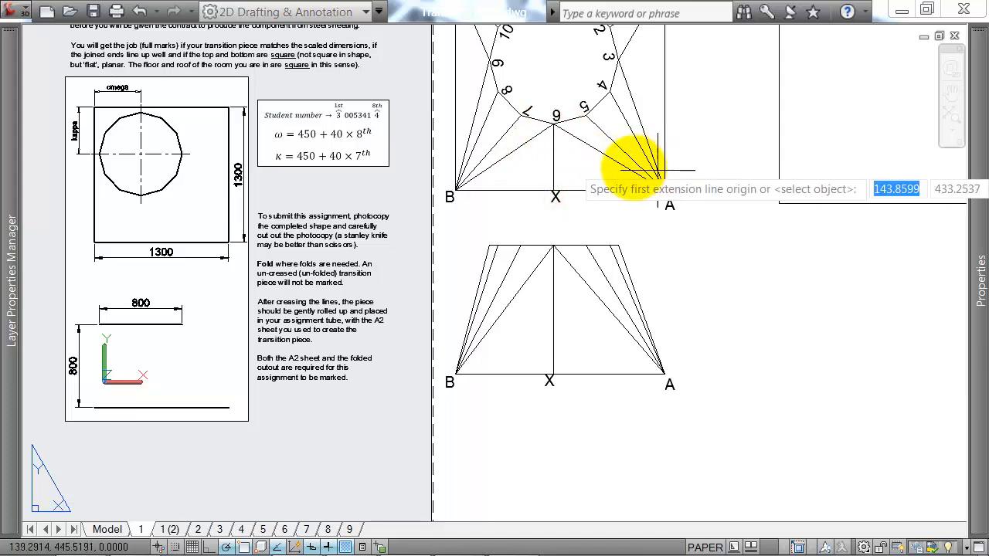
{"action": "left_click", "coordinate": [553, 193]}
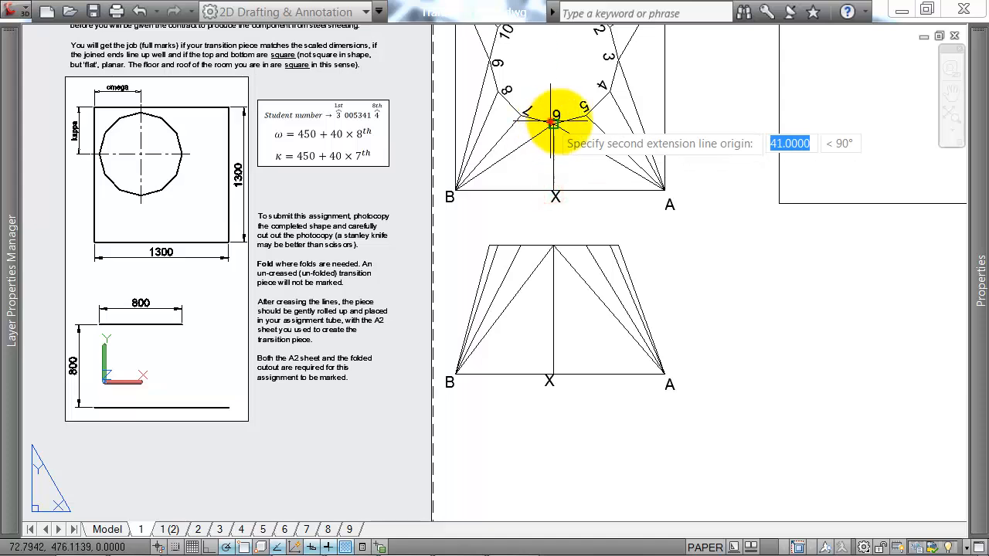
{"action": "left_click", "coordinate": [554, 124]}
{"action": "left_click", "coordinate": [731, 139]}
Dimension the elevation's height from its top edge down to point X on the base.
{"action": "key", "text": "Return"}
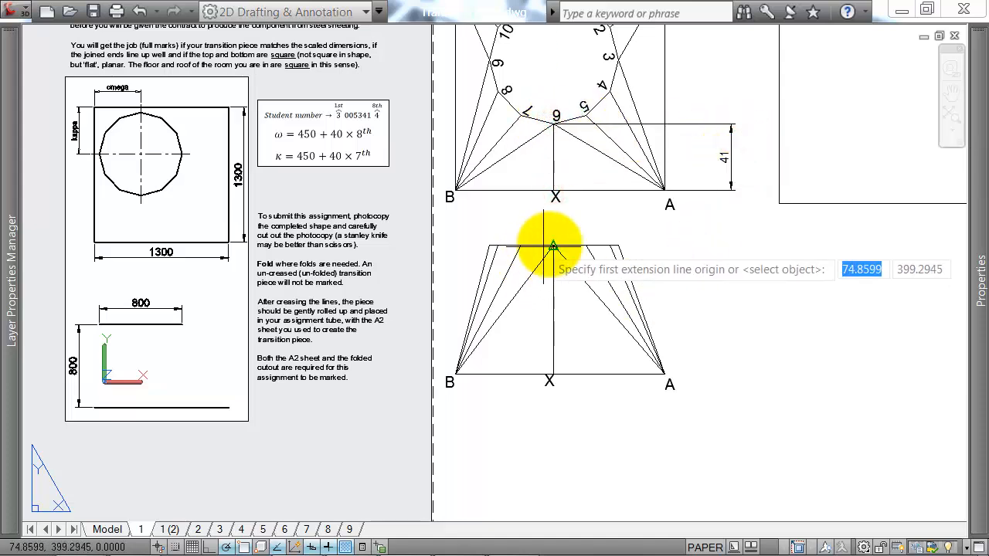
{"action": "left_click", "coordinate": [553, 246]}
{"action": "left_click", "coordinate": [551, 378]}
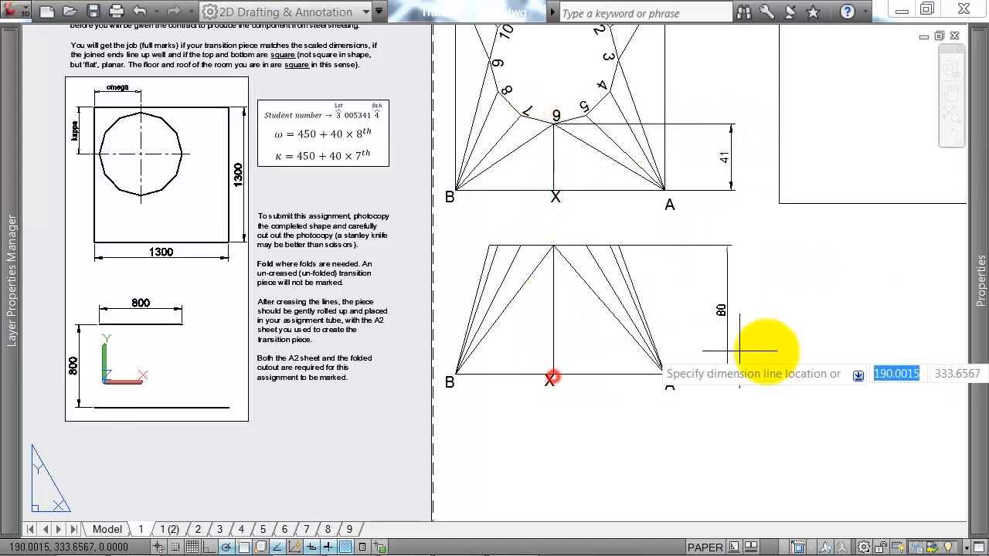
{"action": "left_click", "coordinate": [782, 351]}
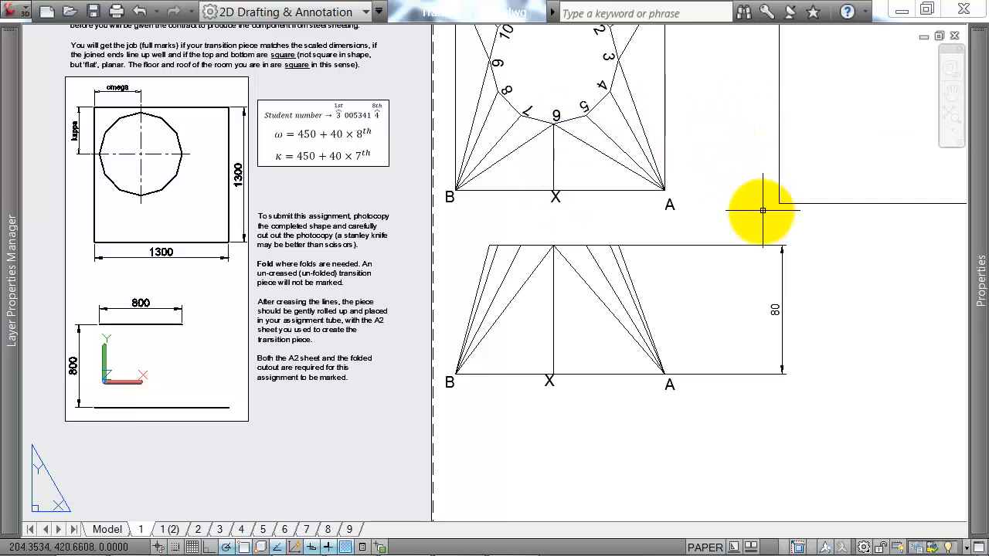
Draw a circle centred on X through vertex 6 in the plan, and move it by its centre to the perpendicular lines' corner.
{"action": "key", "text": "c"}
{"action": "key", "text": "Return"}
{"action": "left_click", "coordinate": [554, 189]}
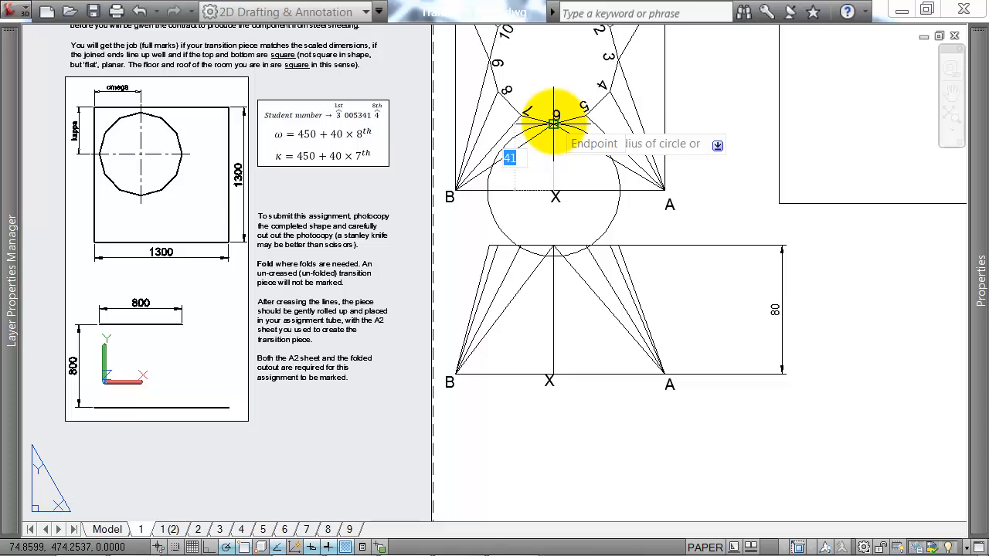
{"action": "left_click", "coordinate": [555, 122]}
{"action": "left_click", "coordinate": [632, 211]}
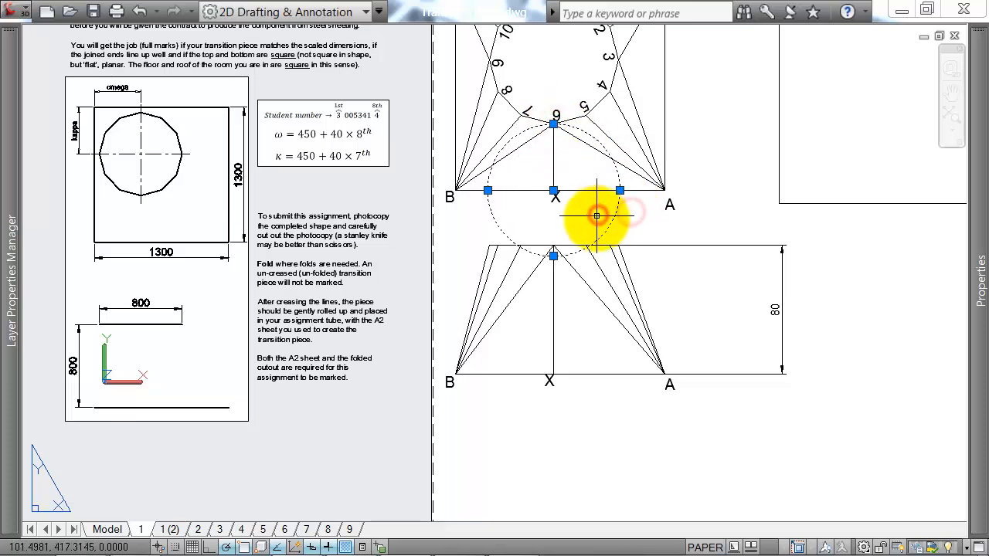
{"action": "left_click", "coordinate": [553, 191]}
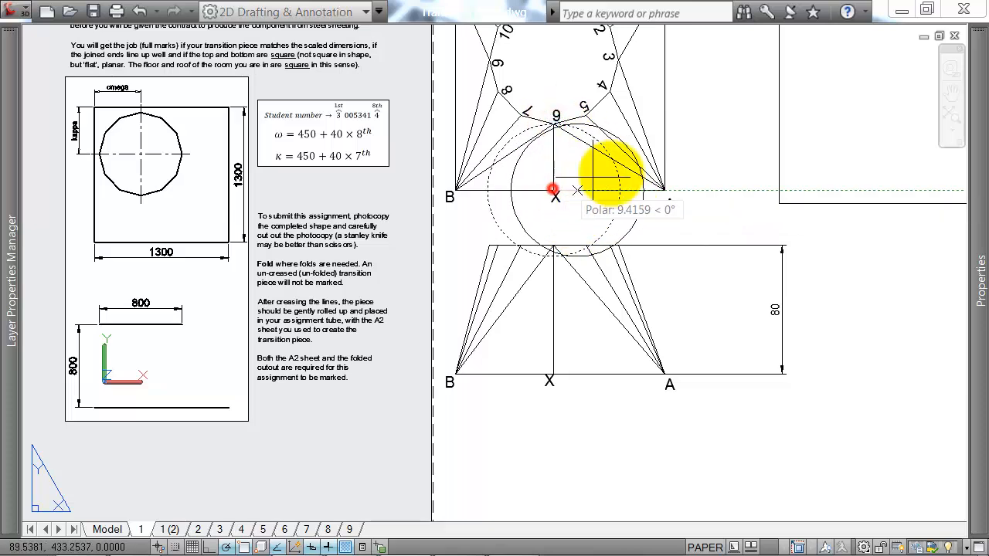
{"action": "left_click", "coordinate": [779, 204]}
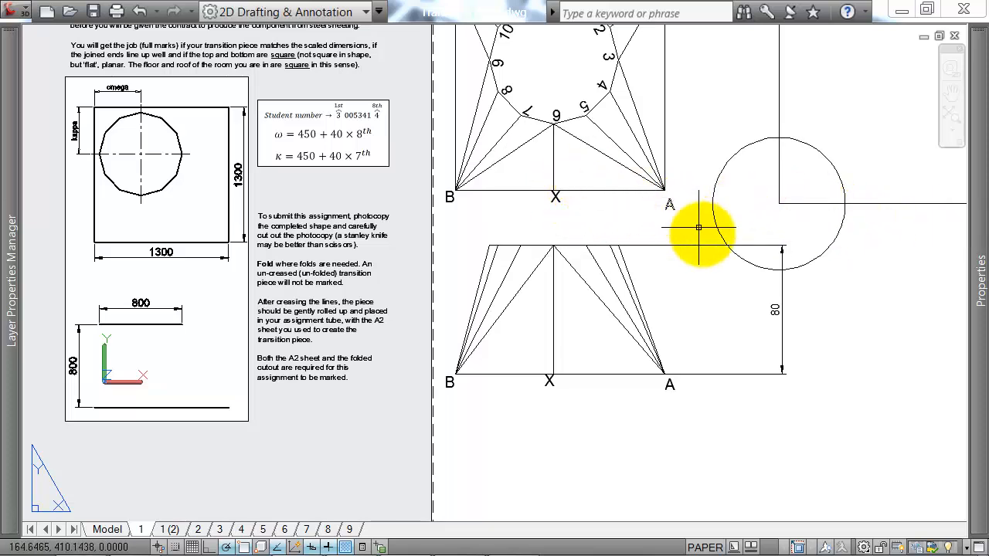
Delete the height dimension beside the elevation.
{"action": "middle_click_drag", "start_coordinate": [698, 227], "coordinate": [664, 175]}
{"action": "left_click", "coordinate": [765, 251]}
{"action": "left_click", "coordinate": [730, 262]}
{"action": "key", "text": "Delete"}
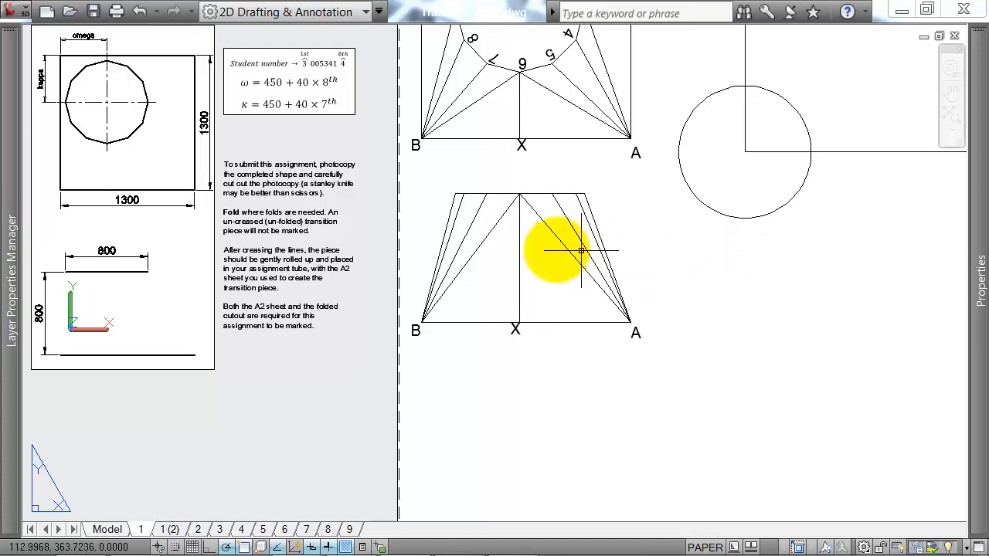
Draw a circle centred on the elevation's X reaching its top edge, and move it by its centre to the perpendicular lines' corner.
{"action": "type", "text": "c"}
{"action": "key", "text": "Return"}
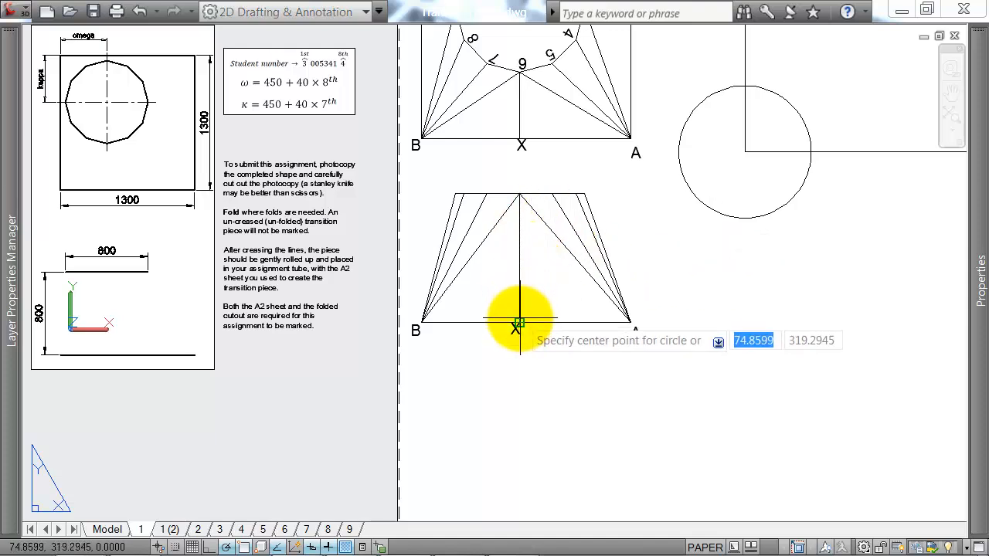
{"action": "left_click", "coordinate": [518, 322]}
{"action": "left_click", "coordinate": [519, 193]}
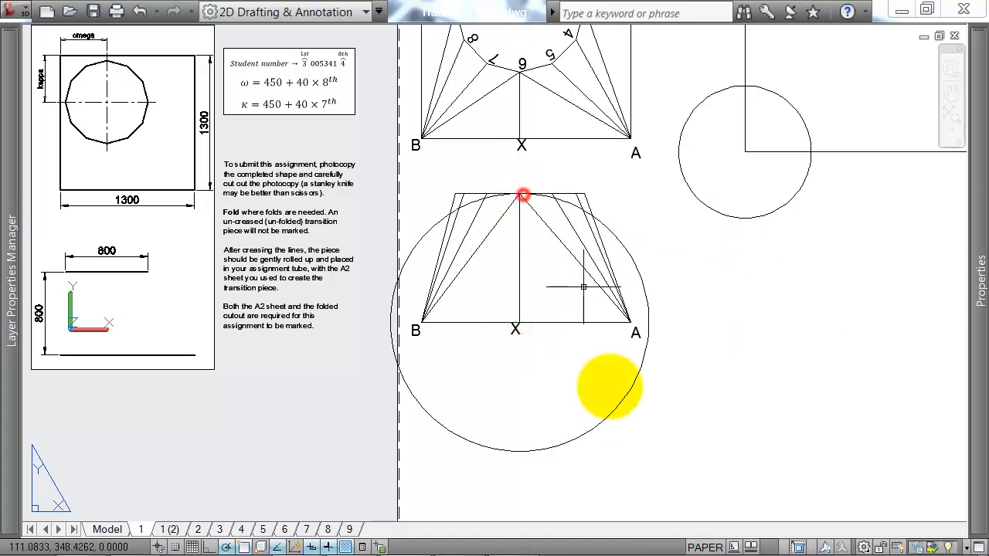
{"action": "left_click", "coordinate": [616, 430]}
{"action": "left_click", "coordinate": [580, 422]}
{"action": "type", "text": "m"}
{"action": "key", "text": "Return"}
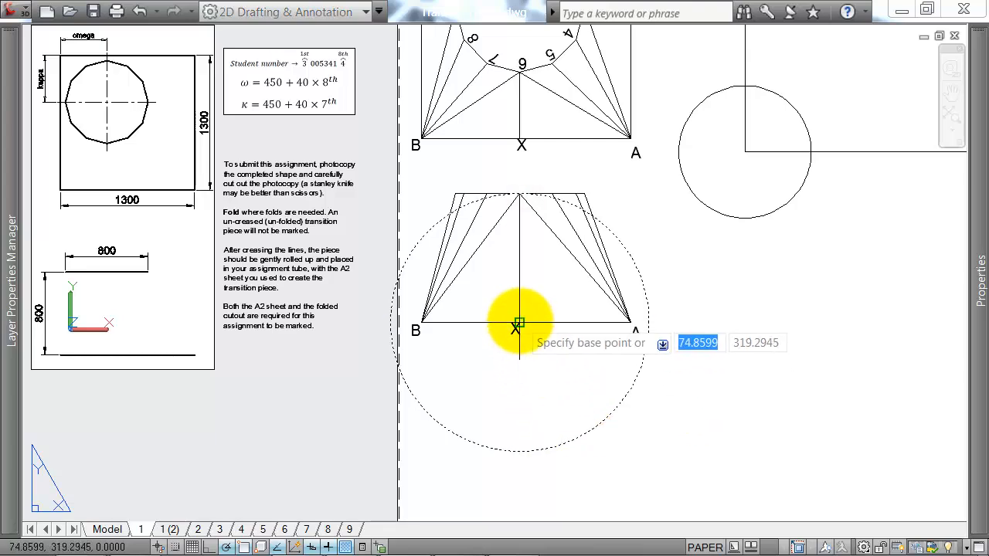
{"action": "left_click", "coordinate": [516, 323]}
{"action": "left_click", "coordinate": [745, 152]}
Draw the true-length line from the large circle's crossing with the vertical line to the small circle's crossing with the horizontal line.
{"action": "mouse_move", "coordinate": [781, 70]}
{"action": "middle_mouse_down"}
{"action": "mouse_move", "coordinate": [771, 94]}
{"action": "mouse_move", "coordinate": [709, 142]}
{"action": "mouse_move", "coordinate": [713, 164]}
{"action": "middle_mouse_up"}
{"action": "type", "text": "l"}
{"action": "key", "text": "Return"}
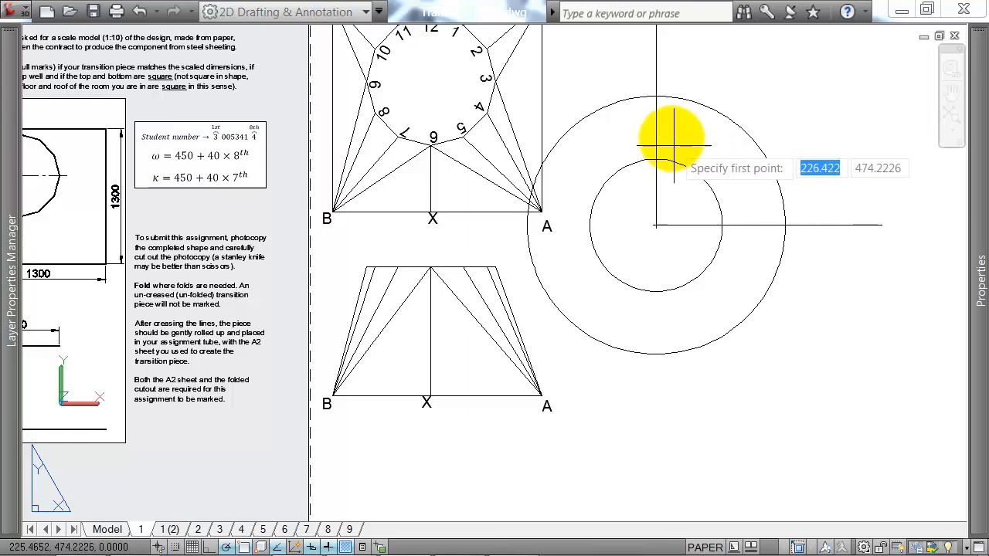
{"action": "left_click", "coordinate": [656, 96]}
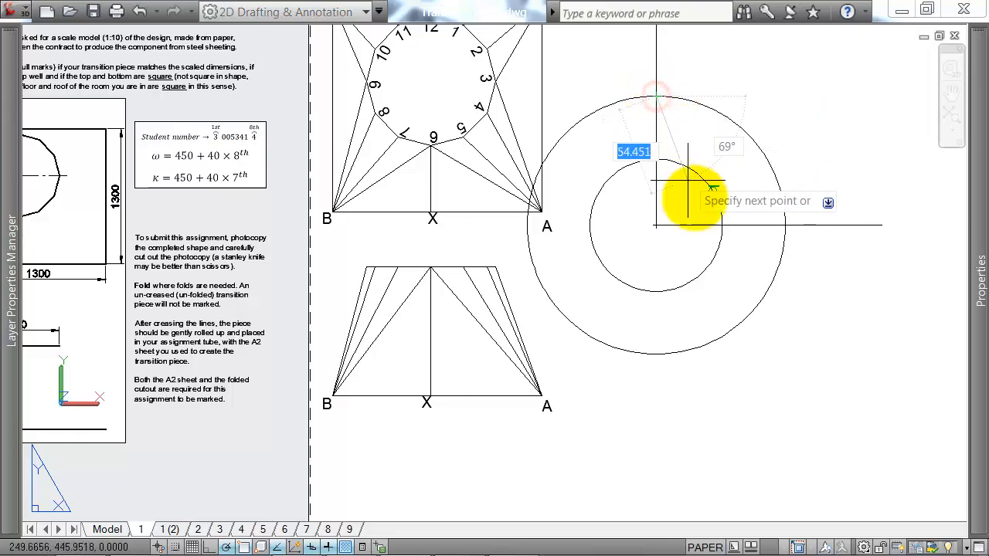
{"action": "scroll", "coordinate": [723, 227], "scroll_direction": "up", "scroll_amount": 2}
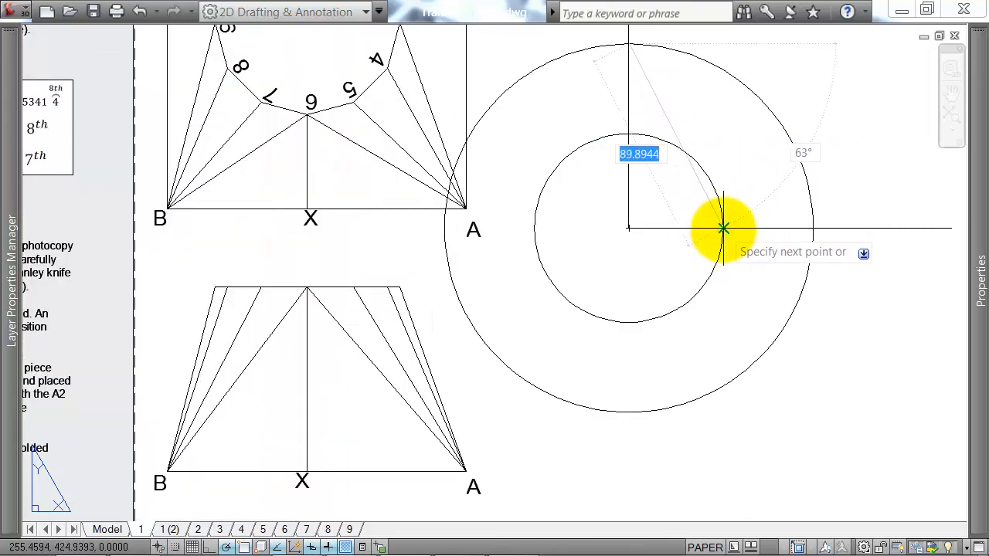
{"action": "left_click", "coordinate": [723, 228]}
{"action": "key", "text": "Return"}
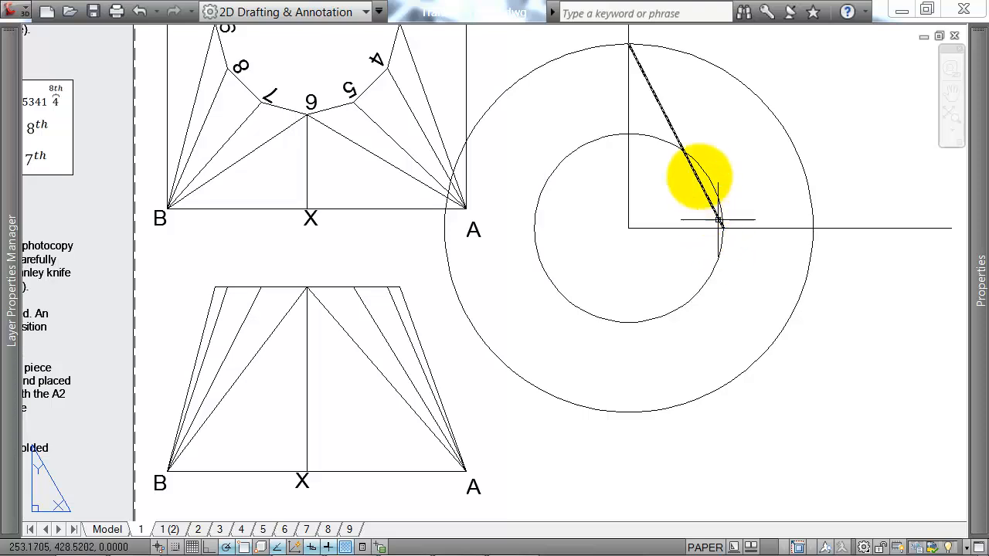
Delete the two construction circles centred on the corner of the perpendicular lines.
{"action": "middle_click_drag", "start_coordinate": [630, 45], "coordinate": [631, 92]}
{"action": "left_click", "coordinate": [693, 104]}
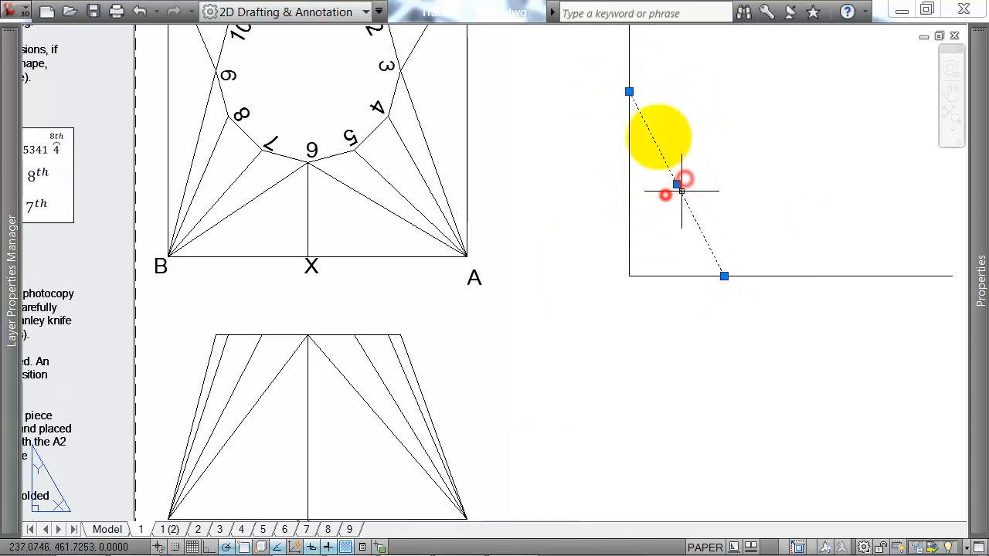
{"action": "scroll", "coordinate": [641, 142], "scroll_direction": "down", "scroll_amount": 1}
{"action": "middle_click_drag", "start_coordinate": [650, 161], "coordinate": [690, 173]}
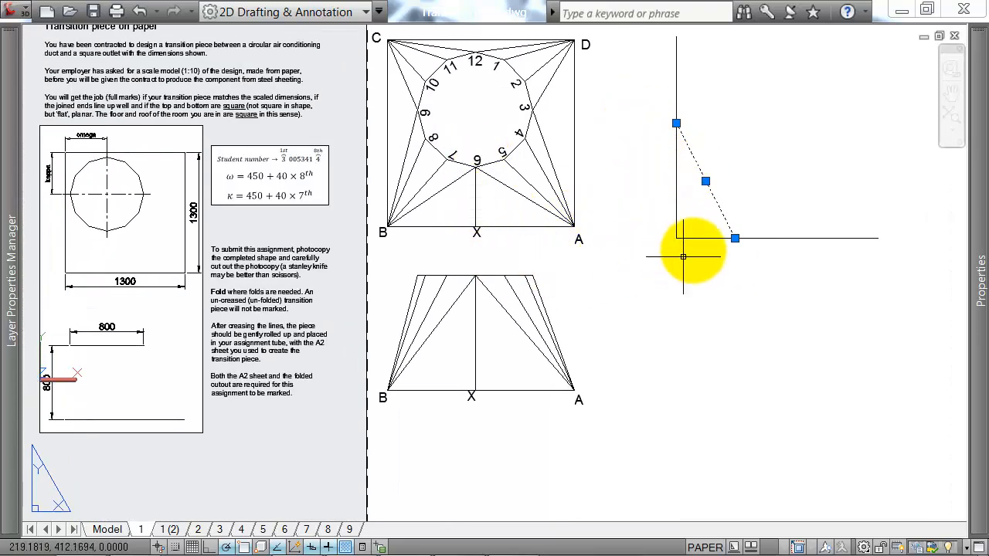
{"action": "key", "text": "Escape"}
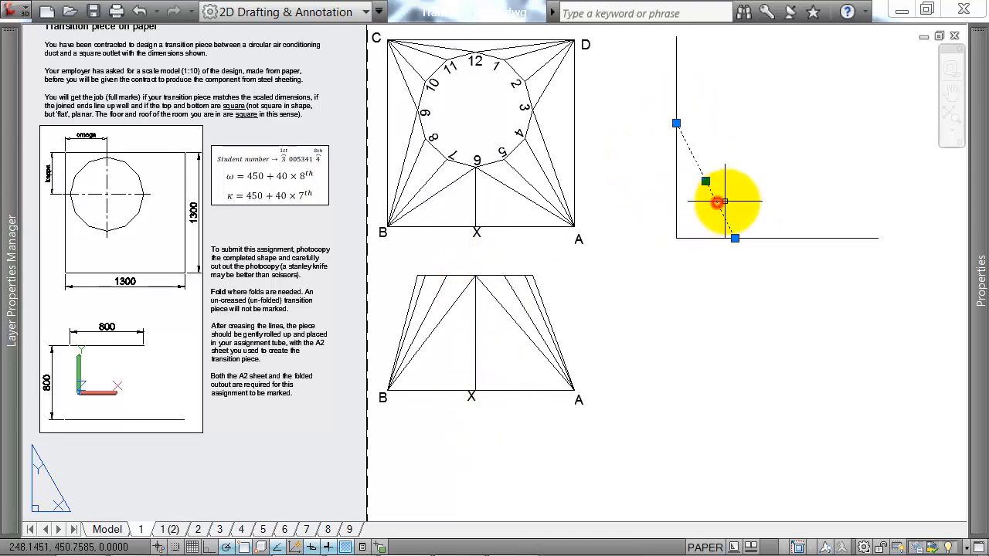
{"action": "scroll", "coordinate": [725, 201], "scroll_direction": "down", "scroll_amount": 1}
{"action": "mouse_move", "coordinate": [755, 203]}
{"action": "middle_mouse_down"}
{"action": "mouse_move", "coordinate": [750, 137]}
{"action": "mouse_move", "coordinate": [725, 160]}
{"action": "middle_mouse_up"}
{"action": "key", "text": "Escape"}
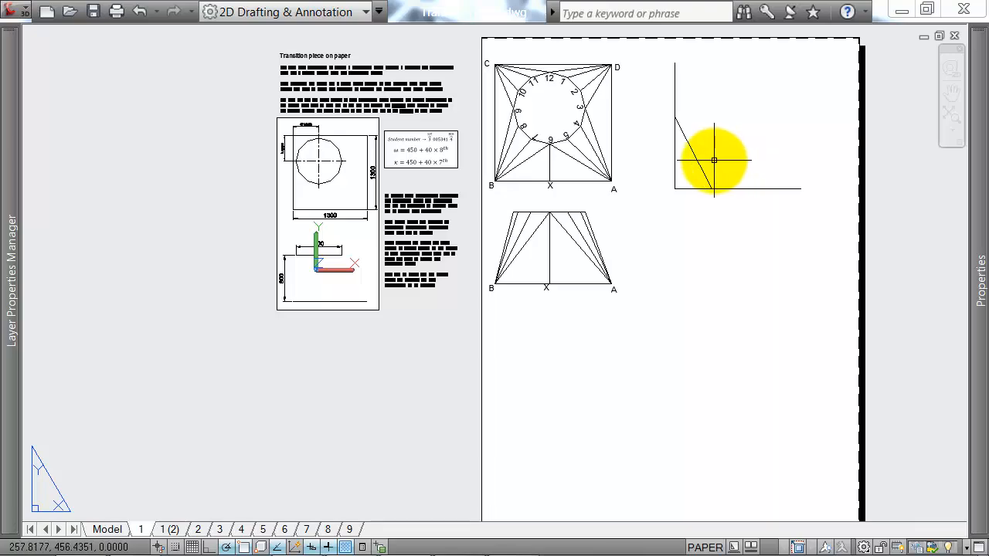
Draw a circle of radius 80 centred on the true-length line's upper end to check its height, and remove the circle.
{"action": "type", "text": "c"}
{"action": "key", "text": "Return"}
{"action": "scroll", "coordinate": [674, 118], "scroll_direction": "up", "scroll_amount": 2}
{"action": "left_click", "coordinate": [674, 117]}
{"action": "type", "text": "80"}
{"action": "key", "text": "Return"}
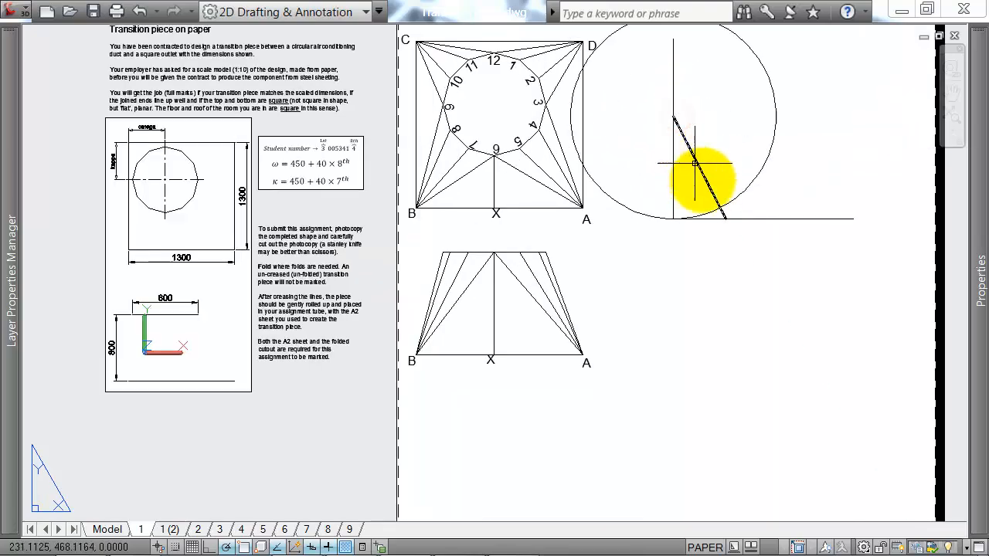
{"action": "key", "text": "Return"}
{"action": "key", "text": "Escape"}
{"action": "left_click", "coordinate": [748, 197]}
{"action": "left_click", "coordinate": [735, 189]}
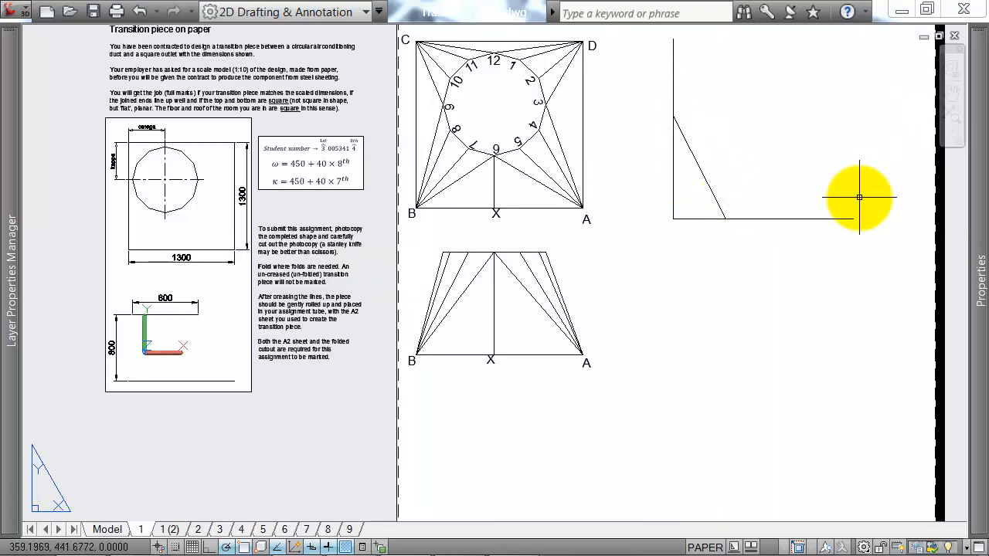
Draw a circle centred on the true-length line's lower end with its radius reaching the line's upper end.
{"action": "type", "text": "c"}
{"action": "key", "text": "Return"}
{"action": "left_click", "coordinate": [724, 220]}
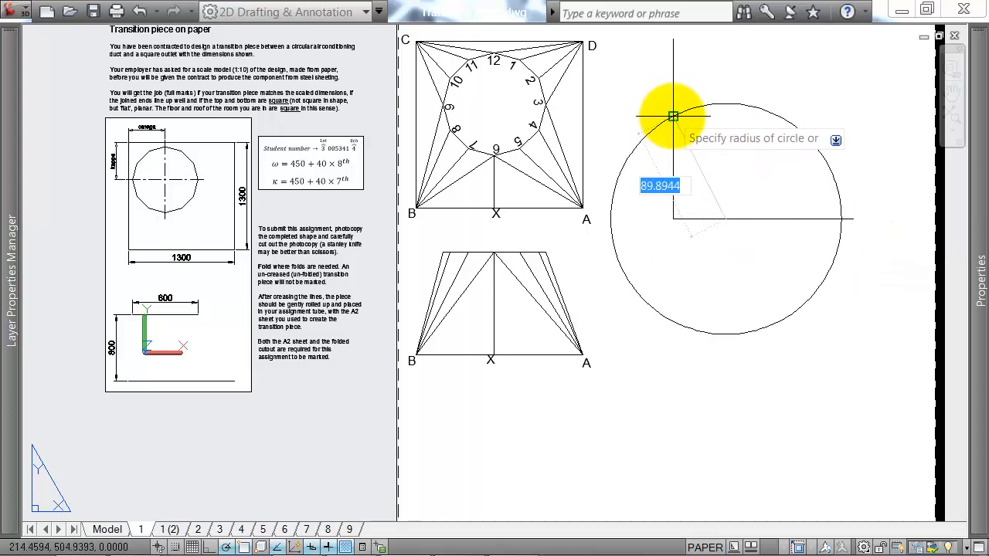
{"action": "left_click", "coordinate": [673, 117]}
Move the true-length circle by its centre to point X of the pattern's XA line.
{"action": "left_click", "coordinate": [706, 105]}
{"action": "left_click", "coordinate": [722, 116]}
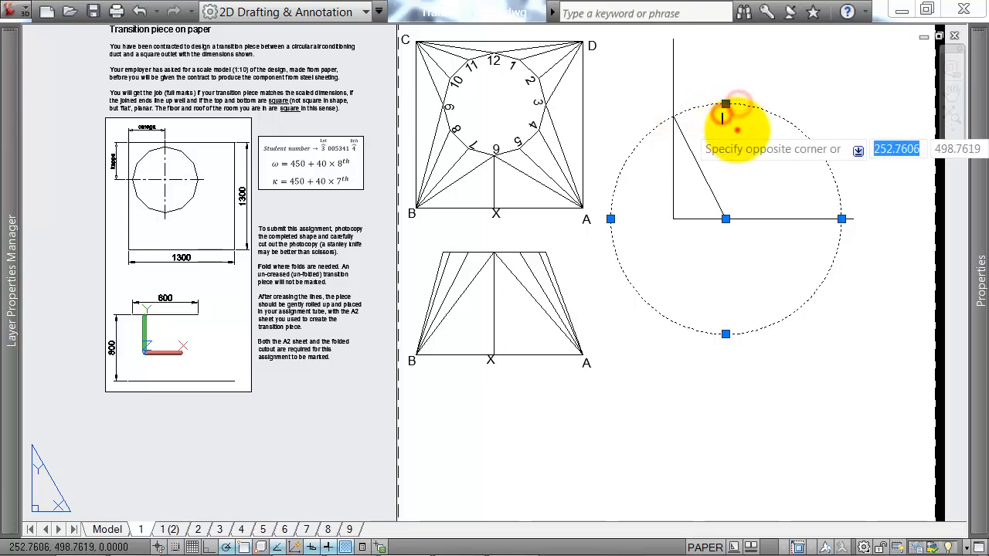
{"action": "type", "text": "co"}
{"action": "key", "text": "Return"}
{"action": "left_click", "coordinate": [725, 219]}
{"action": "scroll", "coordinate": [699, 247], "scroll_direction": "down", "scroll_amount": 1}
{"action": "middle_click_drag", "start_coordinate": [641, 270], "coordinate": [636, 72]}
{"action": "scroll", "coordinate": [591, 357], "scroll_direction": "up", "scroll_amount": 3}
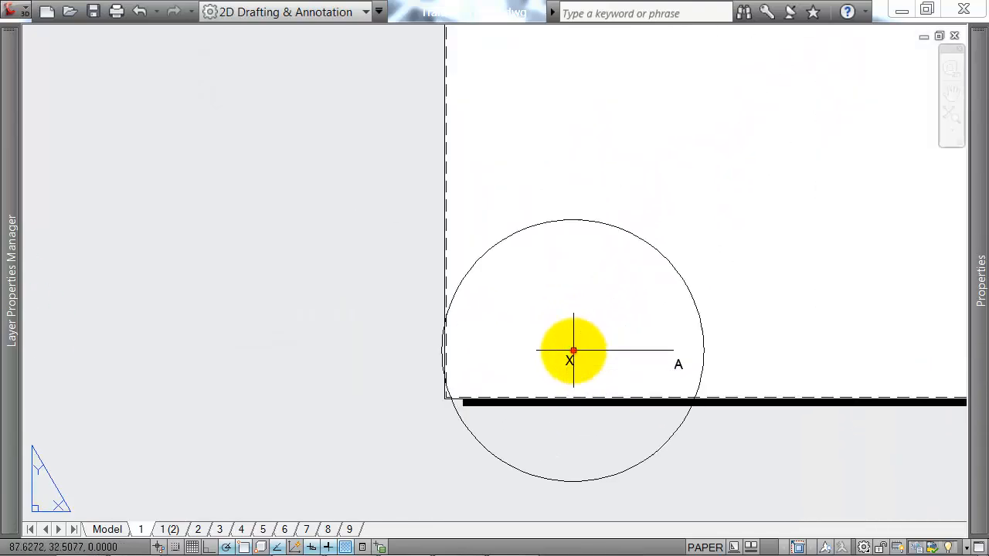
Draw a vertical line from the pattern's X up to the circle, and delete the circle.
{"action": "left_click", "coordinate": [572, 351]}
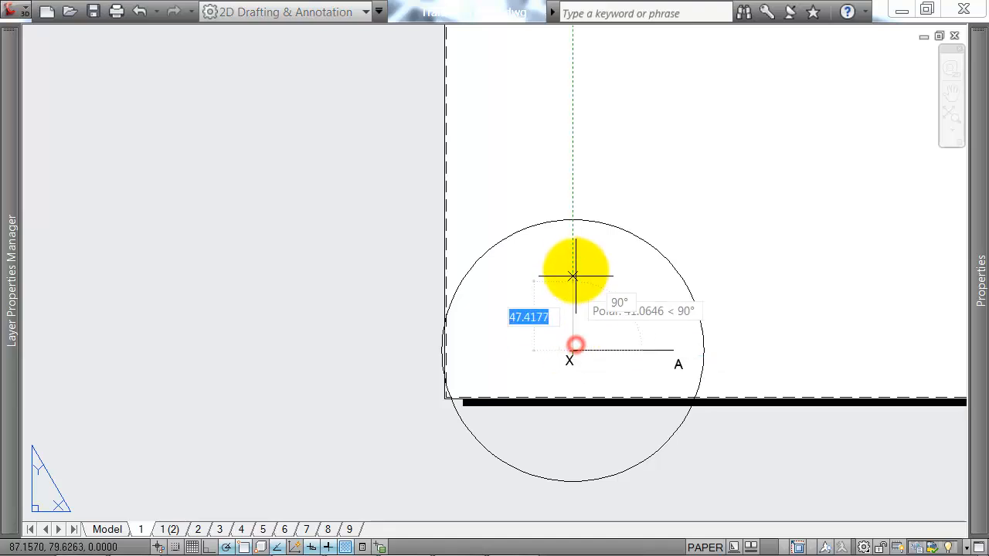
{"action": "left_click", "coordinate": [572, 221]}
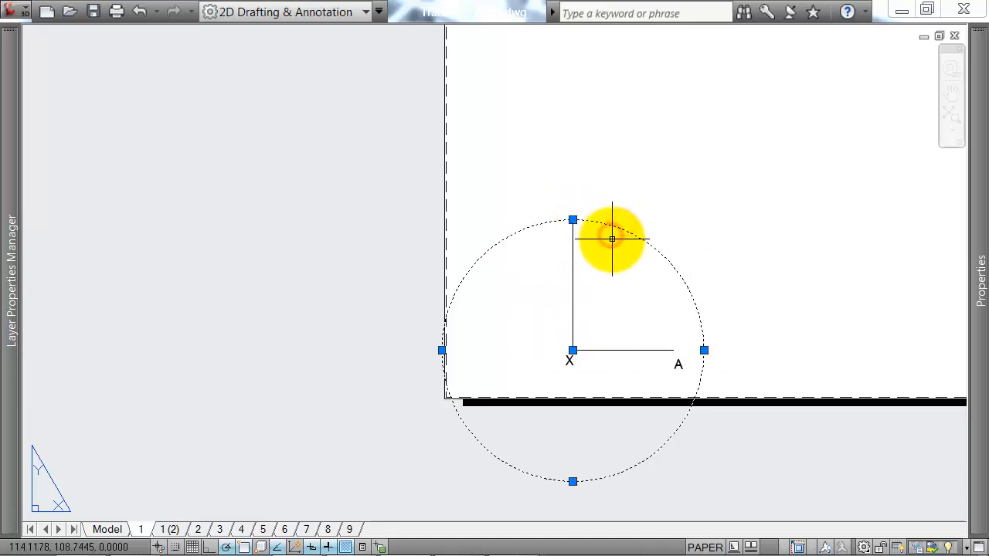
{"action": "key", "text": "Delete"}
Copy the label 6 from the plan to the upper end of the pattern's vertical line.
{"action": "scroll", "coordinate": [634, 224], "scroll_direction": "down", "scroll_amount": 2}
{"action": "middle_click_drag", "start_coordinate": [655, 166], "coordinate": [658, 311]}
{"action": "scroll", "coordinate": [609, 117], "scroll_direction": "down", "scroll_amount": 2}
{"action": "scroll", "coordinate": [587, 70], "scroll_direction": "up", "scroll_amount": 3}
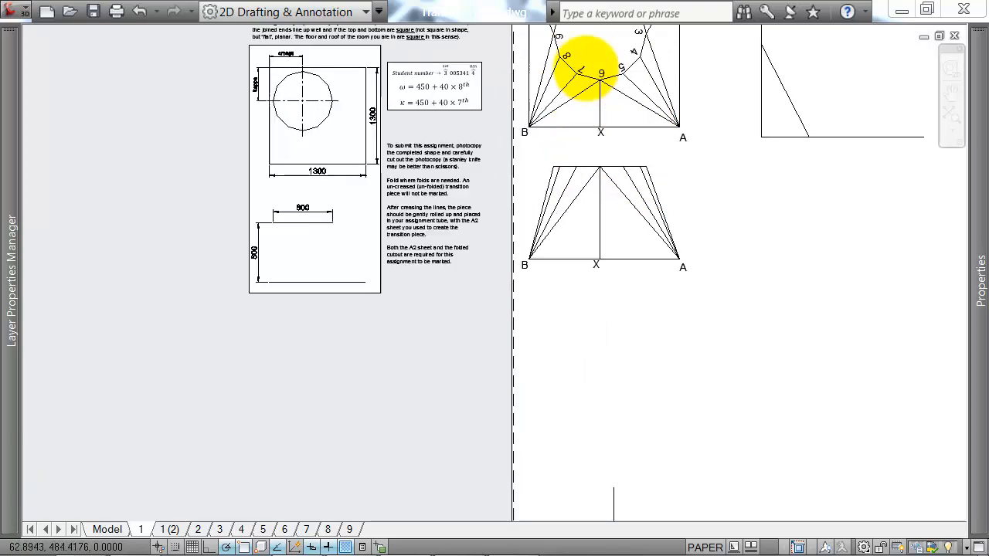
{"action": "scroll", "coordinate": [586, 70], "scroll_direction": "up", "scroll_amount": 2}
{"action": "left_click", "coordinate": [608, 69]}
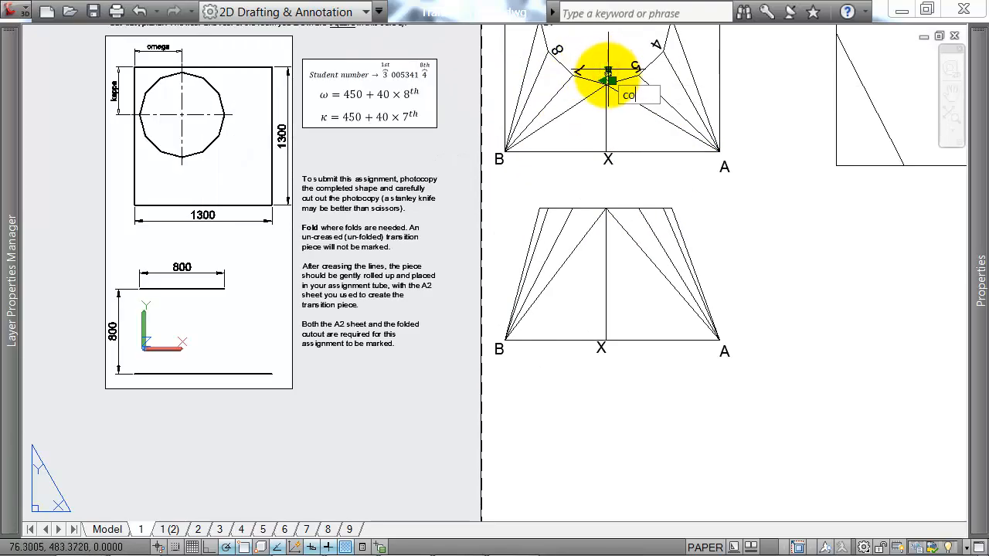
{"action": "left_click", "coordinate": [608, 85]}
{"action": "middle_click_drag", "start_coordinate": [659, 344], "coordinate": [634, 157]}
{"action": "middle_click_drag", "start_coordinate": [612, 462], "coordinate": [594, 302]}
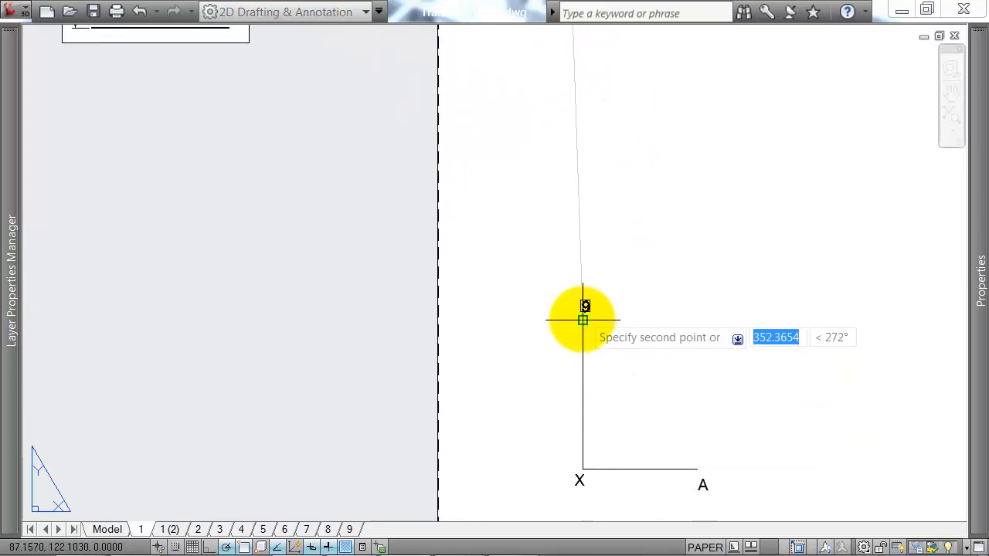
{"action": "left_click", "coordinate": [584, 317]}
Set the copied 6 label's rotation to 0 and move it just above the end of the vertical line.
{"action": "left_click", "coordinate": [584, 316]}
{"action": "mouse_move", "coordinate": [979, 270]}
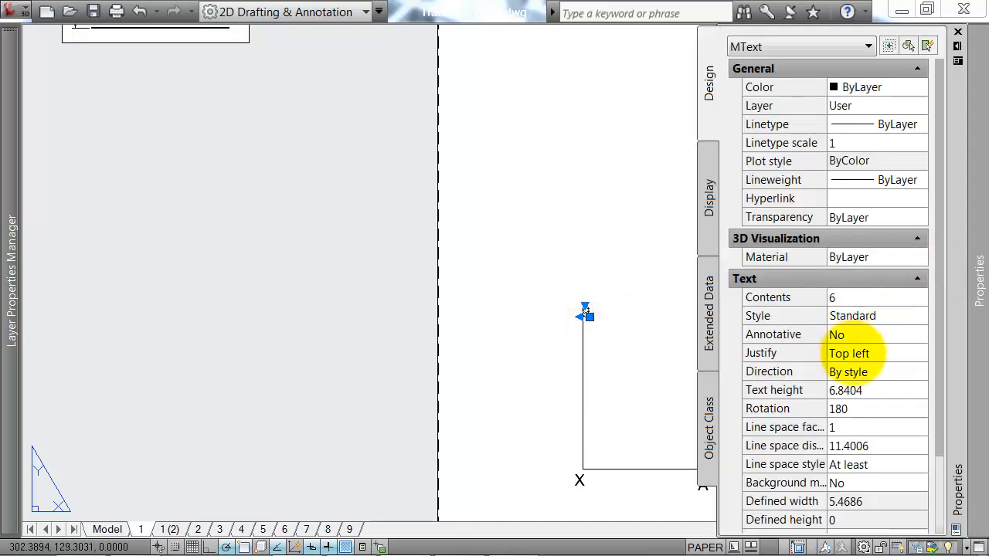
{"action": "type", "text": "0"}
{"action": "key", "text": "Return"}
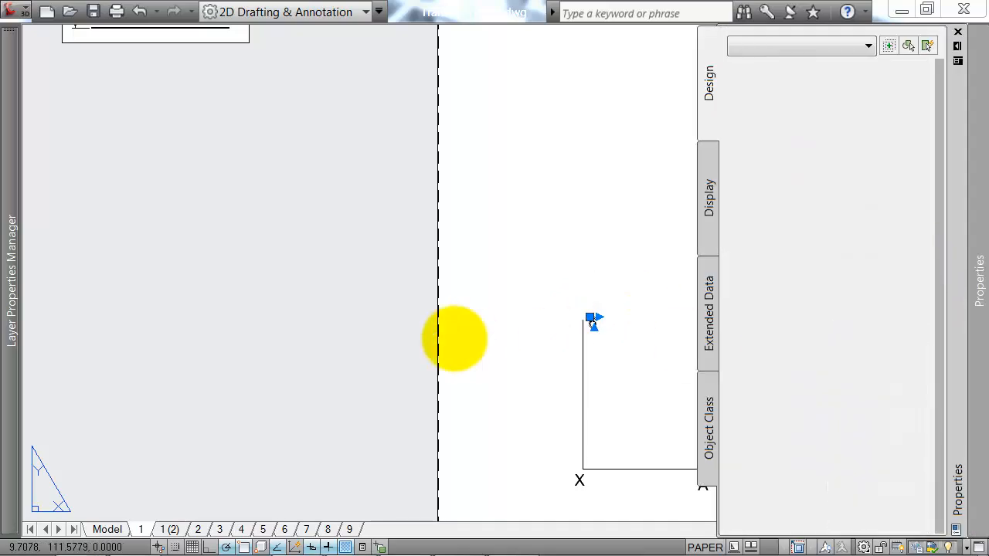
{"action": "key", "text": "Escape"}
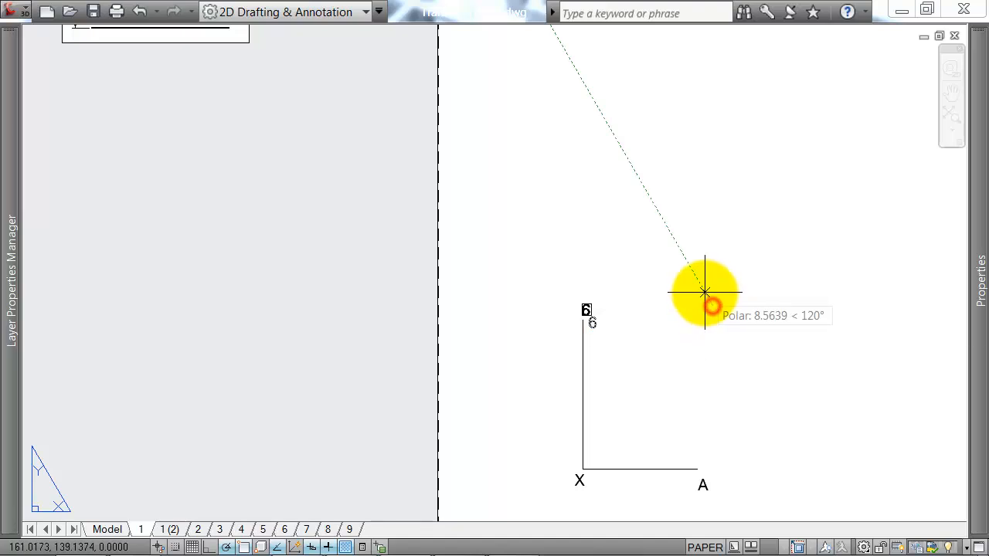
Draw the line from 6 to A to close the pattern's first triangle.
{"action": "scroll", "coordinate": [662, 261], "scroll_direction": "down", "scroll_amount": 1}
{"action": "scroll", "coordinate": [662, 182], "scroll_direction": "down", "scroll_amount": 1}
{"action": "scroll", "coordinate": [627, 278], "scroll_direction": "up", "scroll_amount": 1}
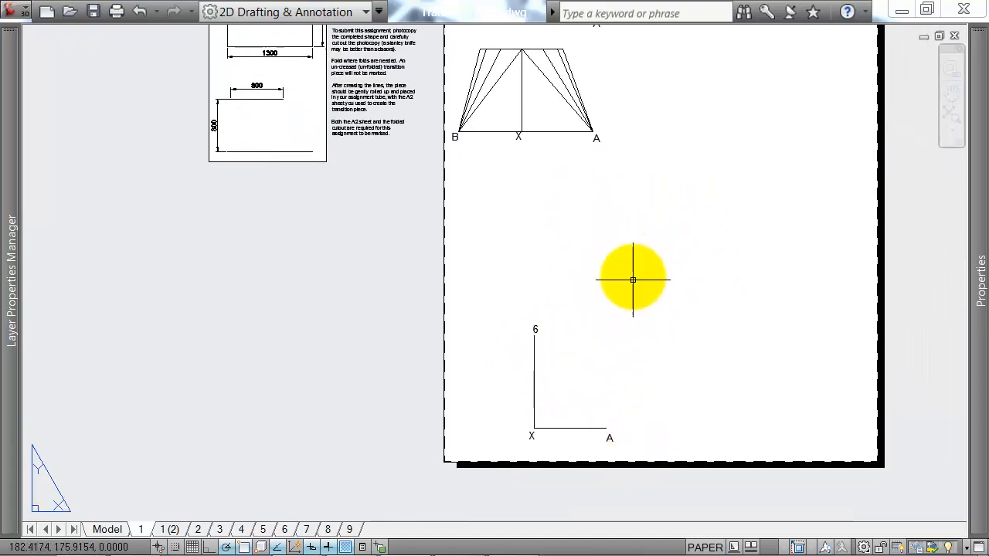
{"action": "mouse_move", "coordinate": [632, 279]}
{"action": "middle_mouse_down"}
{"action": "mouse_move", "coordinate": [649, 355]}
{"action": "mouse_move", "coordinate": [647, 421]}
{"action": "middle_mouse_up"}
{"action": "scroll", "coordinate": [548, 97], "scroll_direction": "up", "scroll_amount": 1}
{"action": "scroll", "coordinate": [553, 120], "scroll_direction": "up", "scroll_amount": 1}
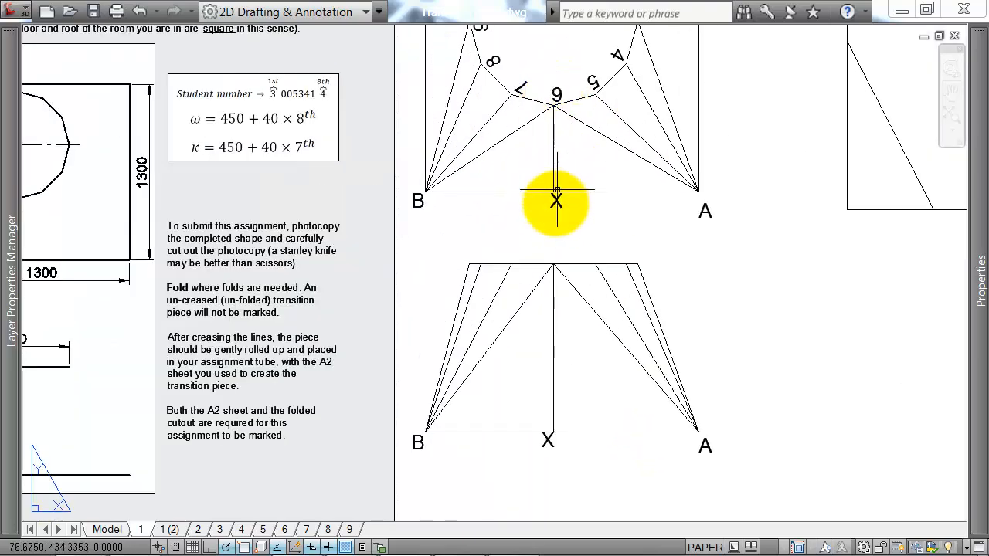
{"action": "scroll", "coordinate": [676, 221], "scroll_direction": "down", "scroll_amount": 1}
{"action": "middle_click_drag", "start_coordinate": [713, 292], "coordinate": [632, 88]}
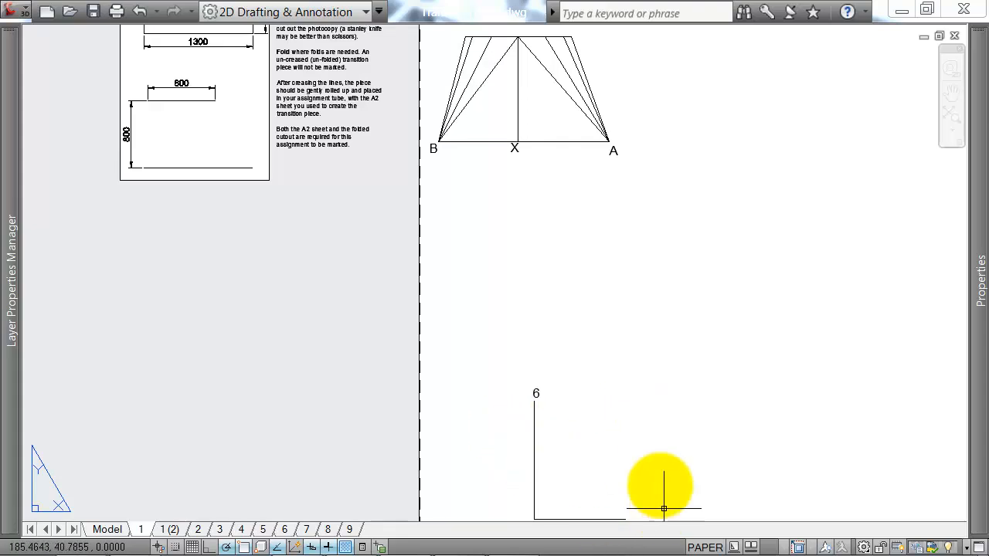
{"action": "middle_click_drag", "start_coordinate": [665, 507], "coordinate": [635, 373]}
{"action": "key", "text": "Return"}
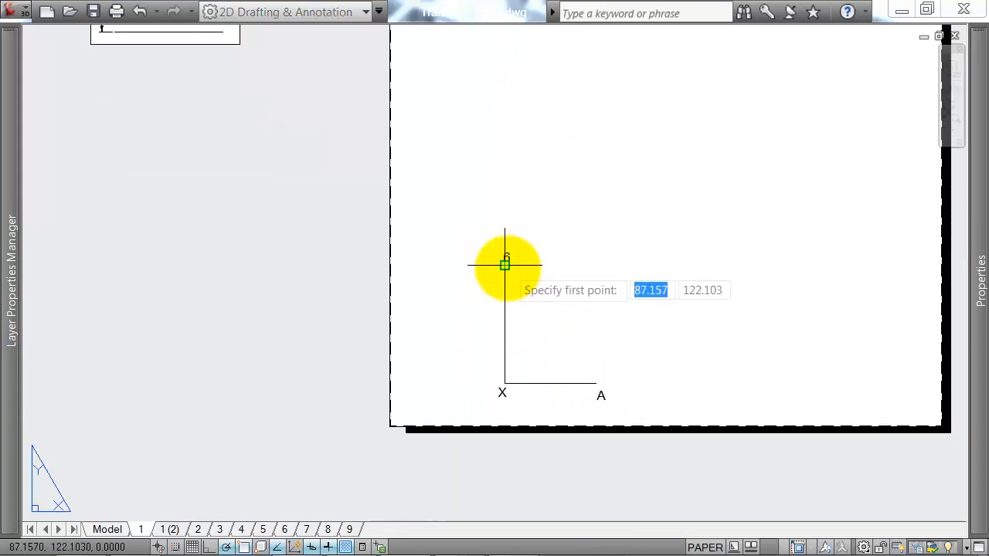
{"action": "left_click", "coordinate": [504, 265]}
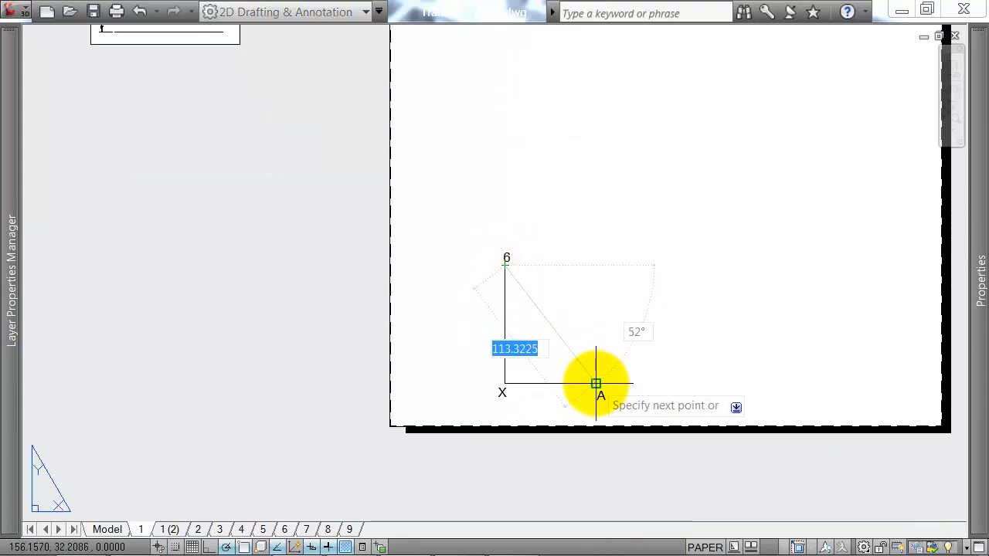
{"action": "left_click", "coordinate": [596, 383]}
{"action": "key", "text": "Escape"}
Delete the sloping true-length line between the two perpendicular construction lines.
{"action": "scroll", "coordinate": [563, 357], "scroll_direction": "down", "scroll_amount": 1}
{"action": "middle_click_drag", "start_coordinate": [570, 355], "coordinate": [605, 470]}
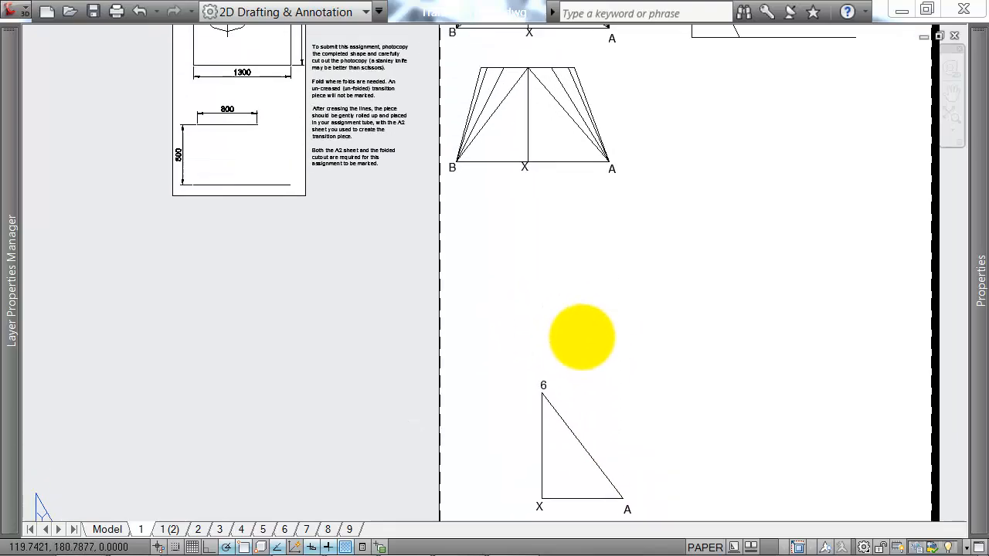
{"action": "middle_click_drag", "start_coordinate": [586, 286], "coordinate": [583, 412]}
{"action": "middle_click_drag", "start_coordinate": [663, 214], "coordinate": [669, 240]}
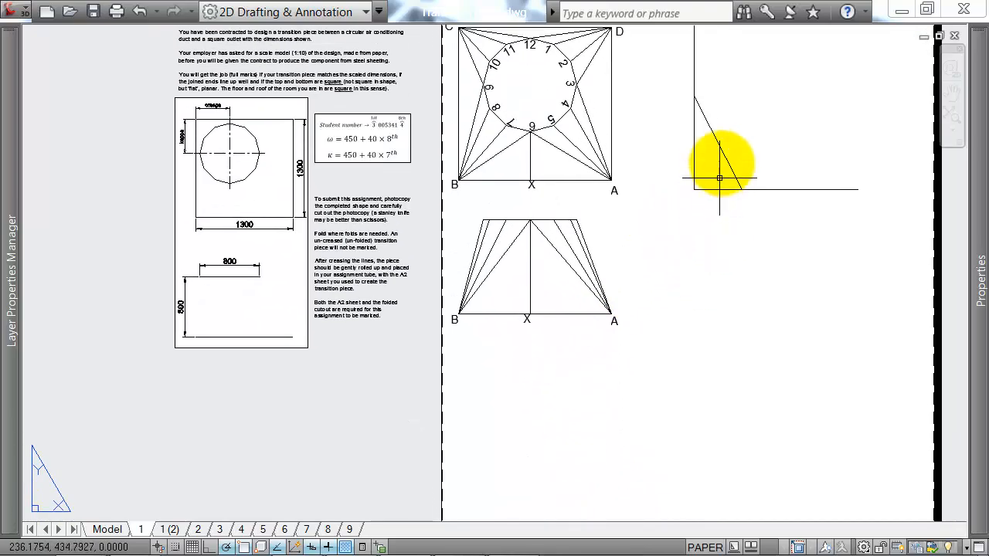
{"action": "key", "text": "Delete"}
Compare the pattern triangle 6-X-A with the corresponding lines in the plan and elevation.
{"action": "scroll", "coordinate": [693, 332], "scroll_direction": "down", "scroll_amount": 1}
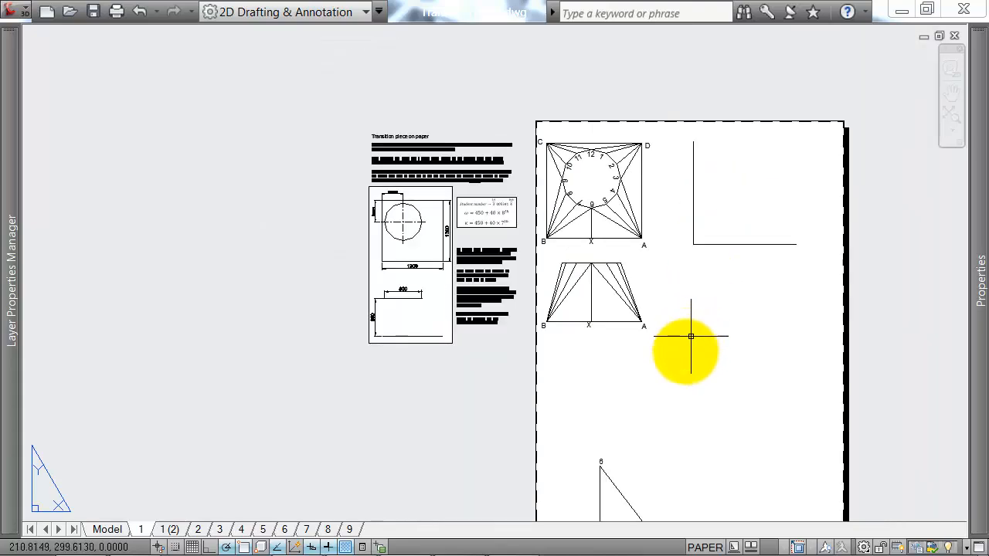
{"action": "middle_click_drag", "start_coordinate": [651, 483], "coordinate": [558, 265]}
{"action": "middle_click_drag", "start_coordinate": [556, 192], "coordinate": [592, 269]}
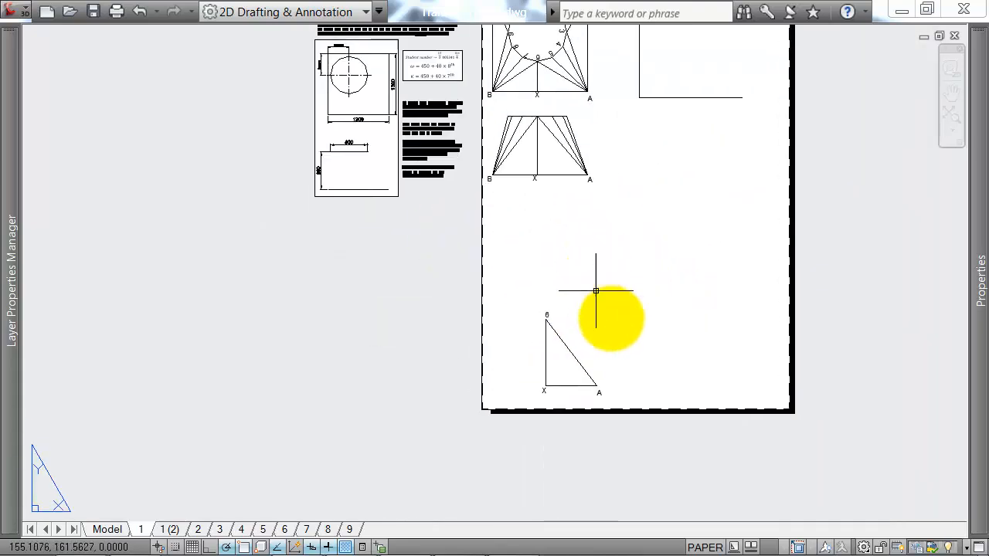
{"action": "middle_click_drag", "start_coordinate": [611, 320], "coordinate": [574, 243]}
{"action": "scroll", "coordinate": [534, 283], "scroll_direction": "up", "scroll_amount": 1}
{"action": "scroll", "coordinate": [517, 258], "scroll_direction": "up", "scroll_amount": 1}
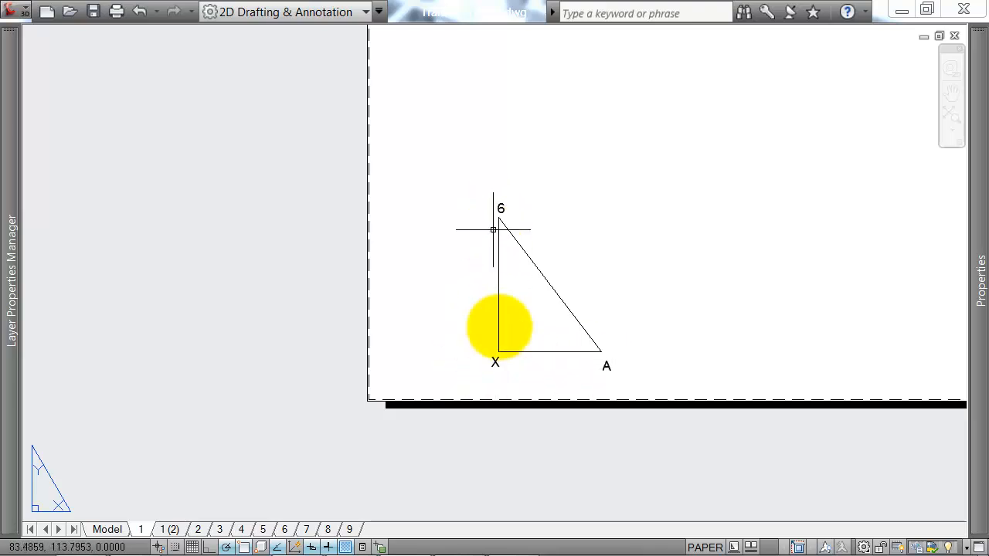
{"action": "scroll", "coordinate": [495, 232], "scroll_direction": "down", "scroll_amount": 1}
{"action": "middle_click_drag", "start_coordinate": [500, 265], "coordinate": [534, 451]}
{"action": "middle_click_drag", "start_coordinate": [547, 258], "coordinate": [559, 301]}
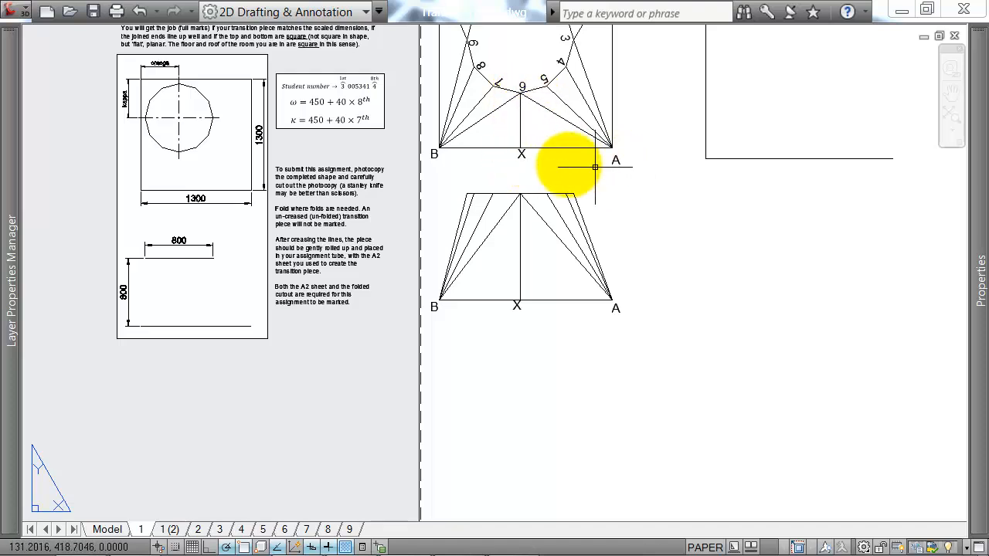
{"action": "middle_click_drag", "start_coordinate": [601, 193], "coordinate": [601, 183]}
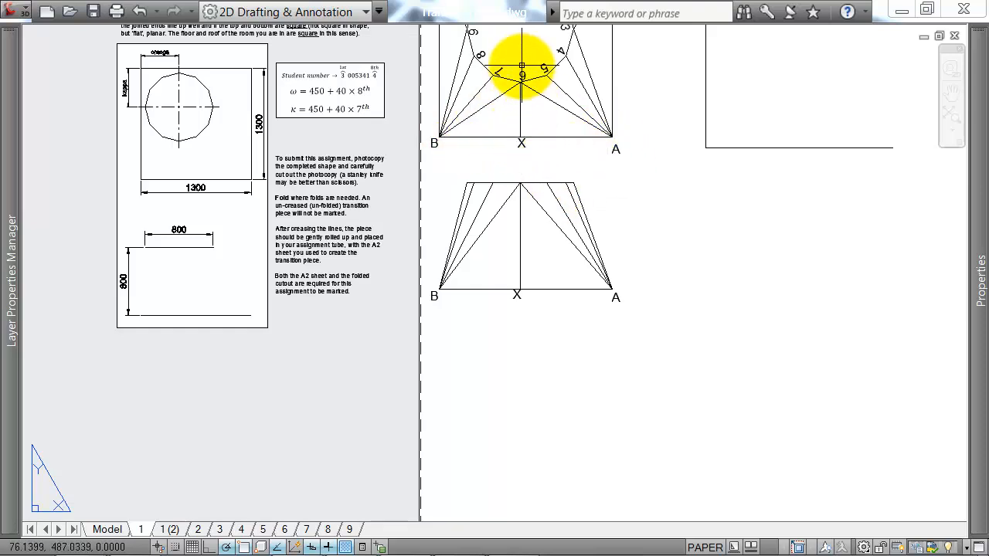
{"action": "scroll", "coordinate": [616, 129], "scroll_direction": "down", "scroll_amount": 2}
{"action": "middle_click_drag", "start_coordinate": [661, 123], "coordinate": [644, 138]}
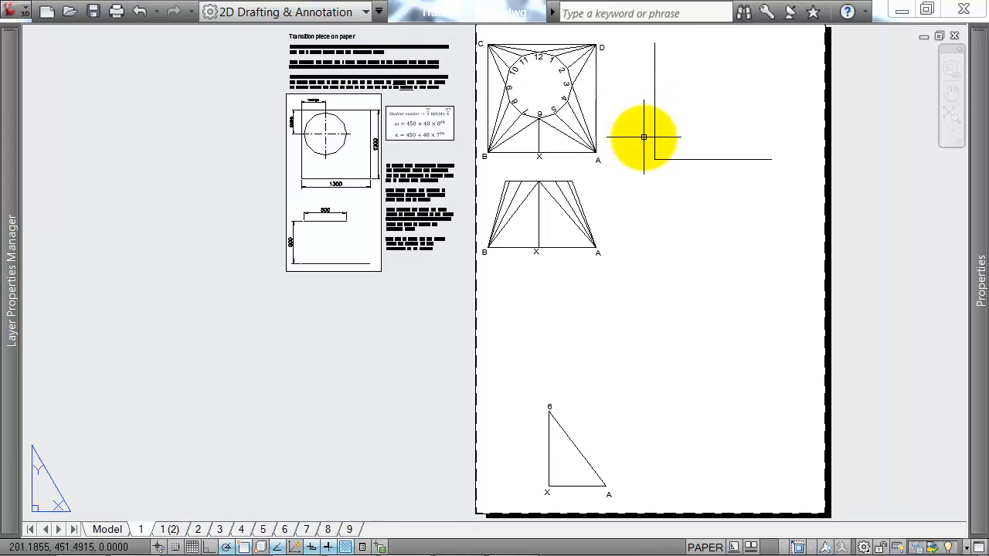
{"action": "middle_click_drag", "start_coordinate": [678, 300], "coordinate": [657, 144]}
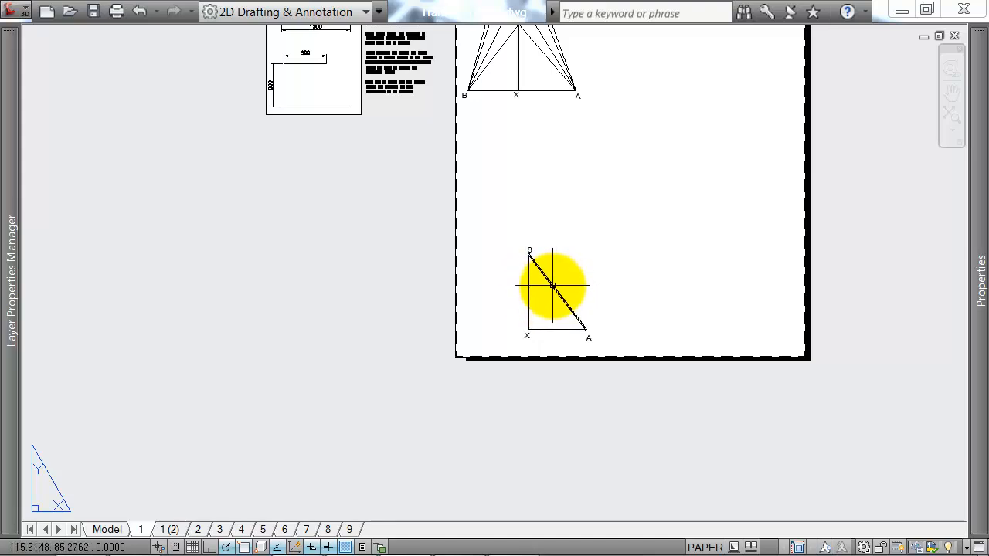
{"action": "mouse_move", "coordinate": [603, 203]}
{"action": "middle_mouse_down"}
{"action": "mouse_move", "coordinate": [602, 289]}
{"action": "mouse_move", "coordinate": [579, 383]}
{"action": "middle_mouse_up"}
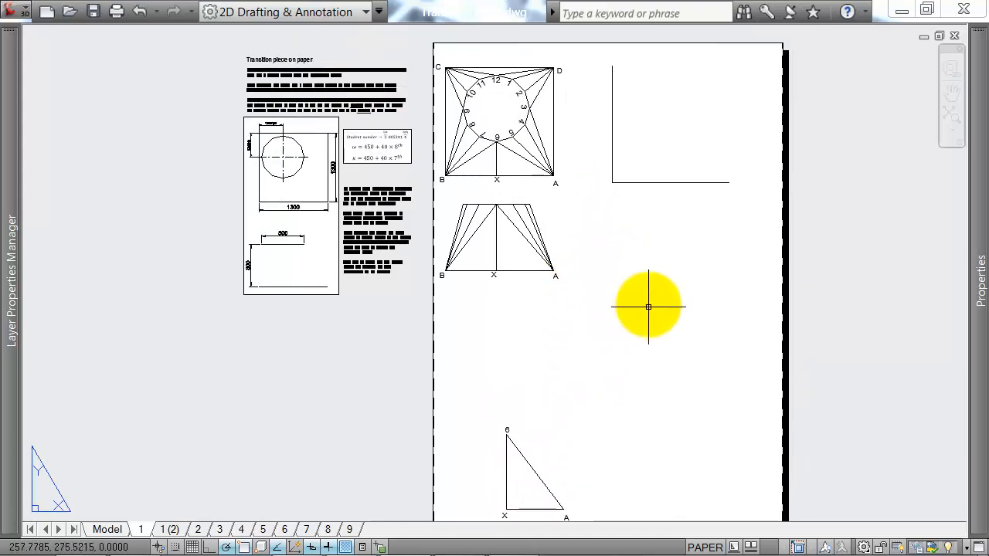
{"action": "middle_click_drag", "start_coordinate": [648, 307], "coordinate": [624, 232]}
{"action": "middle_click_drag", "start_coordinate": [574, 159], "coordinate": [596, 190]}
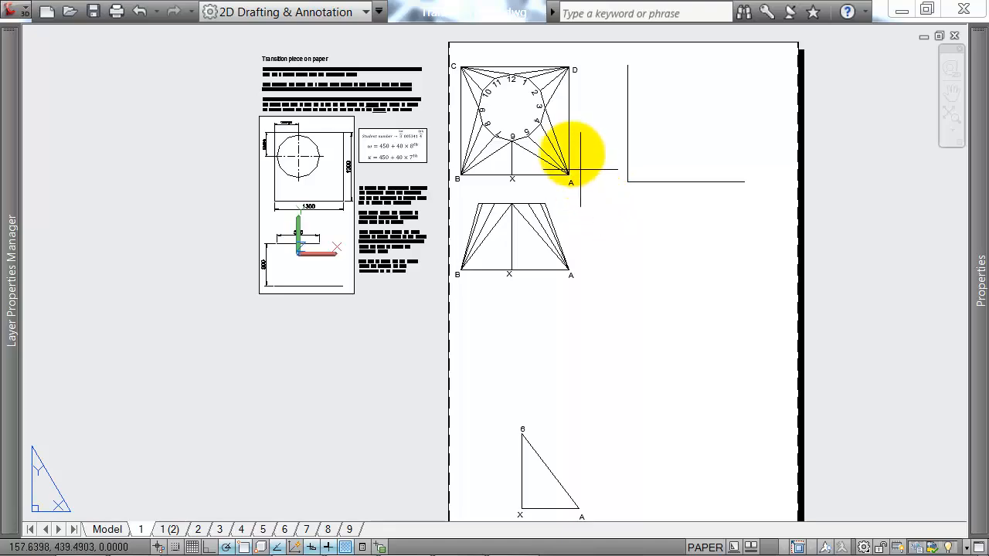
Draw a circle centred on the plan's corner A with its radius reaching point 6.
{"action": "type", "text": "c"}
{"action": "key", "text": "Return"}
{"action": "scroll", "coordinate": [541, 128], "scroll_direction": "up", "scroll_amount": 3}
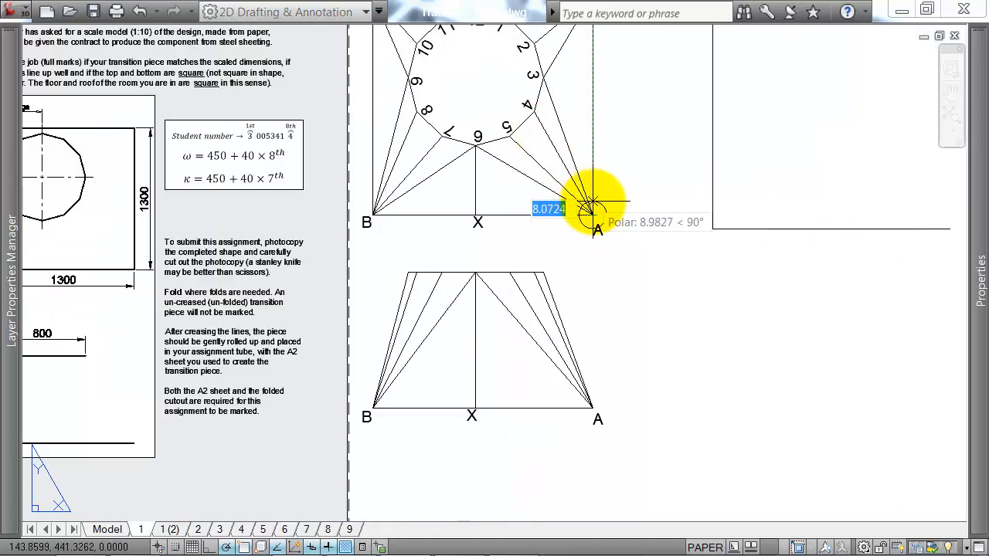
{"action": "left_click", "coordinate": [592, 209]}
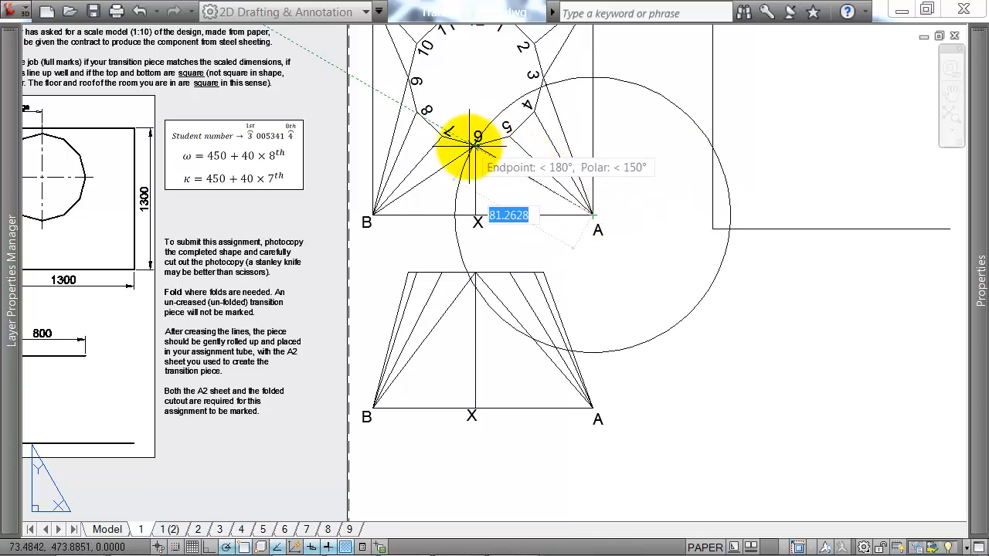
{"action": "scroll", "coordinate": [475, 144], "scroll_direction": "up", "scroll_amount": 3}
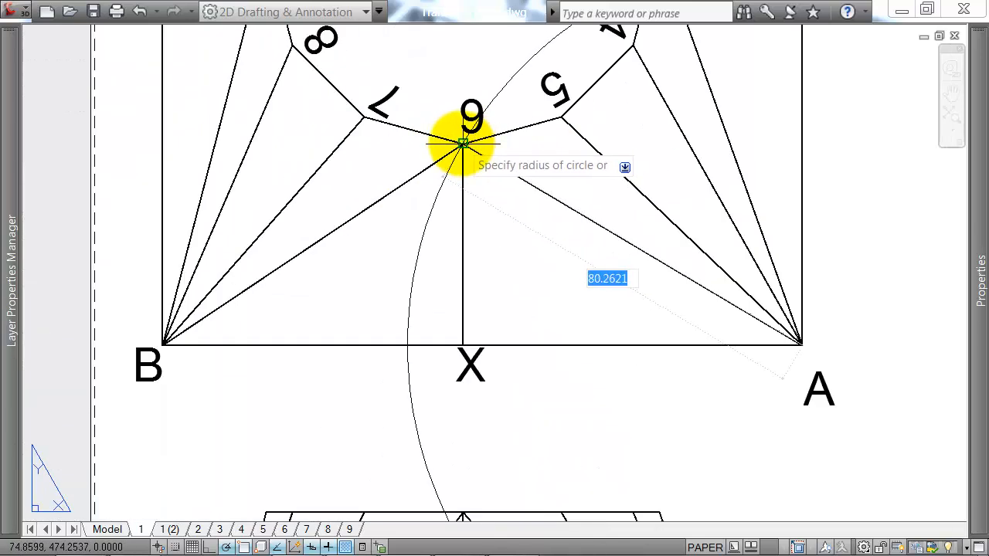
{"action": "left_click", "coordinate": [462, 144]}
Move the A-6 circle by its centre from the plan's corner A to the perpendicular lines' corner.
{"action": "scroll", "coordinate": [503, 197], "scroll_direction": "down", "scroll_amount": 3}
{"action": "left_click", "coordinate": [720, 385]}
{"action": "key", "text": "m"}
{"action": "key", "text": "Return"}
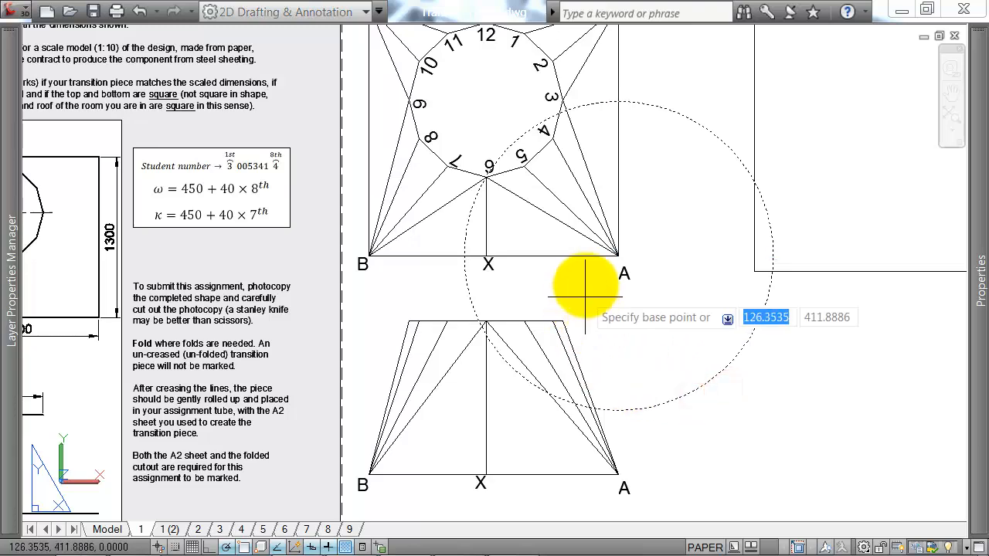
{"action": "left_click", "coordinate": [618, 256]}
{"action": "left_click", "coordinate": [754, 272]}
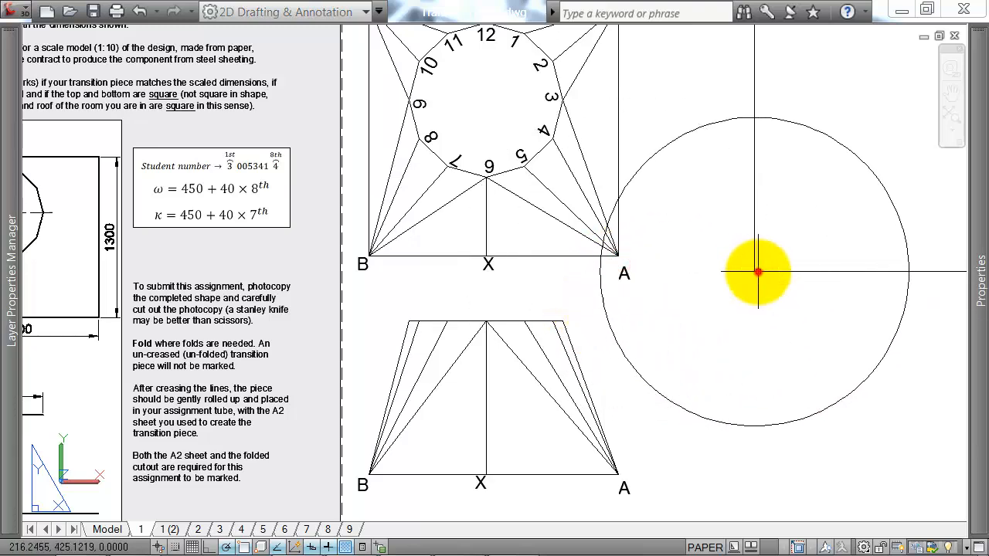
{"action": "middle_click_drag", "start_coordinate": [585, 308], "coordinate": [579, 234]}
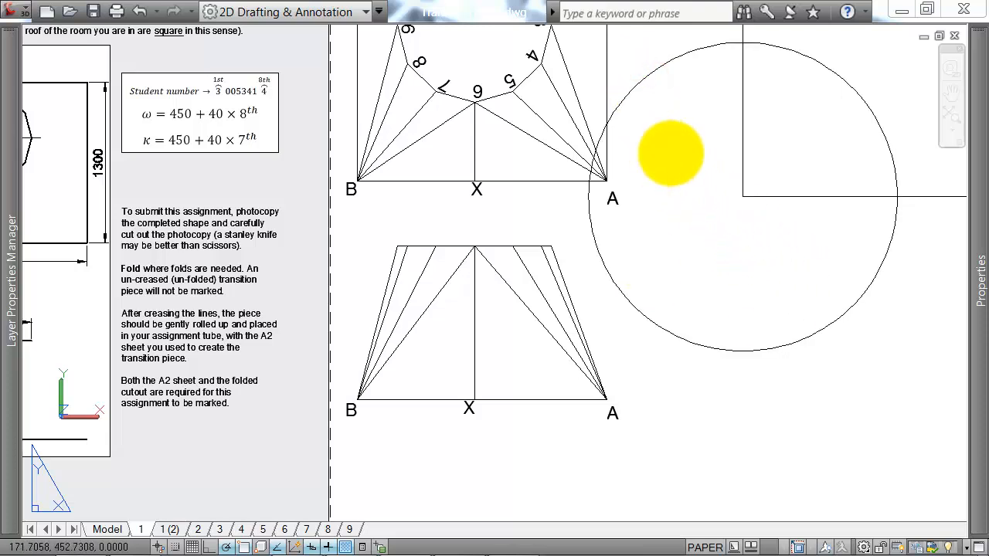
Try to draw a circle centred on the elevation's corner A with its radius reaching the top of the X centre line.
{"action": "middle_click_drag", "start_coordinate": [671, 153], "coordinate": [695, 180]}
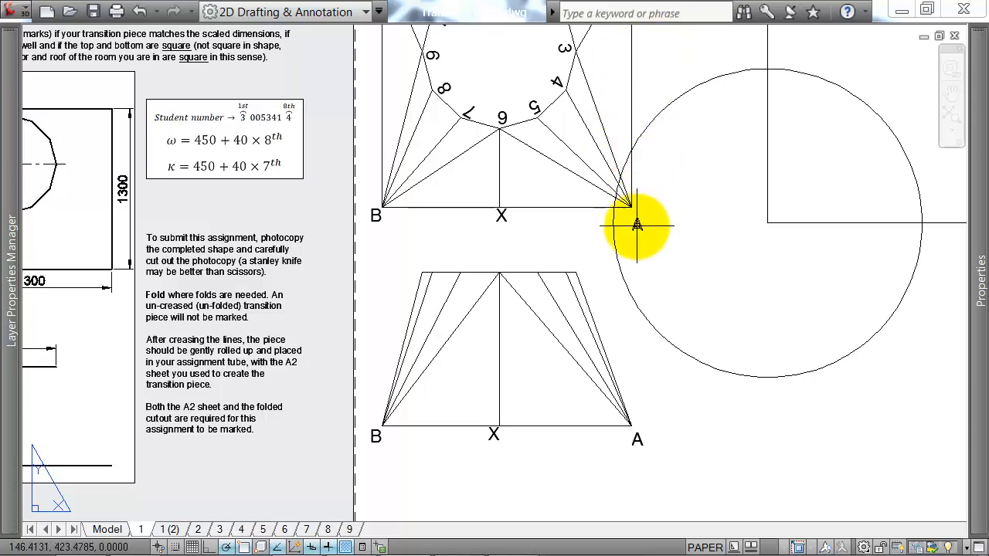
{"action": "middle_click_drag", "start_coordinate": [600, 172], "coordinate": [616, 221]}
{"action": "left_click", "coordinate": [513, 177]}
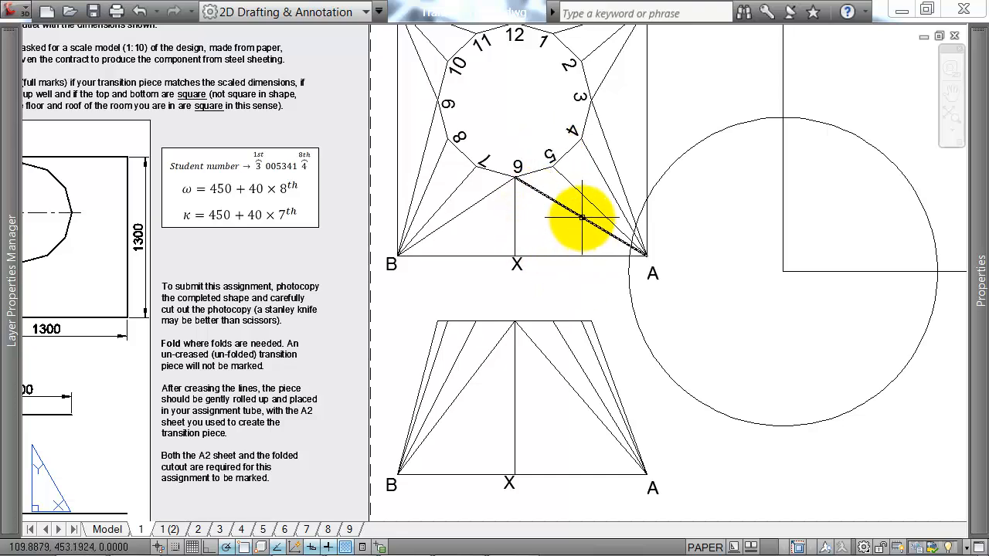
{"action": "middle_click_drag", "start_coordinate": [608, 240], "coordinate": [592, 109]}
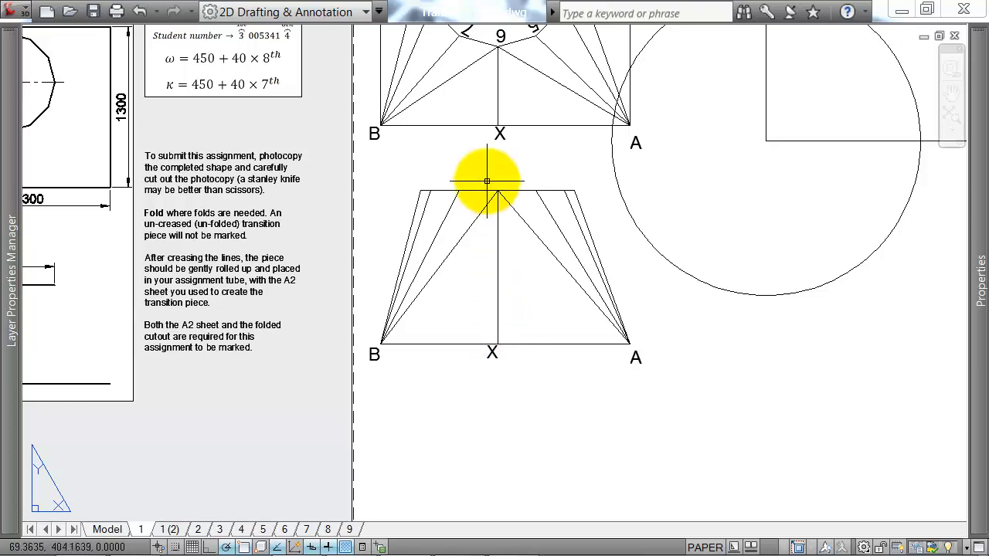
{"action": "middle_click_drag", "start_coordinate": [532, 170], "coordinate": [541, 209]}
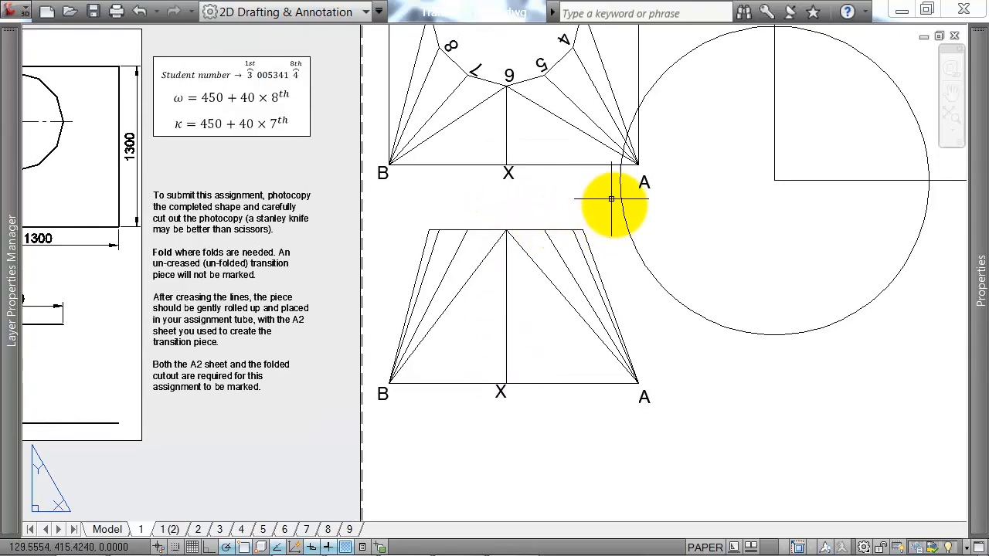
{"action": "key", "text": "Return"}
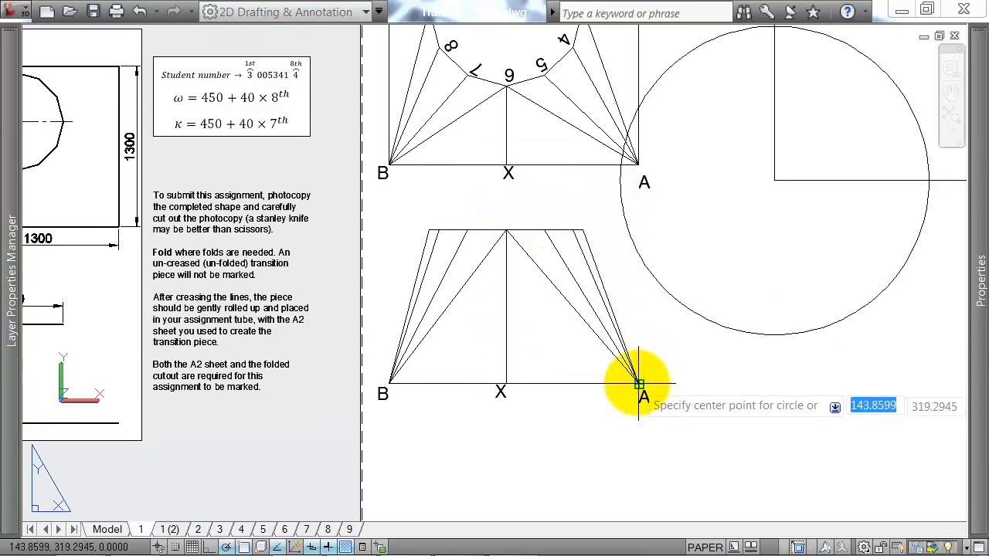
{"action": "left_click", "coordinate": [639, 384]}
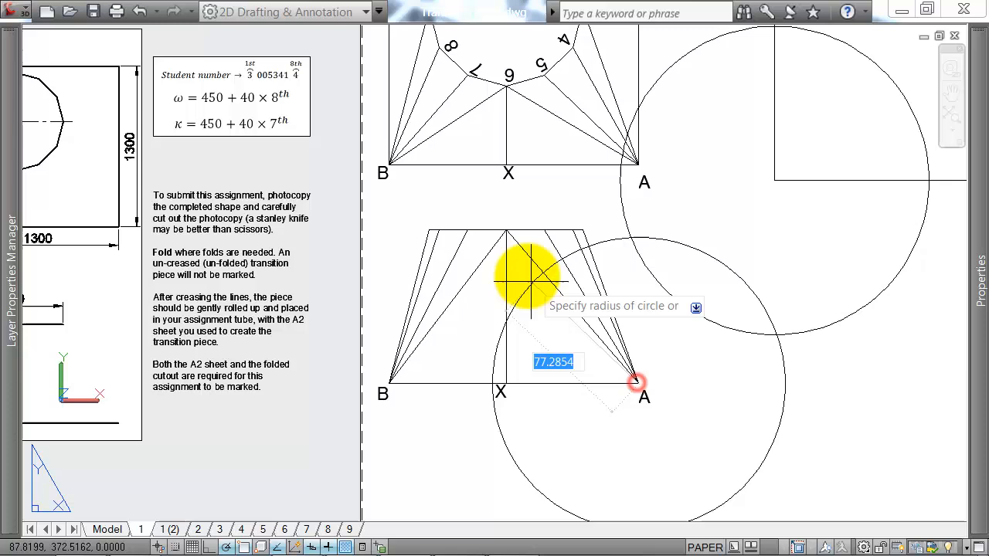
{"action": "left_click", "coordinate": [506, 230]}
{"action": "left_click", "coordinate": [637, 162]}
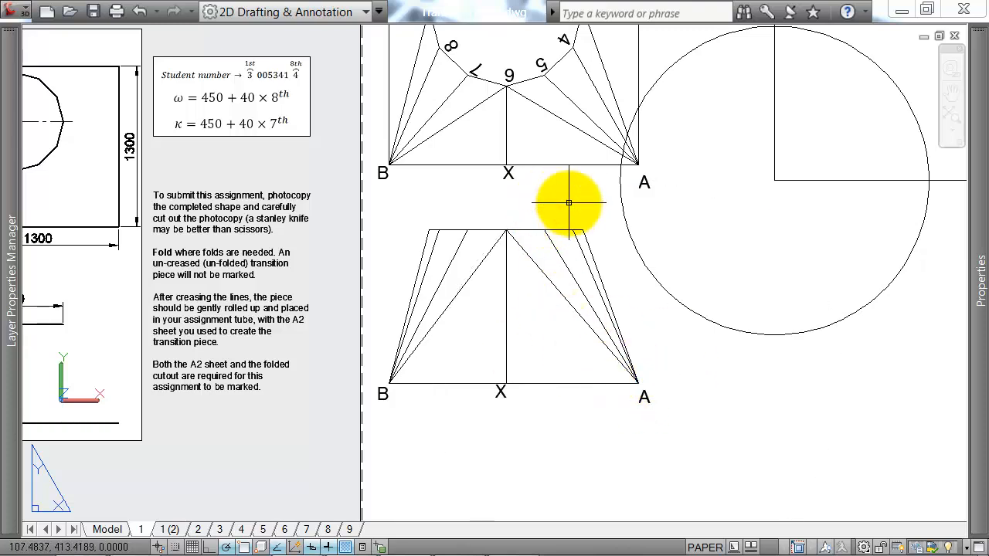
Draw a circle centred on the elevation's point X with its radius reaching the top edge.
{"action": "left_click", "coordinate": [502, 391]}
{"action": "left_click", "coordinate": [506, 230]}
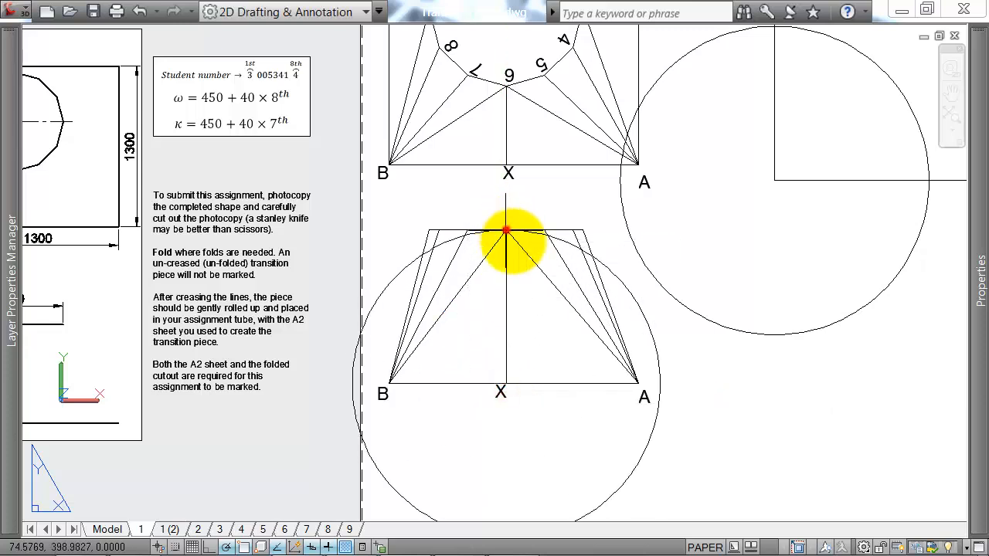
{"action": "left_click", "coordinate": [634, 304]}
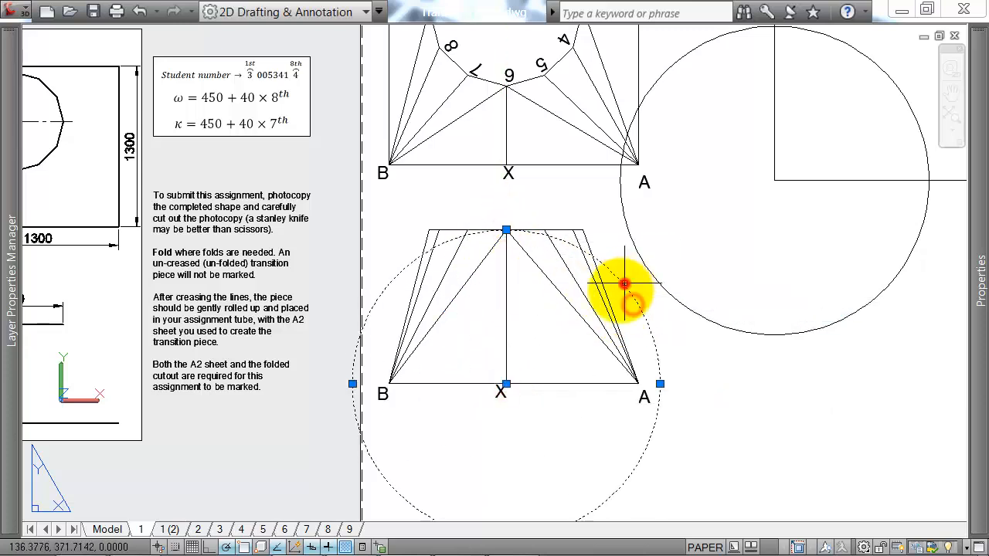
{"action": "key", "text": "m"}
{"action": "key", "text": "Return"}
{"action": "left_click", "coordinate": [505, 382]}
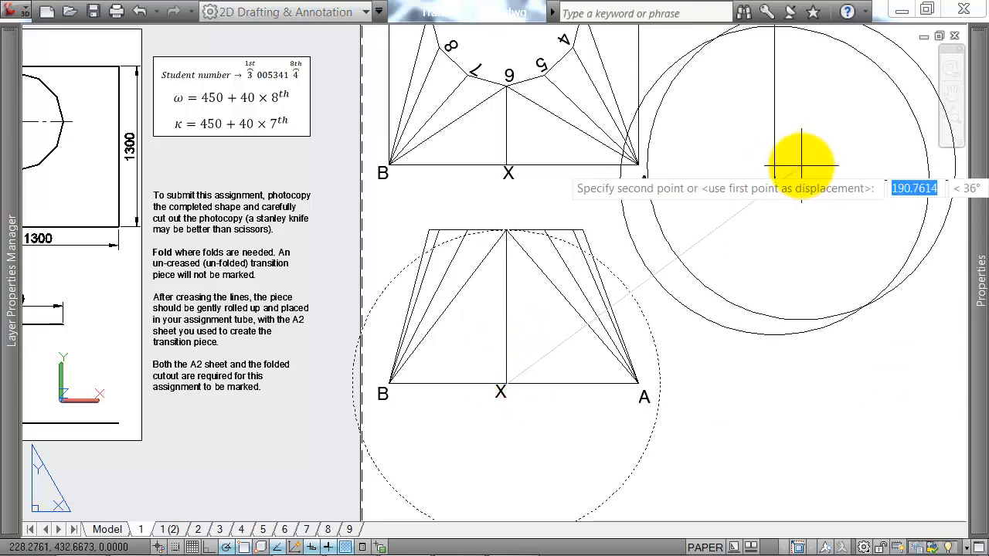
{"action": "middle_click_drag", "start_coordinate": [795, 159], "coordinate": [641, 221]}
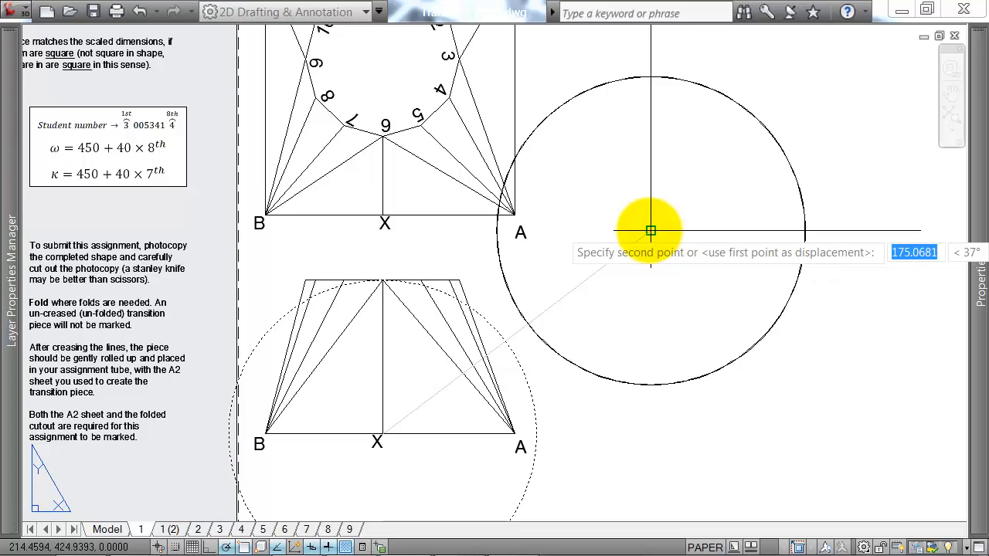
{"action": "key", "text": "Escape"}
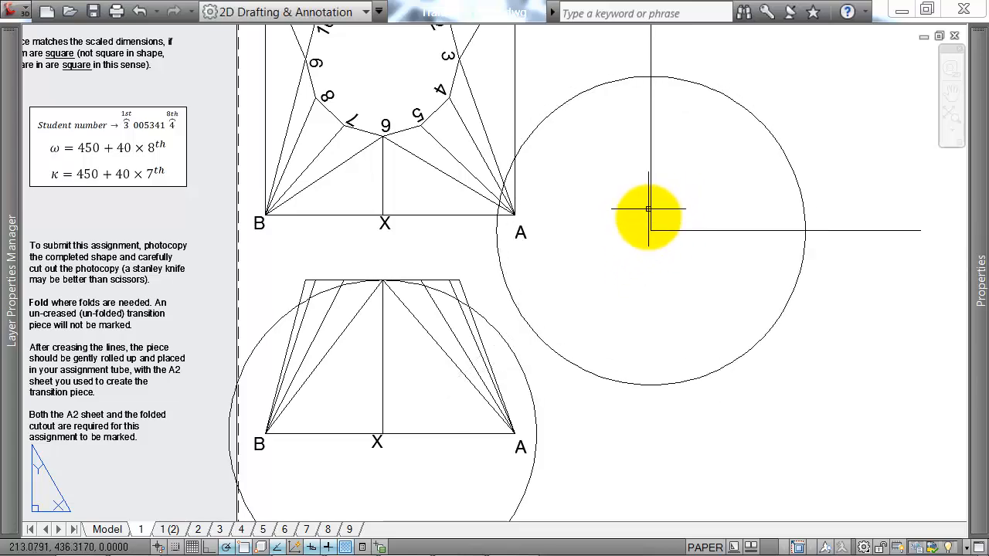
Draw a small circle centred where the A-6 circle crosses the vertical construction line.
{"action": "key", "text": "c"}
{"action": "key", "text": "Return"}
{"action": "left_click", "coordinate": [651, 77]}
{"action": "left_click", "coordinate": [696, 62]}
Trim the A-6 circle to the short arc inside the small circle, and delete the small circle.
{"action": "key", "text": "Return"}
{"action": "key", "text": "Return"}
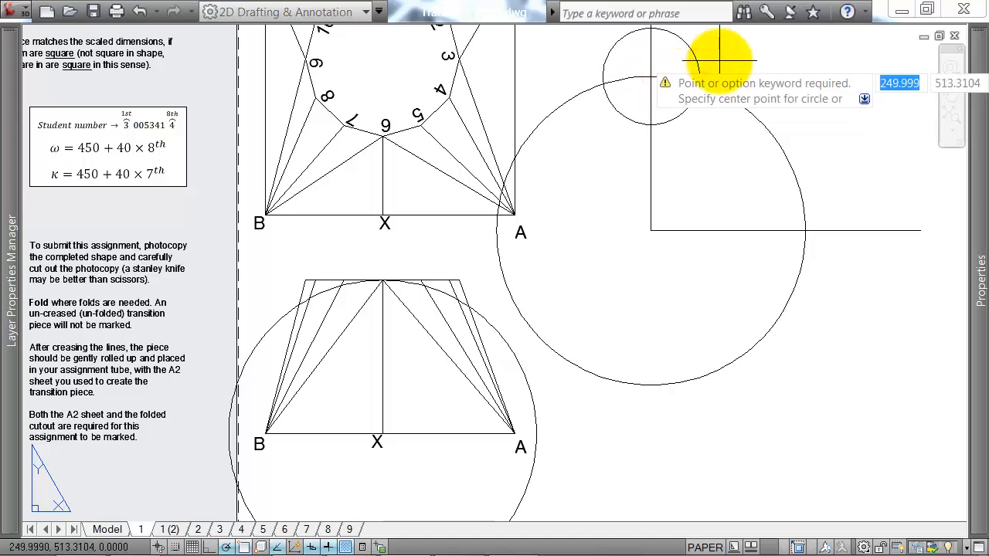
{"action": "type", "text": "t"}
{"action": "key", "text": "Return"}
{"action": "left_click", "coordinate": [750, 93]}
{"action": "left_click", "coordinate": [739, 114]}
{"action": "key", "text": "Escape"}
{"action": "left_click", "coordinate": [694, 106]}
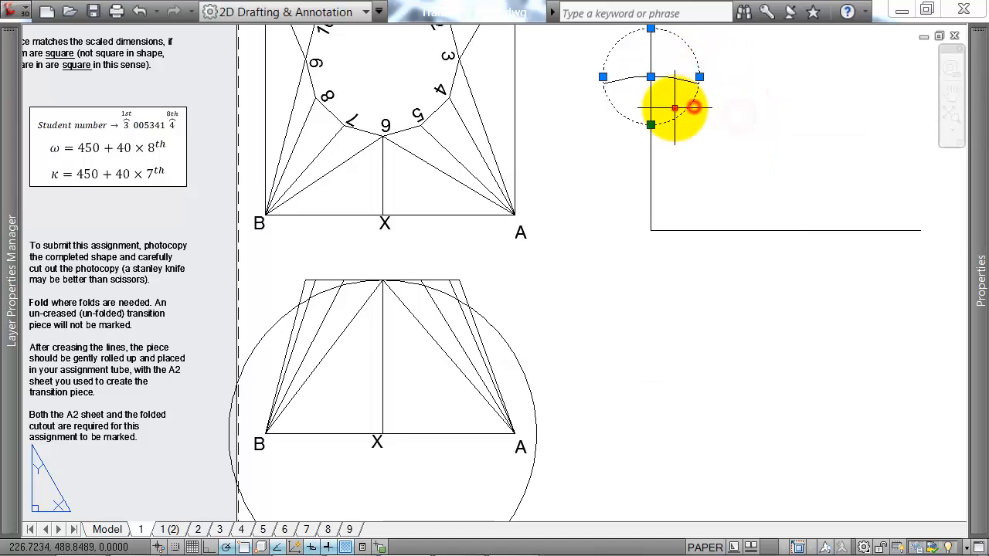
{"action": "key", "text": "Delete"}
Move the height circle by its centre from the elevation's point X to the perpendicular lines' corner.
{"action": "middle_click_drag", "start_coordinate": [575, 240], "coordinate": [632, 198]}
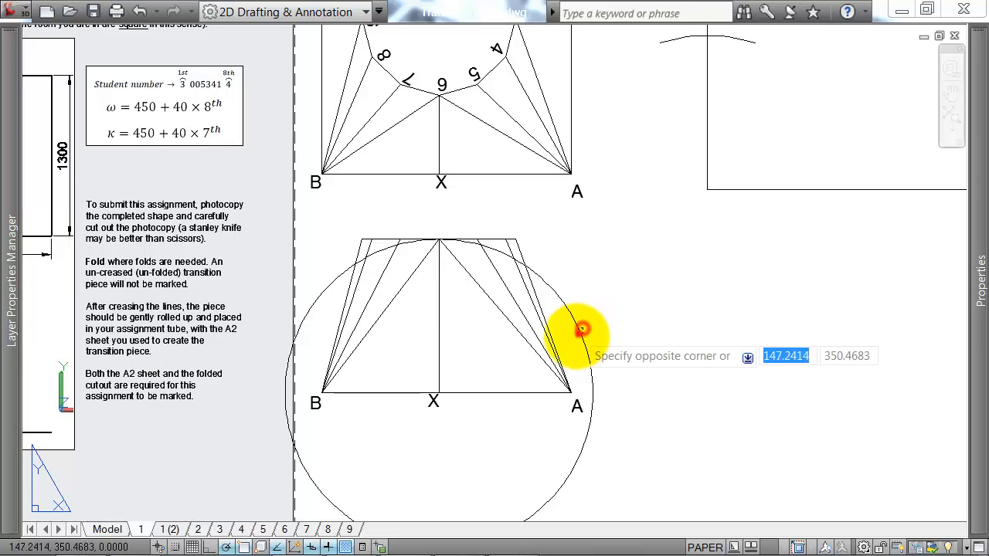
{"action": "type", "text": "co"}
{"action": "key", "text": "Return"}
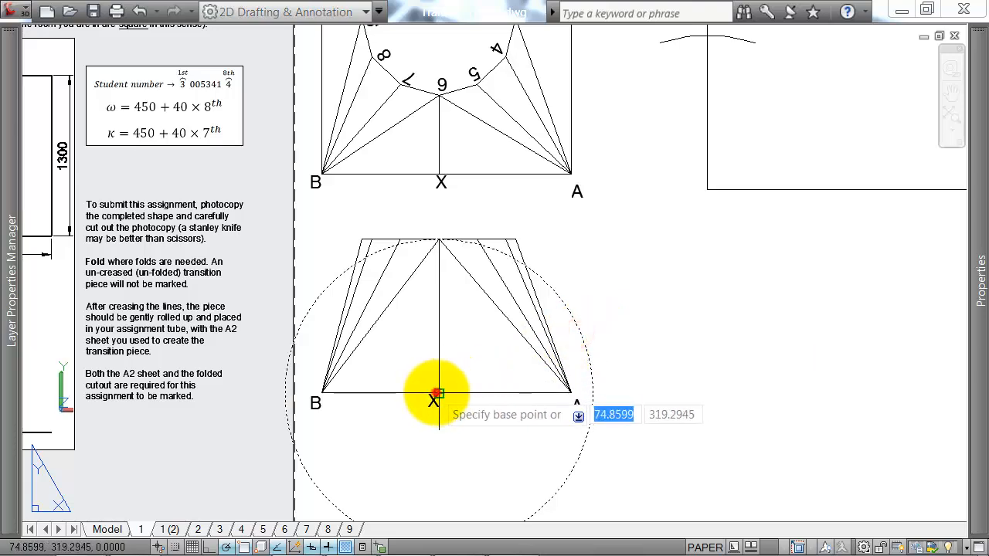
{"action": "left_click", "coordinate": [435, 394]}
{"action": "left_click", "coordinate": [707, 190]}
{"action": "middle_click_drag", "start_coordinate": [707, 190], "coordinate": [672, 229]}
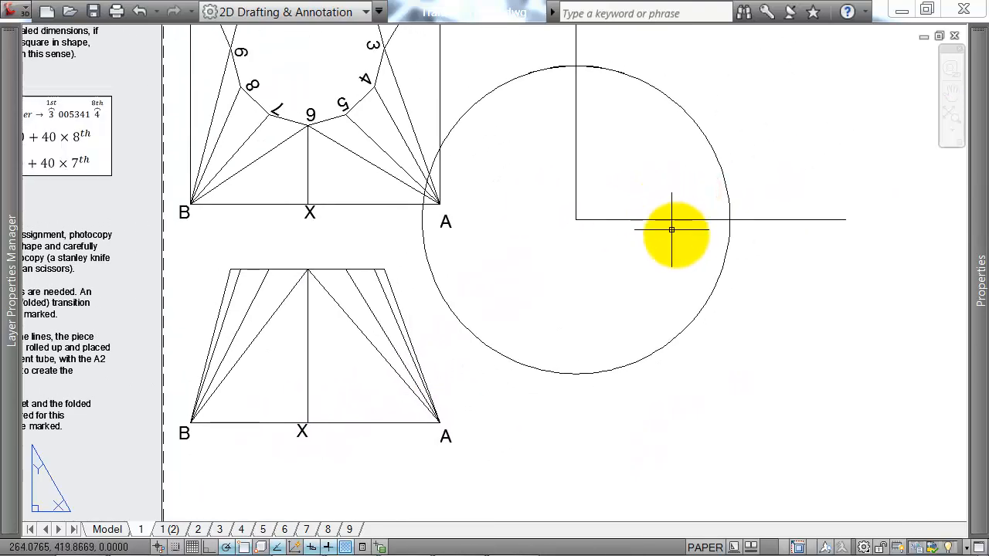
Draw a small circle centred where the height circle crosses the horizontal construction line.
{"action": "type", "text": "c"}
{"action": "key", "text": "Return"}
{"action": "left_click", "coordinate": [728, 219]}
{"action": "key", "text": "Return"}
Trim the height circle to the short arc inside its small circle, and remove the small circle.
{"action": "left_click", "coordinate": [766, 192]}
{"action": "left_click", "coordinate": [747, 201]}
{"action": "key", "text": "Return"}
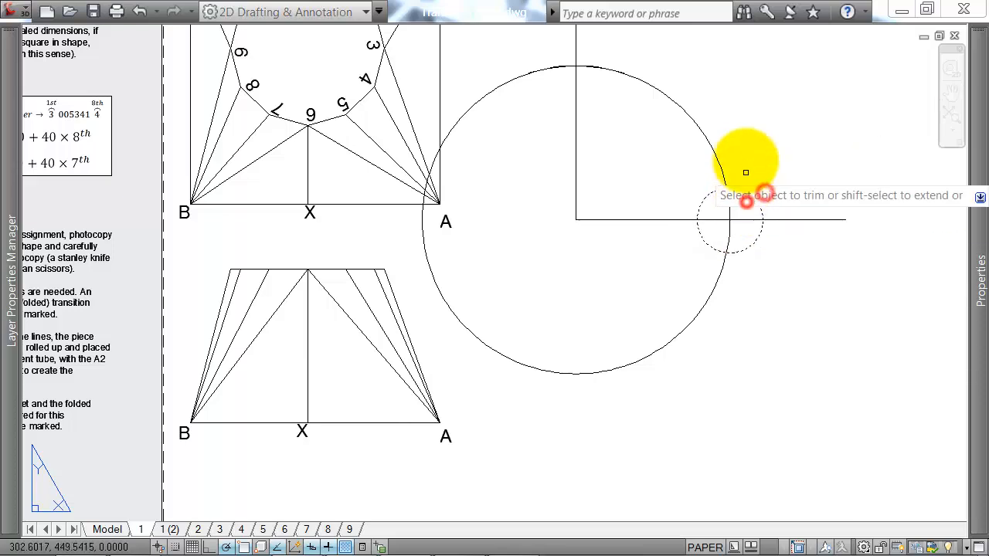
{"action": "left_click", "coordinate": [746, 161]}
{"action": "left_click", "coordinate": [695, 173]}
{"action": "key", "text": "Return"}
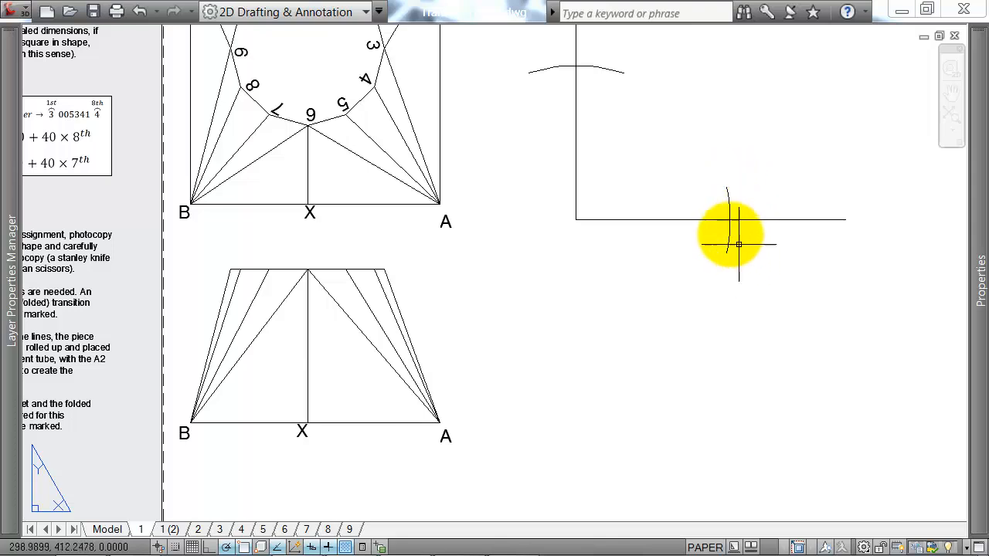
Draw the A-6 true-length line between the points where the two arcs cross the perpendicular construction lines.
{"action": "type", "text": "l"}
{"action": "key", "text": "Return"}
{"action": "left_click", "coordinate": [575, 65]}
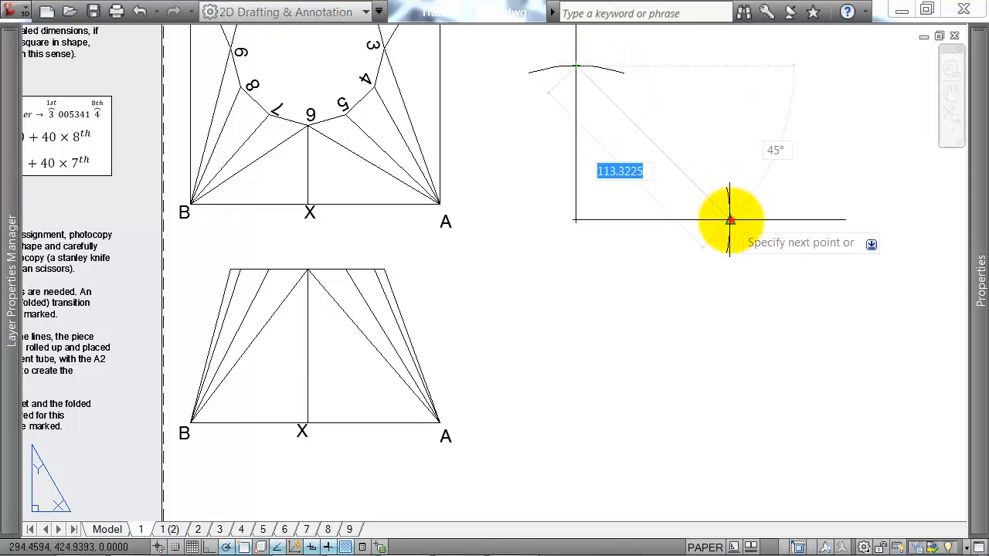
{"action": "key", "text": "Return"}
Close the pattern triangle 6-X-A with a line from point 6 to point A.
{"action": "scroll", "coordinate": [730, 220], "scroll_direction": "down", "scroll_amount": 2}
{"action": "scroll", "coordinate": [728, 220], "scroll_direction": "up", "scroll_amount": 1}
{"action": "scroll", "coordinate": [681, 277], "scroll_direction": "down", "scroll_amount": 2}
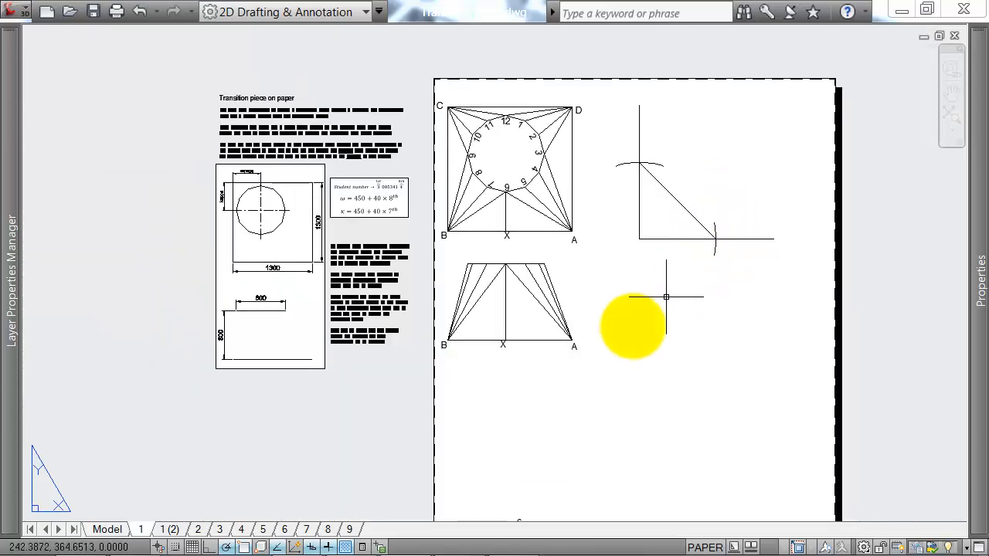
{"action": "middle_click_drag", "start_coordinate": [574, 248], "coordinate": [572, 198]}
{"action": "middle_click_drag", "start_coordinate": [594, 498], "coordinate": [533, 325]}
{"action": "type", "text": "l"}
{"action": "key", "text": "Return"}
{"action": "left_click", "coordinate": [503, 317]}
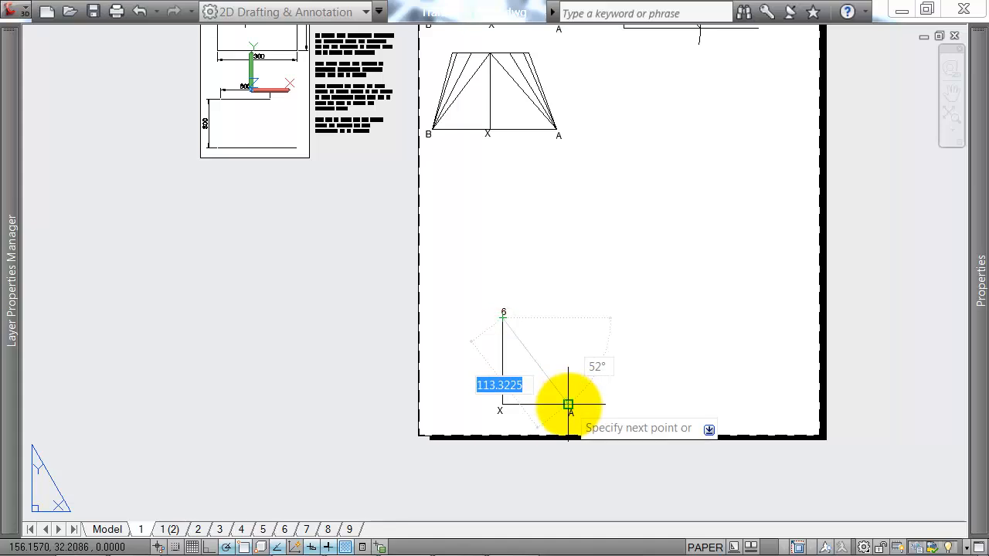
{"action": "left_click", "coordinate": [568, 404]}
{"action": "key", "text": "Return"}
Measure the true-length line between the two arcs to compare it with side 6-A of the pattern triangle.
{"action": "middle_click_drag", "start_coordinate": [627, 263], "coordinate": [624, 414]}
{"action": "left_click", "coordinate": [677, 144]}
{"action": "left_click", "coordinate": [675, 121]}
{"action": "key", "text": "Return"}
{"action": "left_click", "coordinate": [623, 103]}
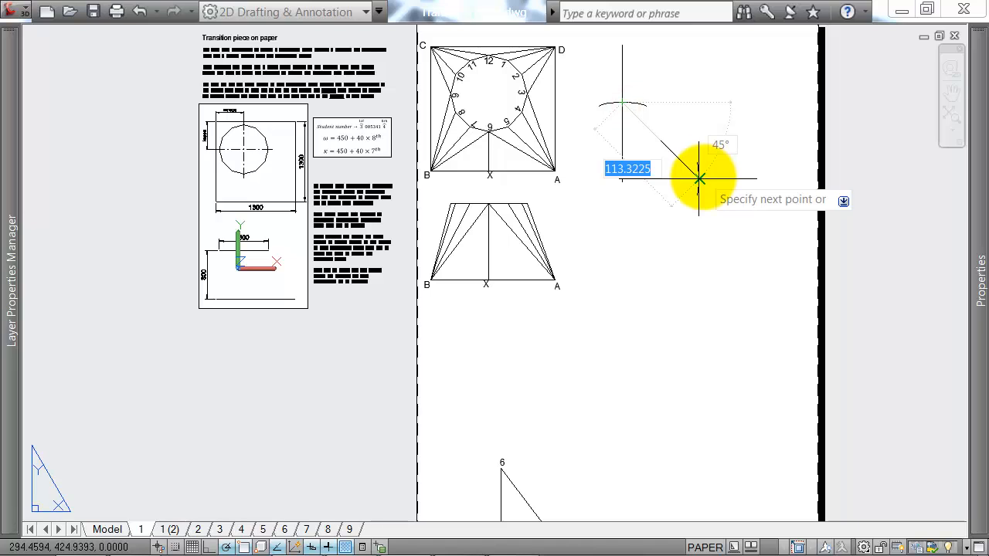
Compare the true-length construction with the matching lines in the plan, the elevation and the pattern triangle 6-X-A.
{"action": "middle_click_drag", "start_coordinate": [664, 186], "coordinate": [686, 134]}
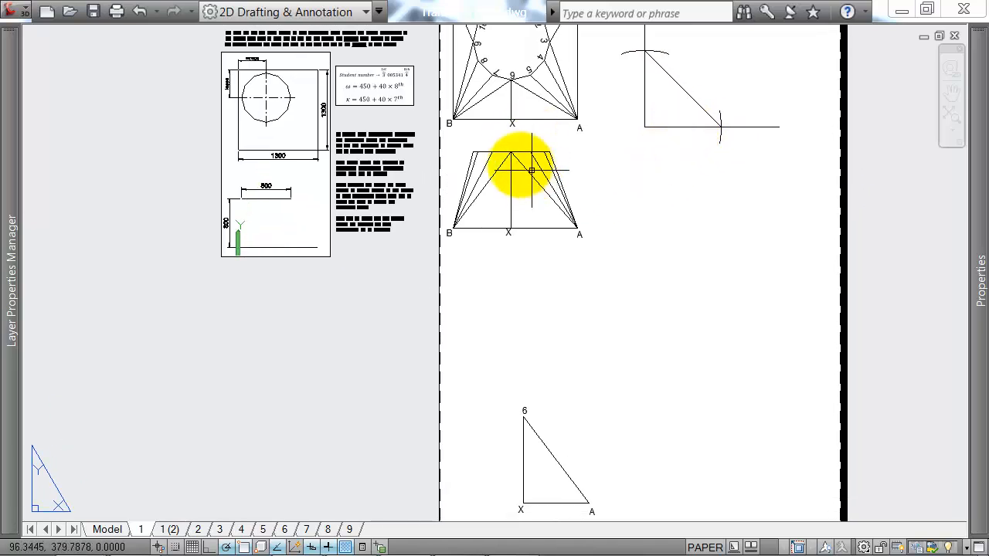
{"action": "middle_click_drag", "start_coordinate": [561, 151], "coordinate": [595, 184]}
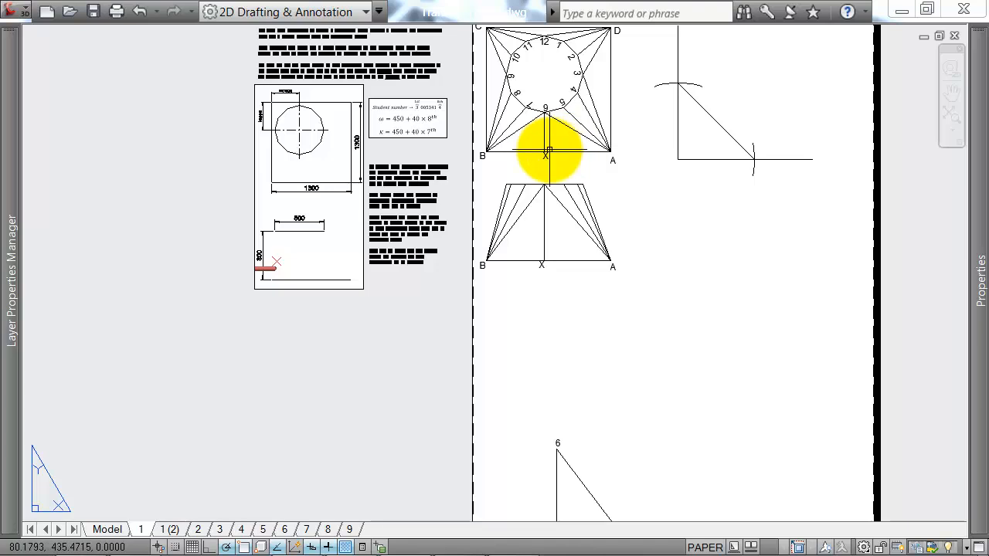
{"action": "scroll", "coordinate": [547, 151], "scroll_direction": "up", "scroll_amount": 2}
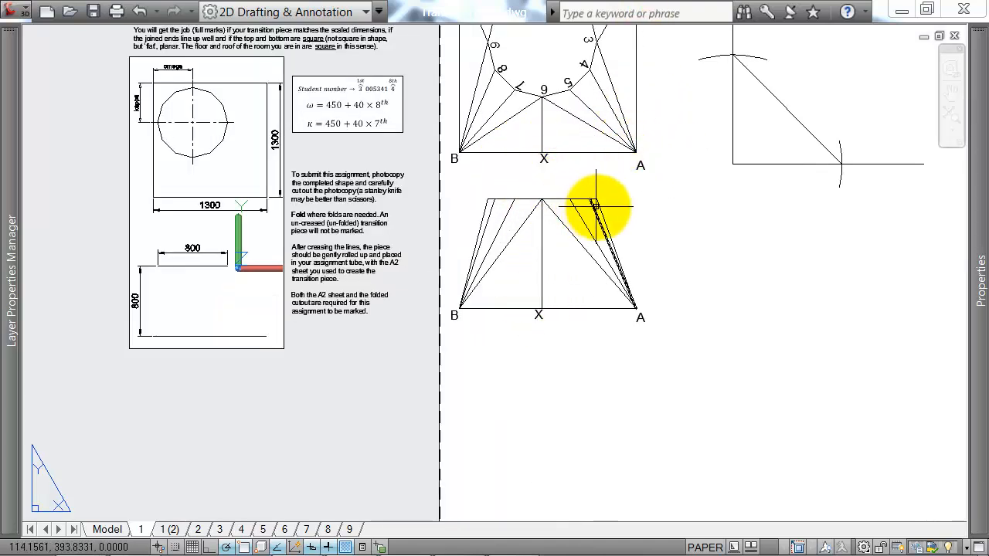
{"action": "scroll", "coordinate": [791, 169], "scroll_direction": "down", "scroll_amount": 2}
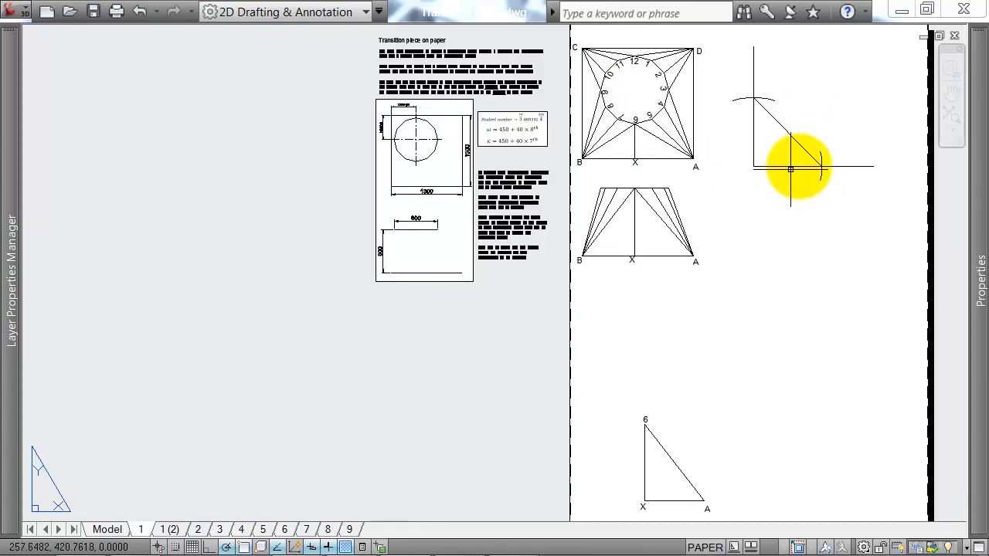
{"action": "middle_click_drag", "start_coordinate": [834, 125], "coordinate": [779, 131]}
{"action": "middle_click_drag", "start_coordinate": [649, 337], "coordinate": [642, 274]}
{"action": "middle_click_drag", "start_coordinate": [781, 80], "coordinate": [773, 137]}
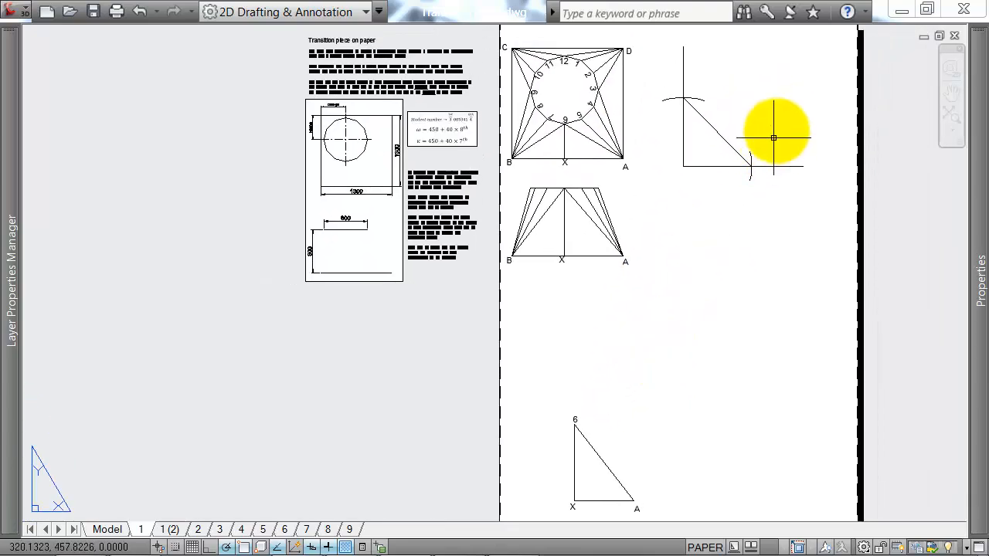
Delete the sloping true-length line and both arcs from the perpendicular construction lines.
{"action": "scroll", "coordinate": [777, 118], "scroll_direction": "up", "scroll_amount": 2}
{"action": "left_click", "coordinate": [758, 156]}
{"action": "left_click", "coordinate": [726, 179]}
{"action": "left_click", "coordinate": [682, 66]}
{"action": "left_click", "coordinate": [664, 100]}
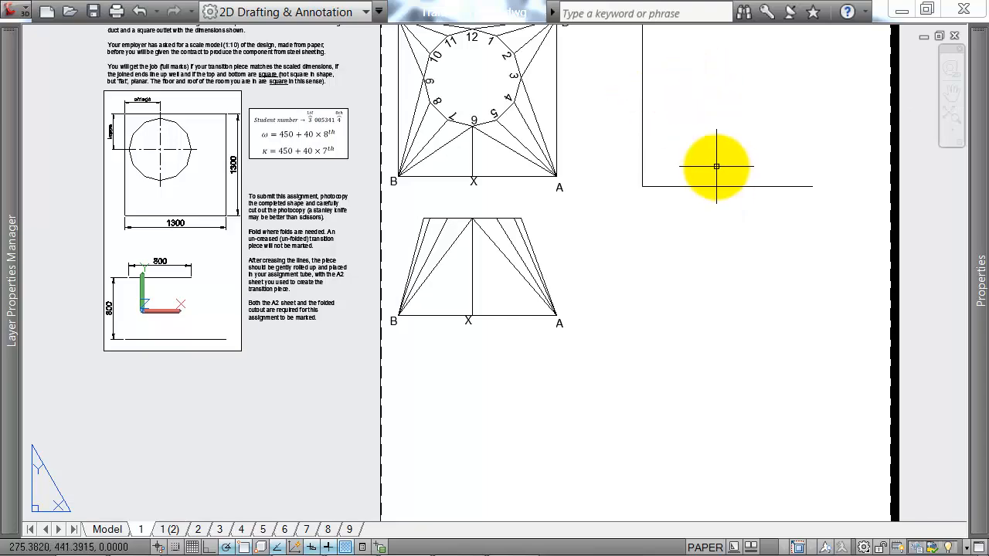
Draw a circle centred on the plan's corner A with its radius reaching point 5.
{"action": "type", "text": "l"}
{"action": "key", "text": "Return"}
{"action": "scroll", "coordinate": [716, 174], "scroll_direction": "down", "scroll_amount": 2}
{"action": "scroll", "coordinate": [683, 206], "scroll_direction": "up", "scroll_amount": 2}
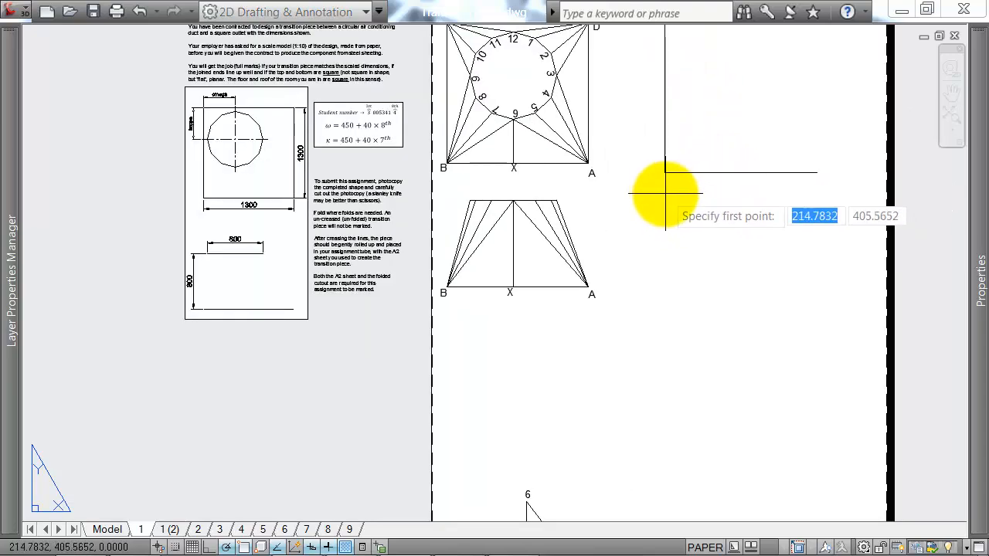
{"action": "scroll", "coordinate": [589, 175], "scroll_direction": "up", "scroll_amount": 3}
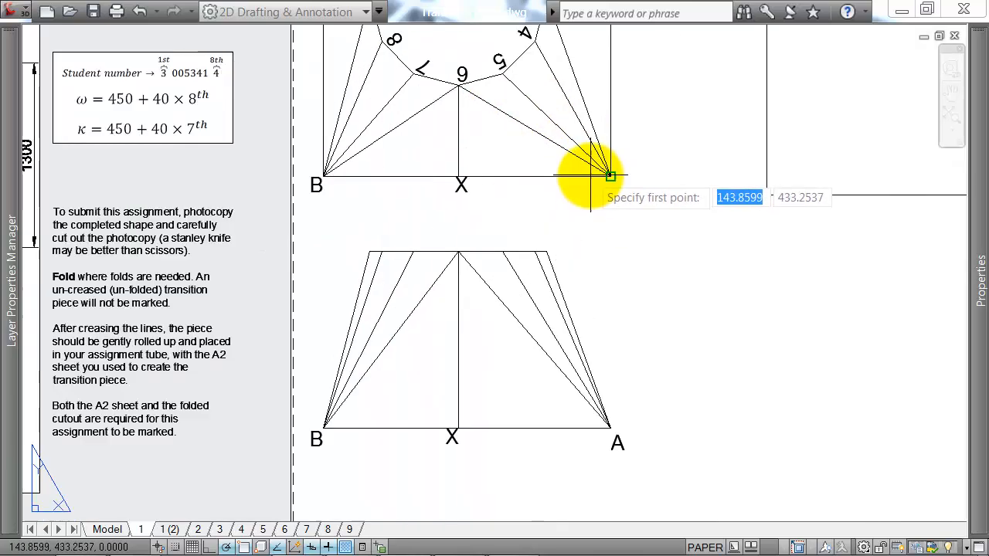
{"action": "left_click", "coordinate": [610, 176]}
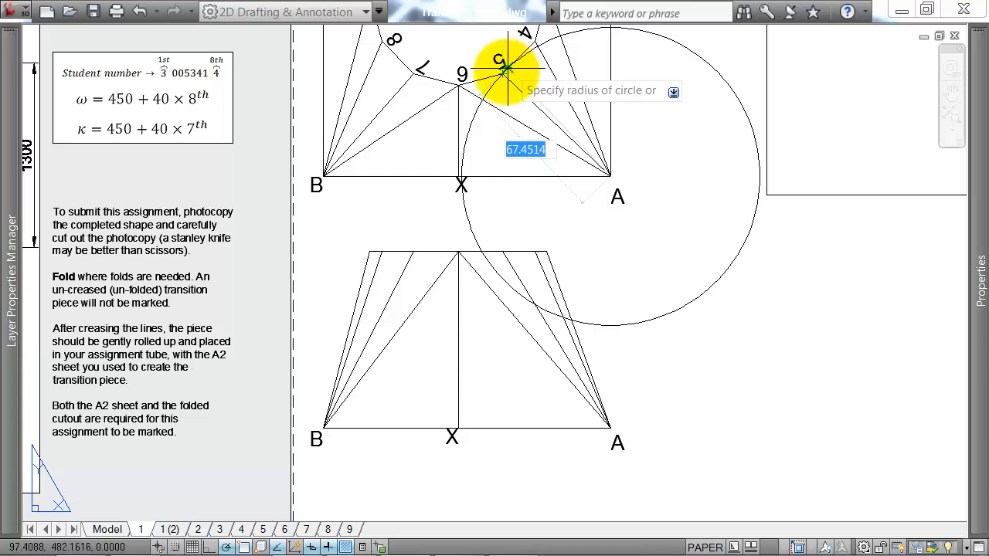
{"action": "left_click", "coordinate": [502, 72]}
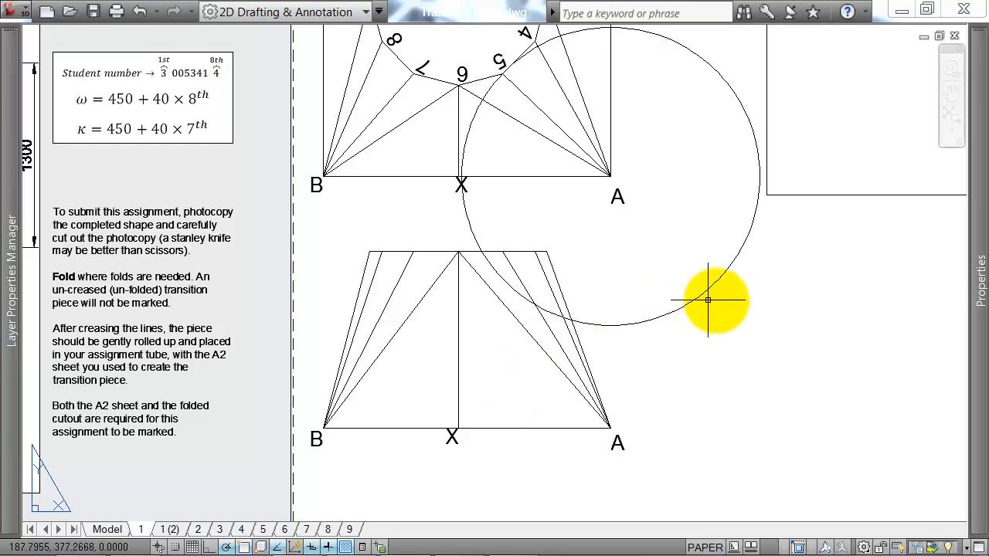
Delete the sloping true-length line and the arc crossing the vertical construction line.
{"action": "scroll", "coordinate": [726, 286], "scroll_direction": "down", "scroll_amount": 3}
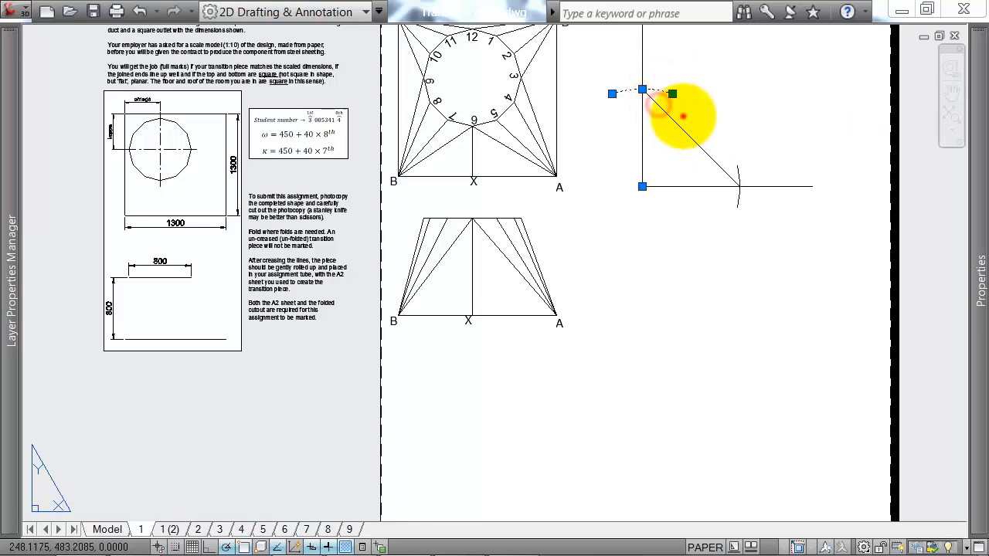
{"action": "left_click", "coordinate": [683, 116]}
{"action": "left_click", "coordinate": [673, 130]}
{"action": "key", "text": "Delete"}
Draw a line along the horizontal construction line from the arc's crossing to the corner of the perpendicular lines.
{"action": "left_click", "coordinate": [725, 175]}
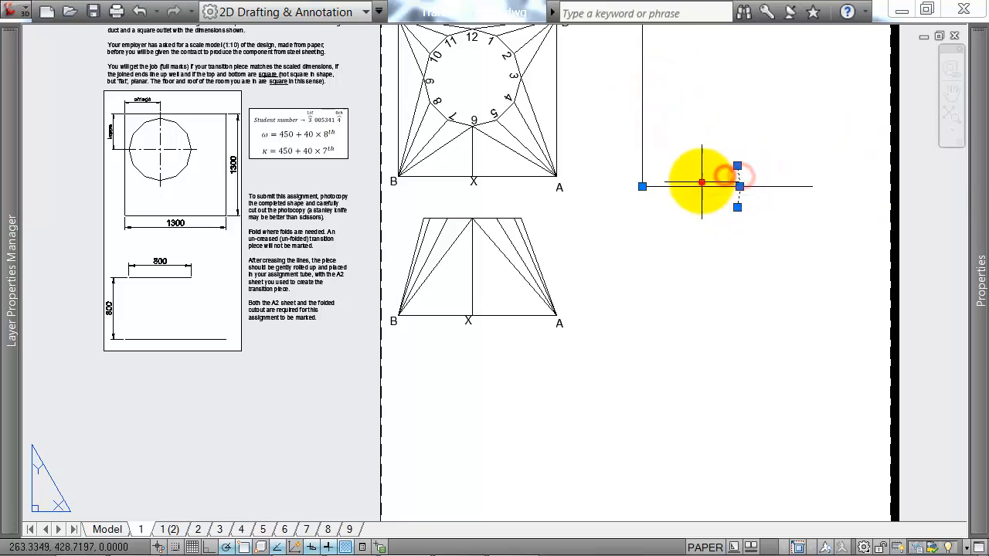
{"action": "left_click", "coordinate": [739, 186]}
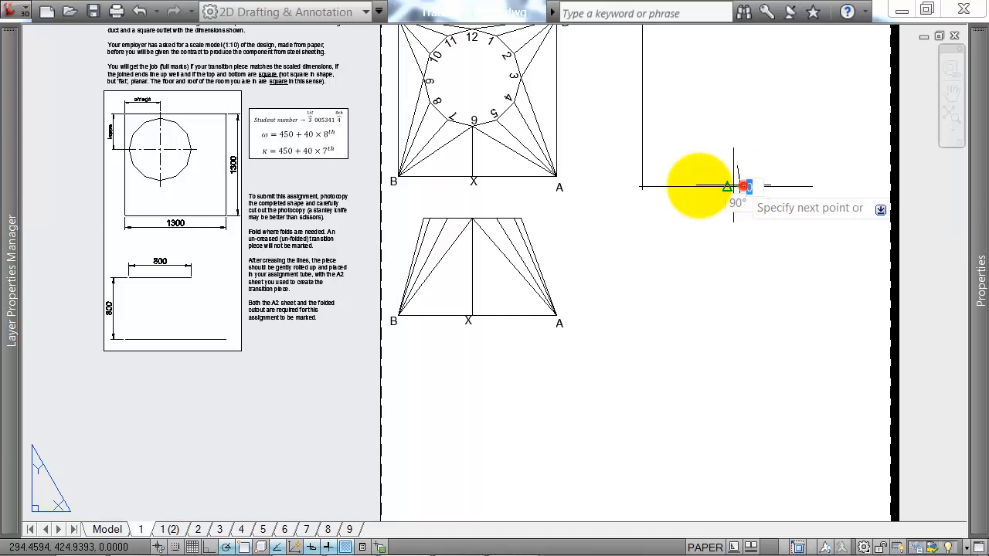
{"action": "left_click", "coordinate": [642, 186]}
{"action": "key", "text": "Return"}
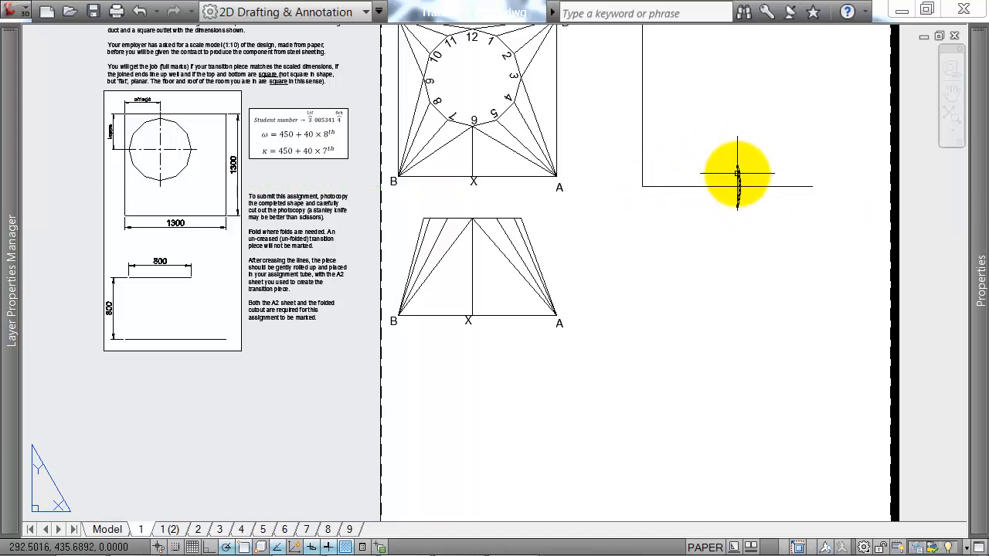
Draw a circle in the plan from corner A out to point 5, taking the plan length of line A-5.
{"action": "scroll", "coordinate": [740, 180], "scroll_direction": "up", "scroll_amount": 2}
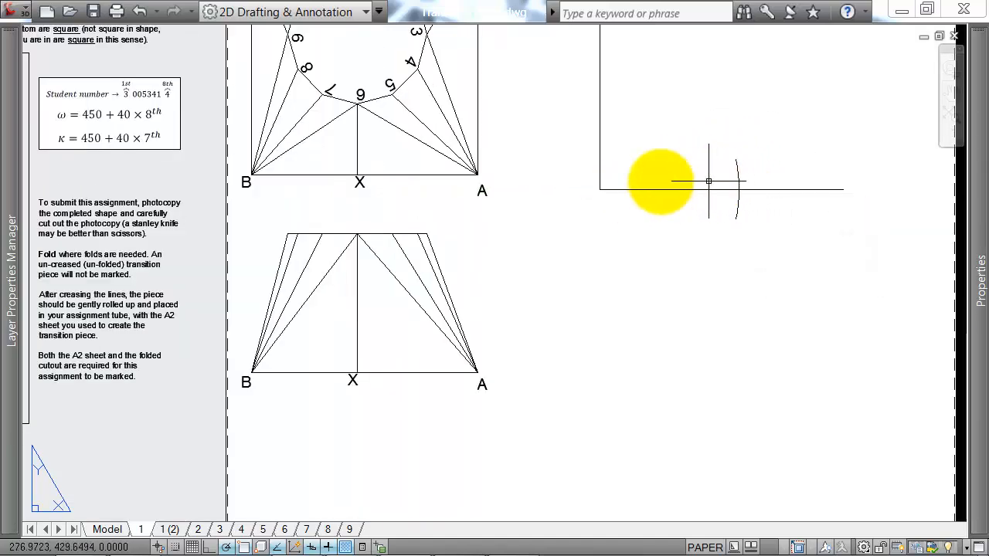
{"action": "scroll", "coordinate": [657, 177], "scroll_direction": "down", "scroll_amount": 3}
{"action": "scroll", "coordinate": [577, 196], "scroll_direction": "up", "scroll_amount": 3}
{"action": "key", "text": "c"}
{"action": "key", "text": "Return"}
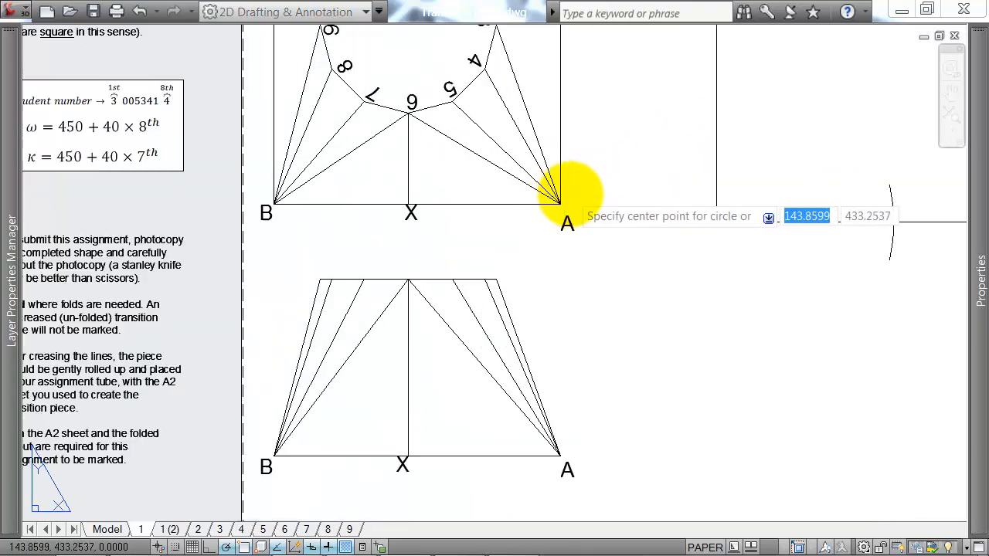
{"action": "left_click", "coordinate": [559, 203]}
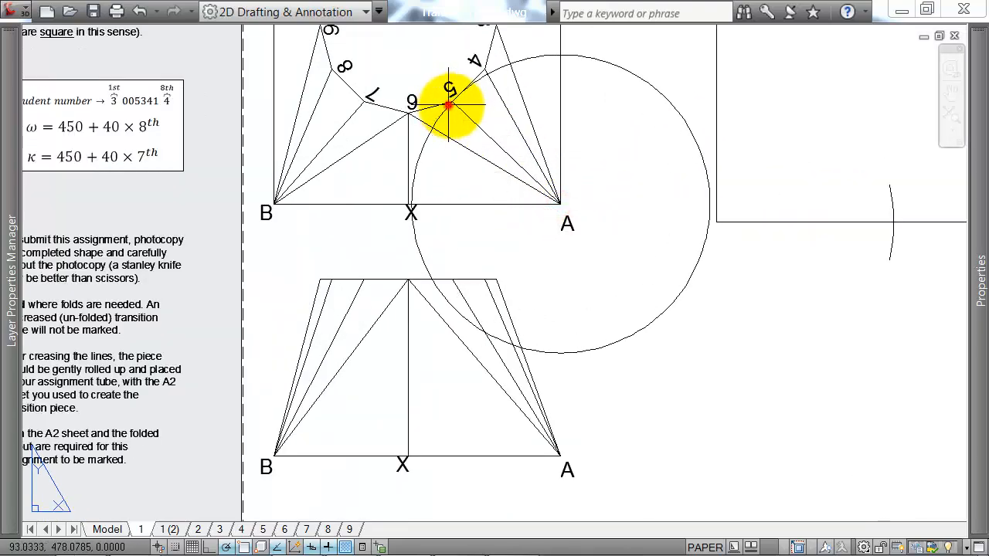
Move the A-5 circle from the plan's corner A to the corner of the perpendicular construction lines.
{"action": "left_click", "coordinate": [663, 94]}
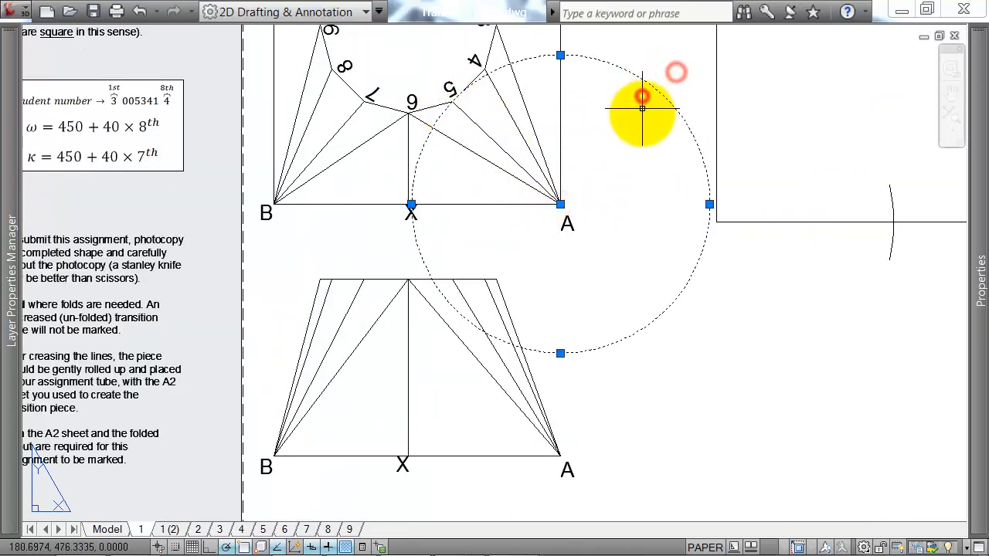
{"action": "left_click", "coordinate": [560, 203]}
{"action": "left_click", "coordinate": [718, 222]}
Draw the true-length line from the circle's crossing on the vertical construction line to the arc's crossing on the horizontal one.
{"action": "middle_click_drag", "start_coordinate": [822, 185], "coordinate": [733, 194]}
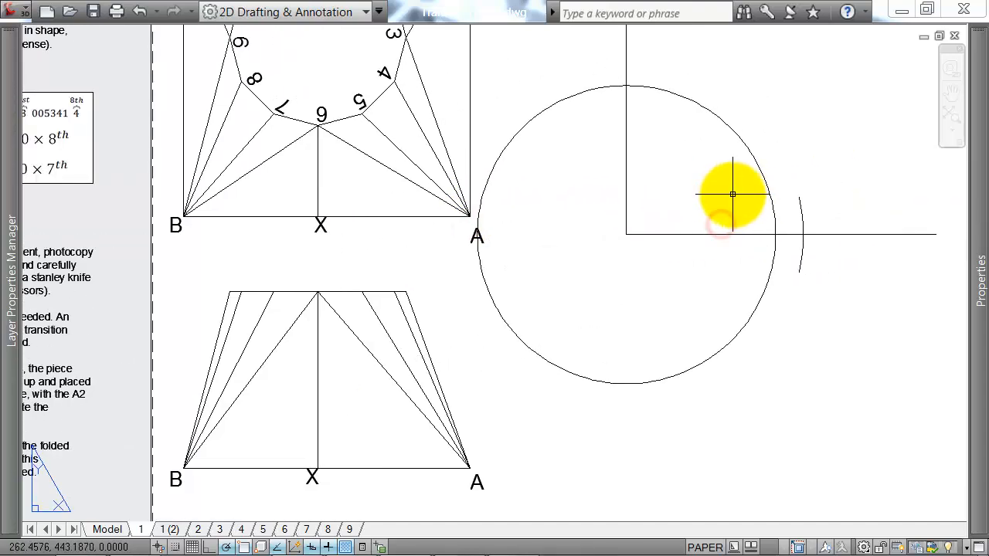
{"action": "key", "text": "l"}
{"action": "key", "text": "Return"}
{"action": "left_click", "coordinate": [626, 85]}
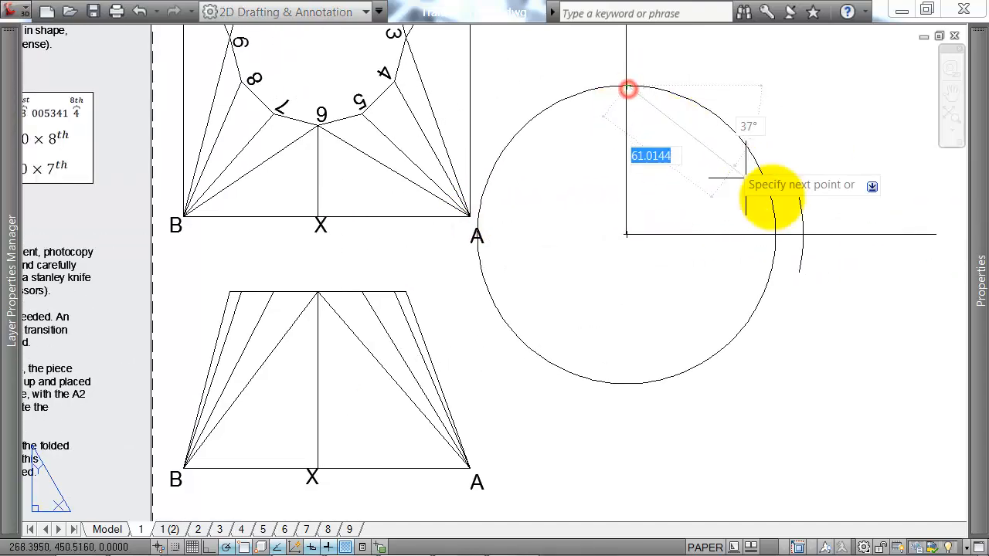
{"action": "left_click", "coordinate": [803, 233]}
{"action": "key", "text": "Return"}
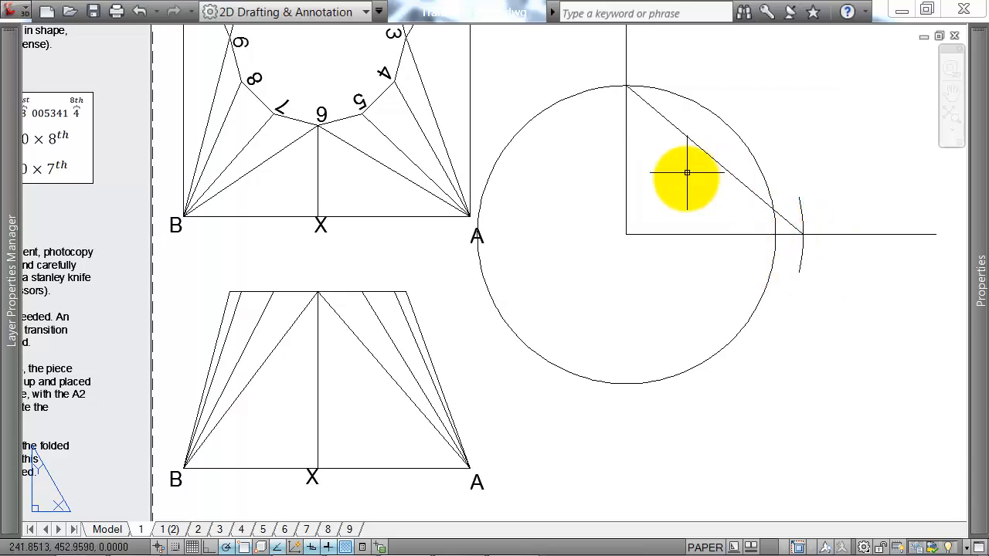
Delete the circle around the corner of the perpendicular construction lines.
{"action": "scroll", "coordinate": [705, 300], "scroll_direction": "down", "scroll_amount": 1}
{"action": "mouse_move", "coordinate": [697, 346]}
{"action": "middle_mouse_down"}
{"action": "mouse_move", "coordinate": [680, 172]}
{"action": "mouse_move", "coordinate": [656, 118]}
{"action": "mouse_move", "coordinate": [638, 232]}
{"action": "middle_mouse_up"}
{"action": "middle_click_drag", "start_coordinate": [655, 156], "coordinate": [655, 190]}
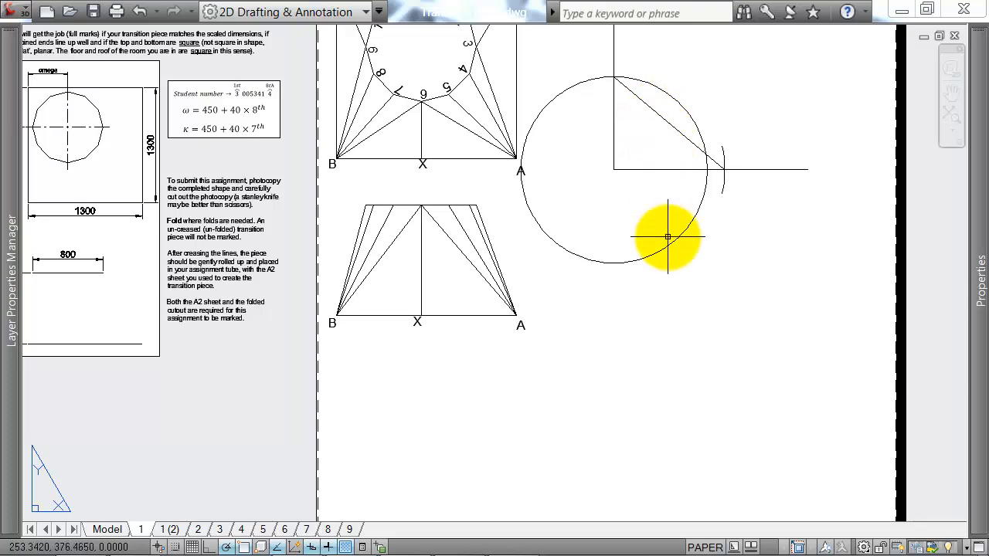
{"action": "left_click", "coordinate": [647, 253]}
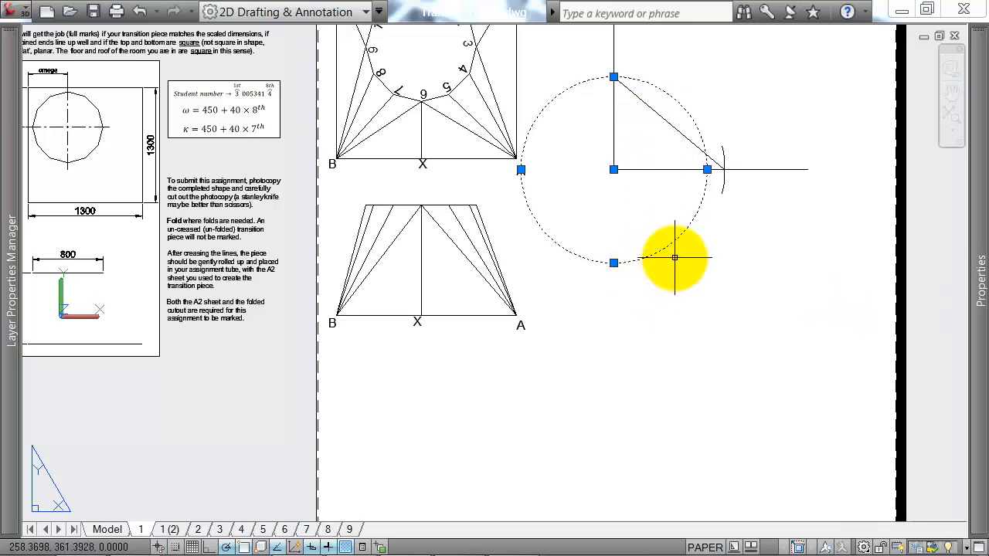
{"action": "type", "text": "c"}
{"action": "key", "text": "Return"}
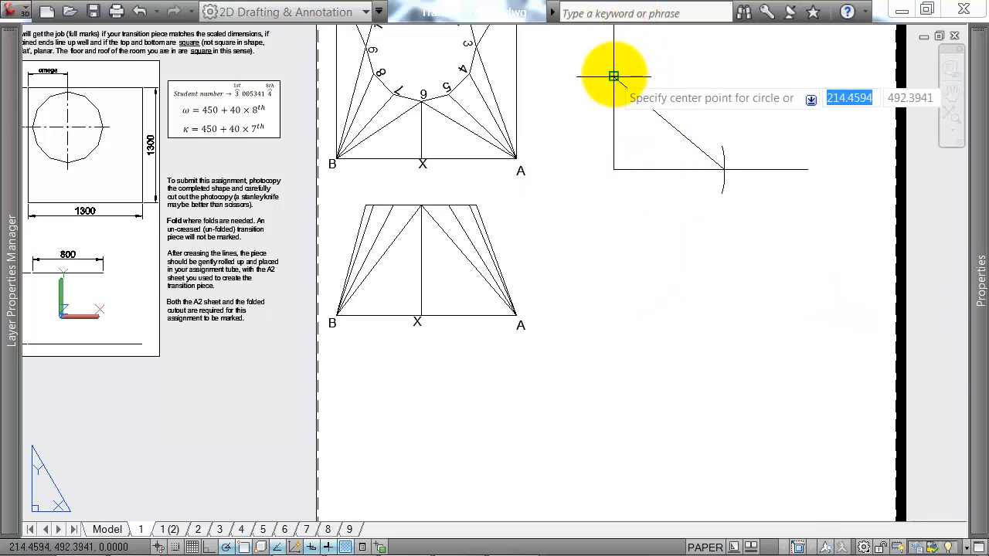
{"action": "left_click", "coordinate": [614, 75]}
{"action": "scroll", "coordinate": [723, 169], "scroll_direction": "down", "scroll_amount": 2}
{"action": "key", "text": "Escape"}
Compare the pattern triangle 6-X-A with line A-5 in the elevation and plan to see where the next triangle attaches.
{"action": "middle_click_drag", "start_coordinate": [637, 431], "coordinate": [598, 282]}
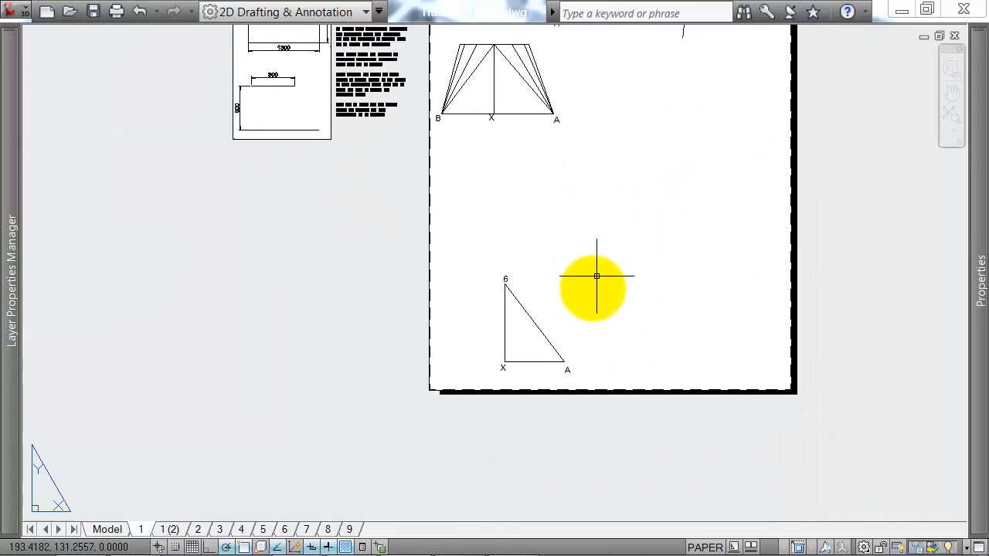
{"action": "scroll", "coordinate": [568, 352], "scroll_direction": "up", "scroll_amount": 3}
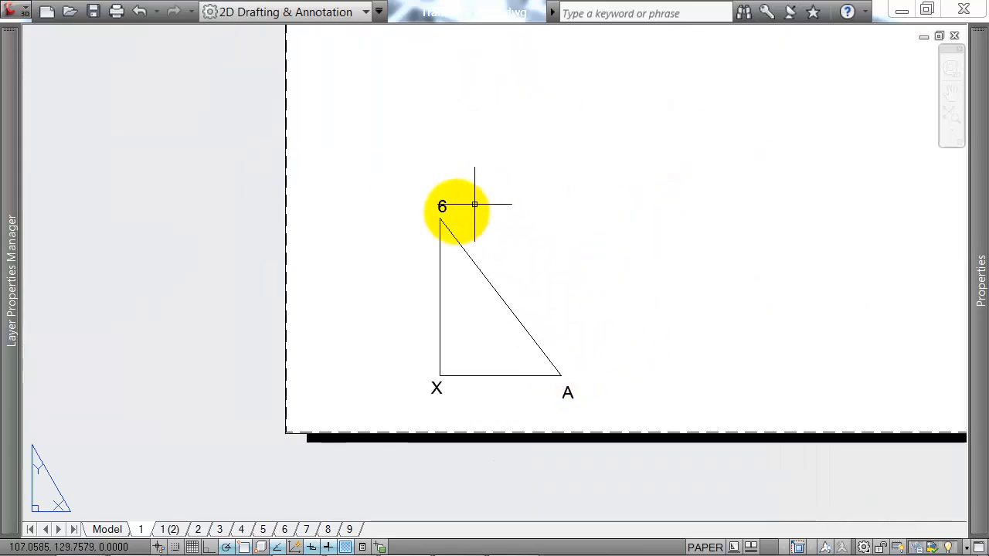
{"action": "scroll", "coordinate": [502, 247], "scroll_direction": "down", "scroll_amount": 2}
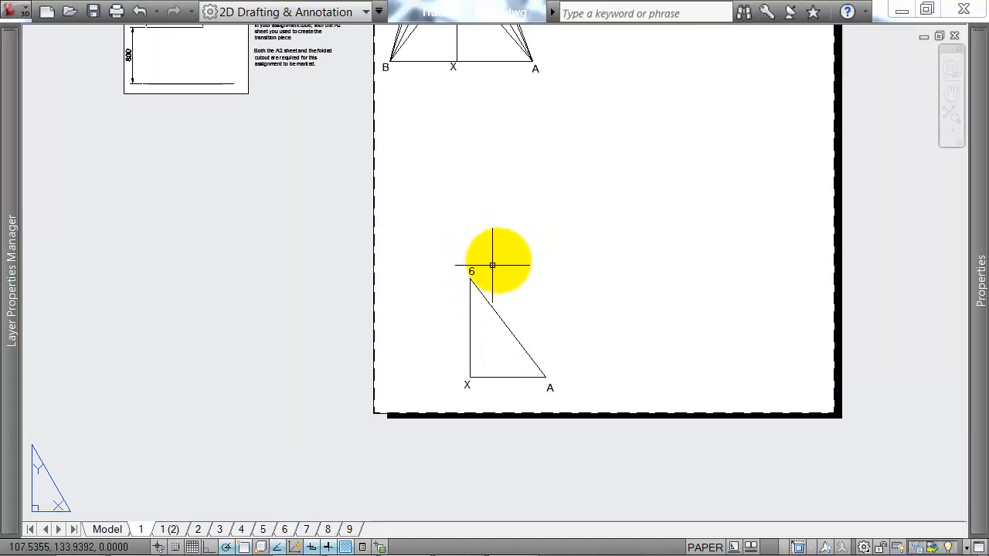
{"action": "scroll", "coordinate": [492, 265], "scroll_direction": "up", "scroll_amount": 3}
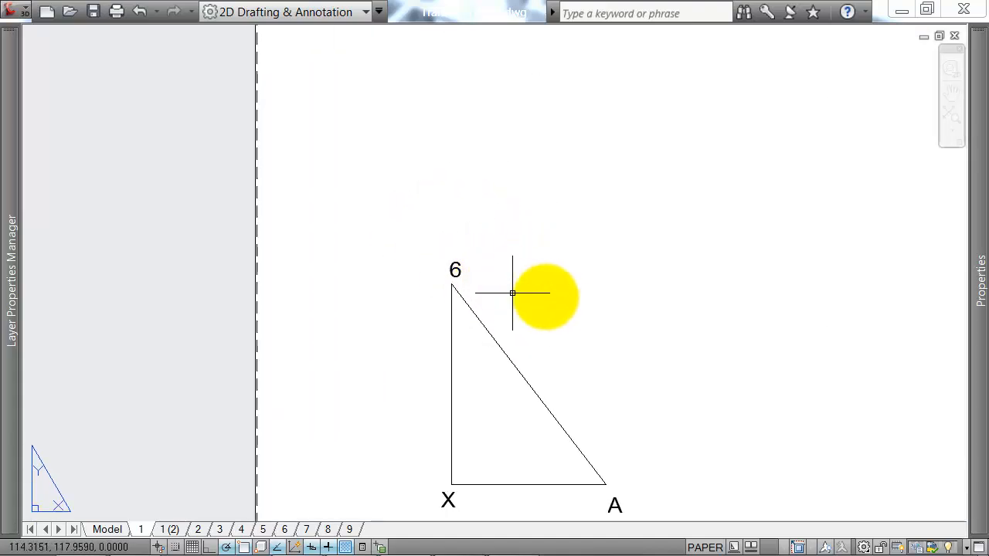
{"action": "middle_click_drag", "start_coordinate": [551, 295], "coordinate": [550, 220]}
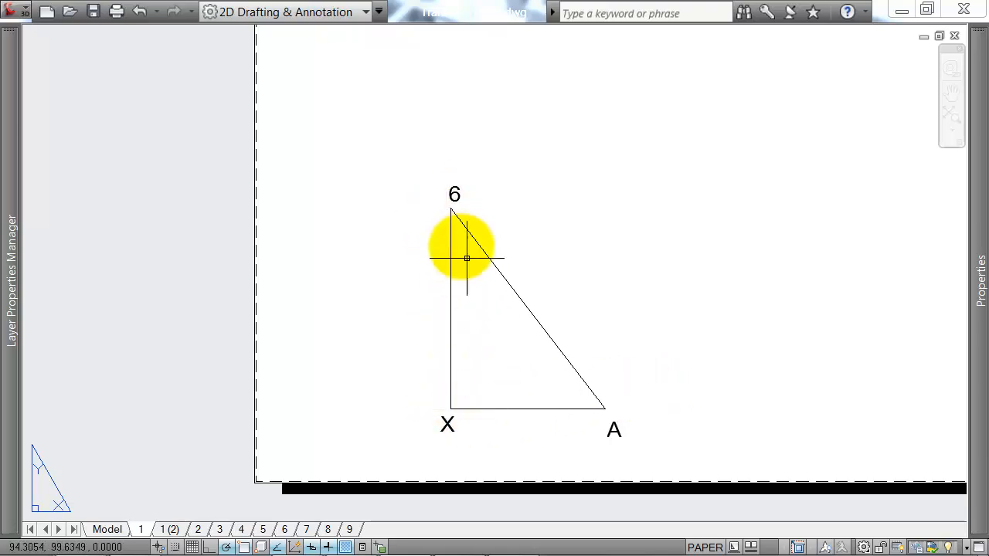
{"action": "scroll", "coordinate": [466, 258], "scroll_direction": "down", "scroll_amount": 1}
{"action": "middle_click_drag", "start_coordinate": [504, 167], "coordinate": [567, 452]}
{"action": "middle_click_drag", "start_coordinate": [561, 72], "coordinate": [561, 178]}
{"action": "scroll", "coordinate": [571, 170], "scroll_direction": "up", "scroll_amount": 2}
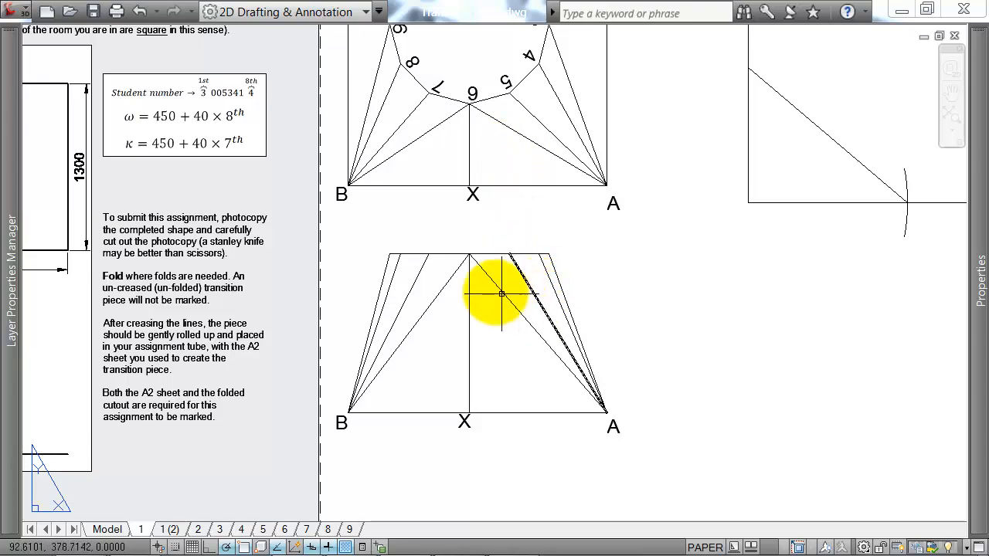
{"action": "scroll", "coordinate": [503, 261], "scroll_direction": "down", "scroll_amount": 2}
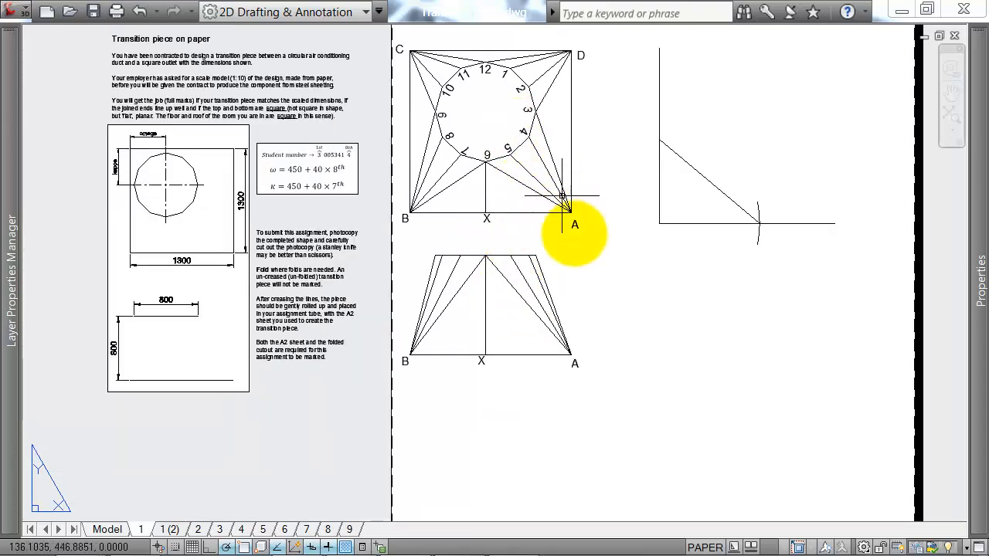
{"action": "middle_click_drag", "start_coordinate": [615, 483], "coordinate": [615, 295]}
{"action": "mouse_move", "coordinate": [618, 341]}
{"action": "middle_mouse_down"}
{"action": "mouse_move", "coordinate": [598, 173]}
{"action": "mouse_move", "coordinate": [578, 358]}
{"action": "middle_mouse_up"}
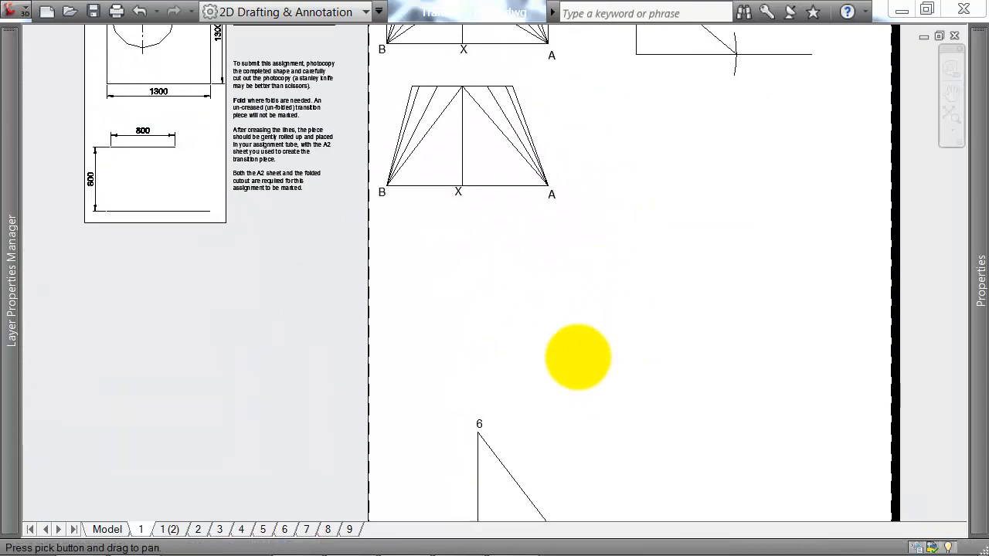
Draw a circle centred where the arc crosses the horizontal construction line, with its radius reaching the upper end of the true-length line.
{"action": "middle_click_drag", "start_coordinate": [654, 187], "coordinate": [606, 277]}
{"action": "middle_click_drag", "start_coordinate": [678, 149], "coordinate": [688, 208]}
{"action": "type", "text": "c"}
{"action": "key", "text": "Return"}
{"action": "scroll", "coordinate": [691, 204], "scroll_direction": "up", "scroll_amount": 2}
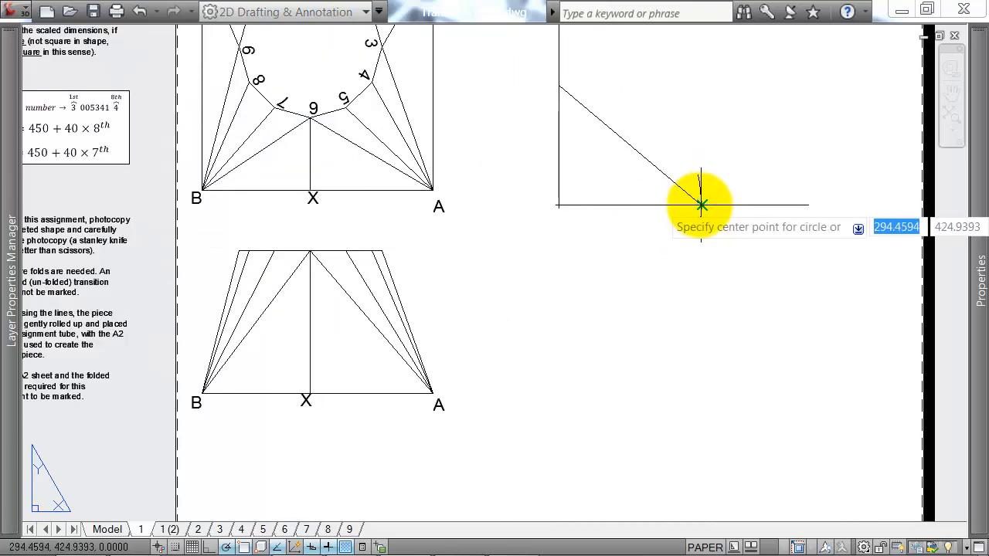
{"action": "left_click", "coordinate": [701, 205]}
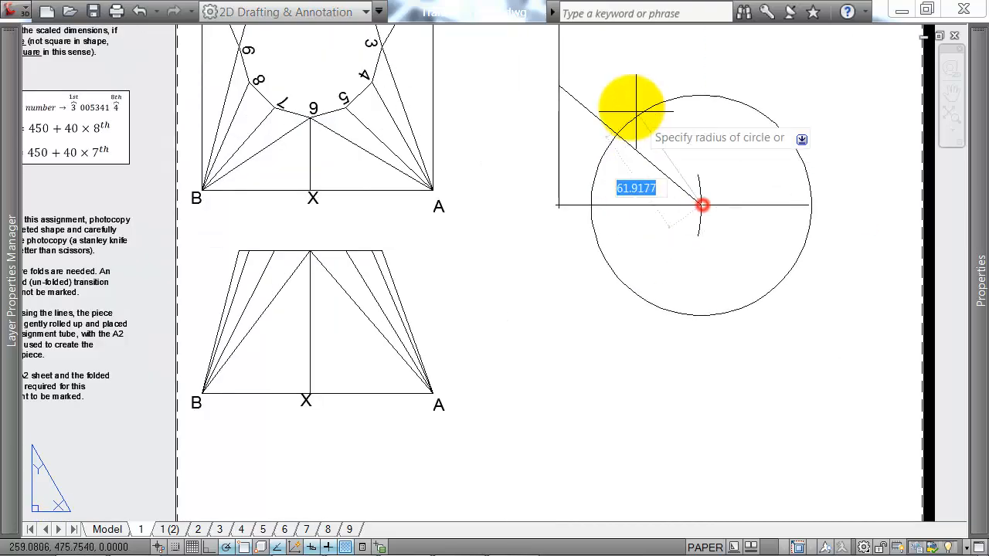
{"action": "scroll", "coordinate": [559, 85], "scroll_direction": "up", "scroll_amount": 2}
{"action": "left_click", "coordinate": [558, 85]}
Move the true-length circle onto the pattern so that its centre sits on triangle corner A.
{"action": "scroll", "coordinate": [605, 337], "scroll_direction": "down", "scroll_amount": 3}
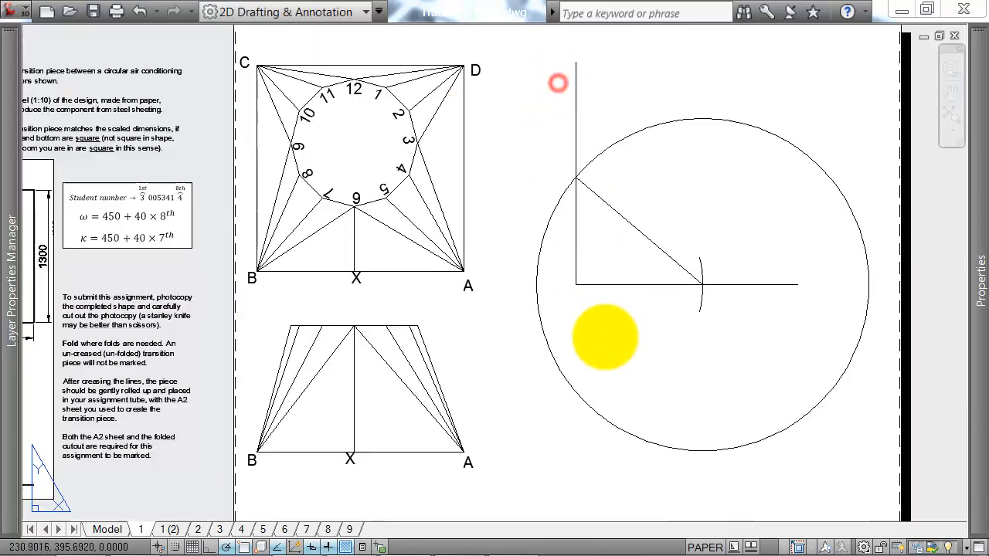
{"action": "left_click", "coordinate": [582, 403]}
{"action": "type", "text": "co"}
{"action": "key", "text": "Return"}
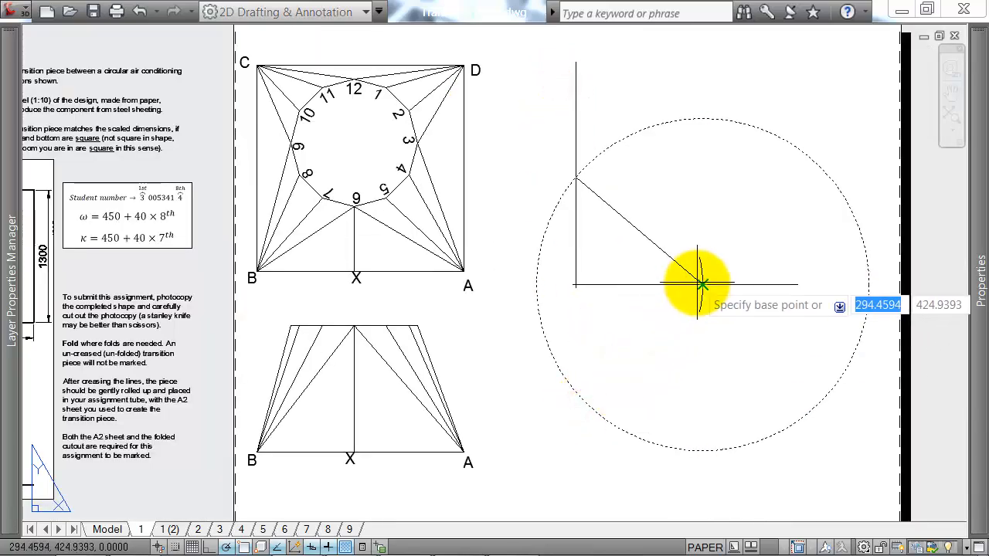
{"action": "left_click", "coordinate": [703, 285]}
{"action": "mouse_move", "coordinate": [619, 516]}
{"action": "middle_mouse_down"}
{"action": "mouse_move", "coordinate": [614, 254]}
{"action": "mouse_move", "coordinate": [595, 166]}
{"action": "mouse_move", "coordinate": [620, 396]}
{"action": "middle_mouse_up"}
{"action": "left_click", "coordinate": [507, 252]}
Trim the circle about the pattern's corner A to a short arc near point 6, using a temporary smaller circle as boundary.
{"action": "scroll", "coordinate": [549, 246], "scroll_direction": "down", "scroll_amount": 1}
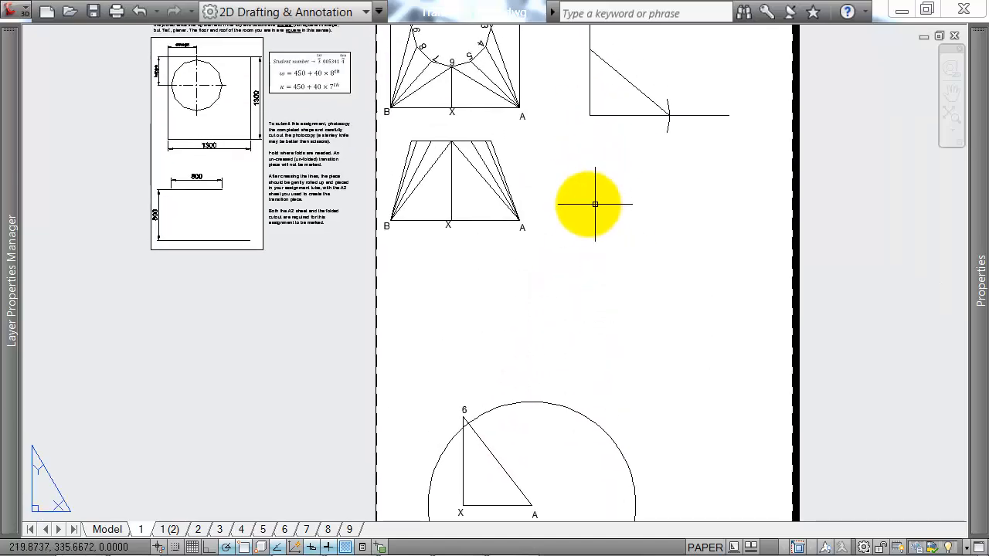
{"action": "middle_click_drag", "start_coordinate": [499, 111], "coordinate": [517, 146]}
{"action": "scroll", "coordinate": [594, 319], "scroll_direction": "up", "scroll_amount": 3}
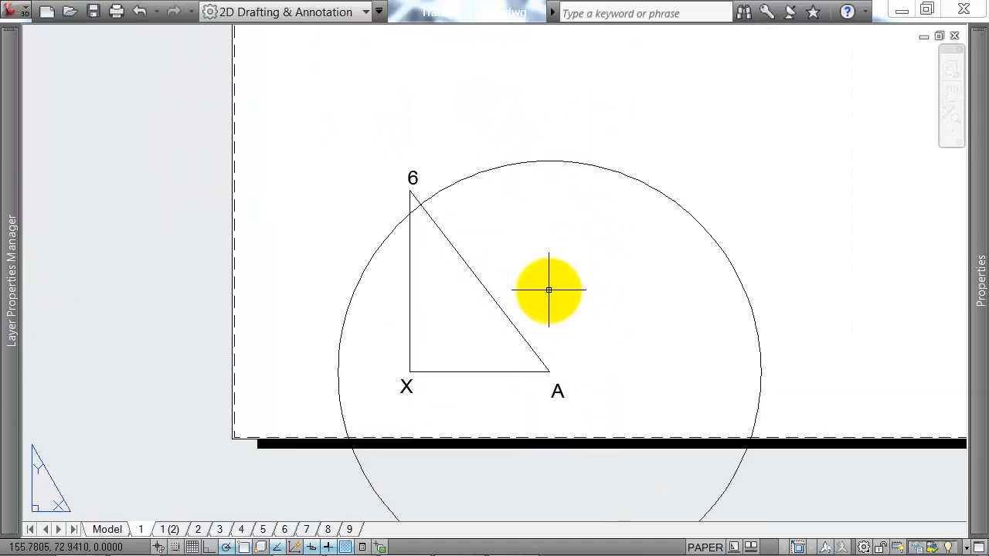
{"action": "left_click", "coordinate": [490, 189]}
{"action": "left_click", "coordinate": [387, 193]}
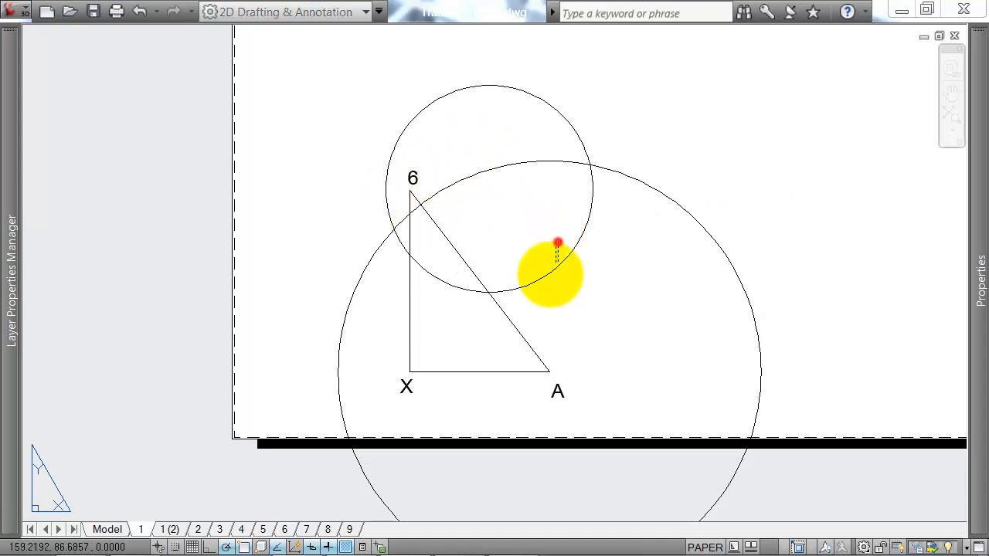
{"action": "left_click", "coordinate": [545, 283]}
{"action": "left_click", "coordinate": [677, 203]}
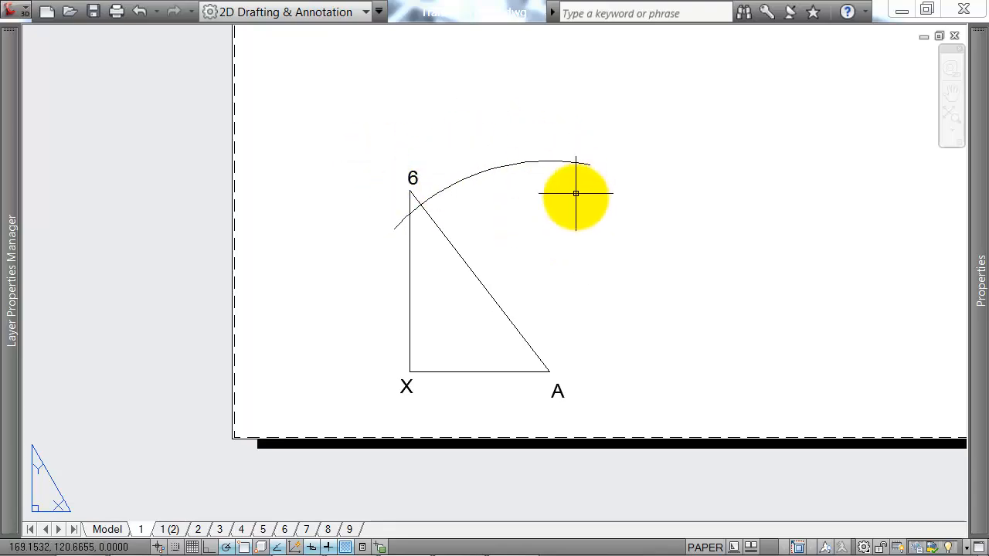
Draw a circle centred on the plan's point 5 with its radius reaching point 6.
{"action": "scroll", "coordinate": [580, 193], "scroll_direction": "down", "scroll_amount": 2}
{"action": "middle_click_drag", "start_coordinate": [599, 159], "coordinate": [632, 479]}
{"action": "middle_click_drag", "start_coordinate": [538, 124], "coordinate": [549, 196]}
{"action": "scroll", "coordinate": [532, 160], "scroll_direction": "up", "scroll_amount": 3}
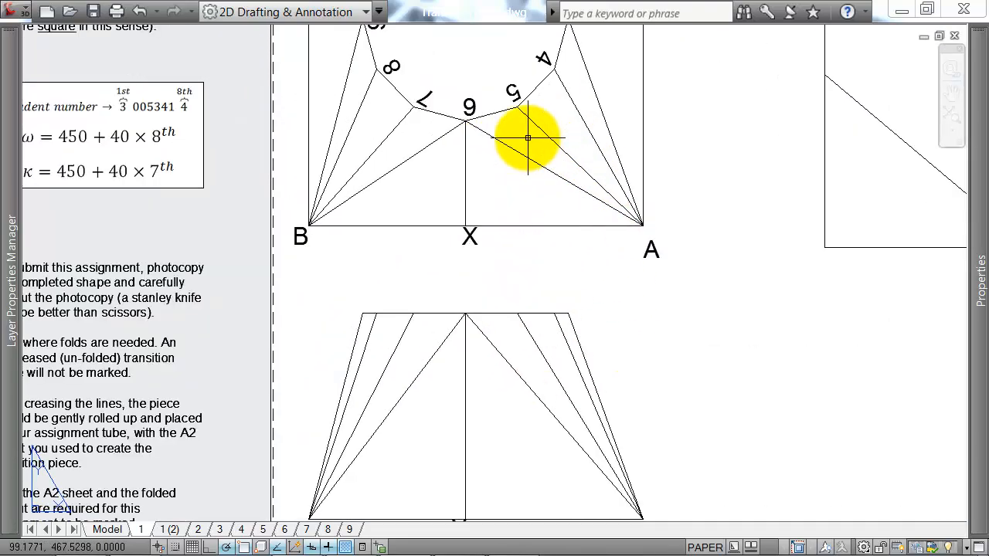
{"action": "middle_click_drag", "start_coordinate": [528, 138], "coordinate": [535, 176]}
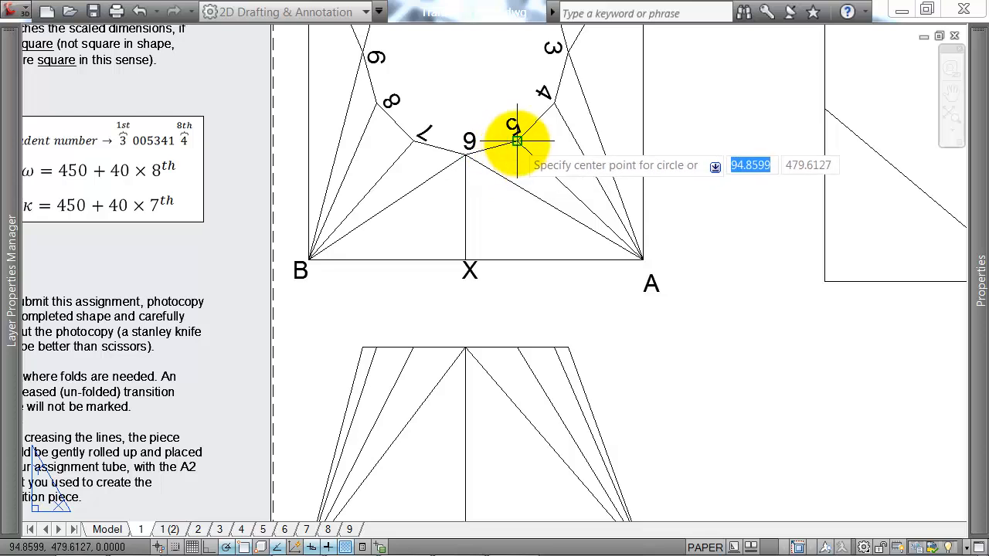
{"action": "left_click", "coordinate": [465, 154]}
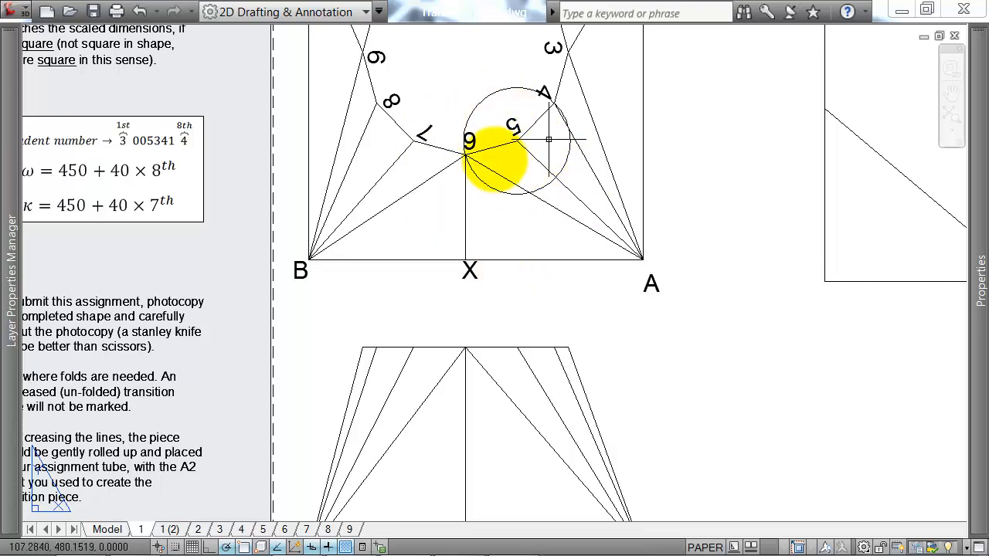
Examine the segment between points 6 and 5 on the elevation's upper edge.
{"action": "middle_click_drag", "start_coordinate": [486, 337], "coordinate": [490, 243]}
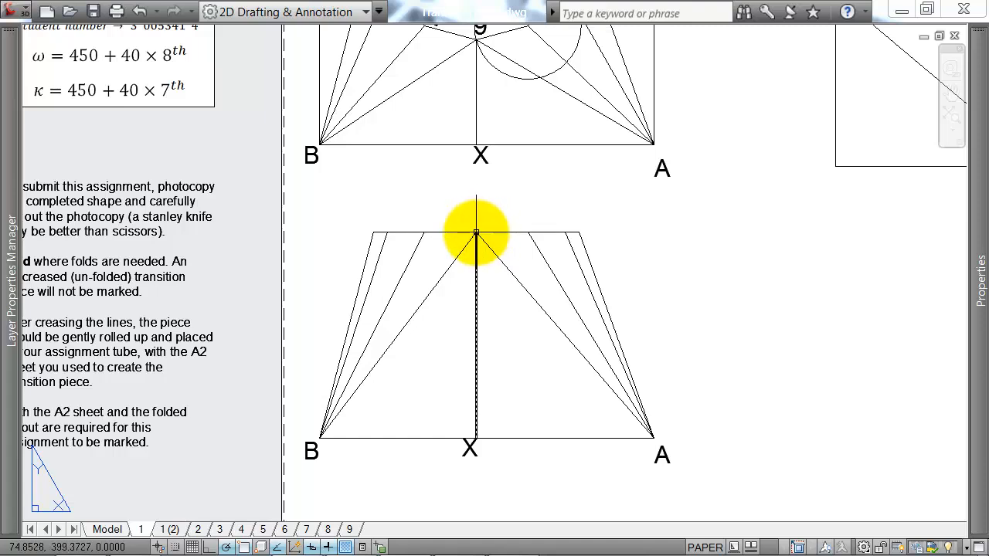
{"action": "left_click", "coordinate": [527, 226]}
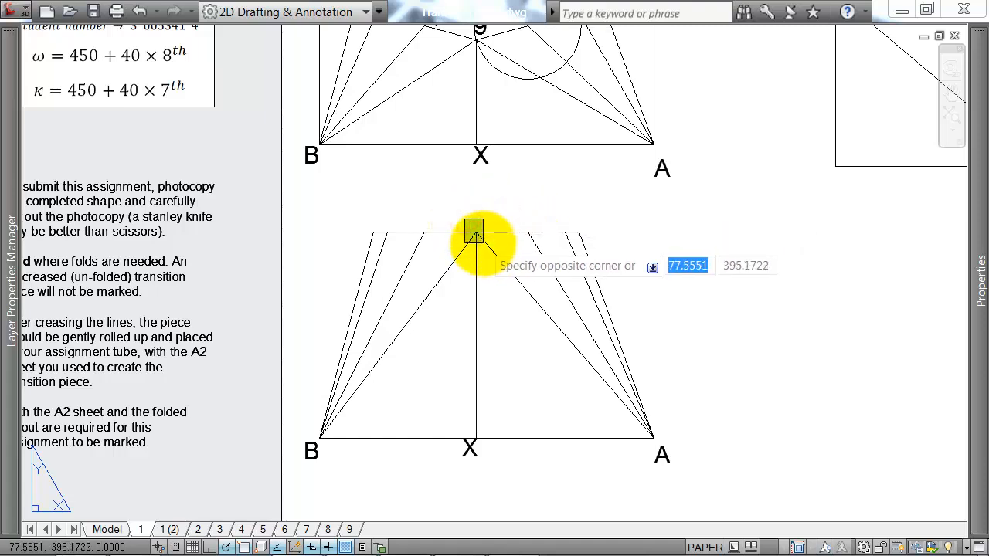
{"action": "left_click", "coordinate": [483, 244]}
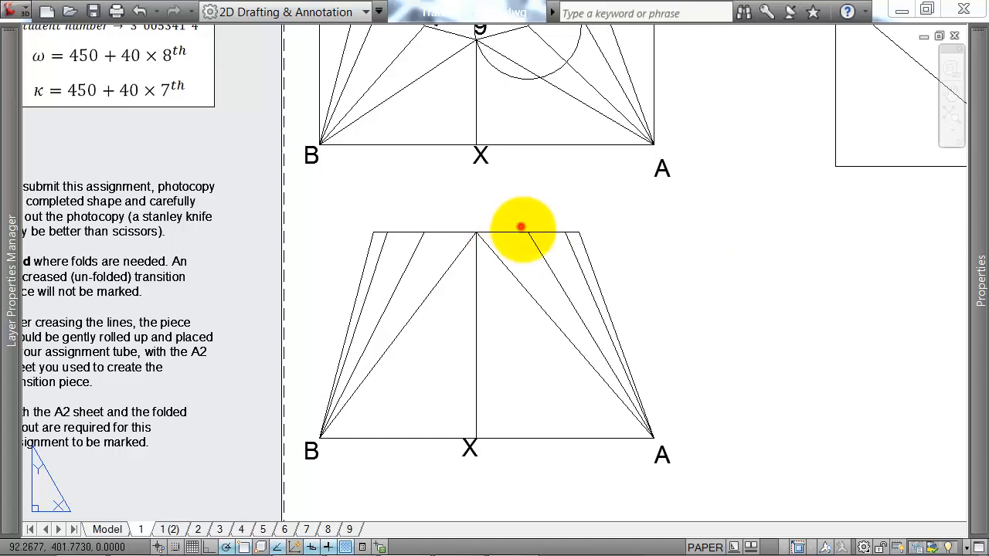
Move the circle centred on plan point 5 onto apex 6 of triangle X-A-6 in the flat pattern.
{"action": "middle_click_drag", "start_coordinate": [550, 78], "coordinate": [562, 154]}
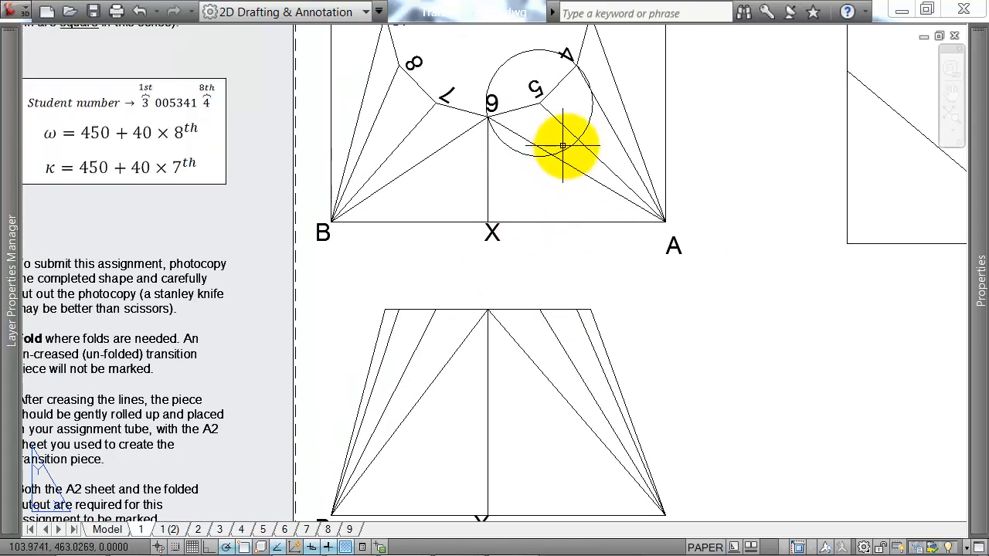
{"action": "key", "text": "space"}
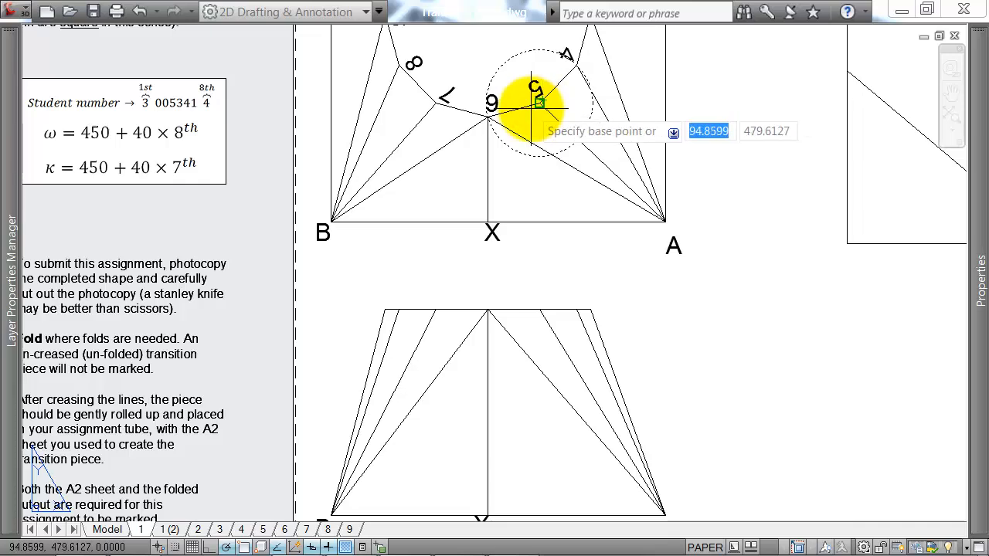
{"action": "left_click", "coordinate": [539, 103]}
{"action": "scroll", "coordinate": [539, 109], "scroll_direction": "down", "scroll_amount": 6}
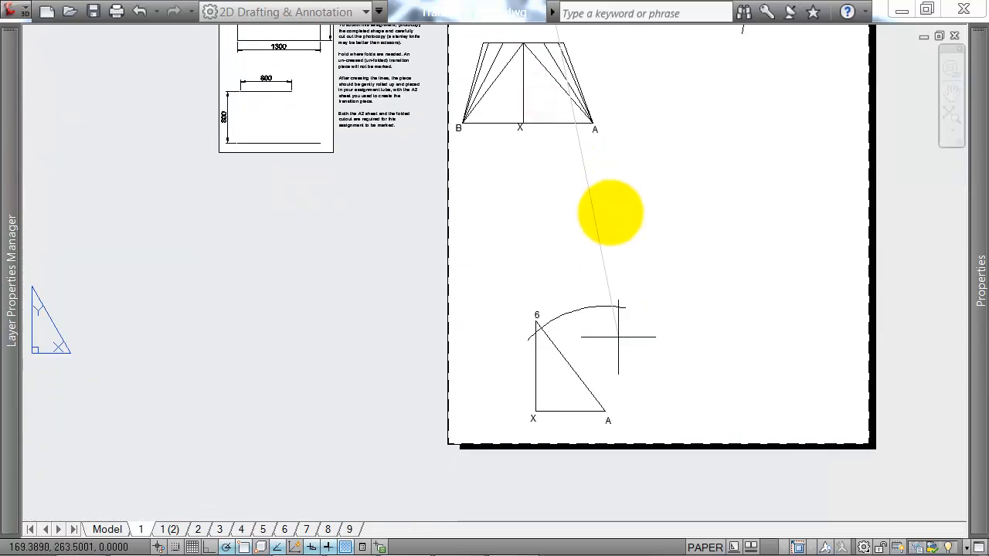
{"action": "scroll", "coordinate": [536, 325], "scroll_direction": "up", "scroll_amount": 9}
{"action": "left_click", "coordinate": [415, 357]}
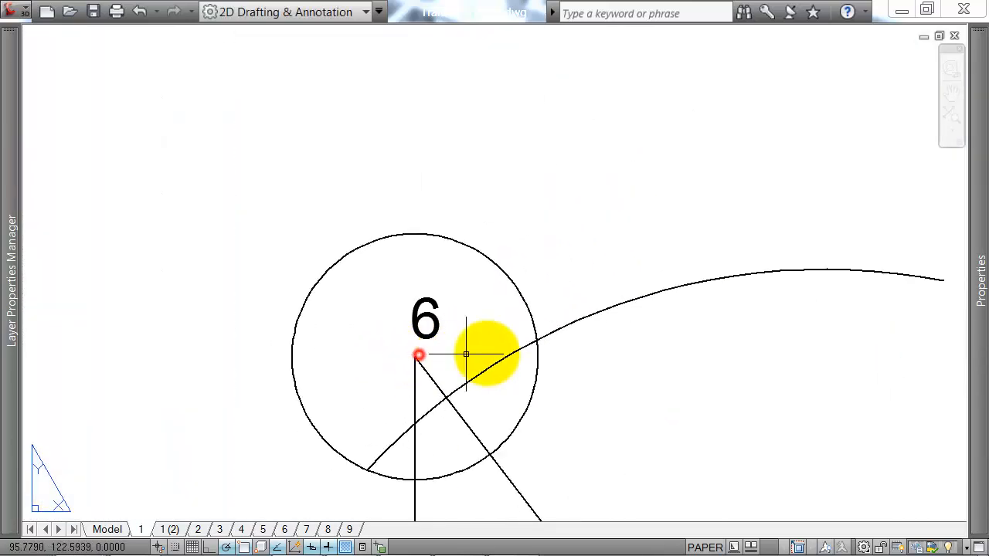
Draw lines from pattern point 6 to the circle–arc intersection and on to A, and delete the construction circle and arc.
{"action": "middle_click_drag", "start_coordinate": [610, 361], "coordinate": [605, 314]}
{"action": "scroll", "coordinate": [545, 298], "scroll_direction": "down", "scroll_amount": 2}
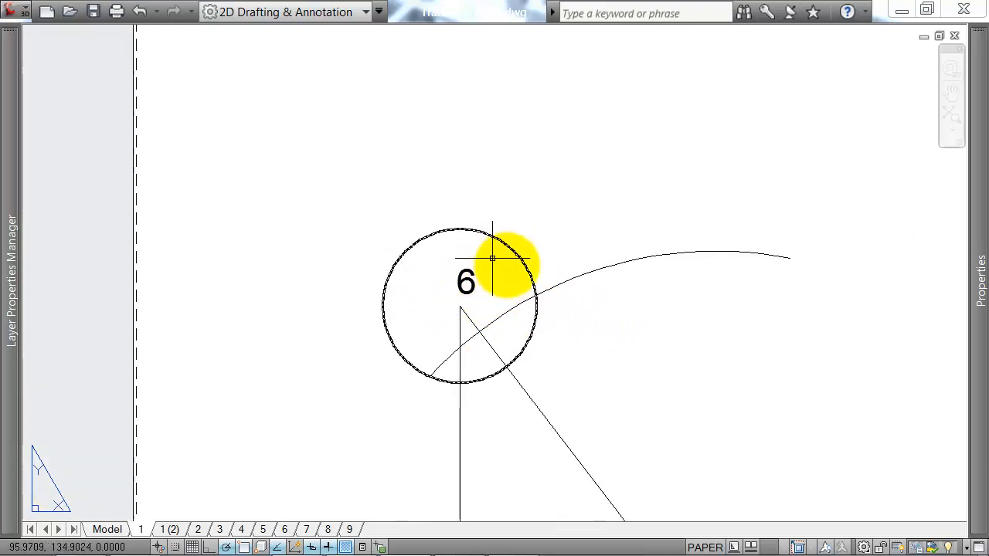
{"action": "type", "text": "l"}
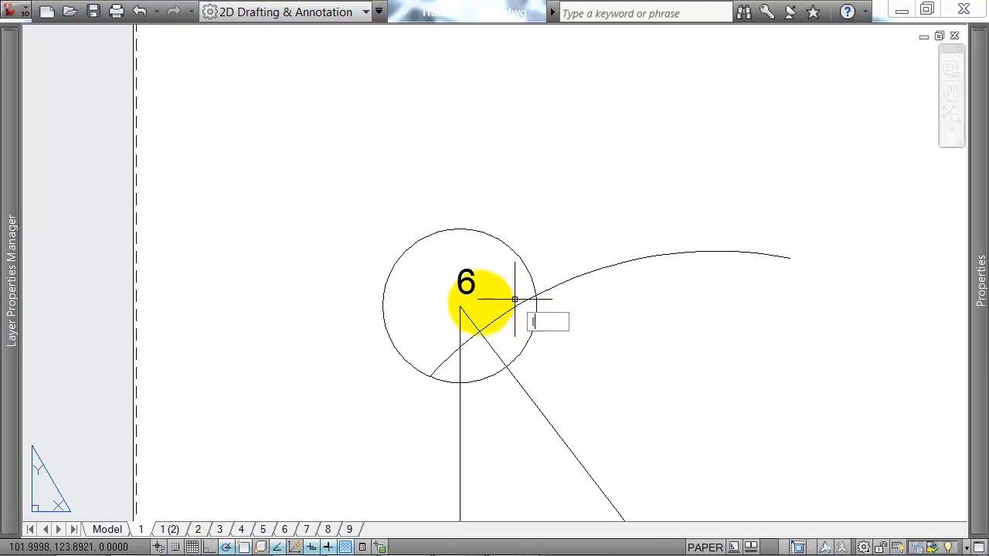
{"action": "left_click", "coordinate": [460, 306]}
{"action": "left_click", "coordinate": [535, 296]}
{"action": "scroll", "coordinate": [599, 315], "scroll_direction": "down", "scroll_amount": 1}
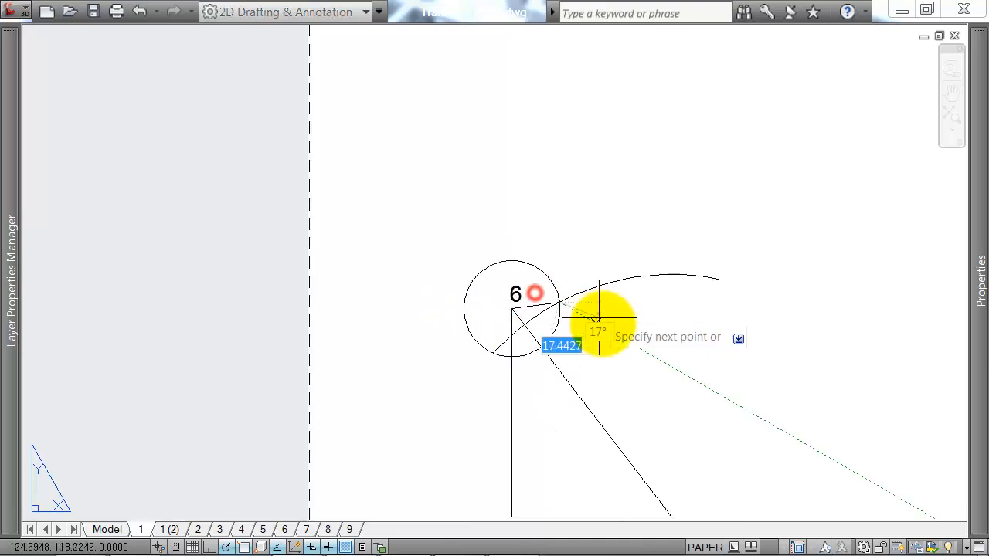
{"action": "middle_click_drag", "start_coordinate": [668, 443], "coordinate": [622, 319]}
{"action": "left_click", "coordinate": [628, 391]}
{"action": "key", "text": "Return"}
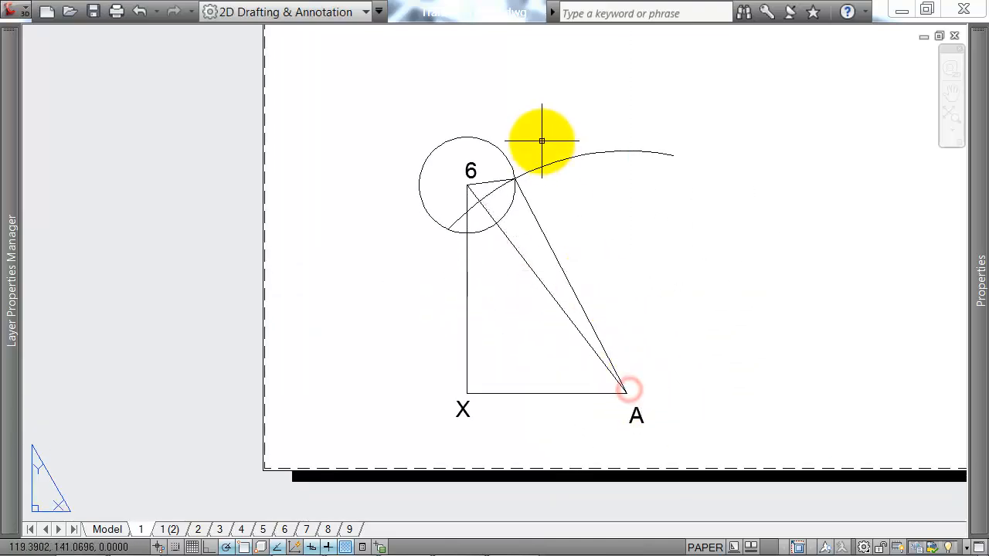
{"action": "left_click", "coordinate": [559, 156]}
{"action": "left_click", "coordinate": [496, 166]}
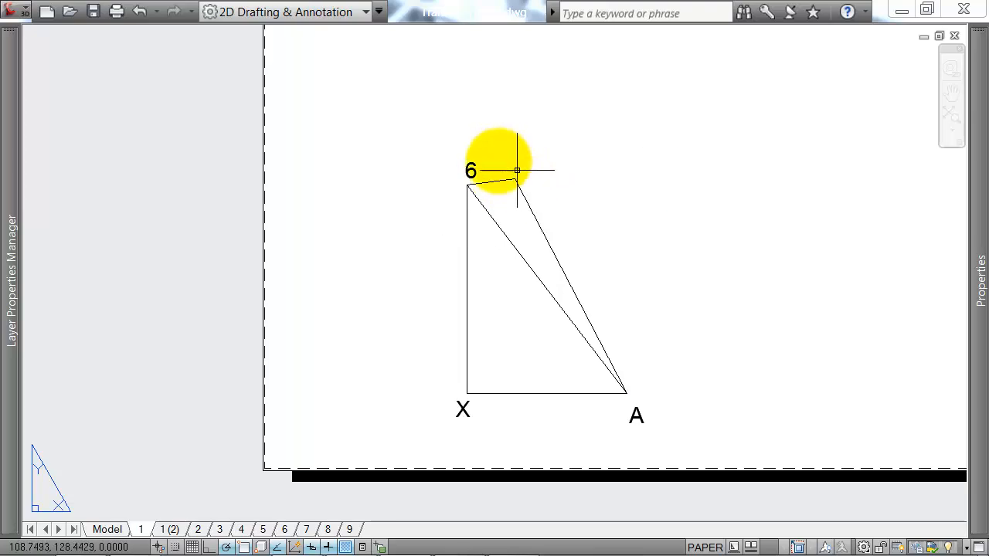
Copy the label 5 from the plan to the new apex beside point 6 in the flat pattern.
{"action": "scroll", "coordinate": [476, 181], "scroll_direction": "down", "scroll_amount": 2}
{"action": "middle_click_drag", "start_coordinate": [497, 200], "coordinate": [527, 369]}
{"action": "middle_click_drag", "start_coordinate": [520, 107], "coordinate": [498, 239]}
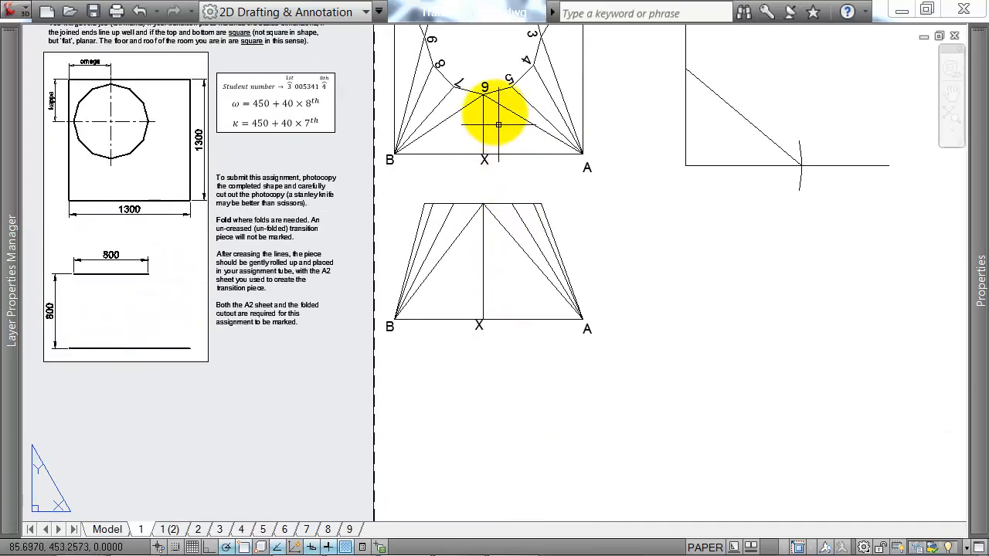
{"action": "type", "text": "CP"}
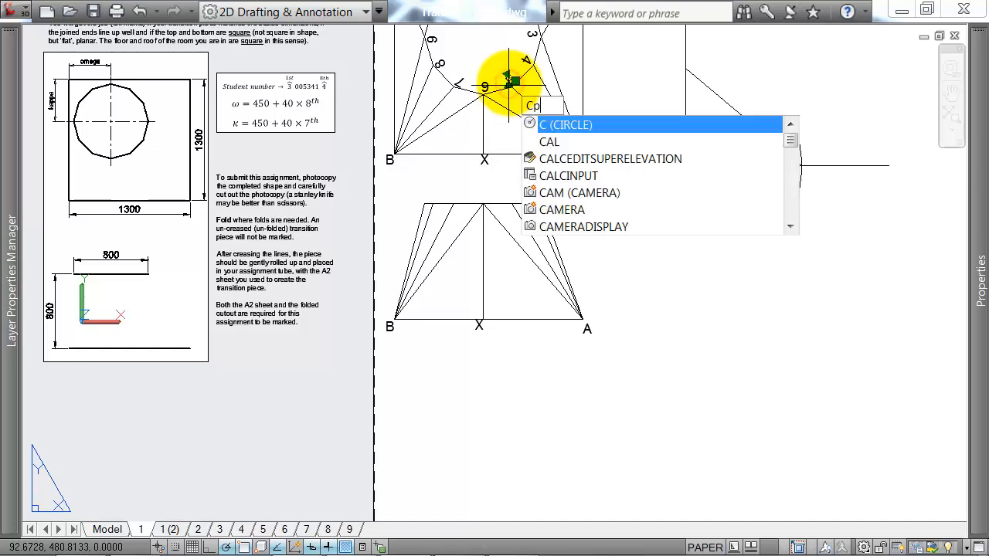
{"action": "key", "text": "Return"}
{"action": "left_click", "coordinate": [536, 77]}
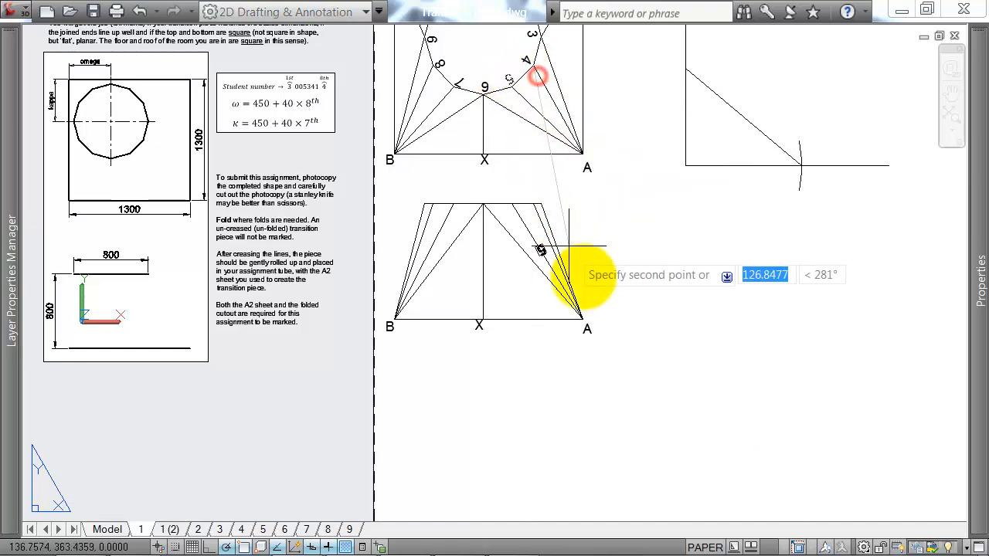
{"action": "scroll", "coordinate": [541, 247], "scroll_direction": "up", "scroll_amount": 5}
{"action": "left_click", "coordinate": [448, 252]}
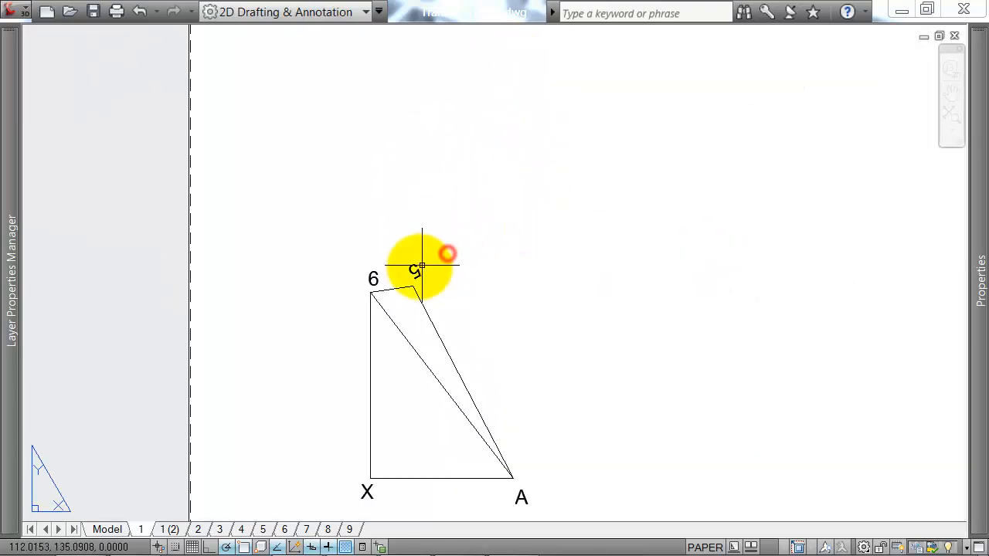
Turn the copied label 5 upright and place it just above its apex.
{"action": "mouse_move", "coordinate": [978, 270]}
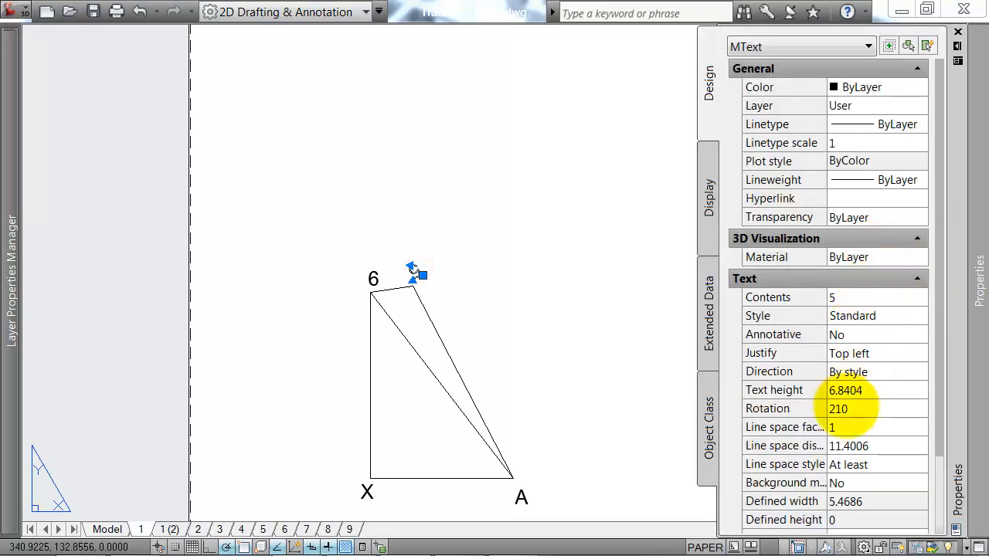
{"action": "key", "text": "Escape"}
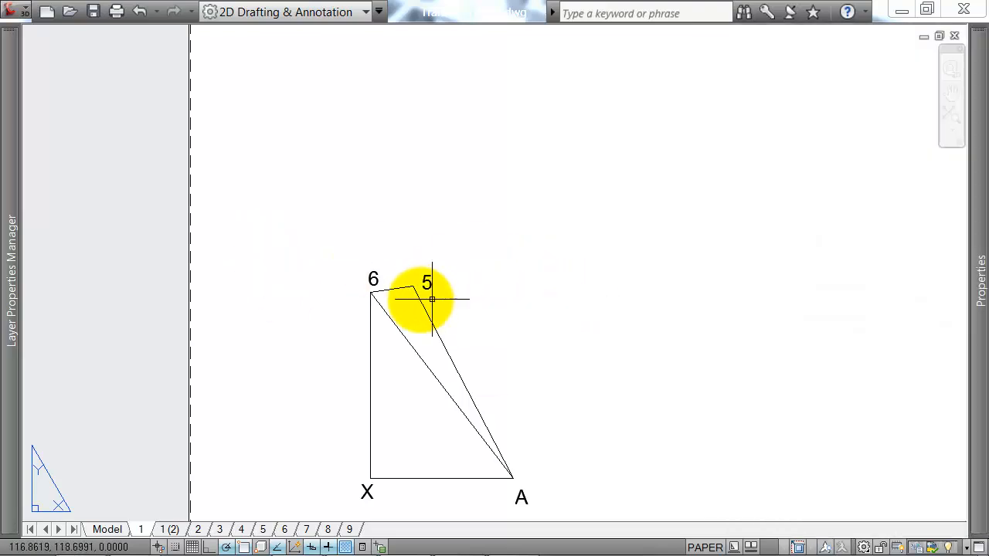
{"action": "left_click", "coordinate": [429, 285]}
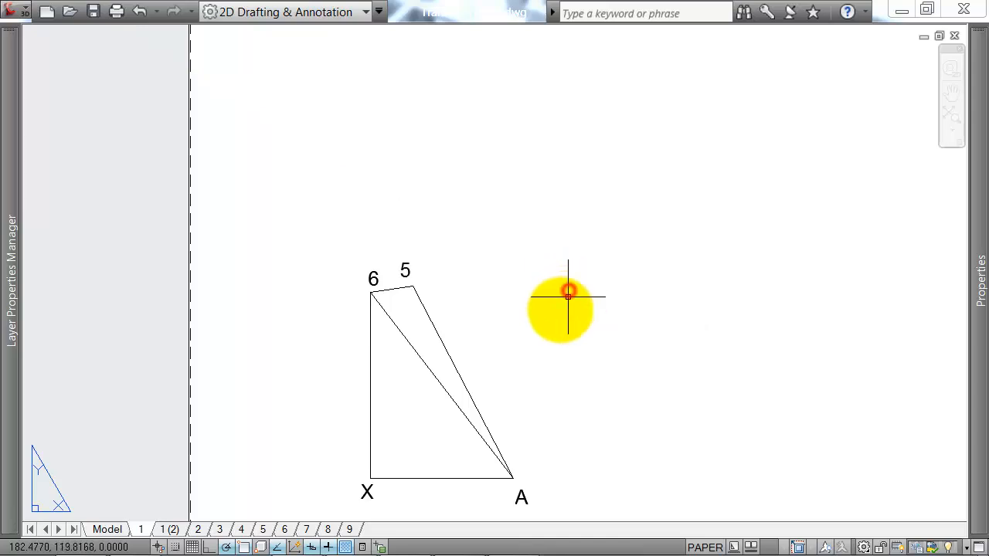
Draw a circle centred on plan point 4 that passes through point 5.
{"action": "scroll", "coordinate": [562, 311], "scroll_direction": "down", "scroll_amount": 2}
{"action": "middle_click_drag", "start_coordinate": [548, 248], "coordinate": [558, 294]}
{"action": "middle_click_drag", "start_coordinate": [557, 225], "coordinate": [559, 240]}
{"action": "middle_click_drag", "start_coordinate": [559, 182], "coordinate": [578, 285]}
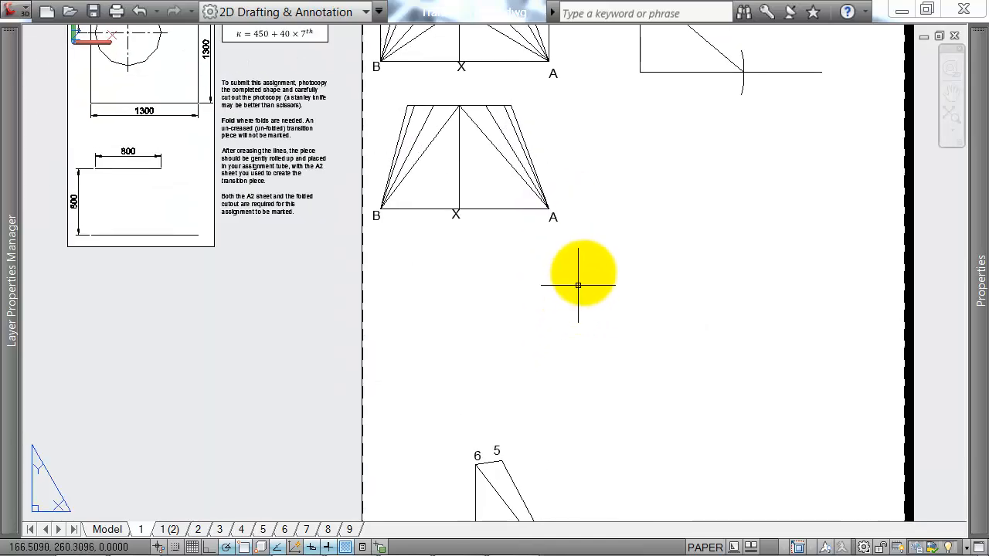
{"action": "middle_click_drag", "start_coordinate": [606, 179], "coordinate": [621, 221]}
{"action": "scroll", "coordinate": [627, 233], "scroll_direction": "down", "scroll_amount": 1}
{"action": "middle_click_drag", "start_coordinate": [677, 277], "coordinate": [642, 220]}
{"action": "middle_click_drag", "start_coordinate": [626, 174], "coordinate": [646, 222]}
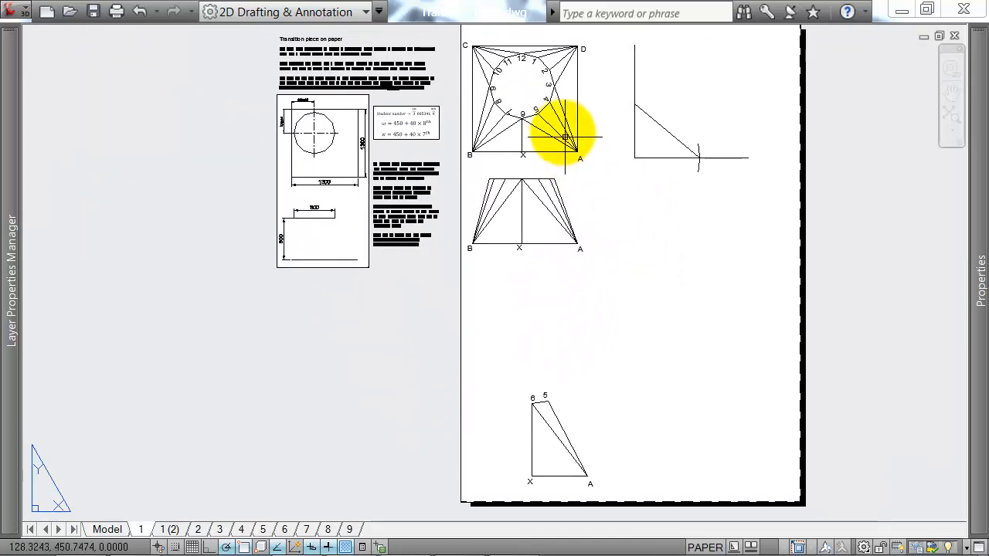
{"action": "scroll", "coordinate": [563, 131], "scroll_direction": "up", "scroll_amount": 5}
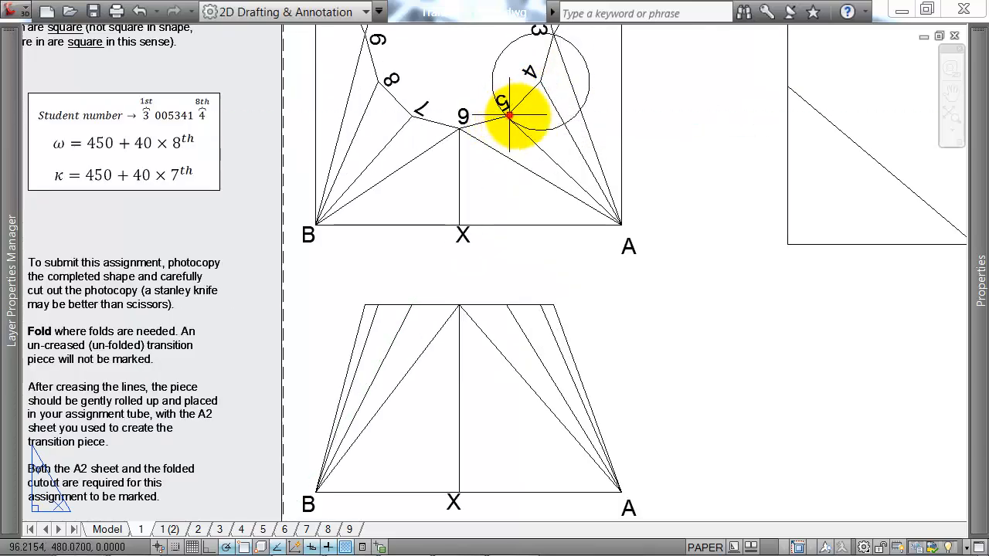
Move the circle from plan point 4 onto point 5 of the flat pattern.
{"action": "middle_click_drag", "start_coordinate": [537, 73], "coordinate": [543, 161]}
{"action": "scroll", "coordinate": [502, 169], "scroll_direction": "down", "scroll_amount": 2}
{"action": "scroll", "coordinate": [509, 155], "scroll_direction": "up", "scroll_amount": 5}
{"action": "left_click", "coordinate": [510, 158]}
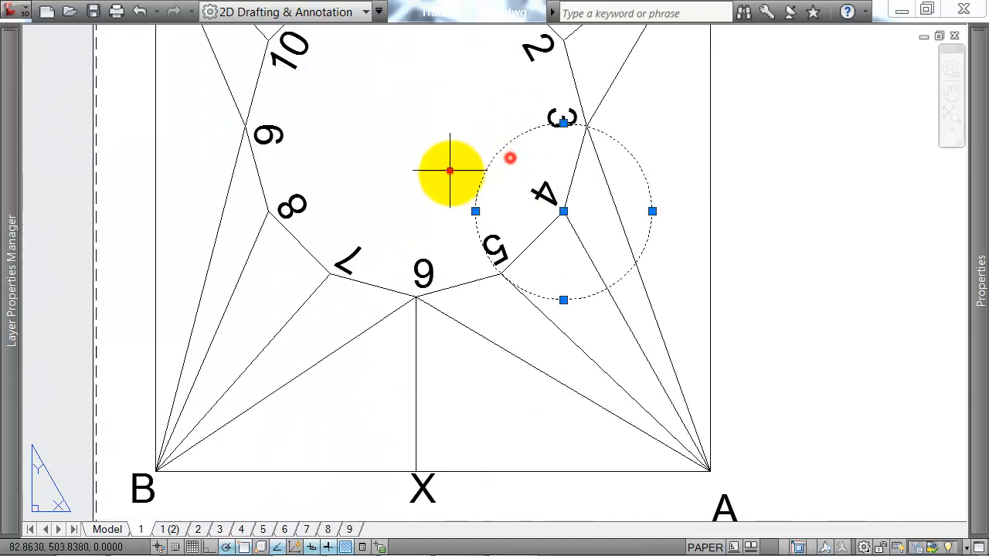
{"action": "type", "text": "co"}
{"action": "key", "text": "Return"}
{"action": "left_click", "coordinate": [564, 211]}
{"action": "scroll", "coordinate": [591, 327], "scroll_direction": "down", "scroll_amount": 3}
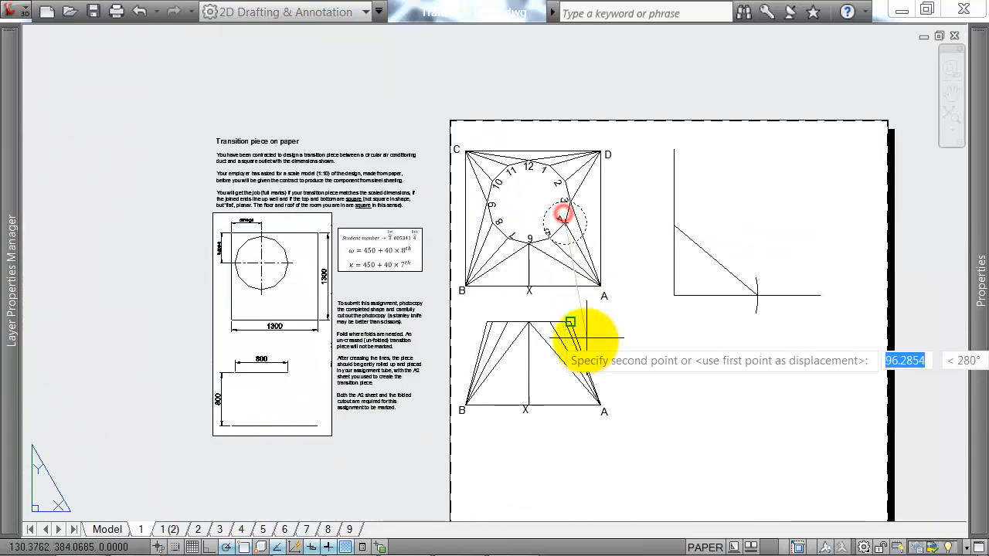
{"action": "scroll", "coordinate": [548, 331], "scroll_direction": "up", "scroll_amount": 6}
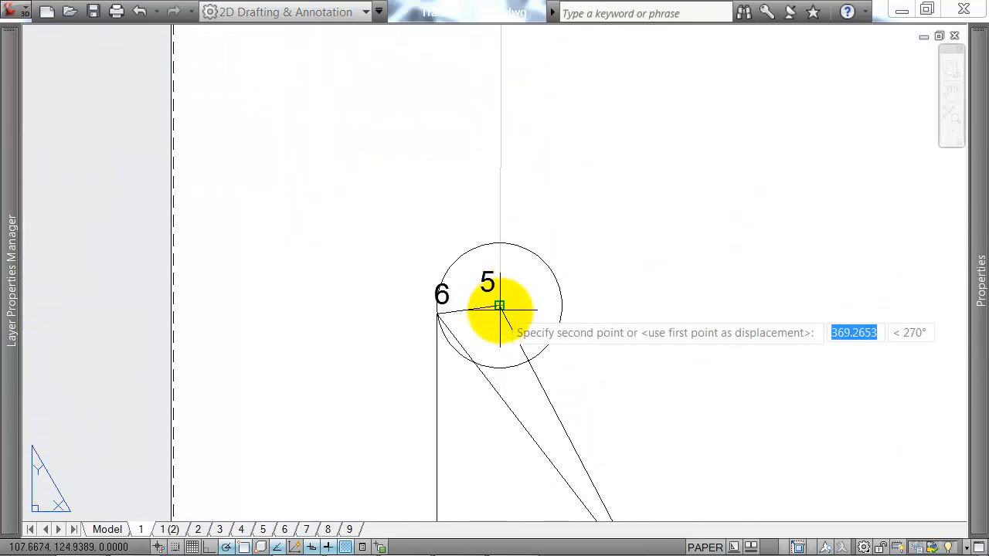
{"action": "left_click", "coordinate": [499, 306]}
Delete the sloping line in the true-length diagram beside the plan.
{"action": "scroll", "coordinate": [613, 259], "scroll_direction": "down", "scroll_amount": 3}
{"action": "middle_click_drag", "start_coordinate": [689, 156], "coordinate": [553, 319]}
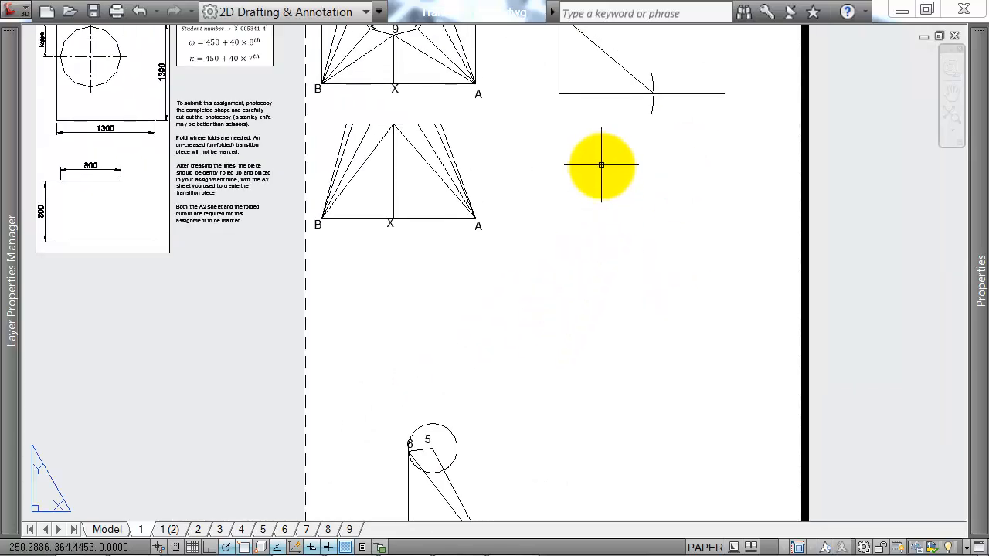
{"action": "scroll", "coordinate": [603, 165], "scroll_direction": "down", "scroll_amount": 2}
{"action": "middle_click_drag", "start_coordinate": [622, 137], "coordinate": [626, 170]}
{"action": "scroll", "coordinate": [616, 146], "scroll_direction": "up", "scroll_amount": 3}
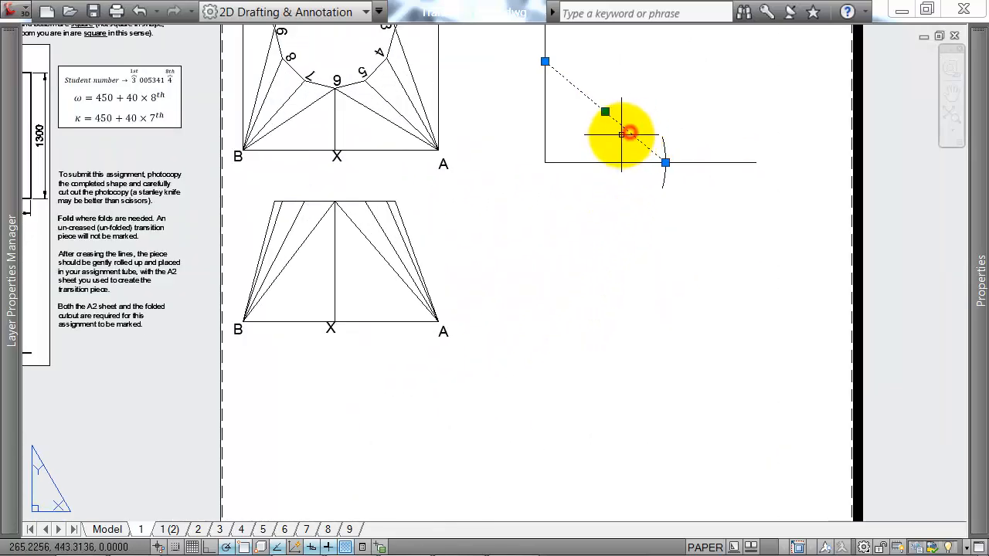
{"action": "key", "text": "Delete"}
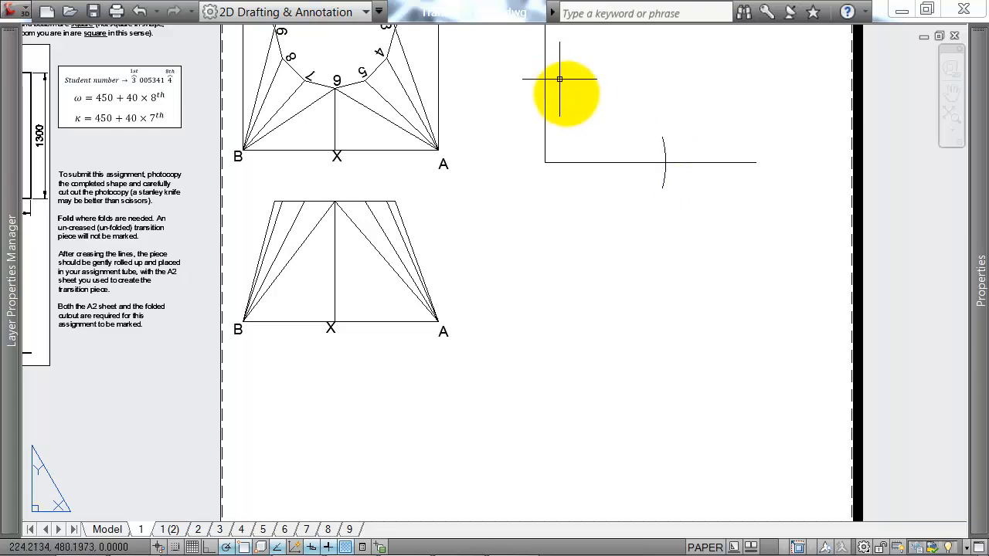
Draw a circle centred on plan corner A that passes through point 4.
{"action": "middle_click_drag", "start_coordinate": [466, 111], "coordinate": [513, 137]}
{"action": "type", "text": "c"}
{"action": "key", "text": "Return"}
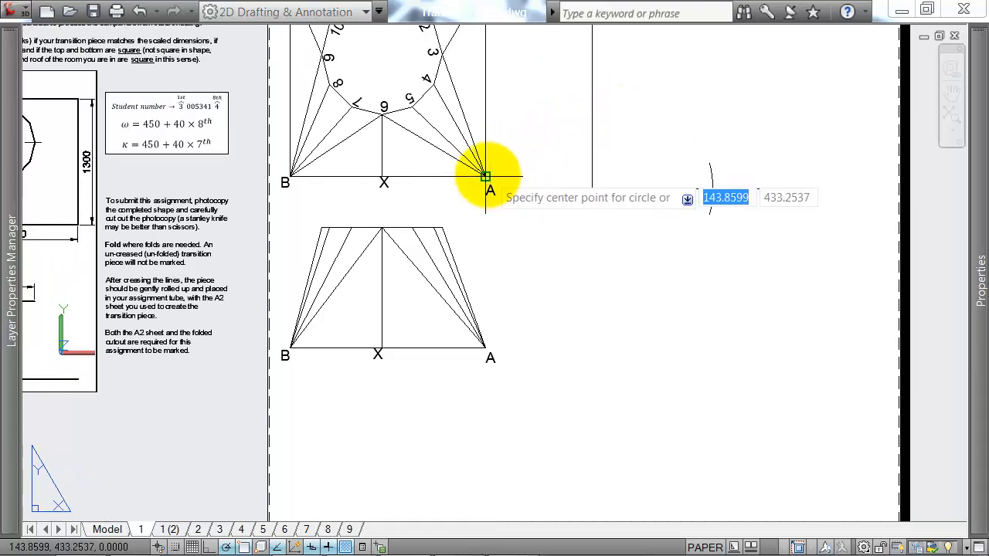
{"action": "left_click", "coordinate": [486, 176]}
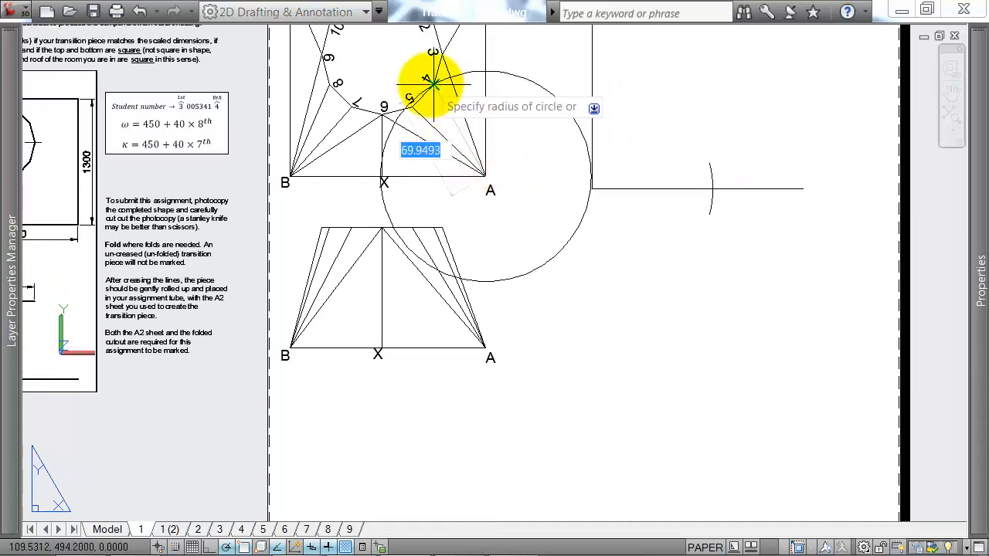
{"action": "scroll", "coordinate": [434, 85], "scroll_direction": "up", "scroll_amount": 3}
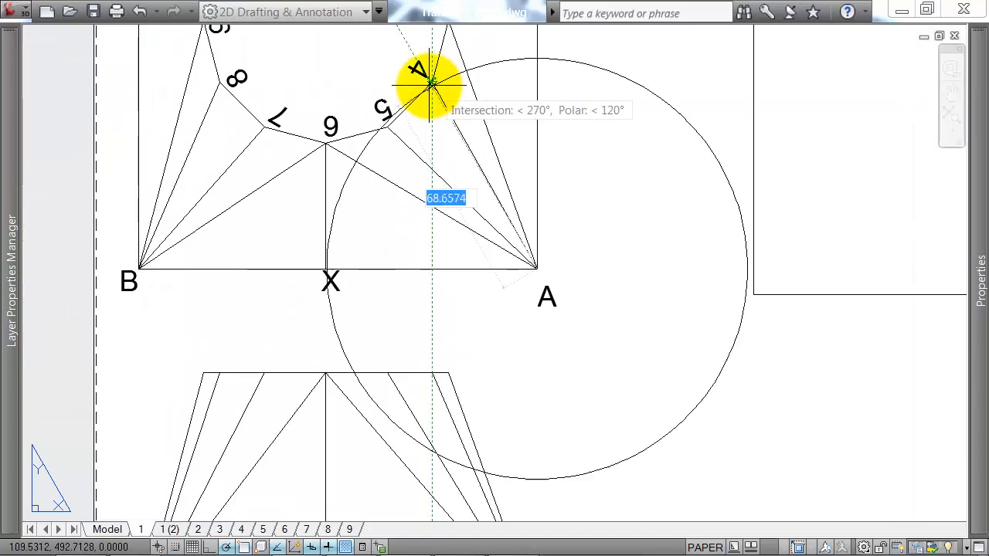
{"action": "scroll", "coordinate": [431, 82], "scroll_direction": "up", "scroll_amount": 4}
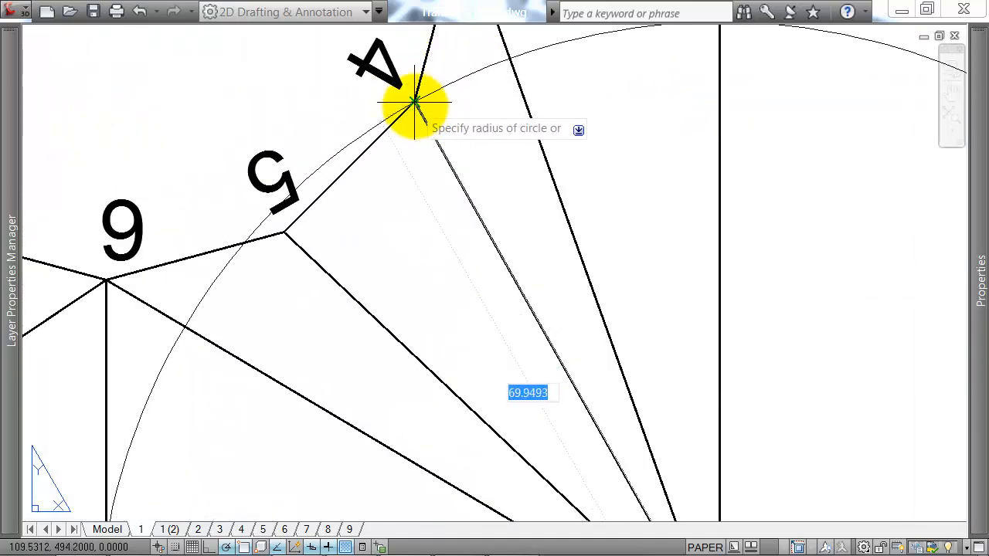
{"action": "left_click", "coordinate": [415, 101]}
{"action": "scroll", "coordinate": [446, 100], "scroll_direction": "down", "scroll_amount": 3}
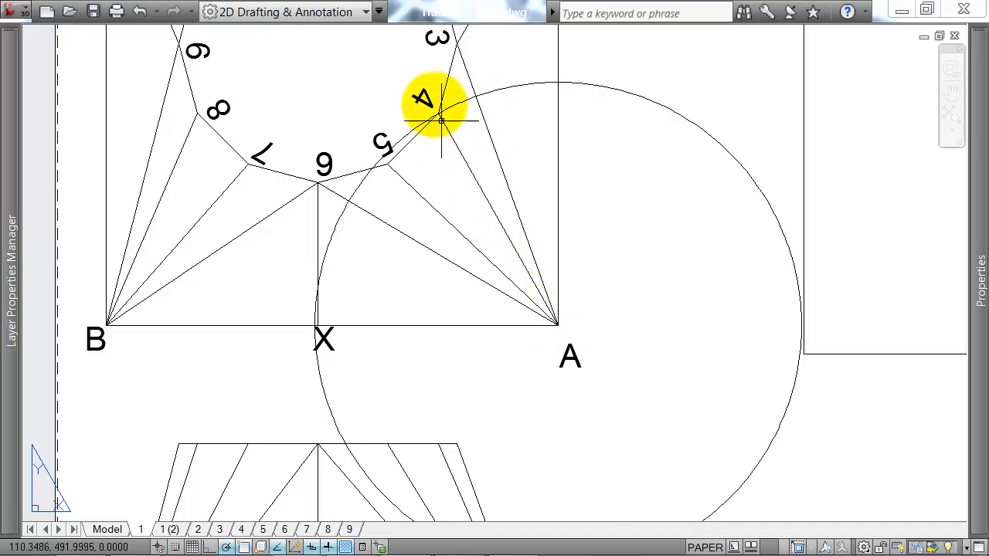
Move the circle from plan corner A onto the corner of the true-length diagram's vertical and horizontal lines.
{"action": "scroll", "coordinate": [440, 124], "scroll_direction": "up", "scroll_amount": 3}
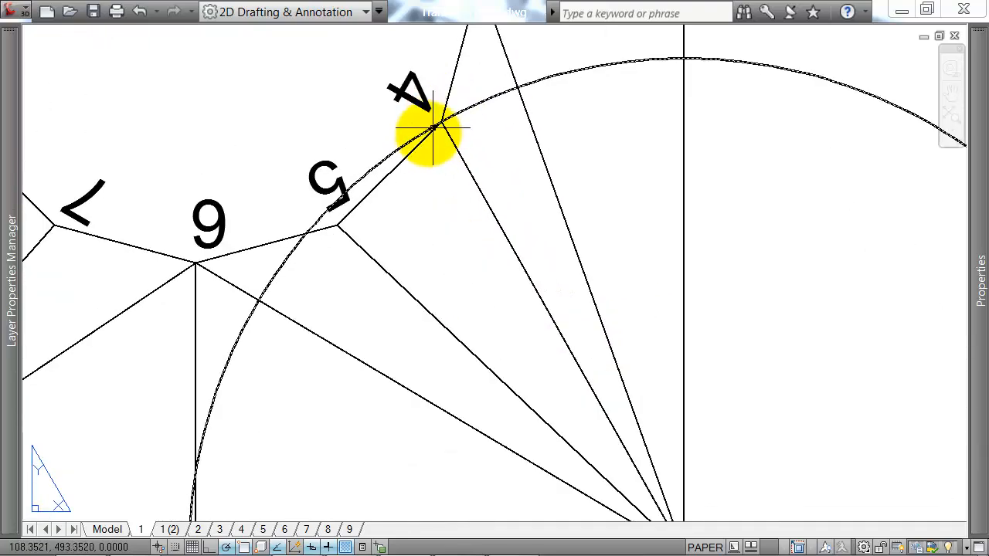
{"action": "scroll", "coordinate": [576, 262], "scroll_direction": "down", "scroll_amount": 2}
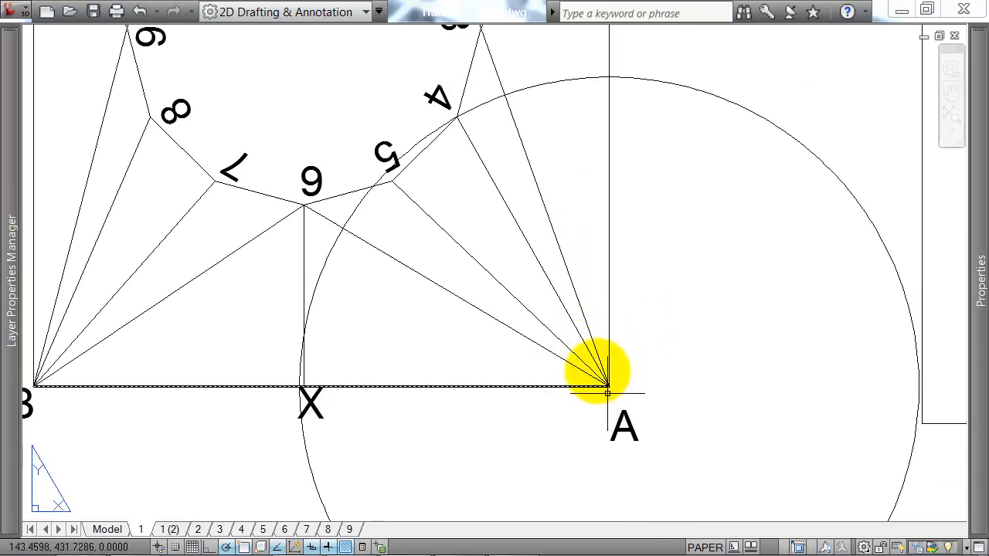
{"action": "scroll", "coordinate": [456, 117], "scroll_direction": "up", "scroll_amount": 3}
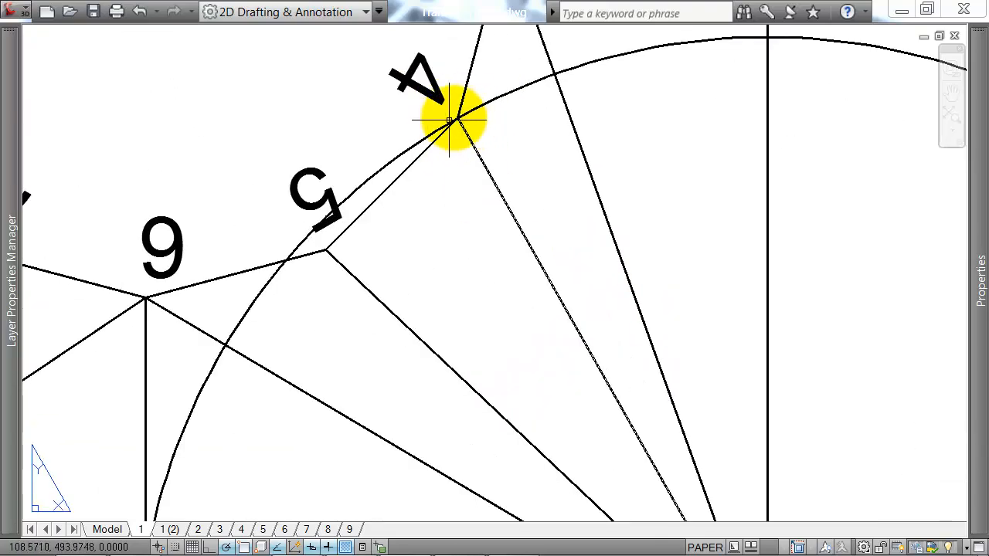
{"action": "scroll", "coordinate": [452, 120], "scroll_direction": "down", "scroll_amount": 2}
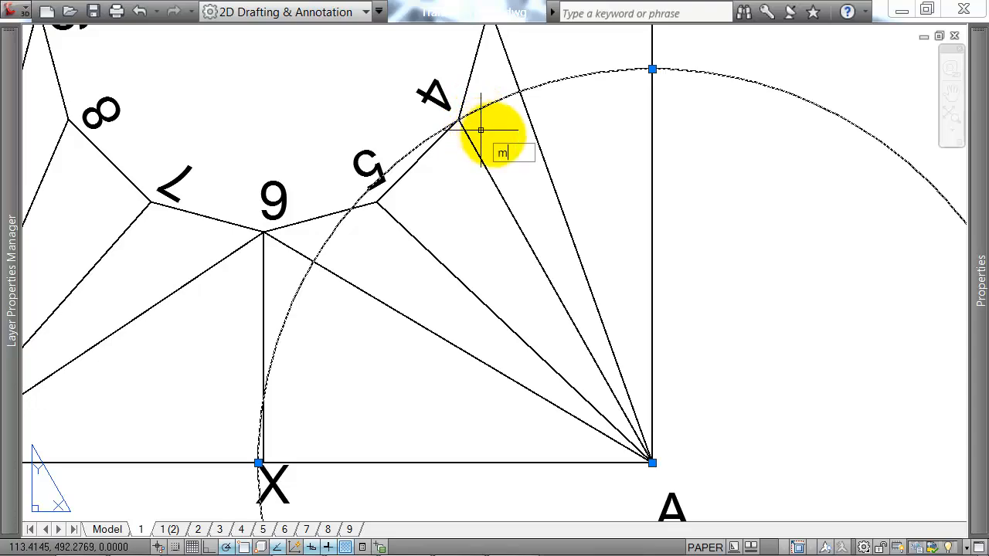
{"action": "key", "text": "Return"}
{"action": "scroll", "coordinate": [544, 201], "scroll_direction": "down", "scroll_amount": 2}
{"action": "left_click", "coordinate": [611, 364]}
{"action": "middle_click_drag", "start_coordinate": [837, 302], "coordinate": [516, 177]}
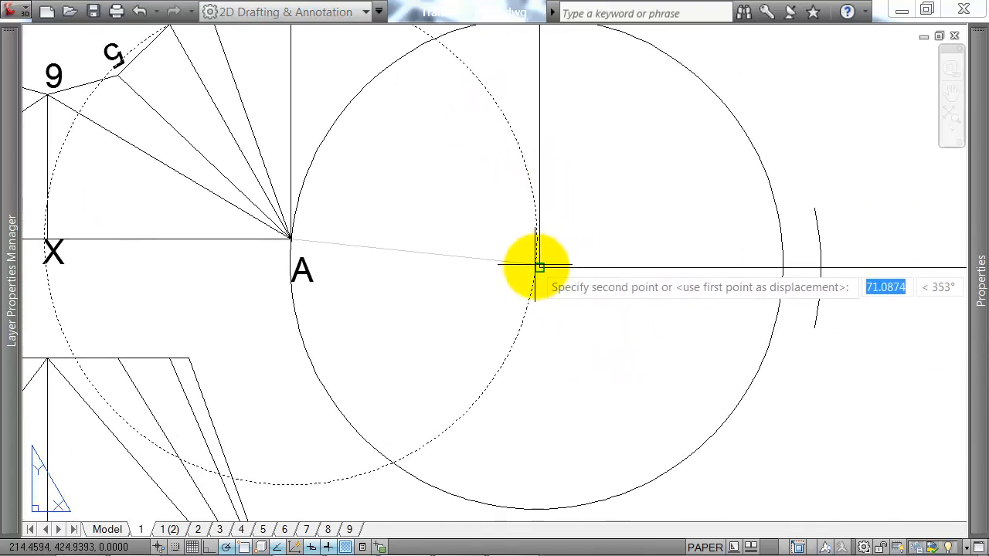
{"action": "left_click", "coordinate": [540, 269]}
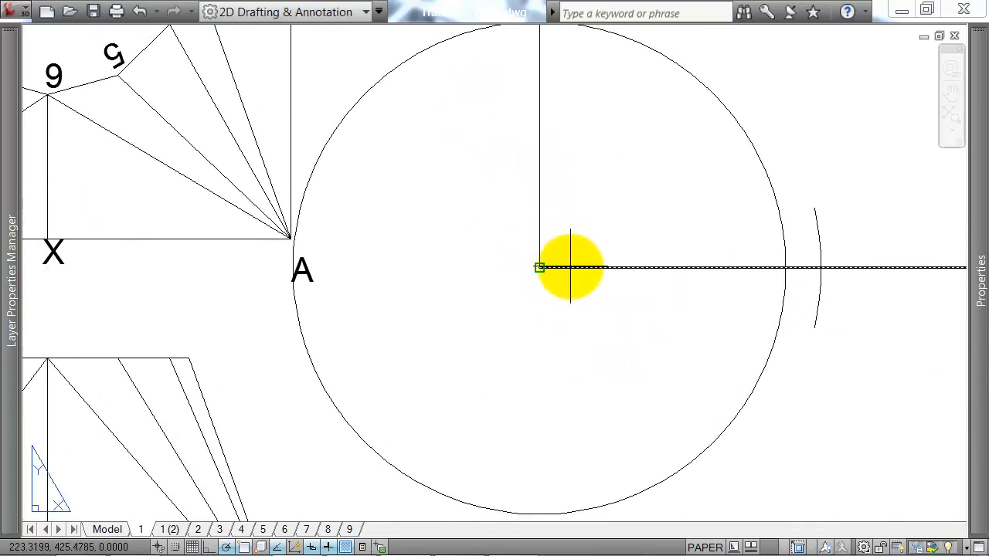
Draw a true-length line from the circle's crossing with the vertical line to the arc's crossing with the horizontal line.
{"action": "key", "text": "l"}
{"action": "key", "text": "Return"}
{"action": "scroll", "coordinate": [541, 266], "scroll_direction": "down", "scroll_amount": 2}
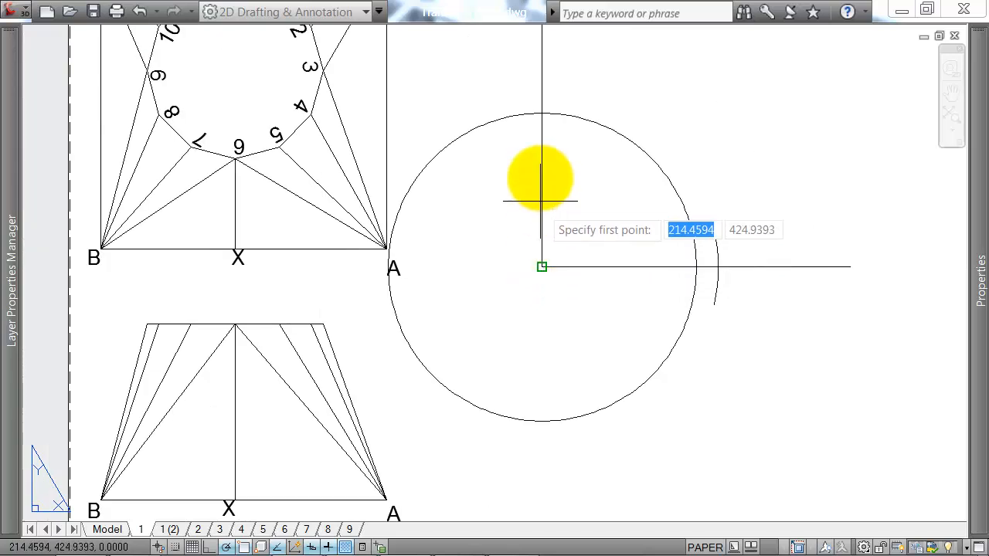
{"action": "left_click", "coordinate": [542, 114]}
{"action": "left_click", "coordinate": [734, 274]}
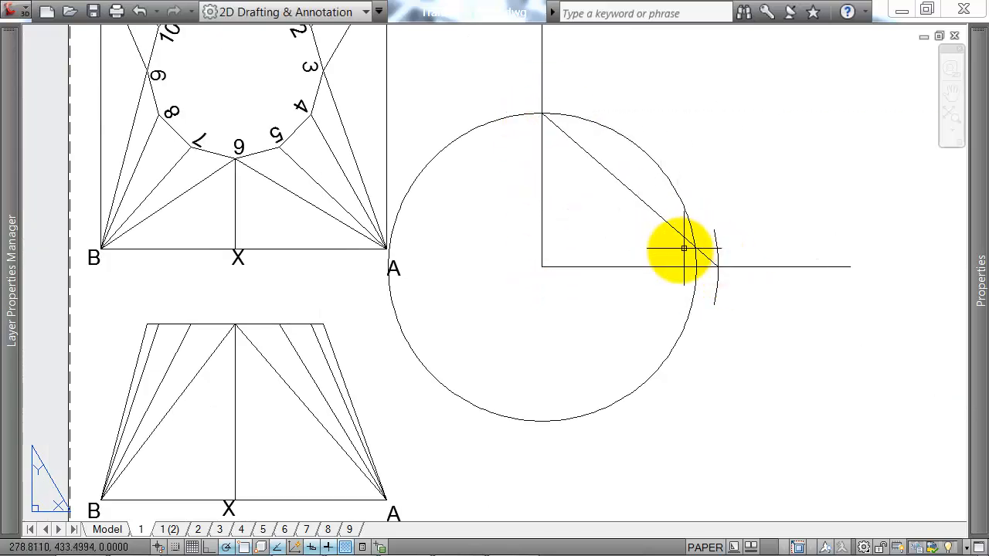
Replace the circle at the true-length diagram's corner with one centred on the sloping line's lower end, passing through its upper end.
{"action": "key", "text": "c"}
{"action": "key", "text": "Return"}
{"action": "key", "text": "Escape"}
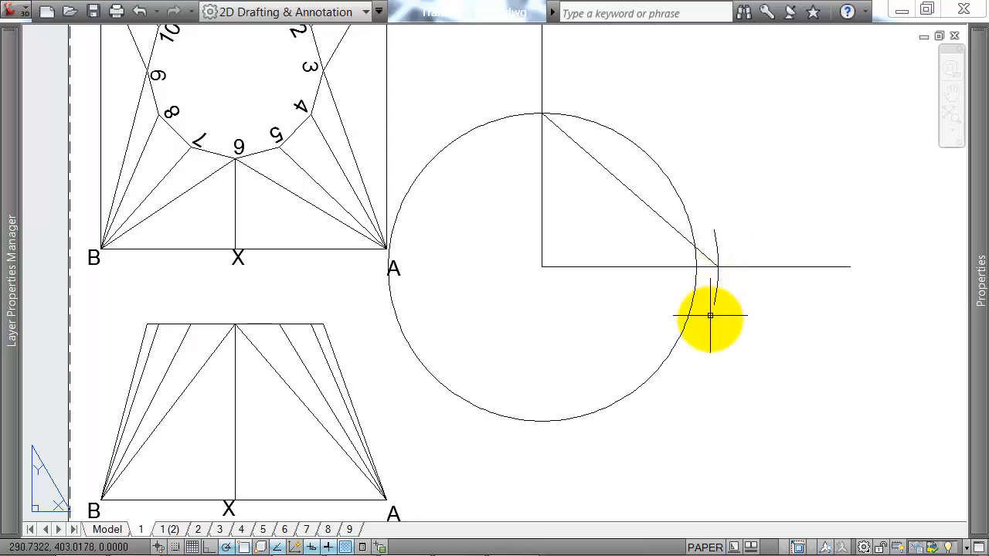
{"action": "left_click", "coordinate": [708, 319]}
{"action": "key", "text": "c"}
{"action": "key", "text": "Return"}
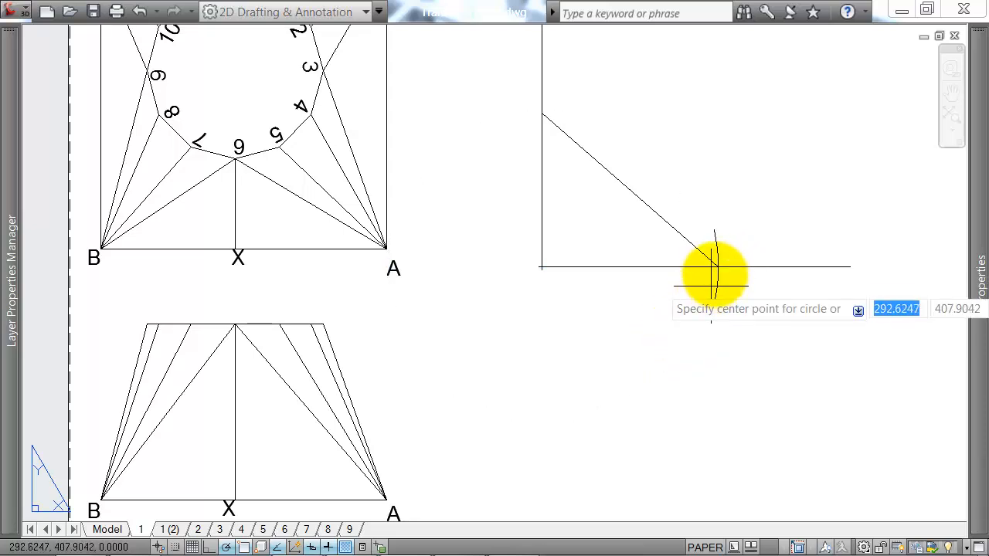
{"action": "left_click", "coordinate": [717, 266]}
{"action": "left_click", "coordinate": [542, 113]}
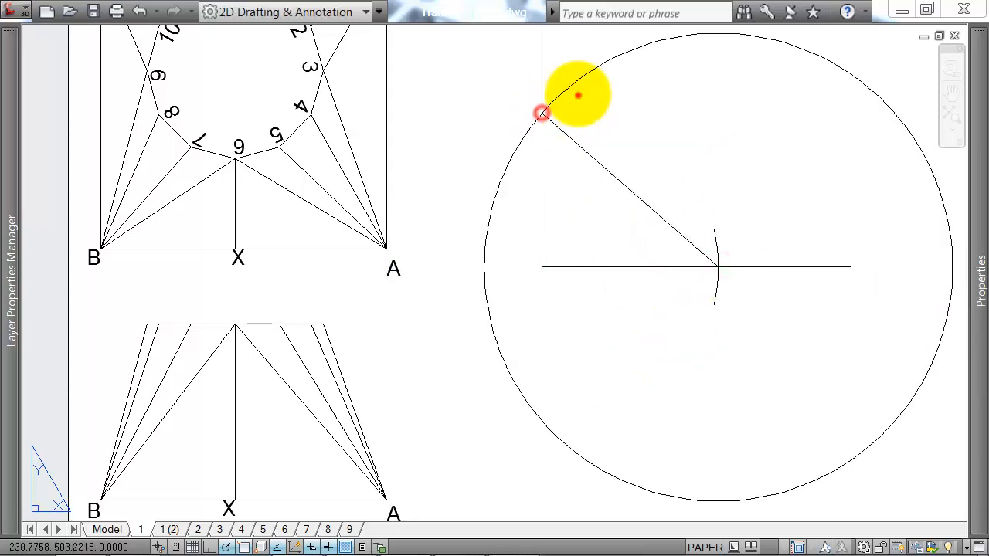
Move the true-length circle from the sloping line's lower end onto point A of the flat pattern.
{"action": "left_click", "coordinate": [543, 111]}
{"action": "key", "text": "m"}
{"action": "key", "text": "Return"}
{"action": "left_click", "coordinate": [718, 266]}
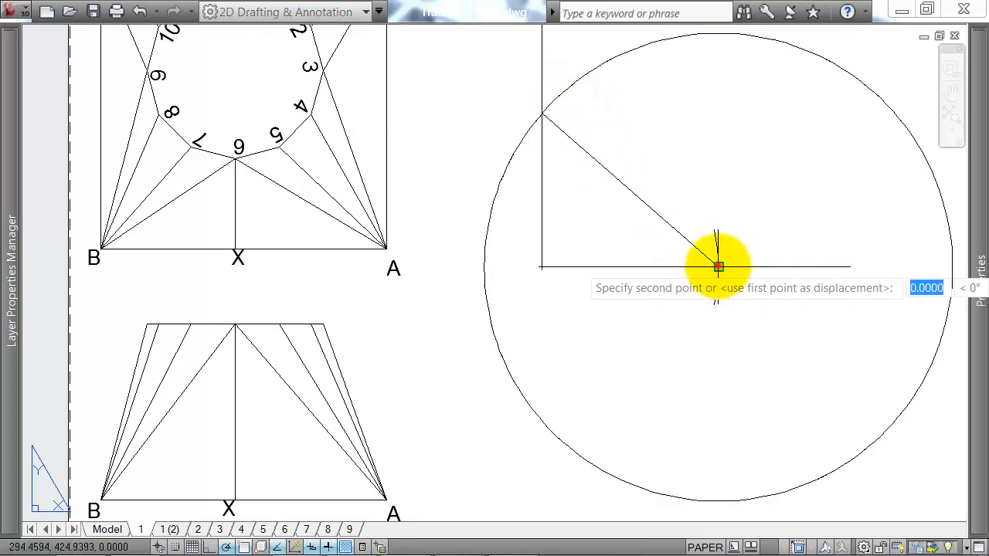
{"action": "scroll", "coordinate": [718, 267], "scroll_direction": "down", "scroll_amount": 1}
{"action": "middle_click_drag", "start_coordinate": [591, 420], "coordinate": [500, 97]}
{"action": "middle_click_drag", "start_coordinate": [445, 473], "coordinate": [429, 342]}
{"action": "scroll", "coordinate": [449, 351], "scroll_direction": "up", "scroll_amount": 2}
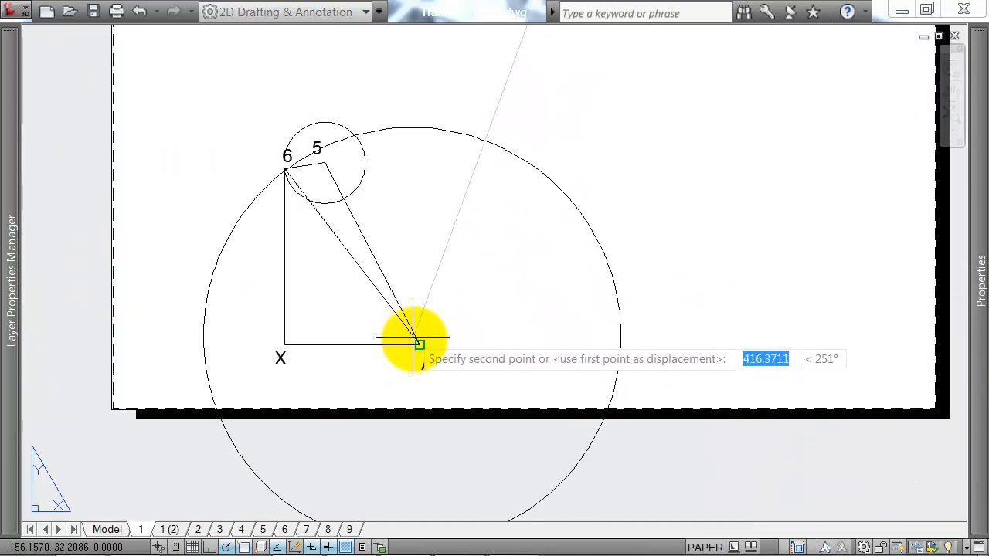
{"action": "left_click", "coordinate": [420, 343]}
Draw connected lines from flat-pattern point A to the two circles' intersection beyond point 5, and on to point 5.
{"action": "key", "text": "l"}
{"action": "key", "text": "Return"}
{"action": "left_click", "coordinate": [419, 344]}
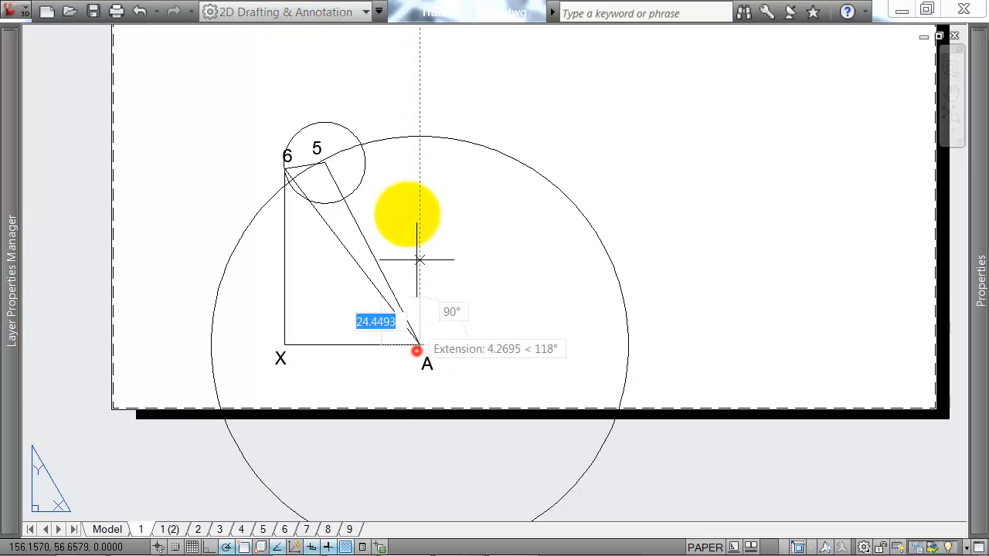
{"action": "scroll", "coordinate": [380, 168], "scroll_direction": "up", "scroll_amount": 3}
{"action": "scroll", "coordinate": [459, 228], "scroll_direction": "down", "scroll_amount": 2}
{"action": "key", "text": "Escape"}
{"action": "key", "text": "Return"}
{"action": "left_click", "coordinate": [456, 414]}
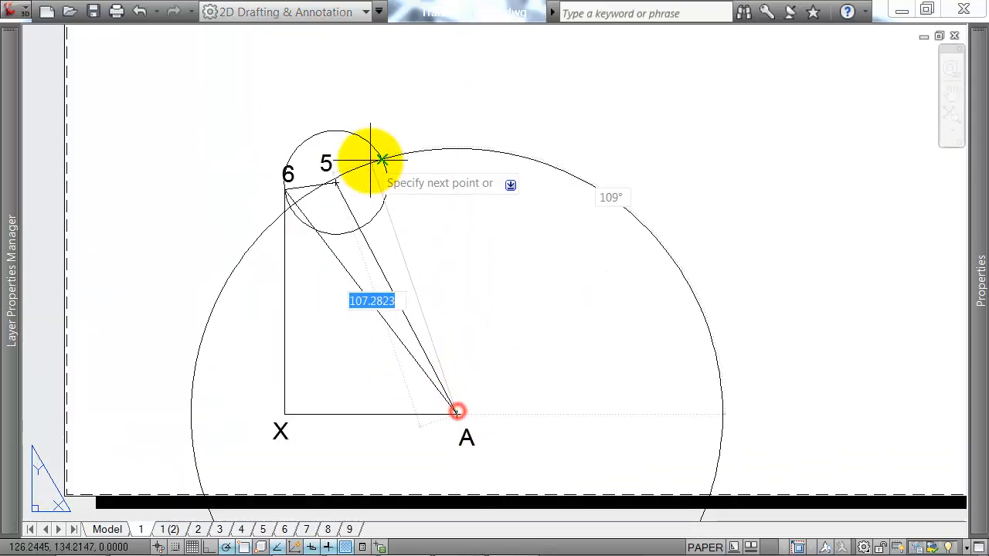
{"action": "scroll", "coordinate": [386, 159], "scroll_direction": "up", "scroll_amount": 2}
{"action": "left_click", "coordinate": [393, 158]}
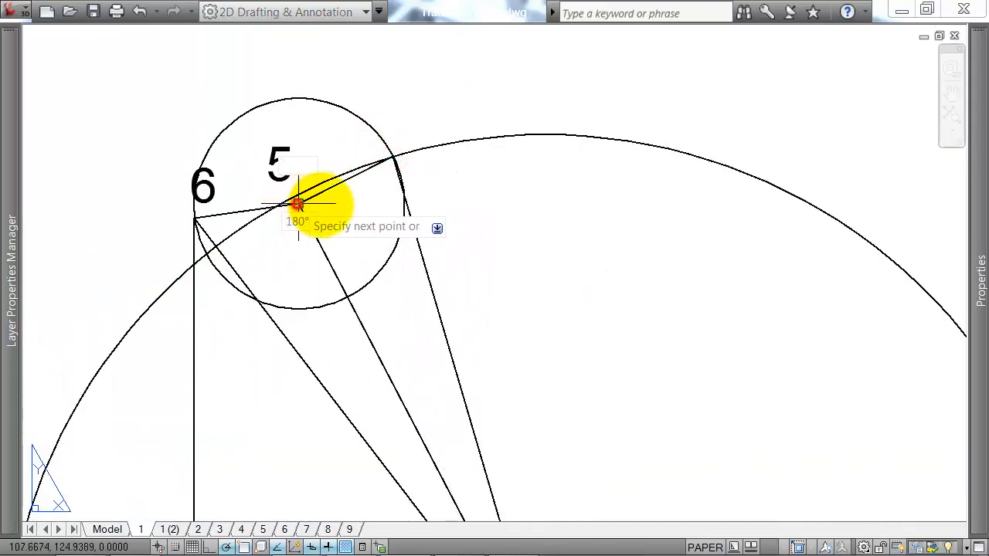
{"action": "left_click", "coordinate": [297, 204]}
{"action": "key", "text": "Return"}
Delete both construction circles around the flat pattern.
{"action": "left_click", "coordinate": [410, 157]}
{"action": "left_click", "coordinate": [361, 117]}
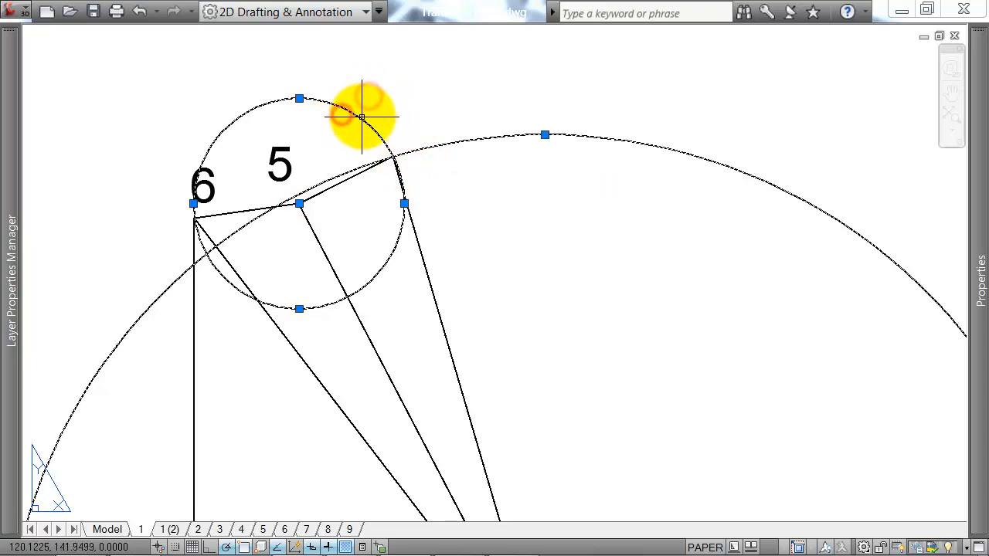
{"action": "key", "text": "Delete"}
{"action": "scroll", "coordinate": [515, 192], "scroll_direction": "down", "scroll_amount": 4}
{"action": "scroll", "coordinate": [464, 186], "scroll_direction": "up", "scroll_amount": 3}
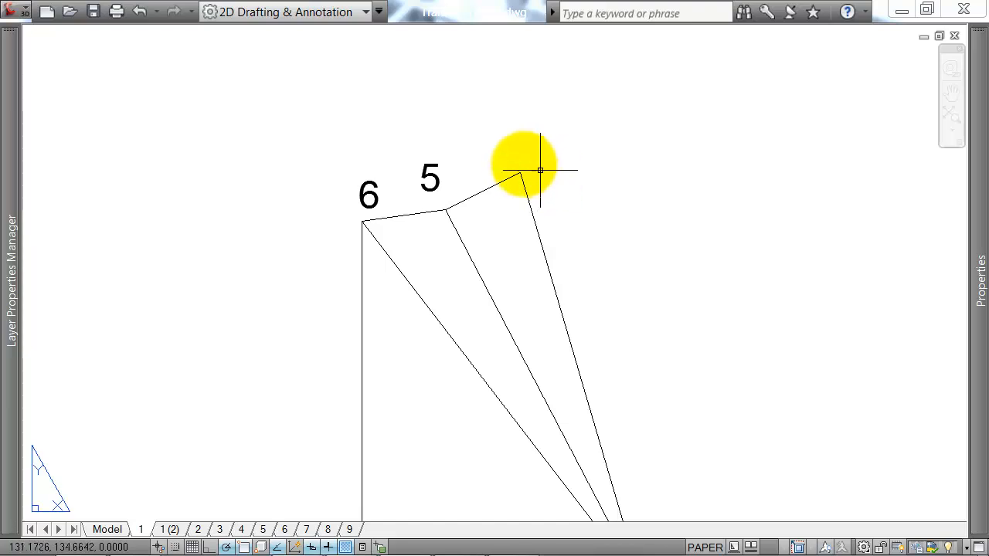
{"action": "type", "text": "c"}
{"action": "key", "text": "Return"}
{"action": "left_click", "coordinate": [570, 133]}
{"action": "key", "text": "Return"}
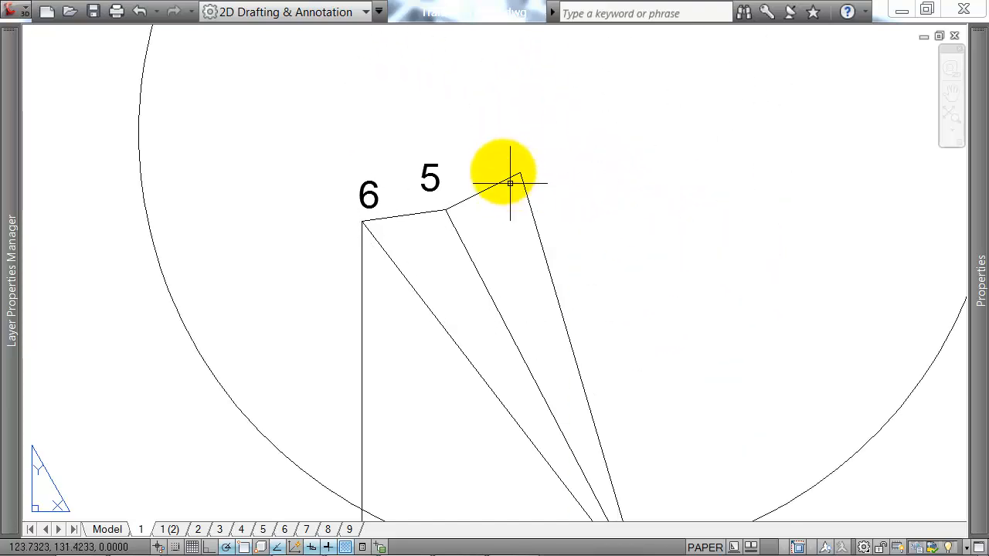
{"action": "left_click", "coordinate": [216, 209]}
{"action": "left_click", "coordinate": [128, 256]}
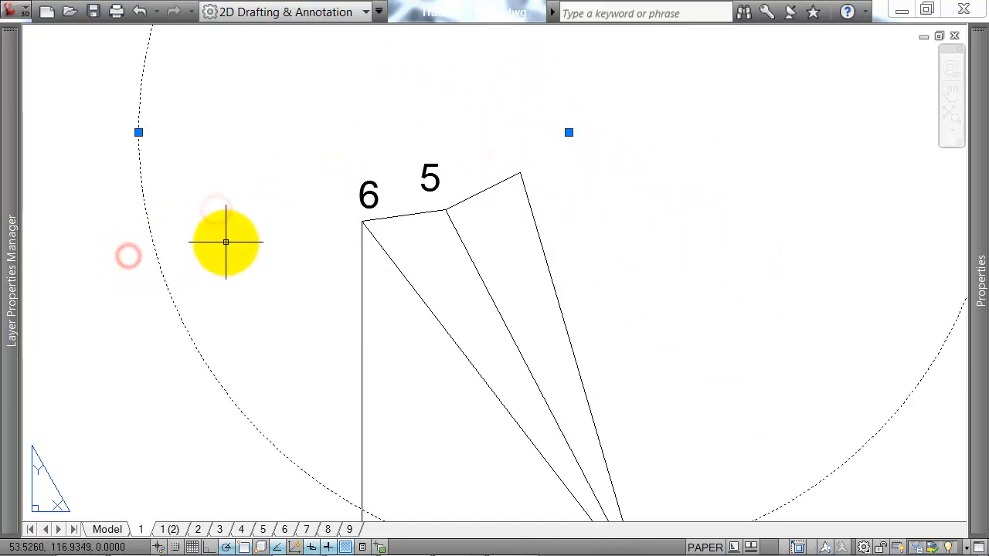
{"action": "key", "text": "Delete"}
Draw a circle centred on plan corner A that passes through point 3.
{"action": "scroll", "coordinate": [469, 214], "scroll_direction": "down", "scroll_amount": 6}
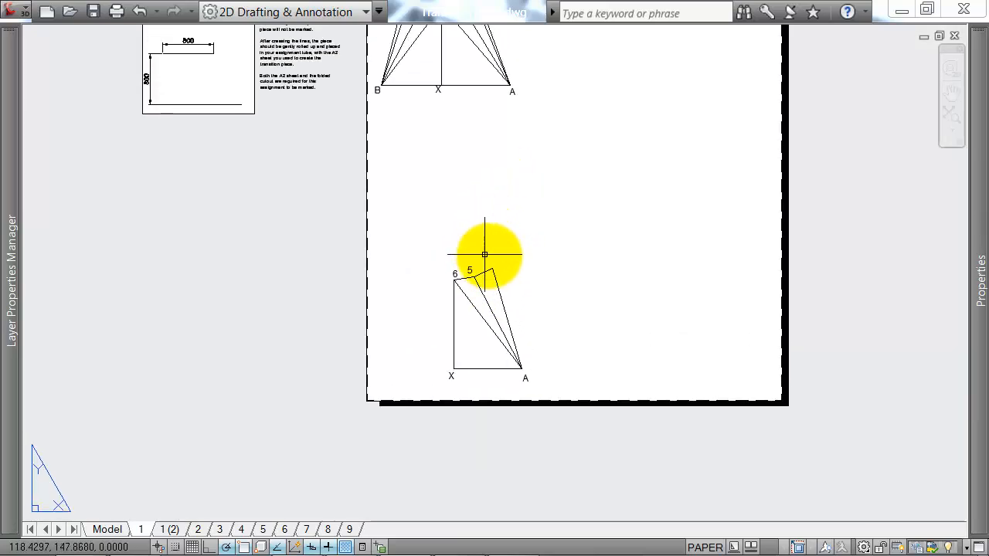
{"action": "middle_click_drag", "start_coordinate": [491, 191], "coordinate": [494, 314]}
{"action": "middle_click_drag", "start_coordinate": [512, 119], "coordinate": [518, 225]}
{"action": "scroll", "coordinate": [491, 158], "scroll_direction": "up", "scroll_amount": 4}
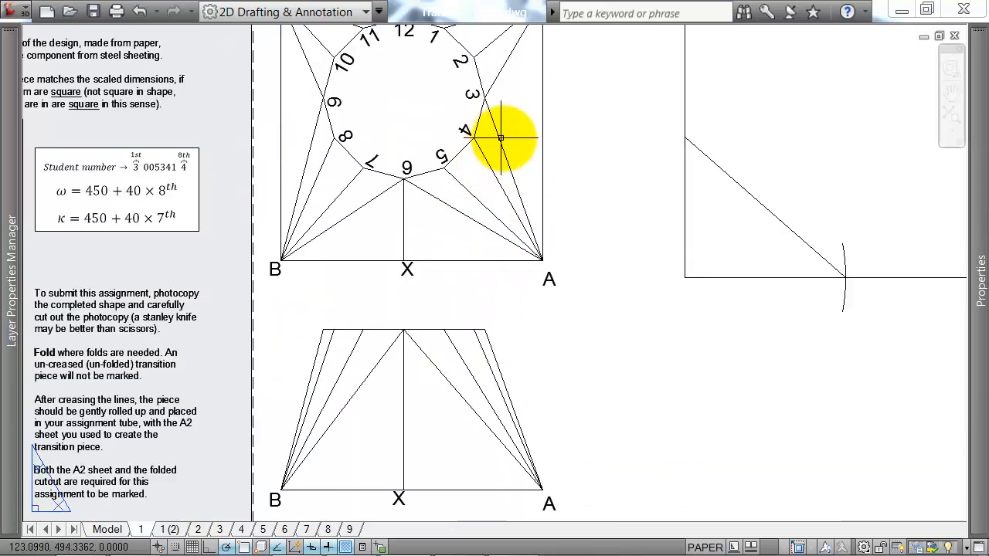
{"action": "type", "text": "c"}
{"action": "key", "text": "Return"}
{"action": "left_click", "coordinate": [543, 259]}
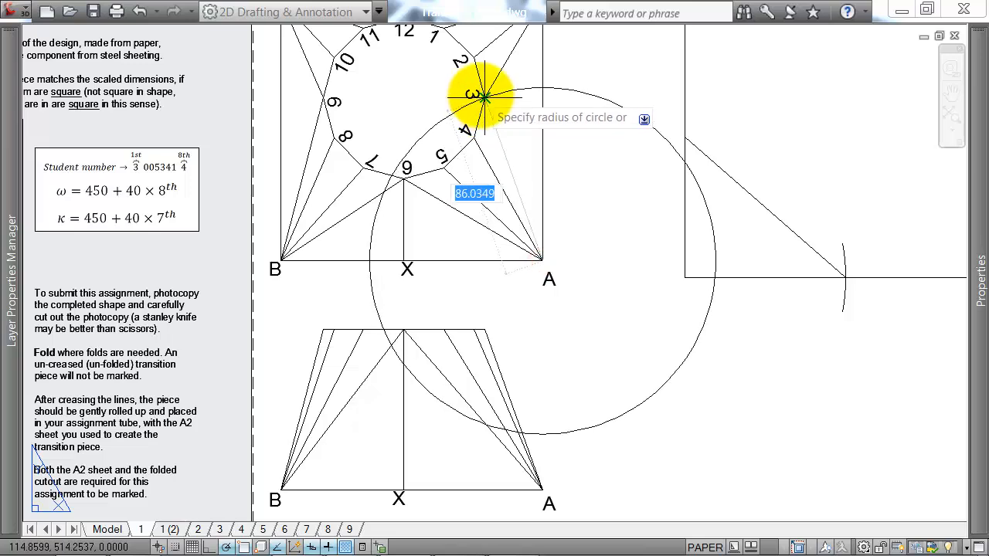
{"action": "left_click", "coordinate": [484, 97]}
Move the circle through plan point 3 from corner A onto the true-length diagram's corner.
{"action": "left_click", "coordinate": [590, 92]}
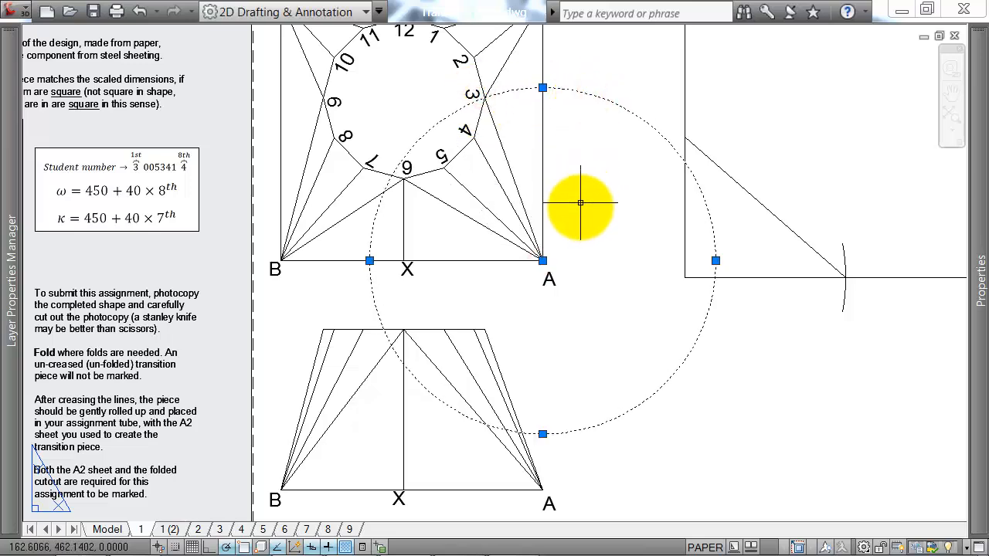
{"action": "type", "text": "m"}
{"action": "key", "text": "Return"}
{"action": "left_click", "coordinate": [542, 259]}
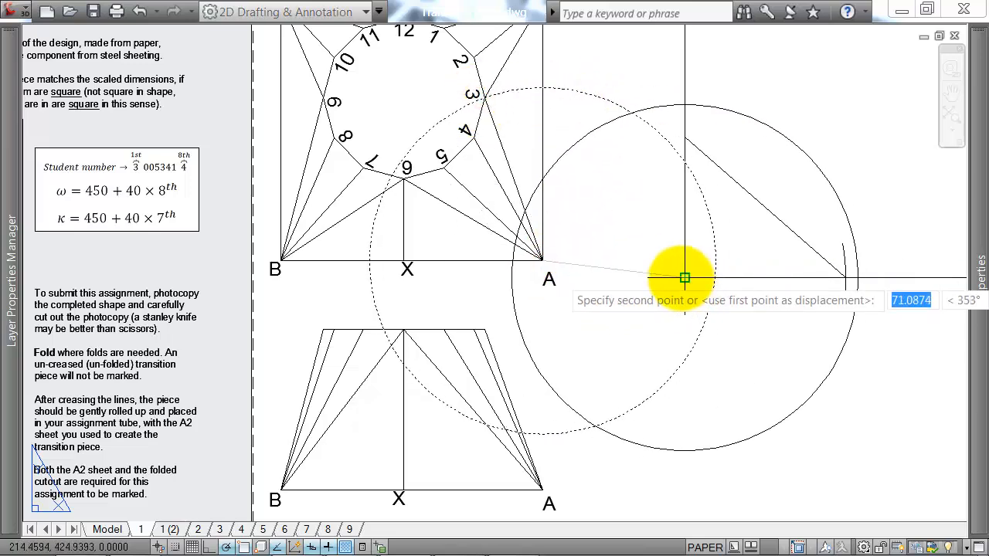
{"action": "left_click", "coordinate": [685, 276]}
Replace the sloping true-length line with one from the new circle's crossing on the vertical to the arc's crossing on the horizontal.
{"action": "left_click", "coordinate": [772, 213]}
{"action": "key", "text": "Delete"}
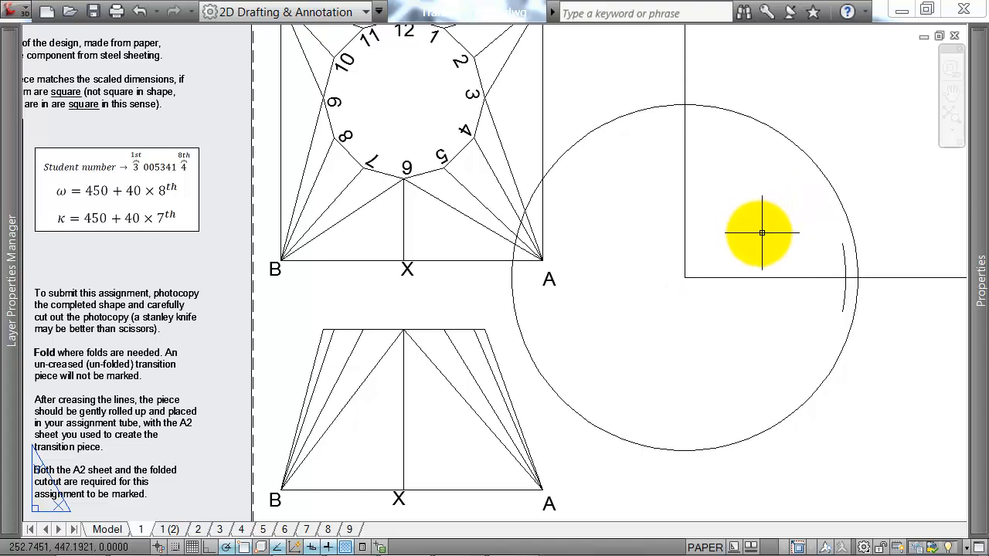
{"action": "key", "text": "Return"}
{"action": "left_click", "coordinate": [685, 104]}
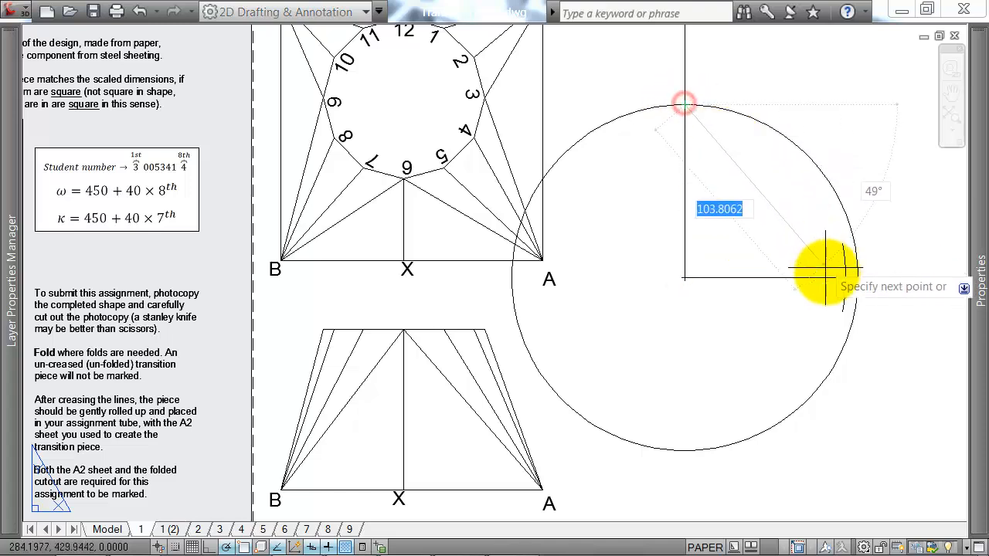
{"action": "left_click", "coordinate": [845, 276]}
{"action": "key", "text": "Escape"}
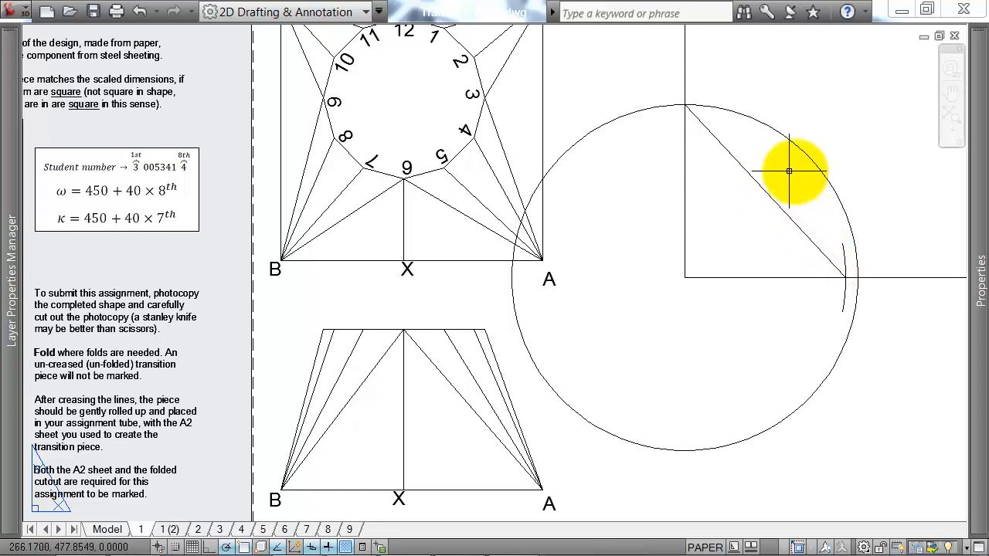
Delete the circle at the diagram's corner and draw one centred on the new sloping line's lower end through its upper end.
{"action": "left_click", "coordinate": [817, 173]}
{"action": "left_click", "coordinate": [808, 156]}
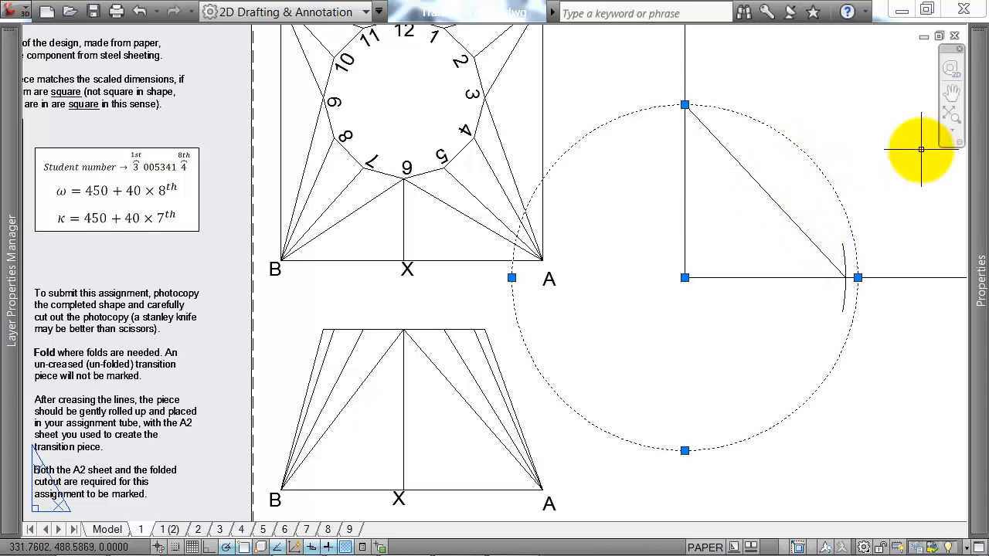
{"action": "type", "text": "c"}
{"action": "key", "text": "Return"}
{"action": "left_click", "coordinate": [845, 277]}
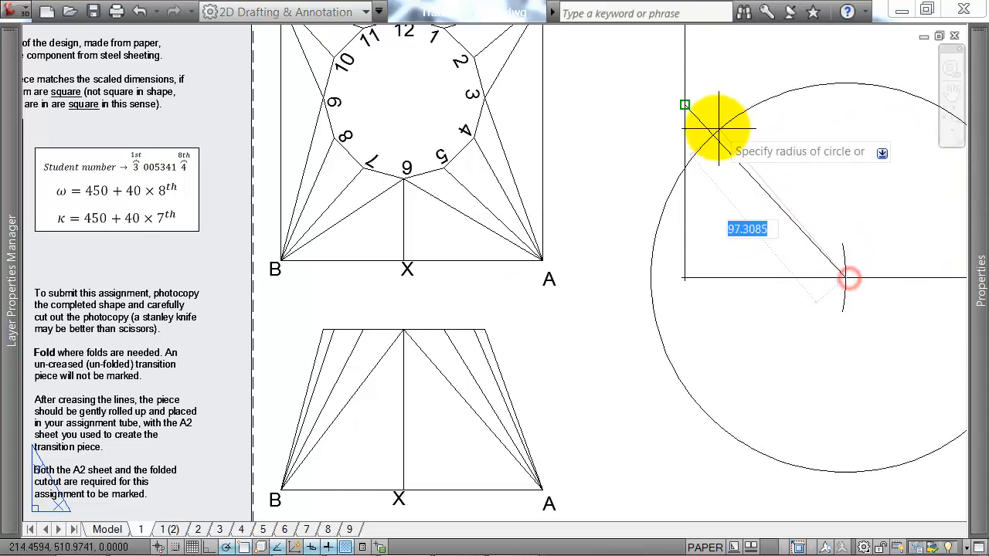
{"action": "left_click", "coordinate": [684, 102]}
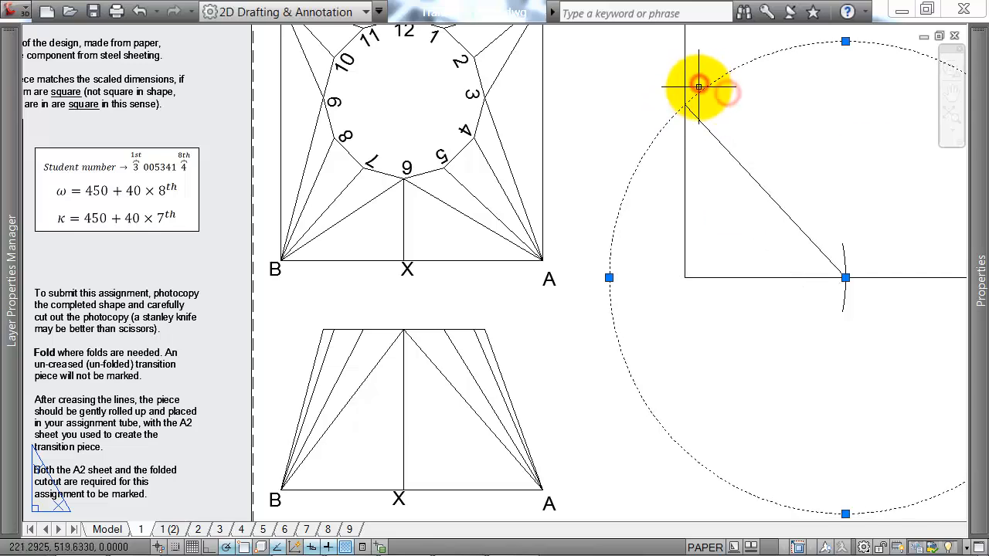
Move the new true-length circle from the sloping line's lower end onto point A of the flat pattern.
{"action": "type", "text": "m"}
{"action": "key", "text": "Return"}
{"action": "left_click", "coordinate": [845, 276]}
{"action": "scroll", "coordinate": [784, 336], "scroll_direction": "down", "scroll_amount": 5}
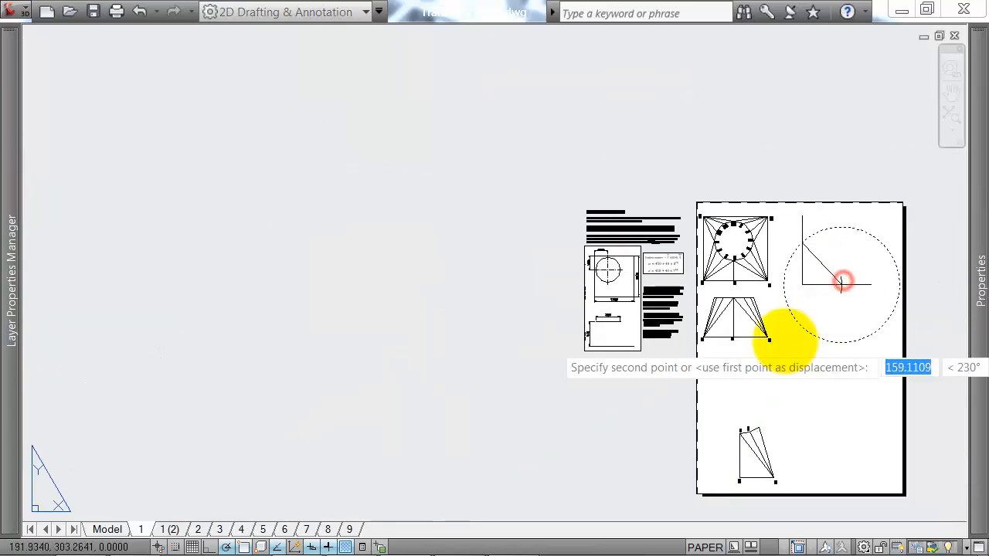
{"action": "scroll", "coordinate": [695, 353], "scroll_direction": "up", "scroll_amount": 8}
{"action": "left_click", "coordinate": [721, 428]}
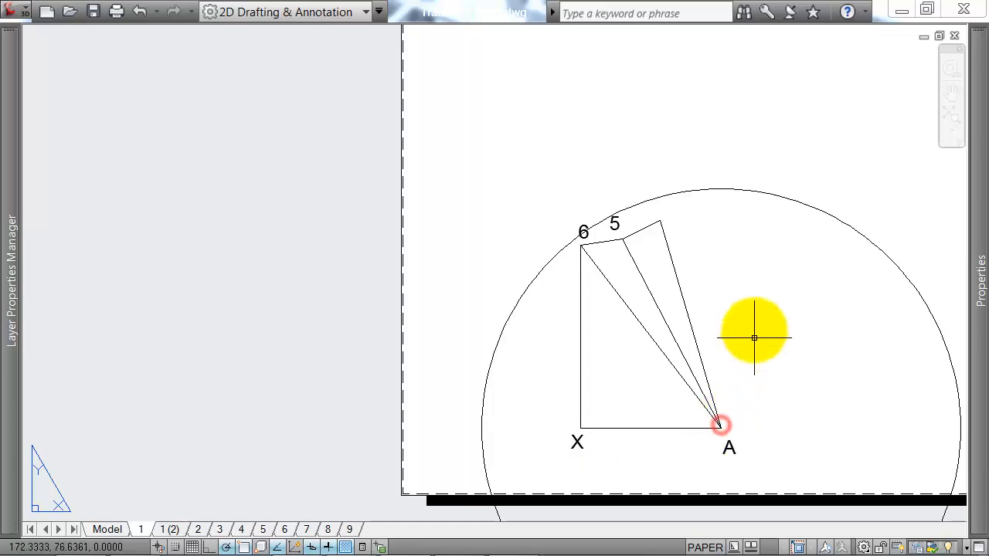
Draw a circle centred on the flat pattern's unlabelled top corner and passing through point 5.
{"action": "scroll", "coordinate": [640, 227], "scroll_direction": "down", "scroll_amount": 6}
{"action": "scroll", "coordinate": [657, 292], "scroll_direction": "up", "scroll_amount": 2}
{"action": "type", "text": "c"}
{"action": "key", "text": "Return"}
{"action": "scroll", "coordinate": [640, 287], "scroll_direction": "up", "scroll_amount": 5}
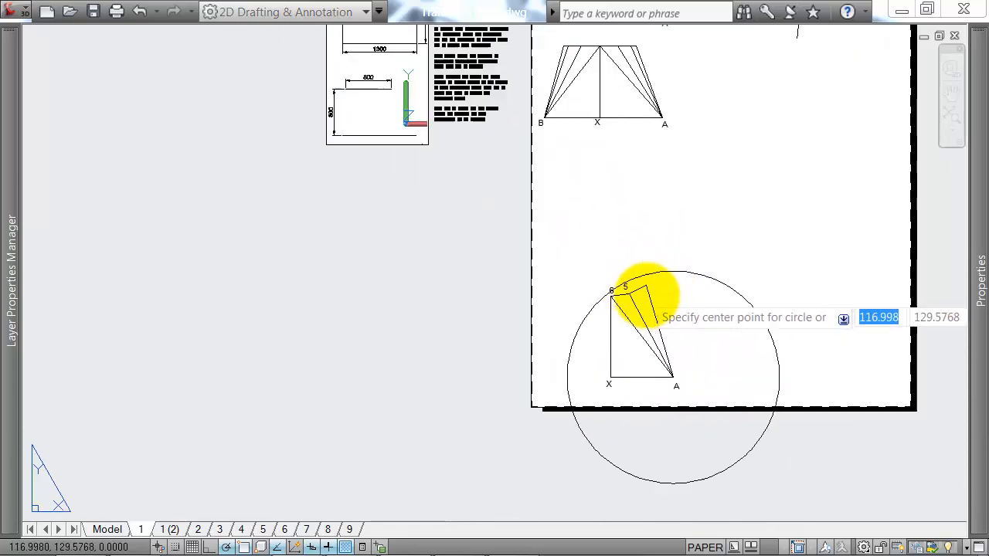
{"action": "left_click", "coordinate": [641, 283]}
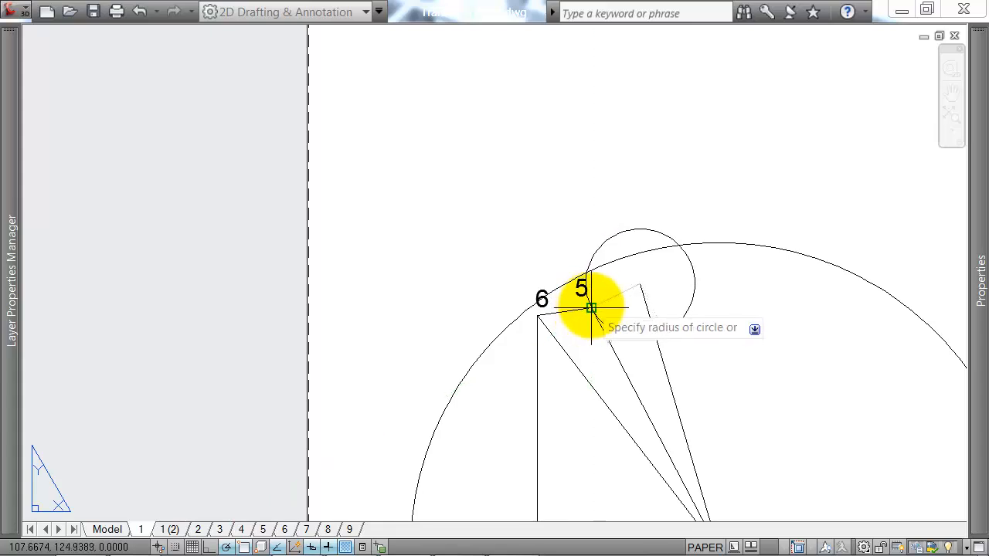
{"action": "left_click", "coordinate": [591, 308]}
Draw lines from the small circle's centre to its right-hand crossing with the large circle and on to A, and delete the large circle.
{"action": "left_click", "coordinate": [640, 285]}
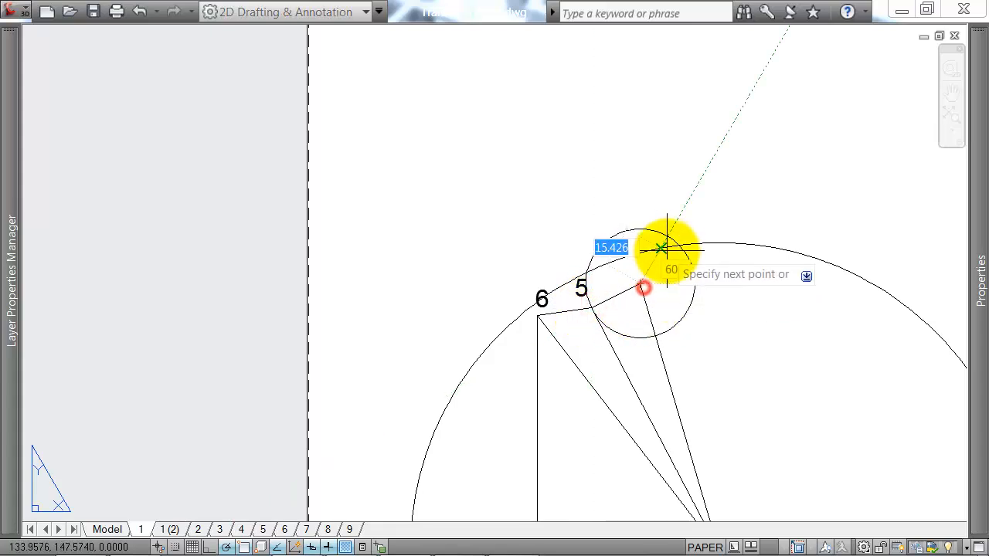
{"action": "middle_click_drag", "start_coordinate": [781, 380], "coordinate": [677, 181]}
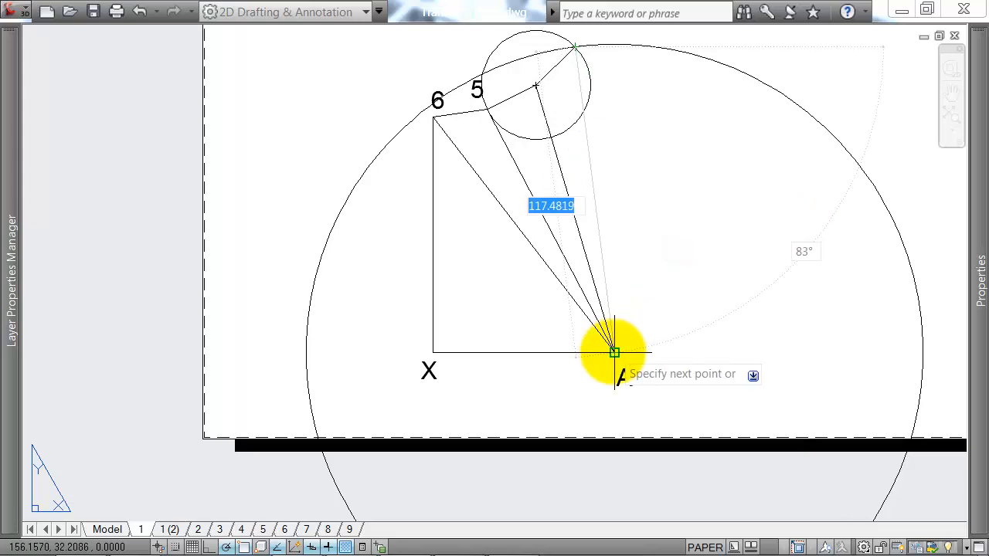
{"action": "left_click", "coordinate": [614, 352]}
{"action": "scroll", "coordinate": [671, 302], "scroll_direction": "down", "scroll_amount": 1}
{"action": "key", "text": "Escape"}
{"action": "left_click", "coordinate": [690, 139]}
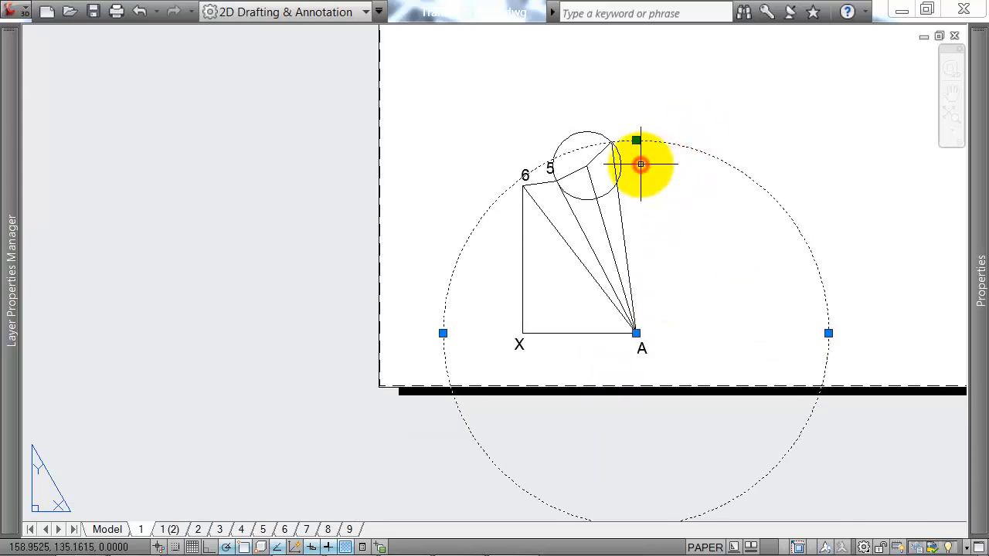
Copy the labels 3 and 4 from the plan view to the new corners of the flat pattern.
{"action": "scroll", "coordinate": [641, 162], "scroll_direction": "down", "scroll_amount": 1}
{"action": "mouse_move", "coordinate": [652, 144]}
{"action": "middle_mouse_down"}
{"action": "mouse_move", "coordinate": [665, 187]}
{"action": "mouse_move", "coordinate": [646, 314]}
{"action": "middle_mouse_up"}
{"action": "middle_click_drag", "start_coordinate": [615, 51], "coordinate": [611, 176]}
{"action": "scroll", "coordinate": [599, 134], "scroll_direction": "up", "scroll_amount": 3}
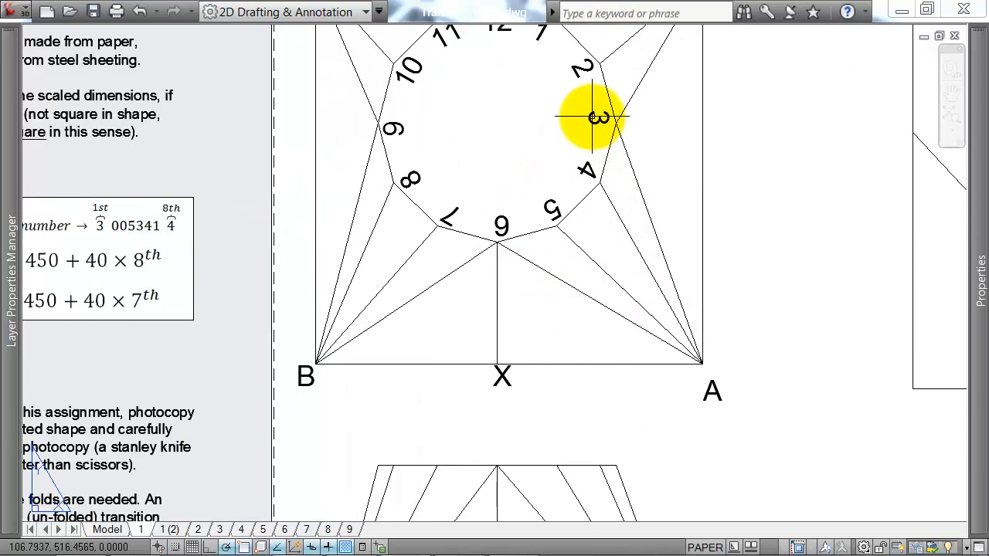
{"action": "left_click", "coordinate": [578, 176]}
{"action": "type", "text": "co"}
{"action": "key", "text": "Return"}
{"action": "left_click", "coordinate": [578, 168]}
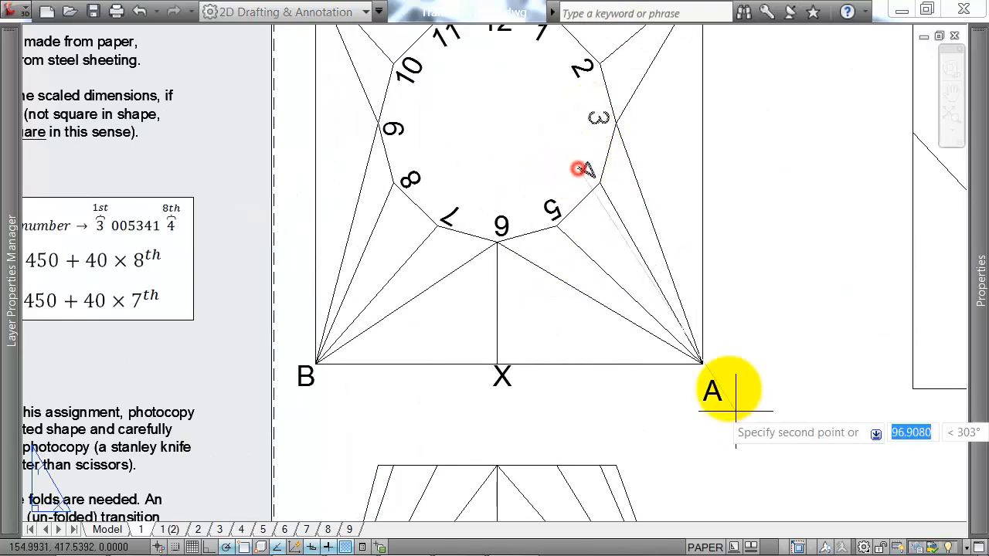
{"action": "middle_click_drag", "start_coordinate": [735, 410], "coordinate": [622, 143]}
{"action": "middle_click_drag", "start_coordinate": [656, 395], "coordinate": [612, 130]}
{"action": "middle_click_drag", "start_coordinate": [618, 394], "coordinate": [592, 152]}
{"action": "middle_click_drag", "start_coordinate": [486, 364], "coordinate": [486, 243]}
{"action": "scroll", "coordinate": [469, 256], "scroll_direction": "up", "scroll_amount": 2}
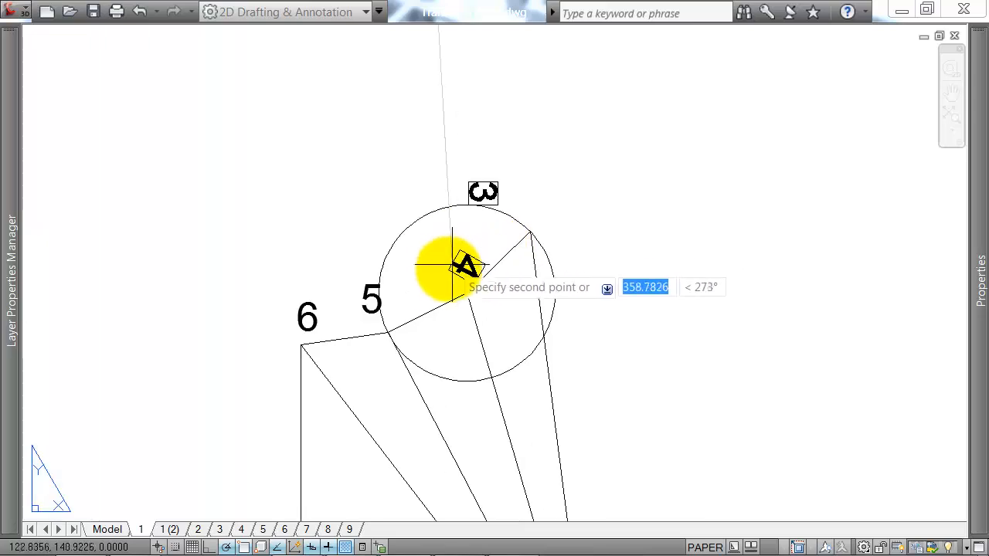
{"action": "left_click", "coordinate": [439, 264]}
{"action": "key", "text": "Return"}
Move the copied label 3 closer to the newest corner of the flat pattern.
{"action": "left_click", "coordinate": [465, 194]}
{"action": "type", "text": "m"}
{"action": "key", "text": "Return"}
{"action": "left_click", "coordinate": [564, 144]}
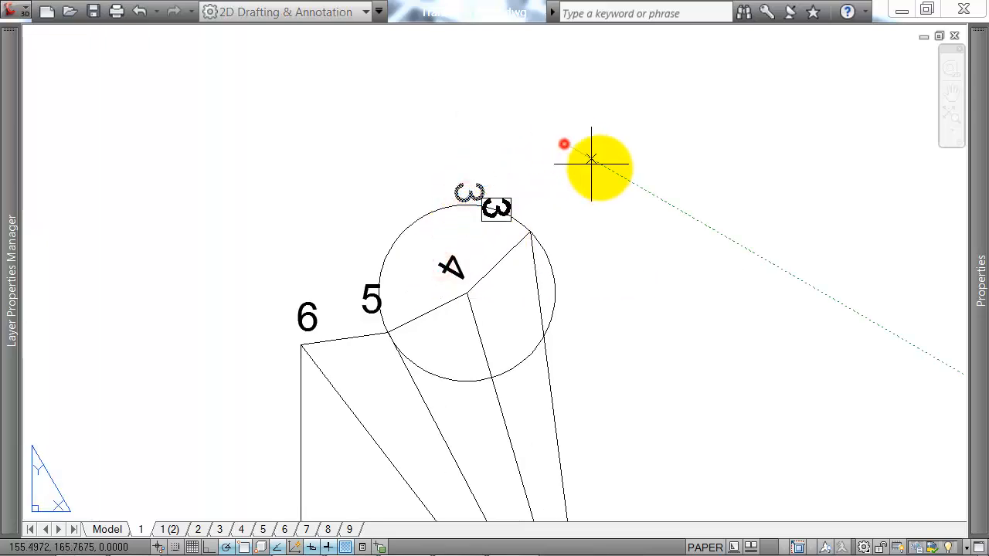
{"action": "left_click", "coordinate": [612, 165]}
Change the rotation of the flat pattern's labels 3 and 4 so both read upright.
{"action": "left_click", "coordinate": [523, 221]}
{"action": "left_click", "coordinate": [453, 265]}
{"action": "mouse_move", "coordinate": [979, 278]}
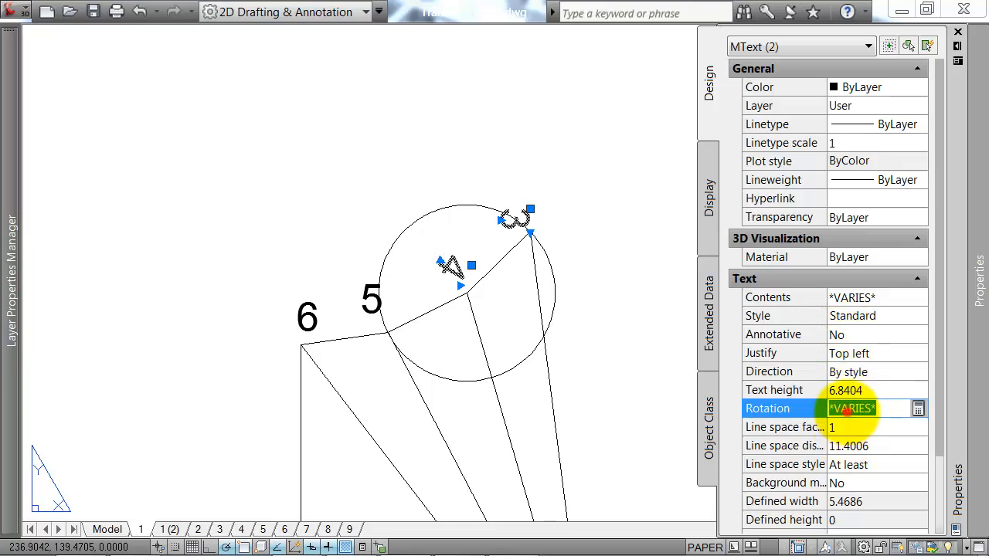
{"action": "key", "text": "Return"}
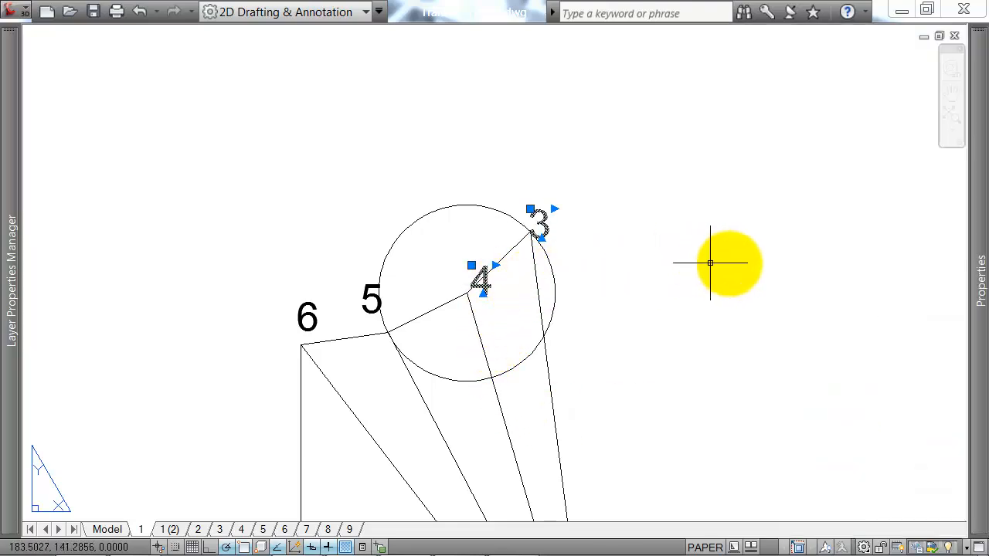
Shift labels 3 and 4 together up and to the left, next to their corners.
{"action": "type", "text": "m"}
{"action": "key", "text": "Return"}
{"action": "left_click", "coordinate": [748, 255]}
{"action": "left_click", "coordinate": [726, 248]}
Check the spacing by moving the small circle's centre from point 4 to point 3, and delete the circle.
{"action": "scroll", "coordinate": [630, 197], "scroll_direction": "down", "scroll_amount": 2}
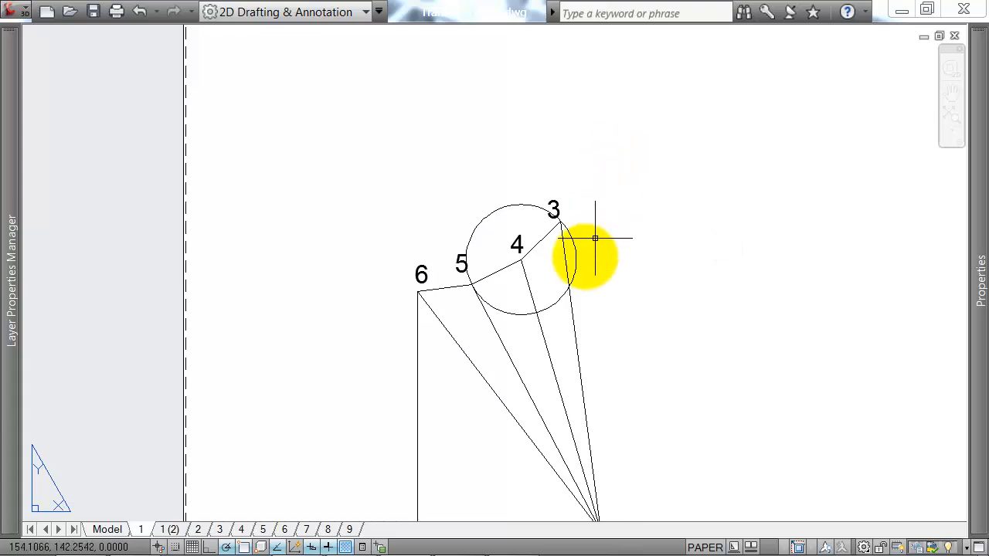
{"action": "key", "text": "Return"}
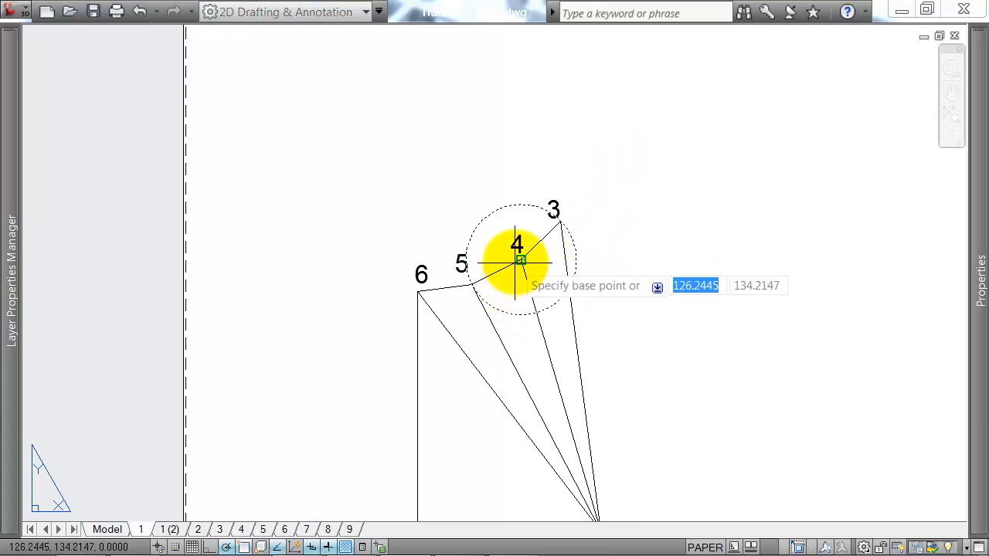
{"action": "left_click", "coordinate": [520, 261]}
{"action": "left_click", "coordinate": [560, 222]}
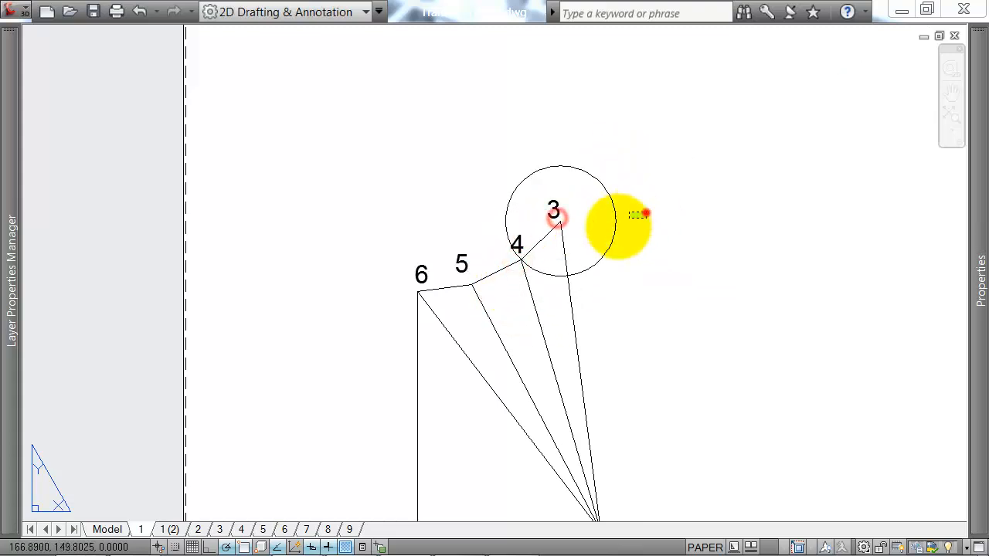
Draw a circle in the plan view centred on corner A and passing through corner D.
{"action": "scroll", "coordinate": [614, 228], "scroll_direction": "down", "scroll_amount": 6}
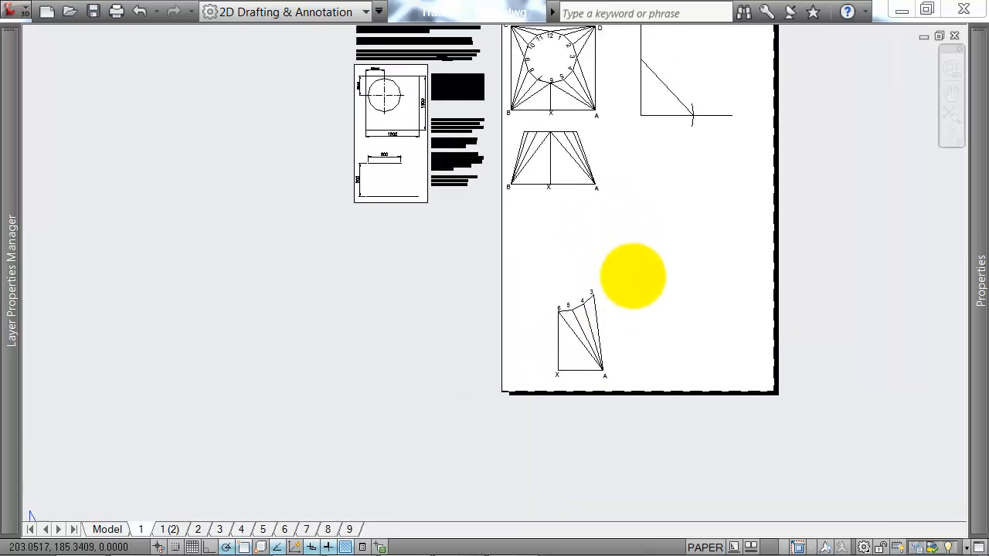
{"action": "scroll", "coordinate": [633, 216], "scroll_direction": "up", "scroll_amount": 4}
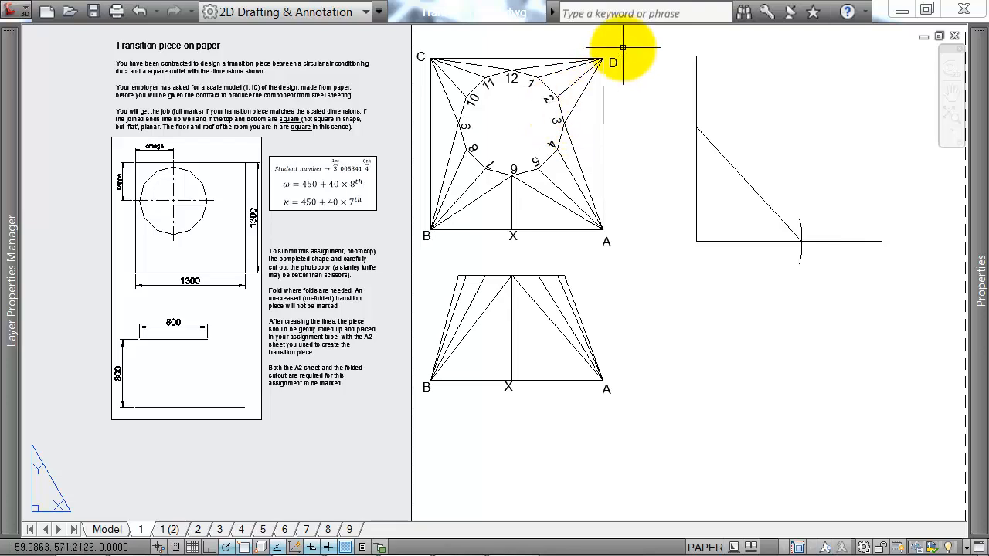
{"action": "left_click", "coordinate": [605, 160]}
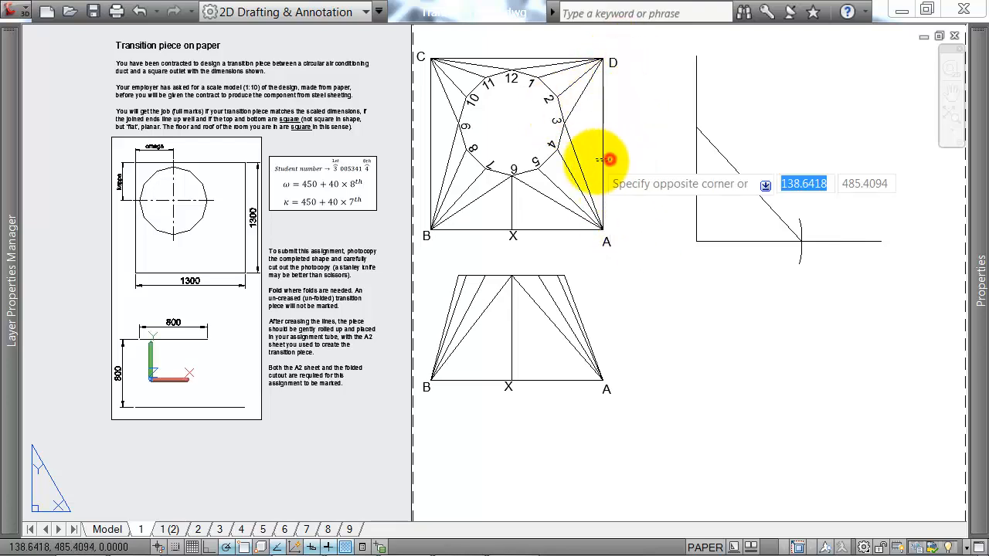
{"action": "left_click", "coordinate": [596, 160]}
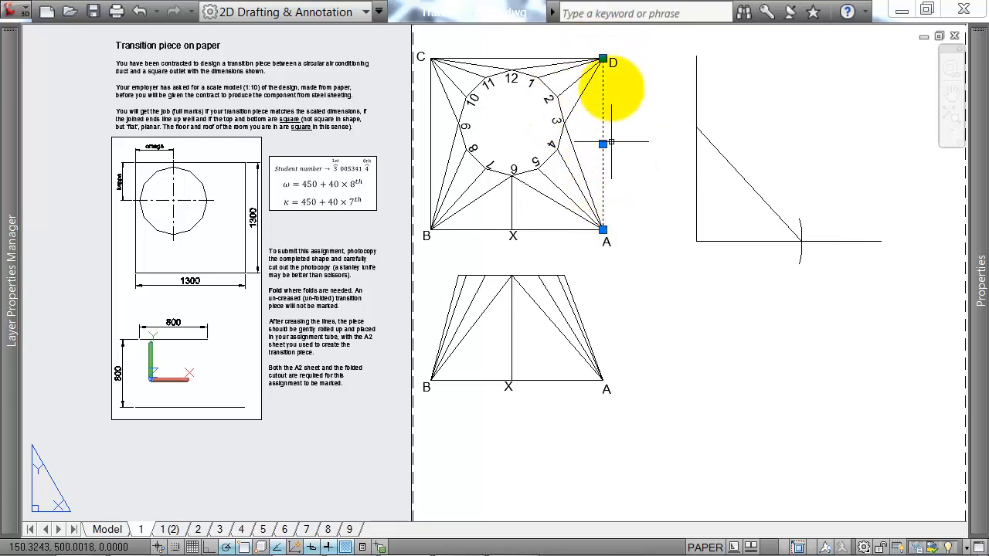
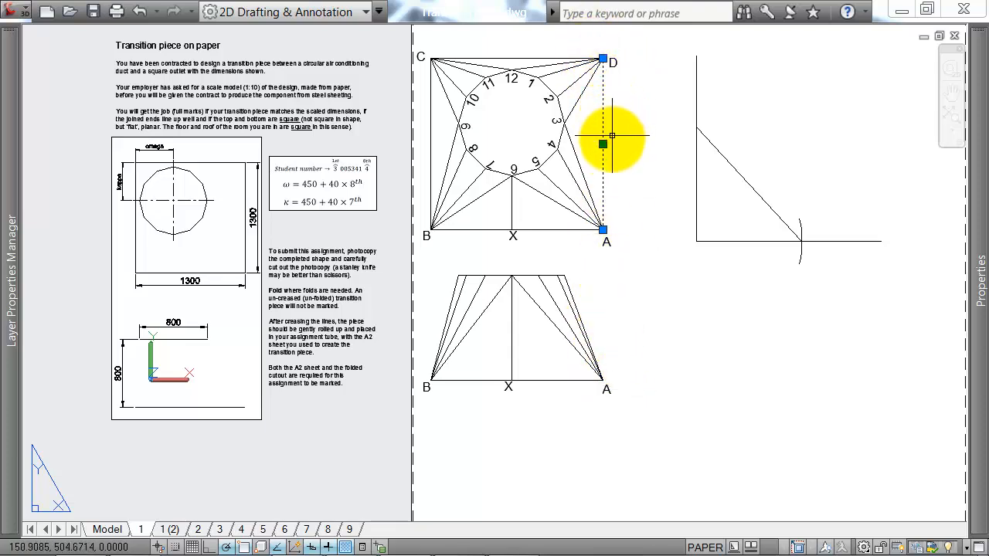
{"action": "type", "text": "c"}
{"action": "key", "text": "Return"}
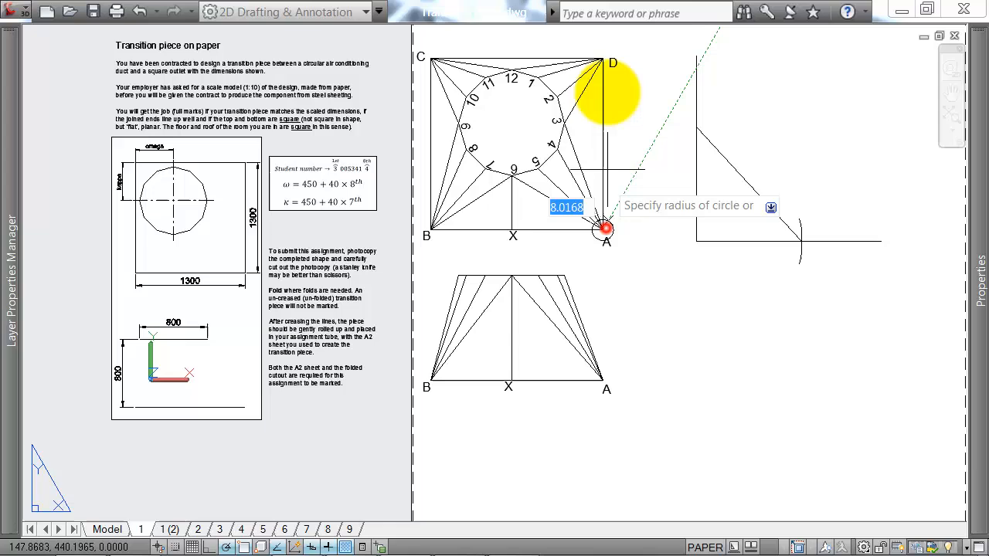
{"action": "left_click", "coordinate": [603, 59]}
Move the circle through D from plan corner A onto point A of the flat pattern.
{"action": "left_click", "coordinate": [695, 371]}
{"action": "type", "text": "co"}
{"action": "key", "text": "space"}
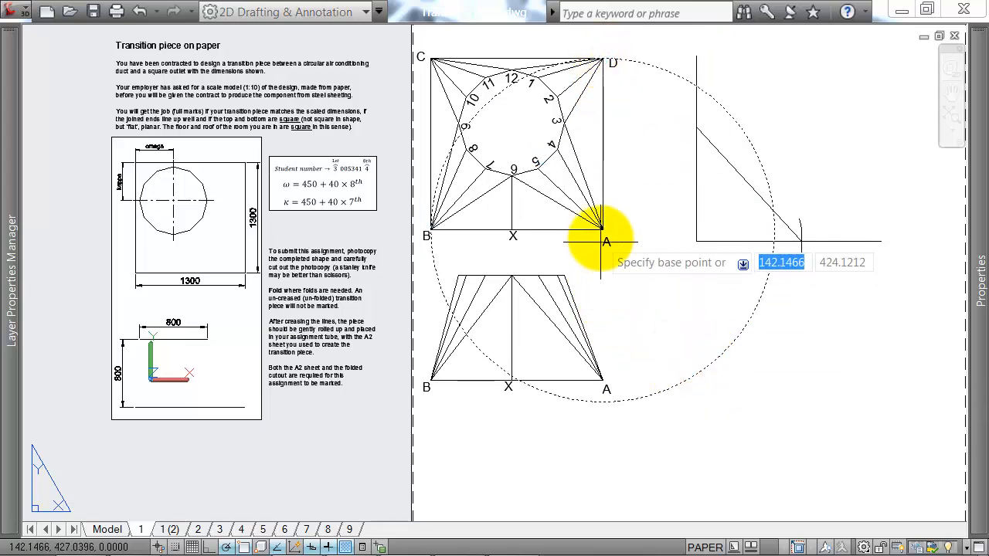
{"action": "left_click", "coordinate": [603, 230]}
{"action": "scroll", "coordinate": [684, 282], "scroll_direction": "down", "scroll_amount": 1}
{"action": "mouse_move", "coordinate": [727, 414]}
{"action": "middle_mouse_down"}
{"action": "mouse_move", "coordinate": [657, 201]}
{"action": "mouse_move", "coordinate": [625, 263]}
{"action": "middle_mouse_up"}
{"action": "scroll", "coordinate": [610, 386], "scroll_direction": "up", "scroll_amount": 3}
{"action": "scroll", "coordinate": [541, 344], "scroll_direction": "up", "scroll_amount": 3}
{"action": "left_click", "coordinate": [493, 336]}
Draw a circle in the plan view centred on point 3 and passing through corner D.
{"action": "scroll", "coordinate": [588, 303], "scroll_direction": "down", "scroll_amount": 2}
{"action": "scroll", "coordinate": [588, 303], "scroll_direction": "down", "scroll_amount": 1}
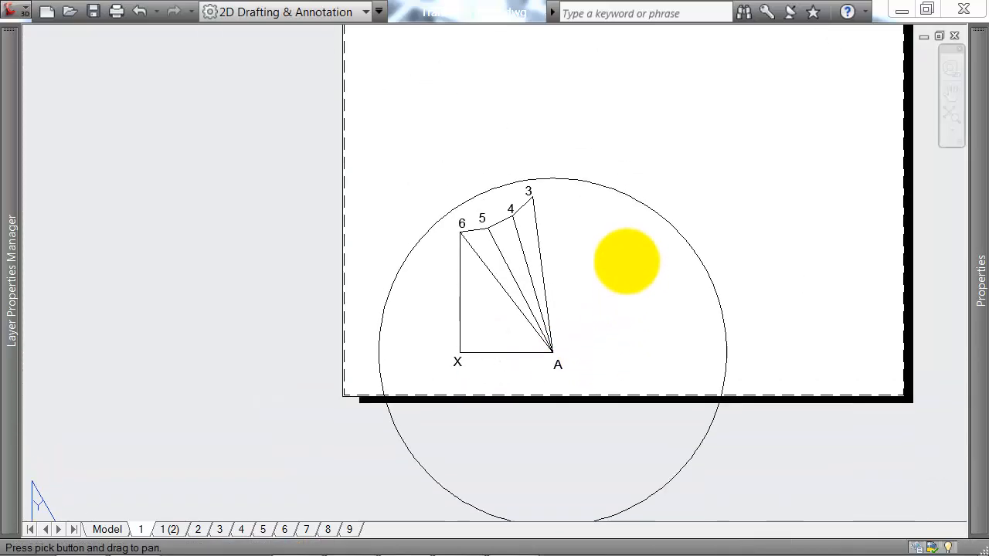
{"action": "middle_click_drag", "start_coordinate": [615, 223], "coordinate": [609, 272]}
{"action": "middle_click_drag", "start_coordinate": [604, 207], "coordinate": [629, 383]}
{"action": "middle_click_drag", "start_coordinate": [625, 146], "coordinate": [645, 287]}
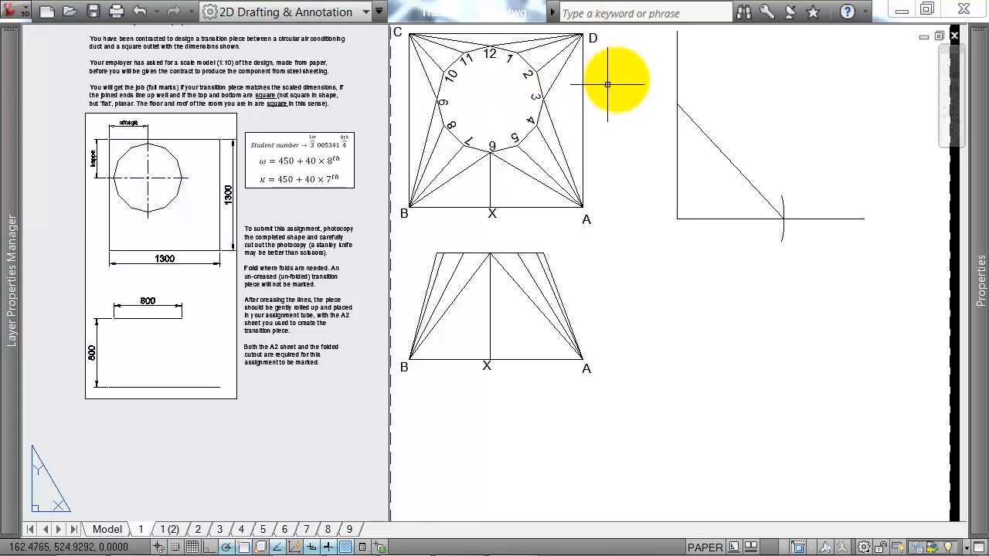
{"action": "middle_click_drag", "start_coordinate": [611, 82], "coordinate": [625, 150]}
{"action": "type", "text": "c"}
{"action": "key", "text": "Return"}
{"action": "scroll", "coordinate": [547, 159], "scroll_direction": "up", "scroll_amount": 1}
{"action": "left_click", "coordinate": [545, 157]}
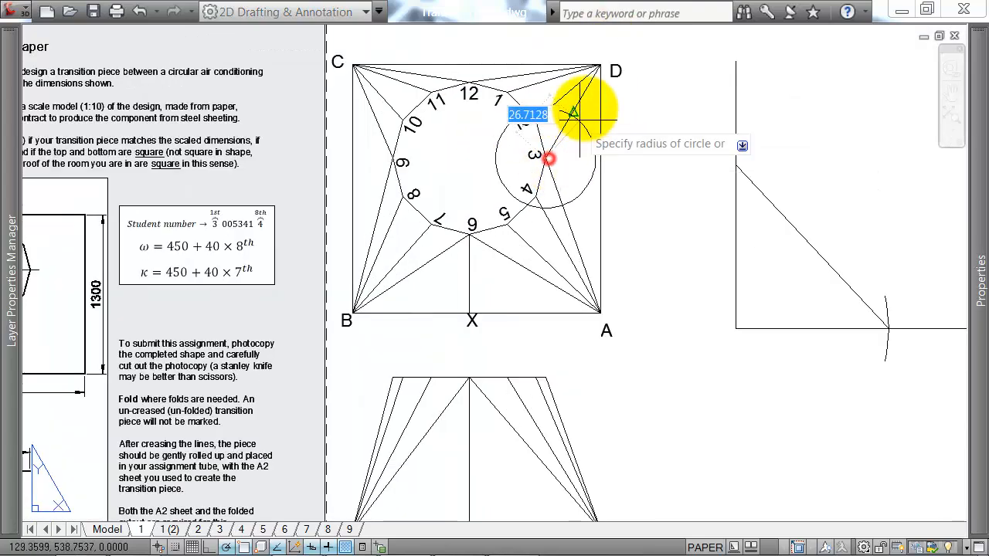
{"action": "left_click", "coordinate": [600, 65]}
Move the circle from plan point 3 onto the corner of the true-length diagram.
{"action": "left_click", "coordinate": [669, 128]}
{"action": "left_click", "coordinate": [626, 145]}
{"action": "type", "text": "m"}
{"action": "key", "text": "Return"}
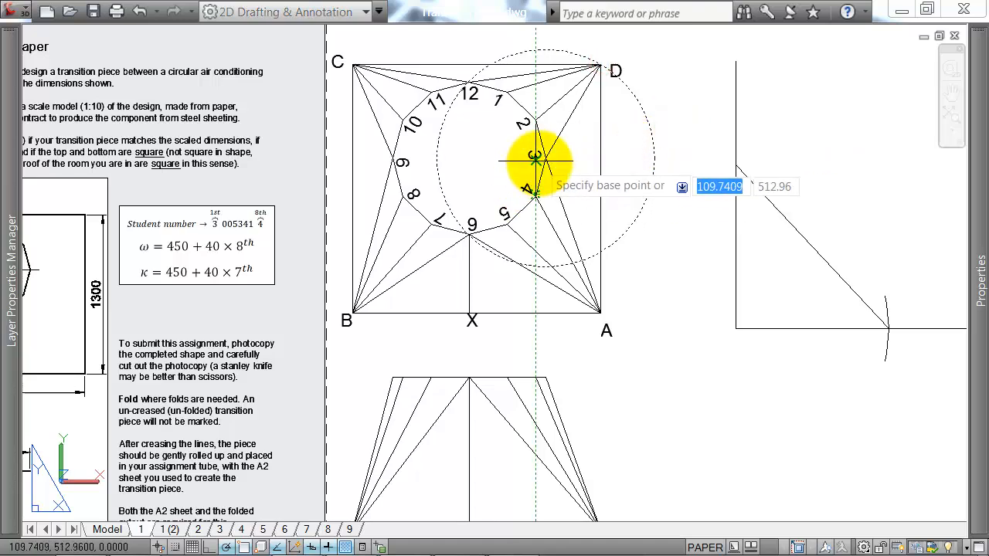
{"action": "left_click", "coordinate": [545, 158]}
{"action": "left_click", "coordinate": [736, 328]}
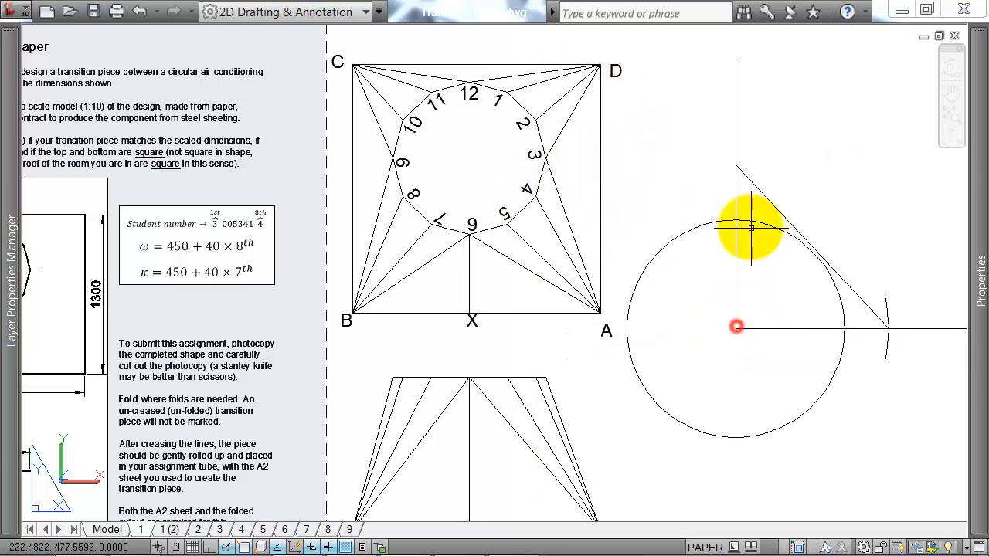
Replace the sloping true-length line with one from the arc's crossing on the horizontal to the circle's crossing on the vertical.
{"action": "left_click", "coordinate": [751, 200]}
{"action": "key", "text": "Delete"}
{"action": "middle_click_drag", "start_coordinate": [797, 214], "coordinate": [741, 140]}
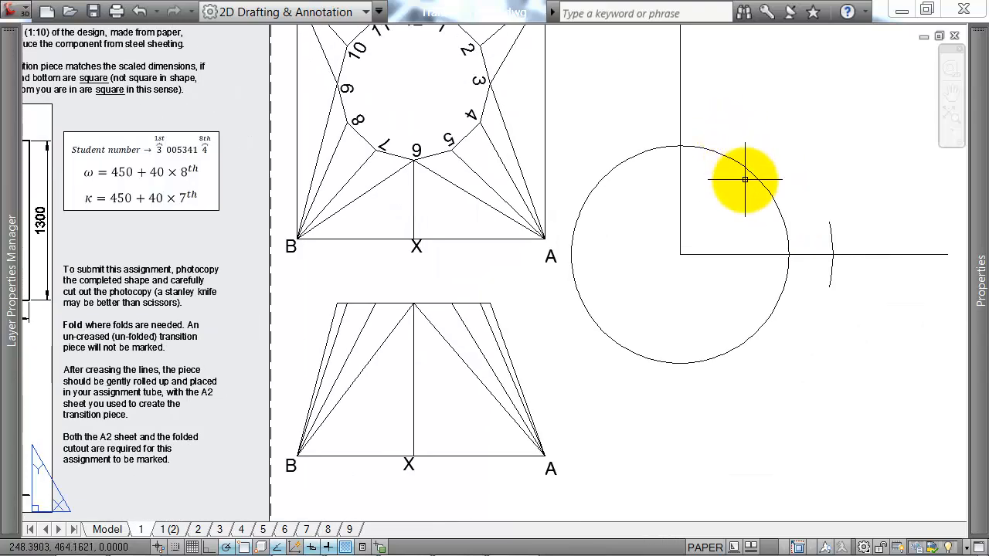
{"action": "type", "text": "l"}
{"action": "key", "text": "Return"}
{"action": "left_click", "coordinate": [832, 255]}
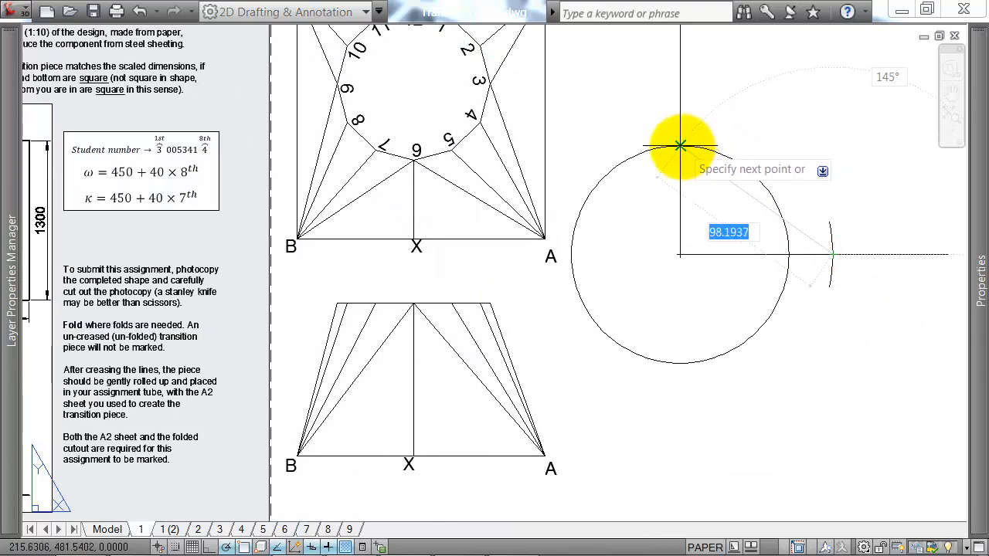
{"action": "left_click", "coordinate": [680, 146]}
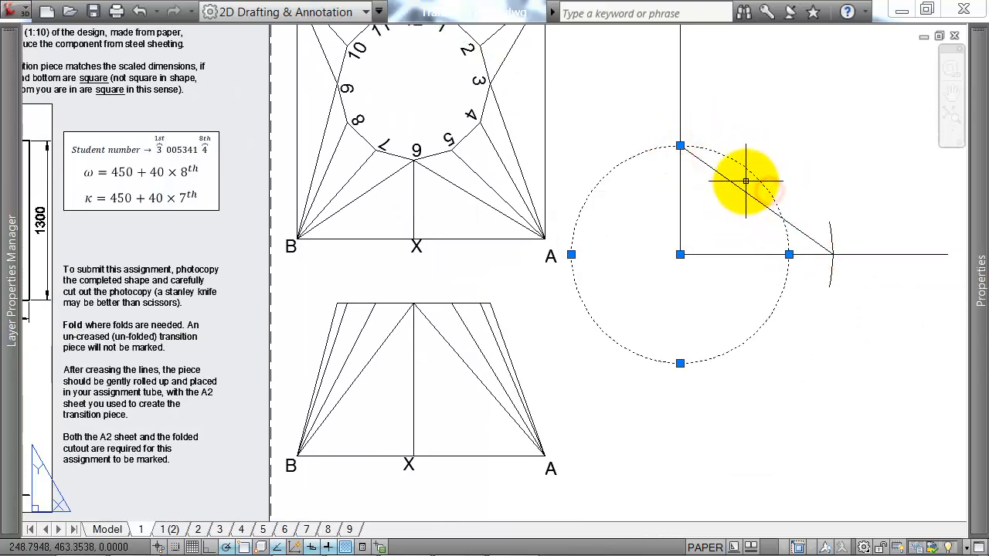
Delete the circle at the diagram's corner and draw one centred on the sloping line's lower end through its upper end.
{"action": "key", "text": "Return"}
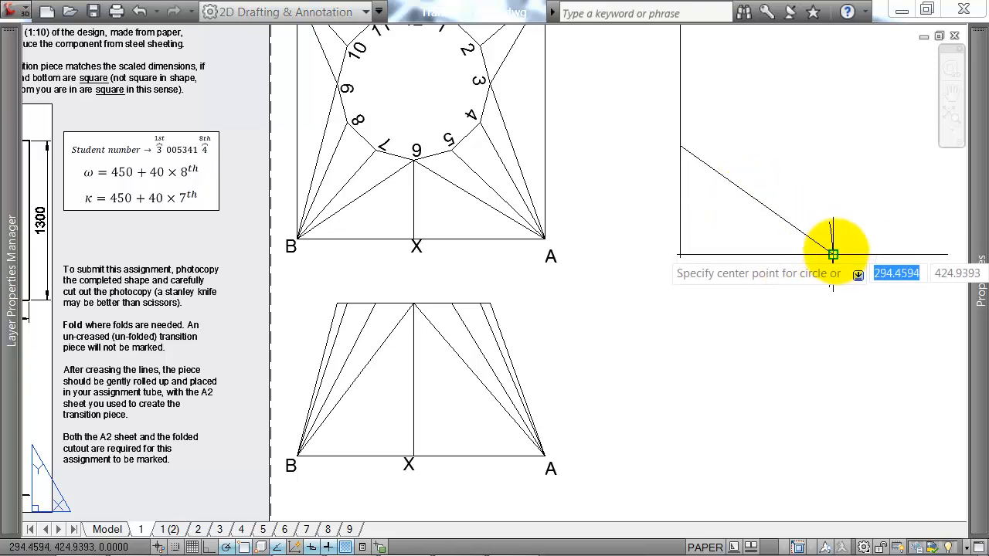
{"action": "left_click", "coordinate": [832, 255]}
{"action": "left_click", "coordinate": [680, 146]}
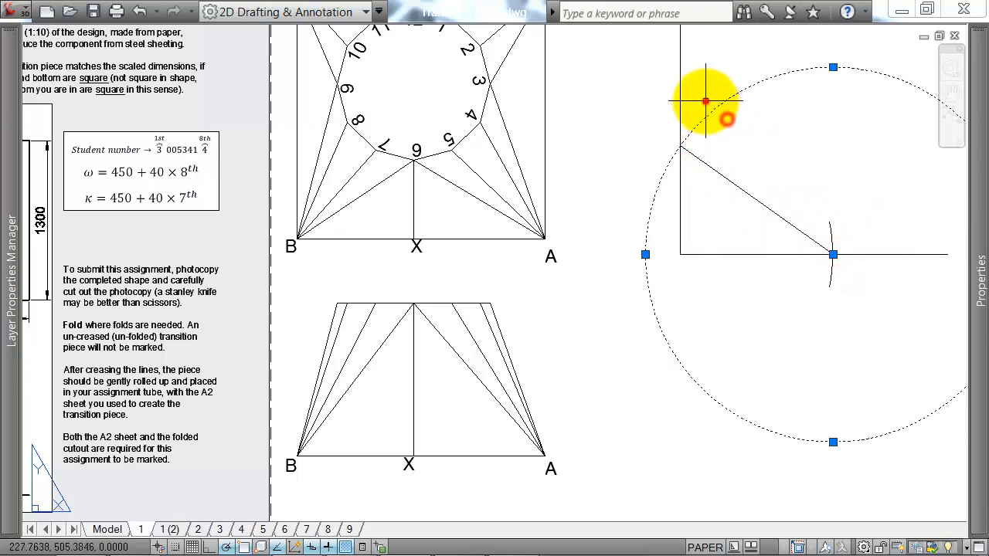
Move the true-length circle from the sloping line's lower end onto point 3 of the flat pattern.
{"action": "type", "text": "m"}
{"action": "key", "text": "Return"}
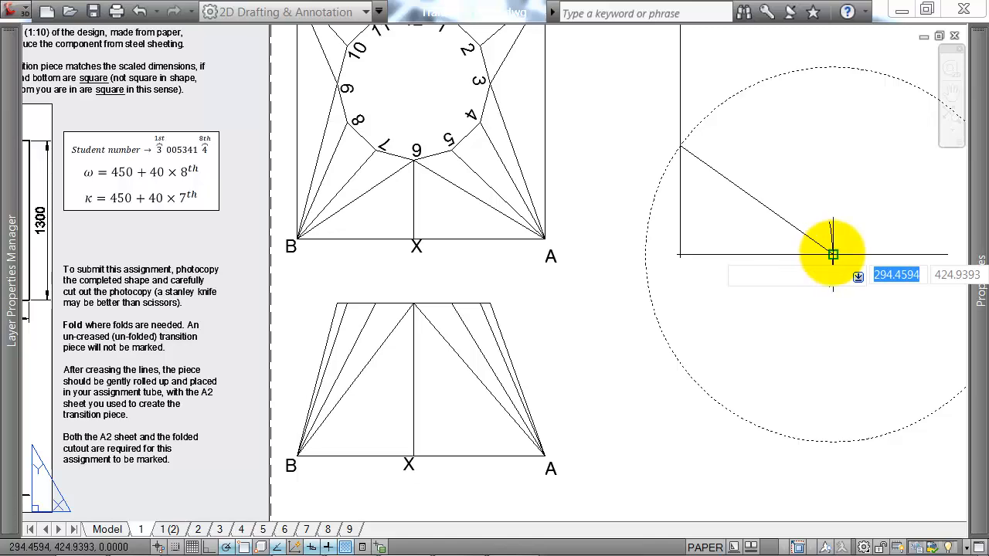
{"action": "left_click", "coordinate": [833, 254]}
{"action": "scroll", "coordinate": [830, 253], "scroll_direction": "down", "scroll_amount": 2}
{"action": "middle_click_drag", "start_coordinate": [773, 463], "coordinate": [676, 128]}
{"action": "scroll", "coordinate": [584, 254], "scroll_direction": "up", "scroll_amount": 3}
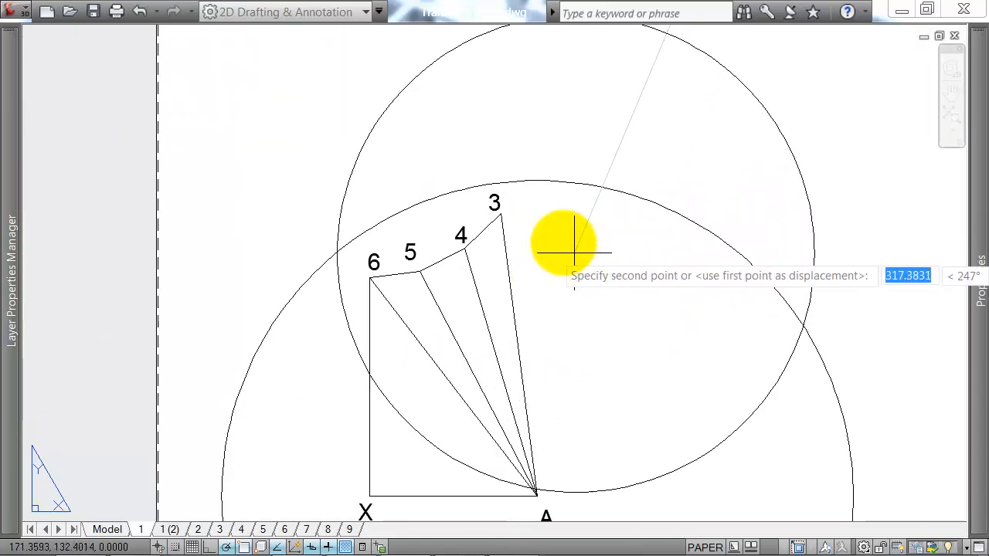
{"action": "left_click", "coordinate": [501, 213]}
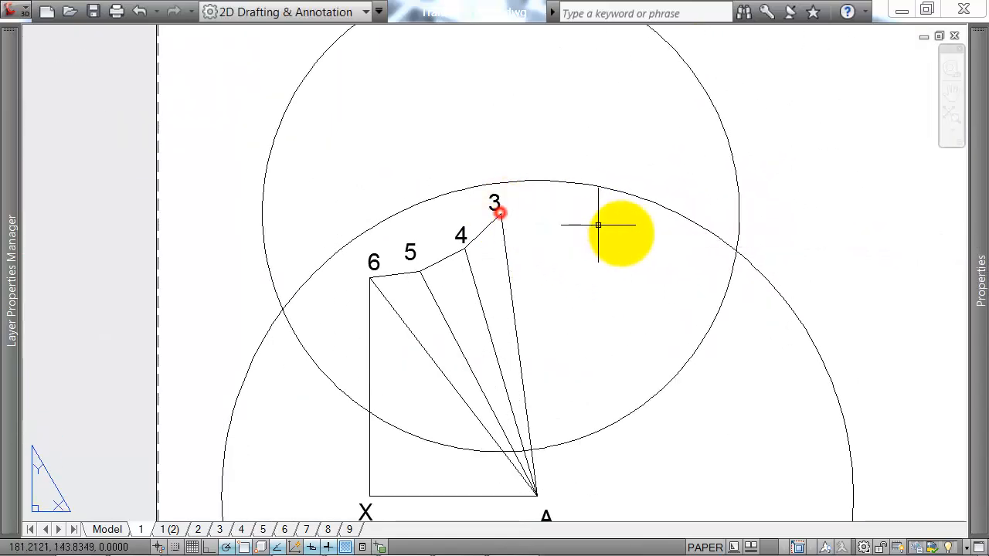
Draw lines from flat-pattern point 3 to the circles' crossing on the side away from X and on to point A.
{"action": "type", "text": "l"}
{"action": "key", "text": "Return"}
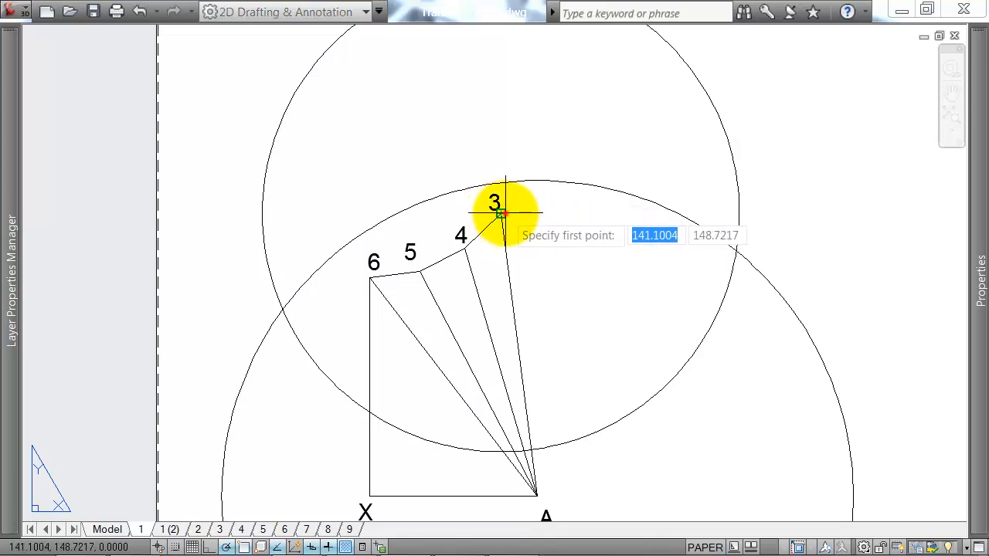
{"action": "left_click", "coordinate": [500, 213]}
{"action": "left_click", "coordinate": [737, 251]}
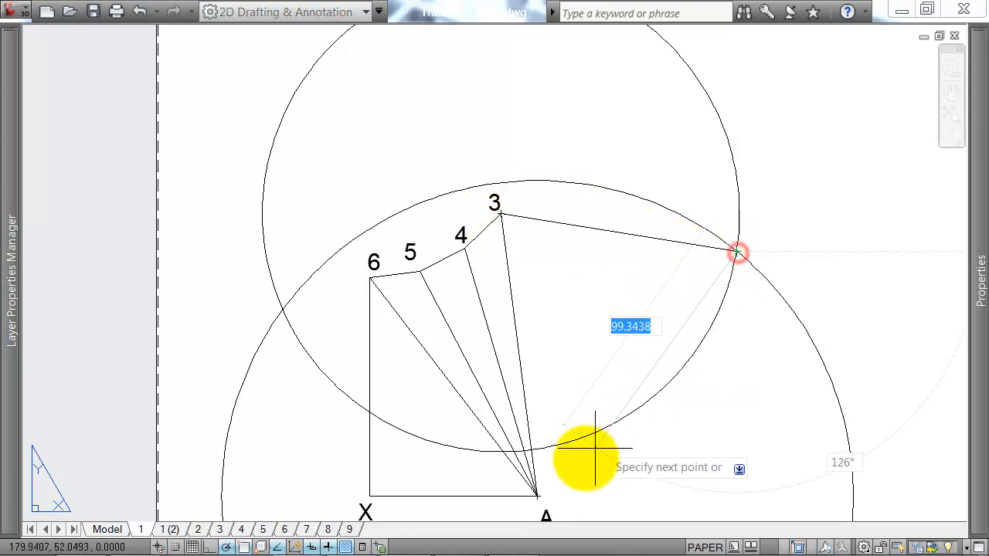
{"action": "left_click", "coordinate": [537, 494]}
{"action": "key", "text": "Return"}
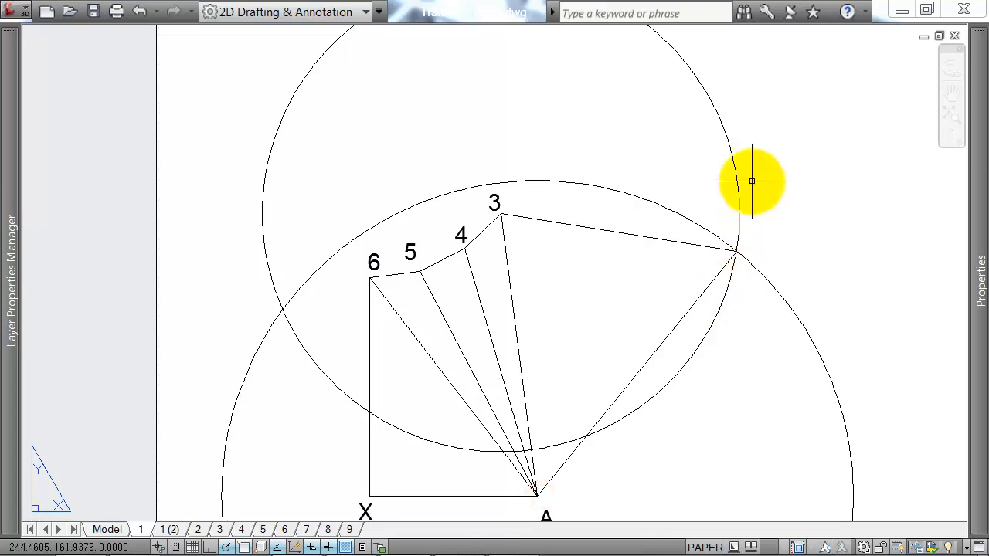
Compare the new flat-pattern triangle and its two construction circles with the plan view and the true-length diagram.
{"action": "left_click", "coordinate": [750, 180]}
{"action": "left_click", "coordinate": [664, 217]}
{"action": "key", "text": "Escape"}
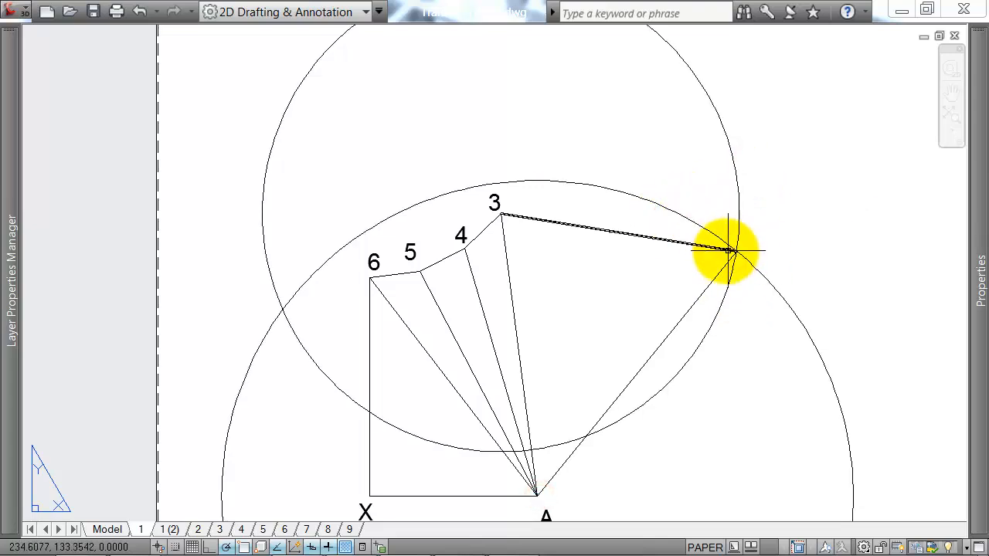
{"action": "scroll", "coordinate": [637, 190], "scroll_direction": "down", "scroll_amount": 2}
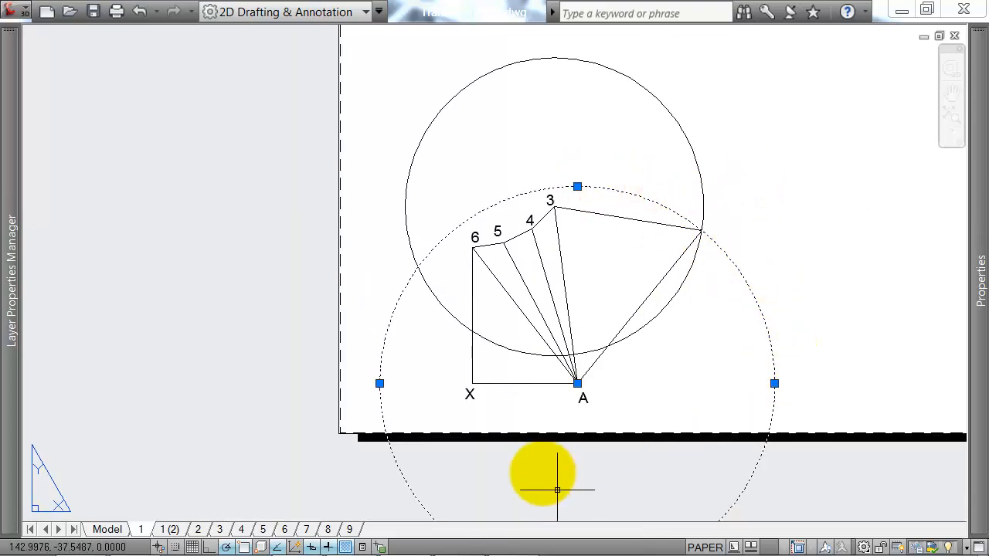
{"action": "middle_click_drag", "start_coordinate": [576, 373], "coordinate": [545, 288]}
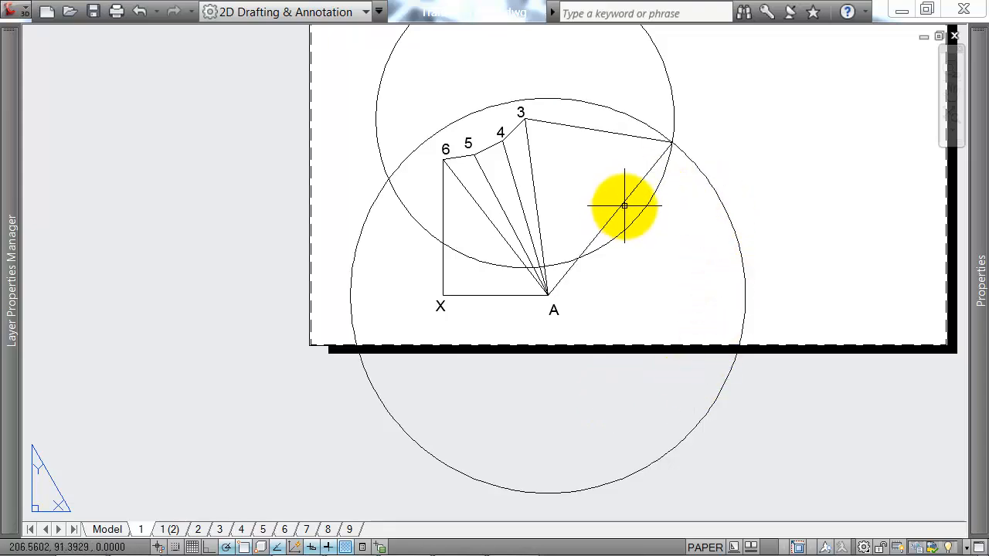
{"action": "middle_click_drag", "start_coordinate": [732, 125], "coordinate": [734, 177]}
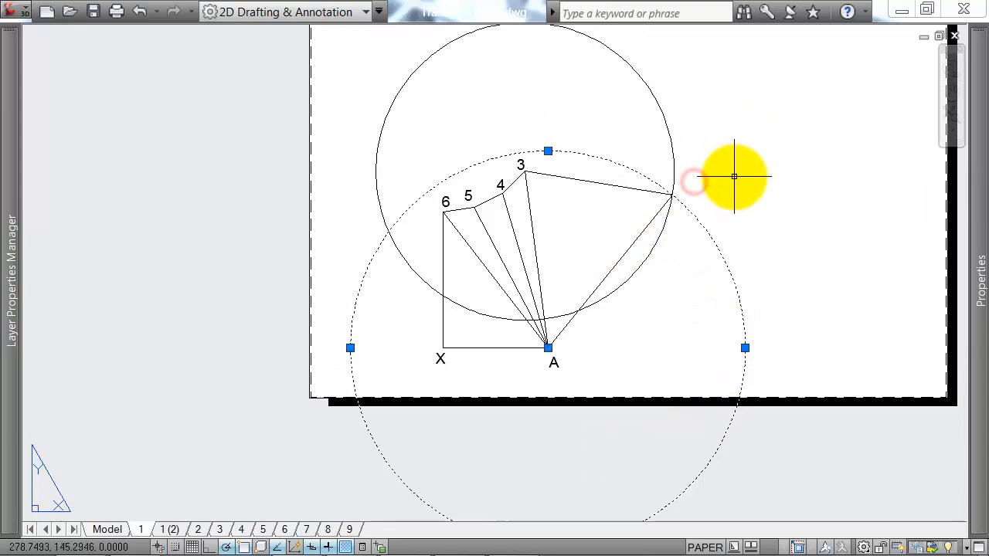
{"action": "key", "text": "Escape"}
{"action": "mouse_move", "coordinate": [689, 92]}
{"action": "middle_mouse_down"}
{"action": "mouse_move", "coordinate": [688, 306]}
{"action": "mouse_move", "coordinate": [712, 511]}
{"action": "middle_mouse_up"}
{"action": "middle_click_drag", "start_coordinate": [573, 156], "coordinate": [588, 279]}
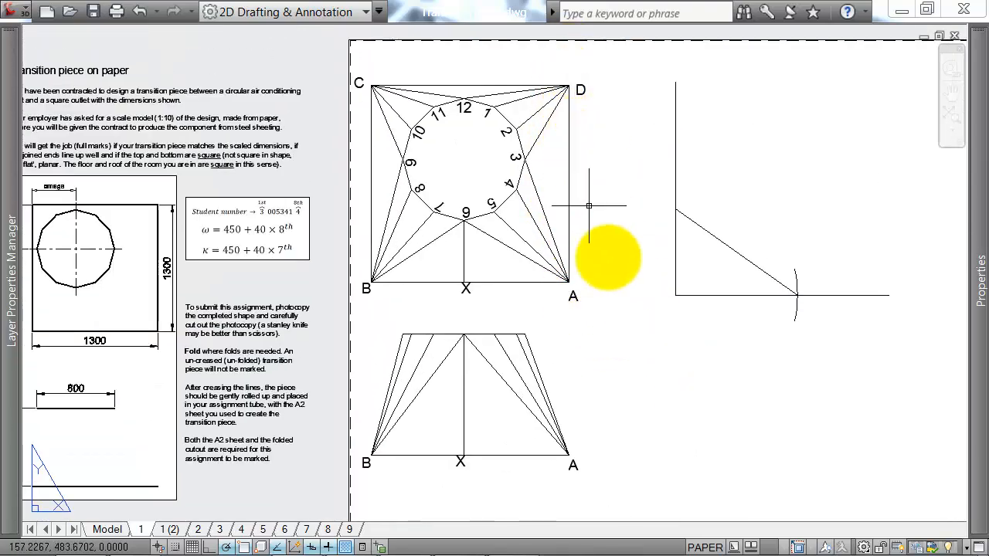
{"action": "middle_click_drag", "start_coordinate": [630, 386], "coordinate": [592, 148]}
{"action": "middle_click_drag", "start_coordinate": [697, 519], "coordinate": [654, 142]}
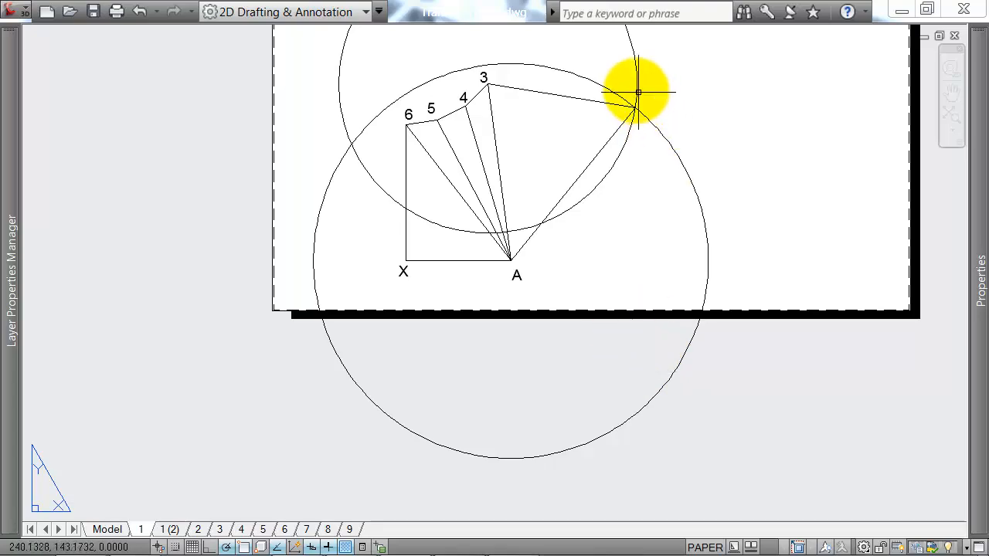
{"action": "scroll", "coordinate": [608, 88], "scroll_direction": "up", "scroll_amount": 2}
{"action": "middle_click_drag", "start_coordinate": [580, 88], "coordinate": [502, 167]}
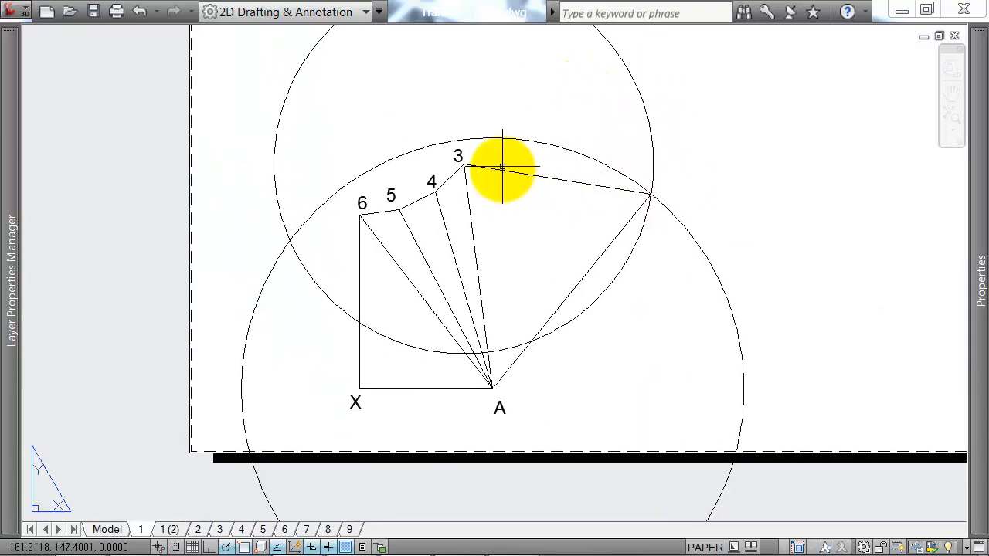
{"action": "key", "text": "Escape"}
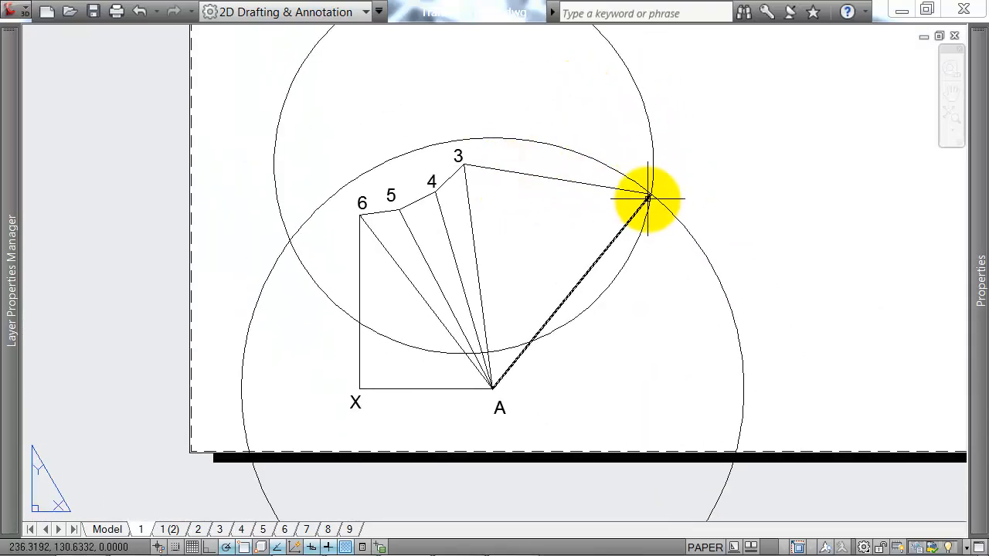
Inspect the properties of the new triangle's sides and of the circle centred on point 3.
{"action": "left_click", "coordinate": [629, 227]}
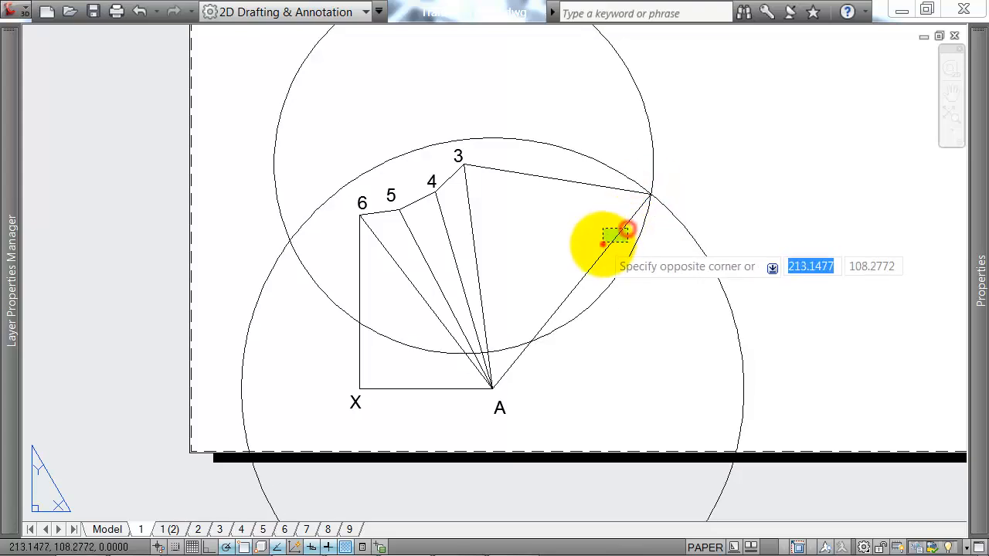
{"action": "left_click", "coordinate": [603, 241]}
{"action": "mouse_move", "coordinate": [950, 320]}
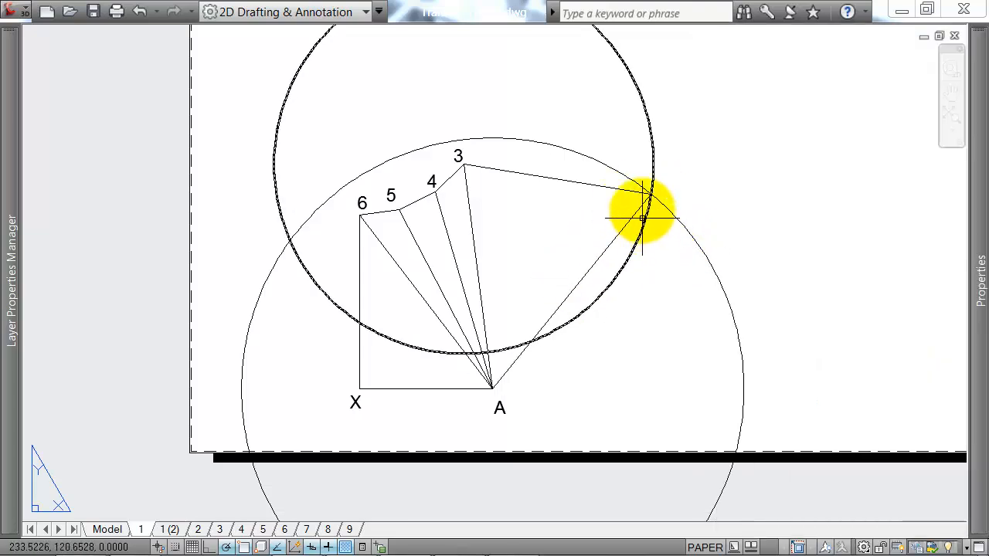
{"action": "key", "text": "Escape"}
{"action": "mouse_move", "coordinate": [975, 351]}
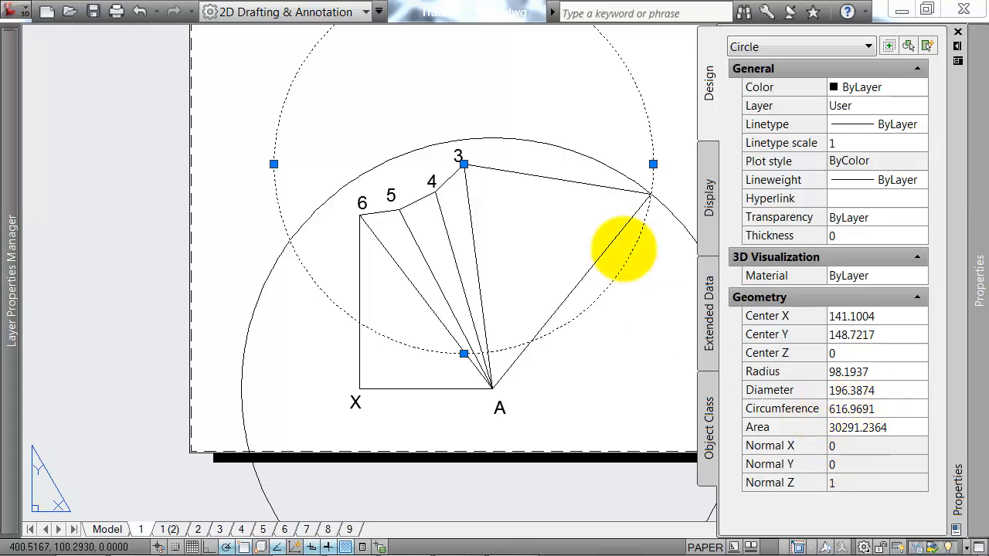
{"action": "key", "text": "Escape"}
{"action": "mouse_move", "coordinate": [976, 414]}
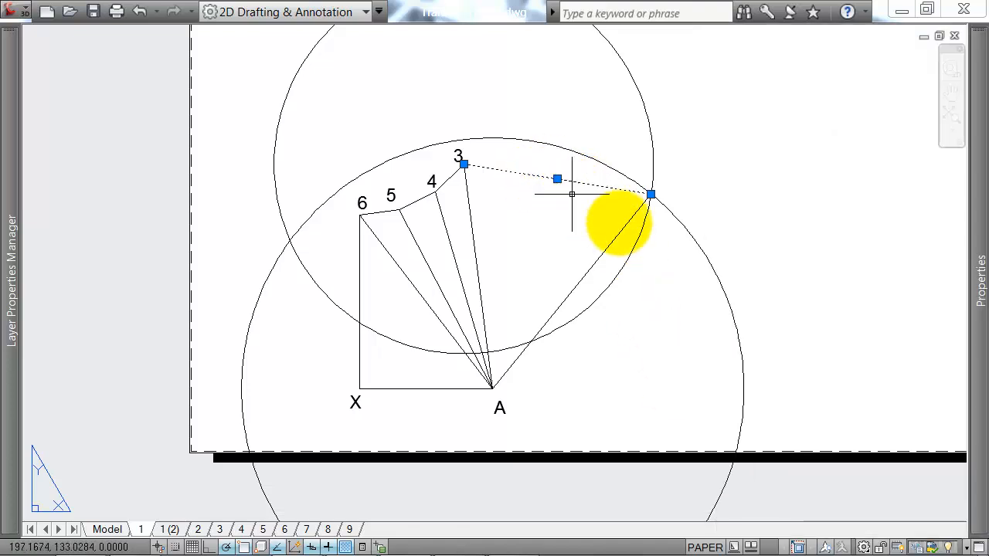
{"action": "key", "text": "Escape"}
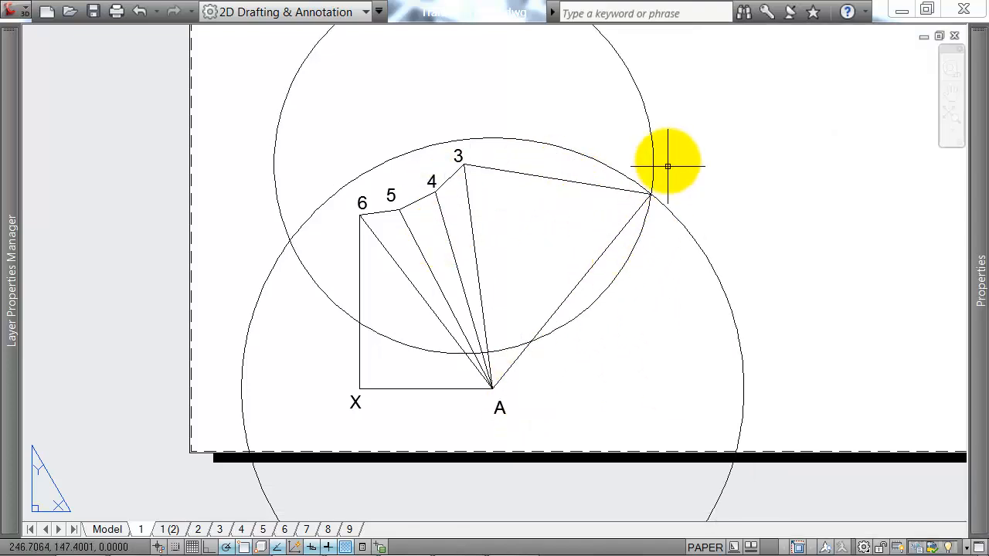
Delete the two construction circles around points 3 and A of the flat pattern.
{"action": "left_click", "coordinate": [680, 122]}
{"action": "left_click", "coordinate": [584, 167]}
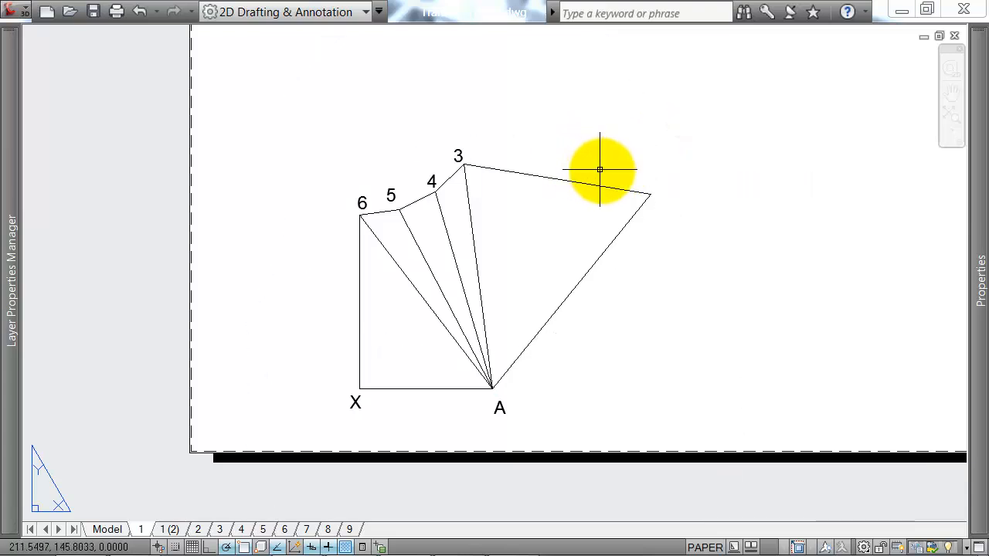
{"action": "scroll", "coordinate": [605, 190], "scroll_direction": "down", "scroll_amount": 4}
{"action": "middle_click_drag", "start_coordinate": [599, 157], "coordinate": [614, 179]}
{"action": "scroll", "coordinate": [514, 215], "scroll_direction": "up", "scroll_amount": 3}
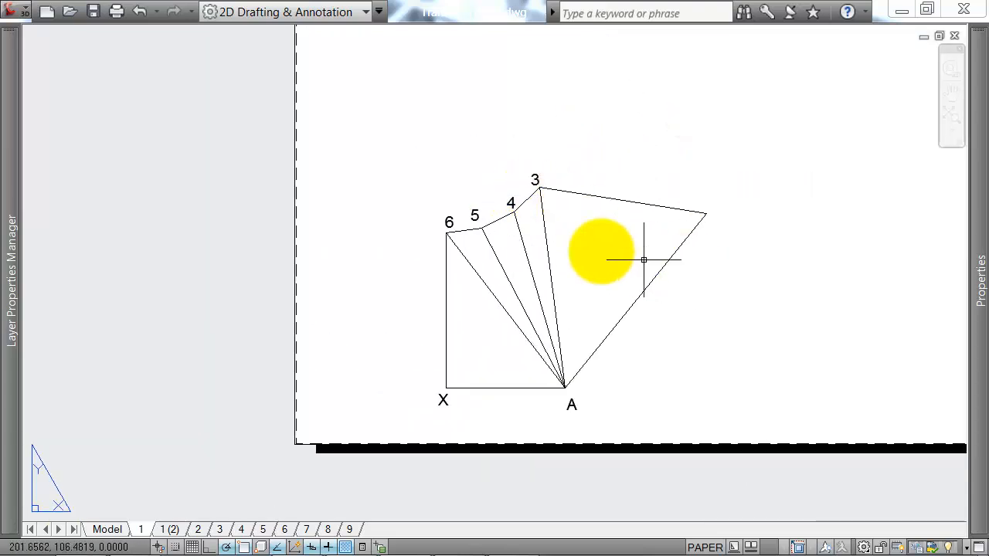
Copy the label D from the plan view to the new outer corner of the flat pattern.
{"action": "scroll", "coordinate": [572, 394], "scroll_direction": "down", "scroll_amount": 4}
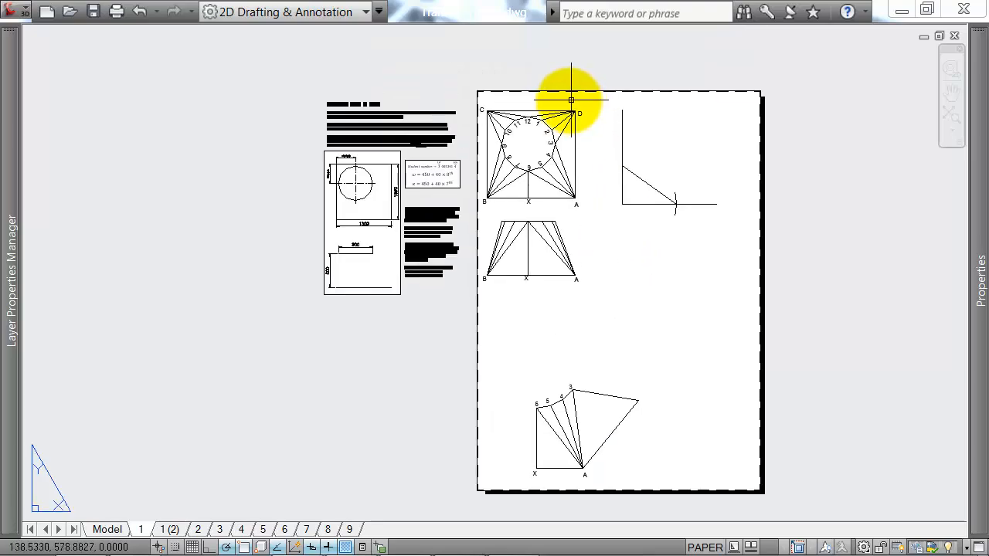
{"action": "scroll", "coordinate": [571, 100], "scroll_direction": "up", "scroll_amount": 3}
{"action": "type", "text": "p"}
{"action": "key", "text": "Return"}
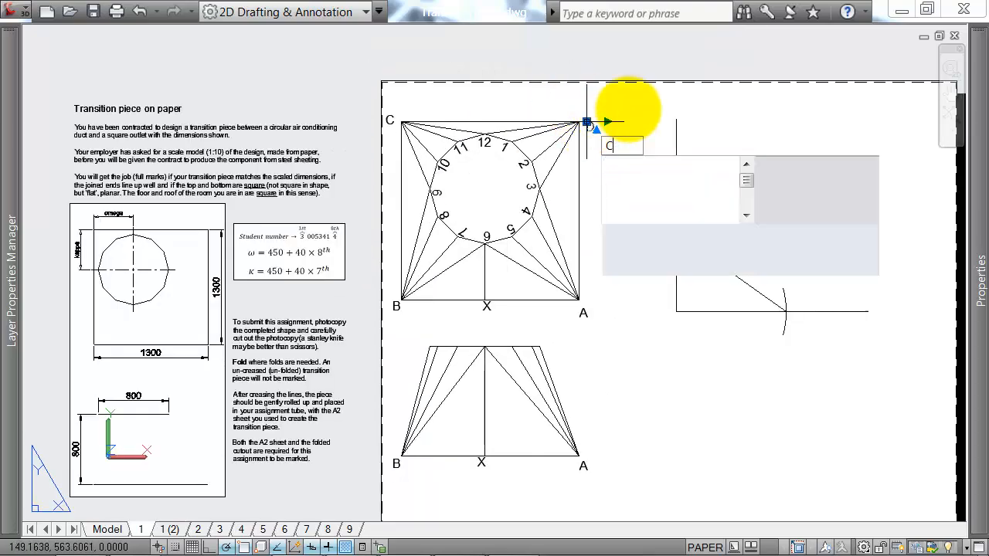
{"action": "left_click", "coordinate": [633, 125]}
{"action": "mouse_move", "coordinate": [696, 473]}
{"action": "middle_mouse_down"}
{"action": "mouse_move", "coordinate": [577, 225]}
{"action": "mouse_move", "coordinate": [547, 100]}
{"action": "middle_mouse_up"}
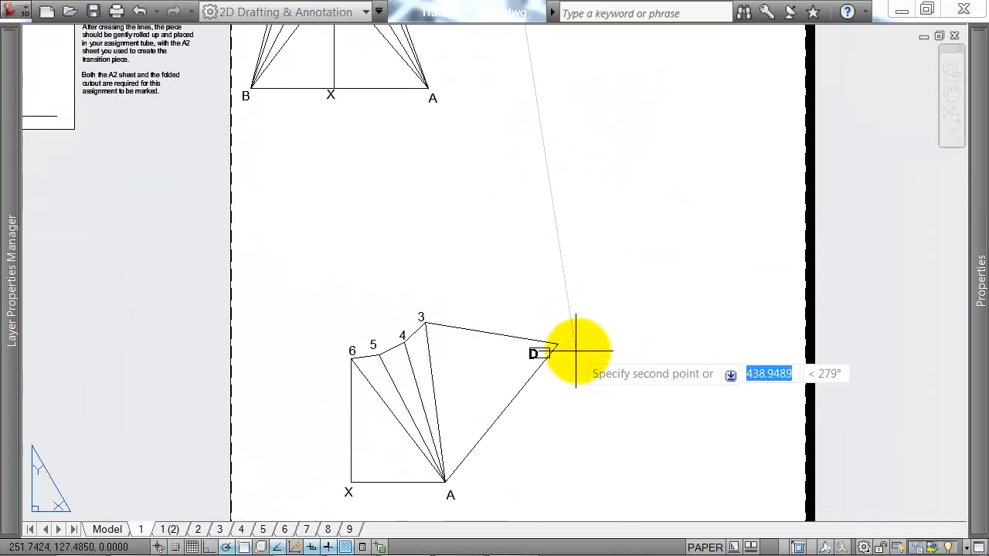
{"action": "scroll", "coordinate": [574, 351], "scroll_direction": "up", "scroll_amount": 4}
{"action": "left_click", "coordinate": [643, 342]}
{"action": "scroll", "coordinate": [586, 327], "scroll_direction": "down", "scroll_amount": 5}
{"action": "key", "text": "Escape"}
{"action": "mouse_move", "coordinate": [524, 309]}
{"action": "middle_mouse_down"}
{"action": "mouse_move", "coordinate": [537, 243]}
{"action": "mouse_move", "coordinate": [601, 265]}
{"action": "middle_mouse_up"}
{"action": "middle_click_drag", "start_coordinate": [588, 183], "coordinate": [600, 224]}
{"action": "scroll", "coordinate": [601, 233], "scroll_direction": "up", "scroll_amount": 2}
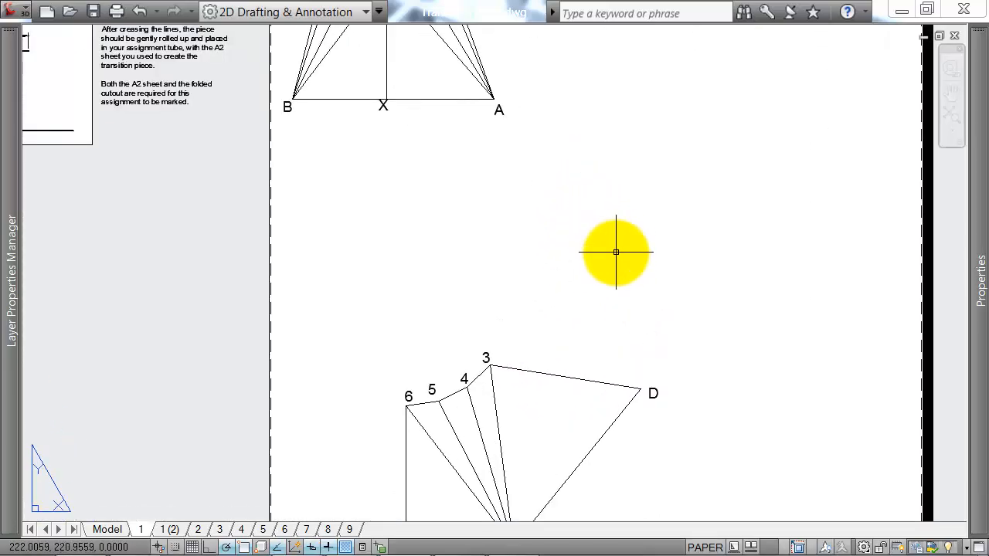
{"action": "scroll", "coordinate": [623, 259], "scroll_direction": "down", "scroll_amount": 3}
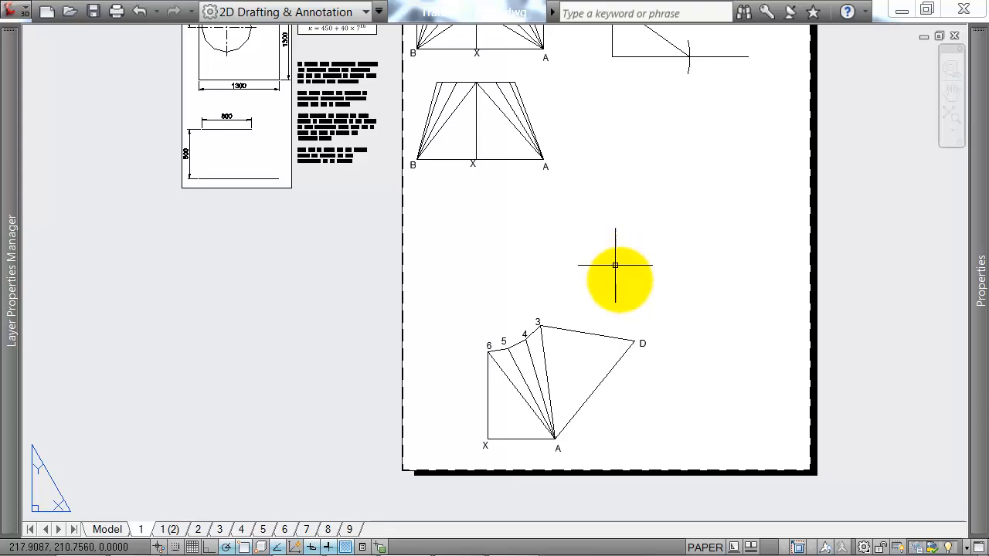
{"action": "middle_click_drag", "start_coordinate": [671, 282], "coordinate": [636, 293]}
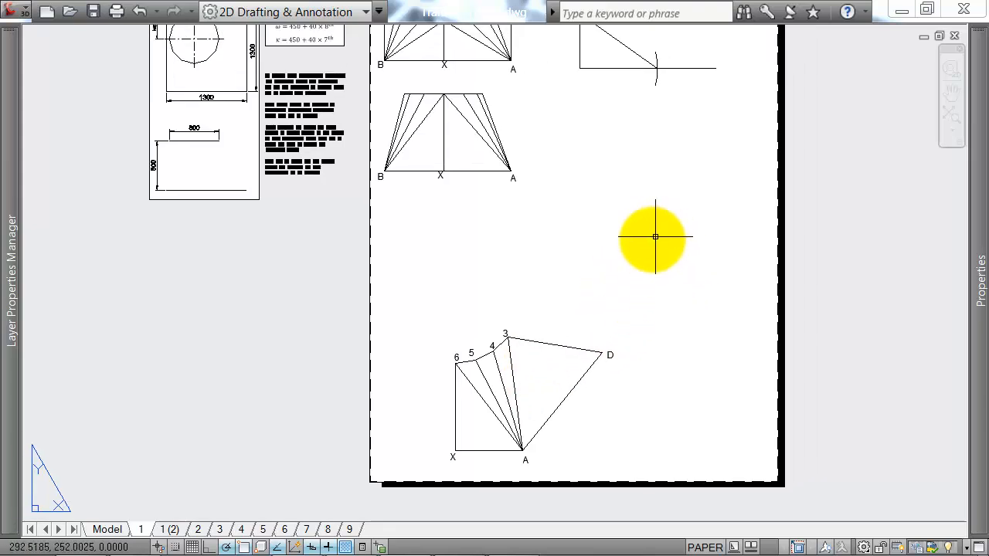
{"action": "middle_click_drag", "start_coordinate": [643, 230], "coordinate": [630, 265]}
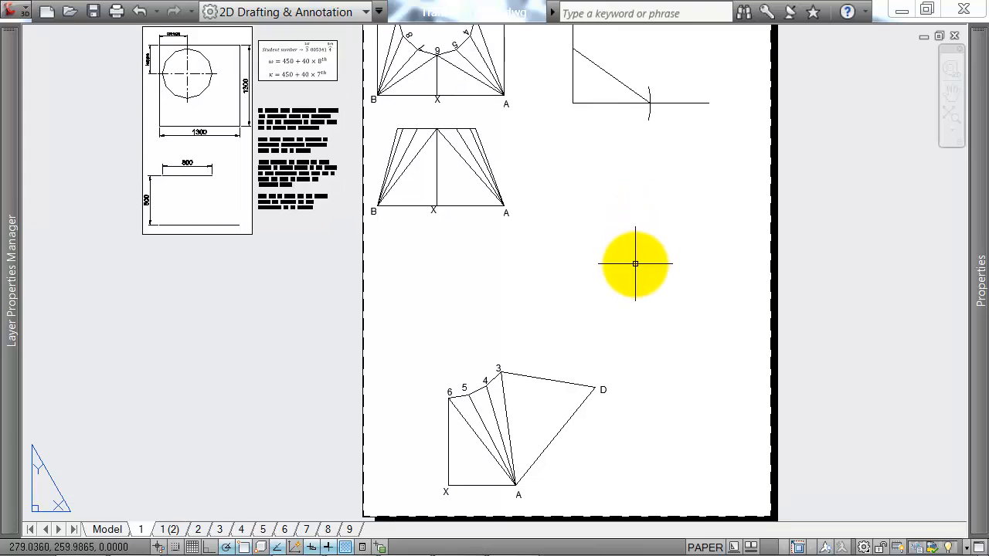
{"action": "scroll", "coordinate": [627, 309], "scroll_direction": "down", "scroll_amount": 3}
{"action": "scroll", "coordinate": [632, 317], "scroll_direction": "up", "scroll_amount": 2}
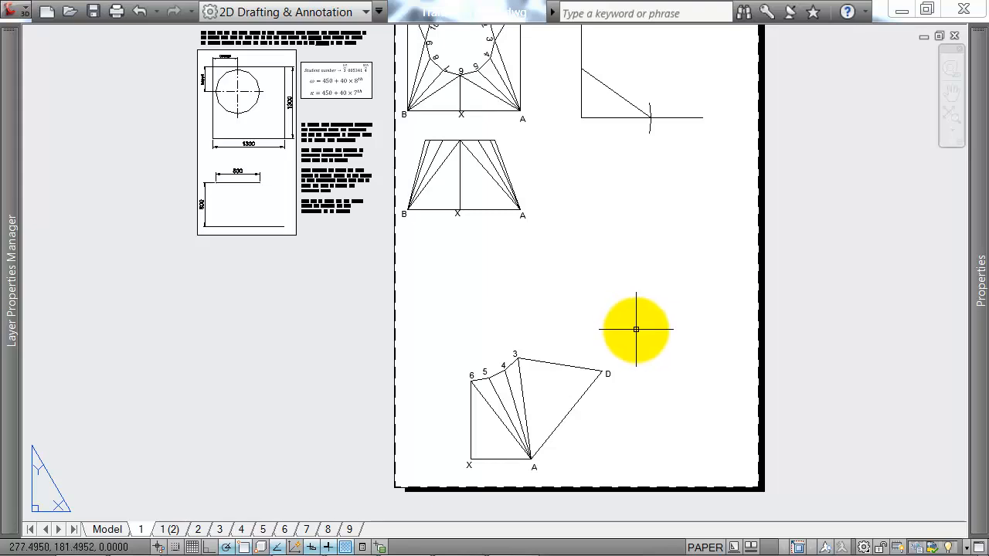
Develop and label the remaining flat-pattern triangles from side 3-D through 12, C, 9 and B to the second point 6.
{"action": "scroll", "coordinate": [582, 425], "scroll_direction": "up", "scroll_amount": 5}
{"action": "left_click", "coordinate": [426, 152]}
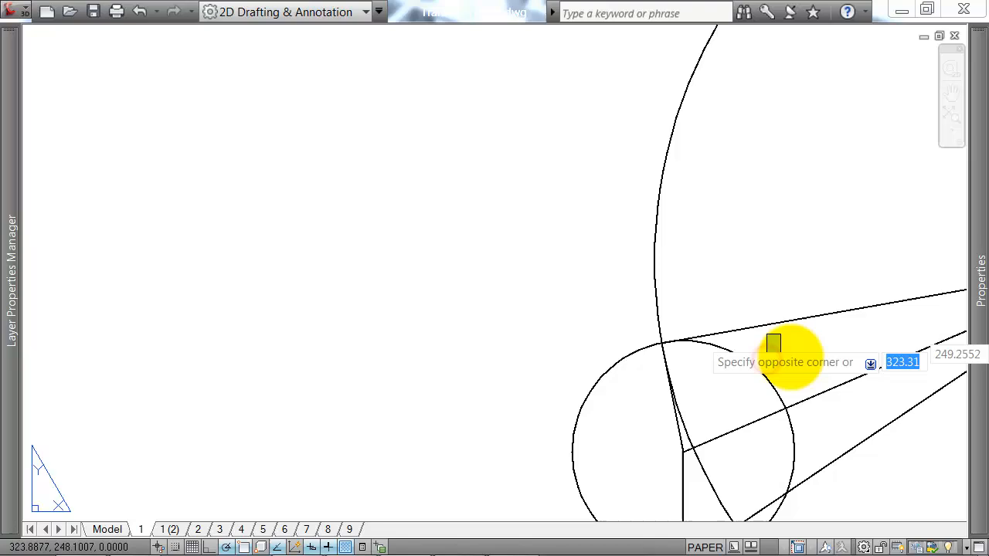
{"action": "scroll", "coordinate": [697, 320], "scroll_direction": "down", "scroll_amount": 2}
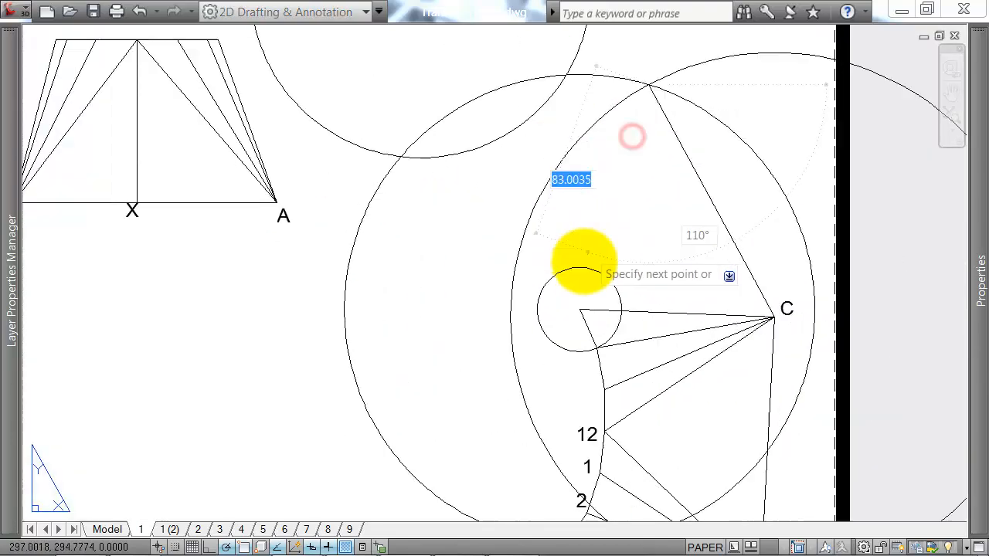
{"action": "scroll", "coordinate": [574, 258], "scroll_direction": "down", "scroll_amount": 3}
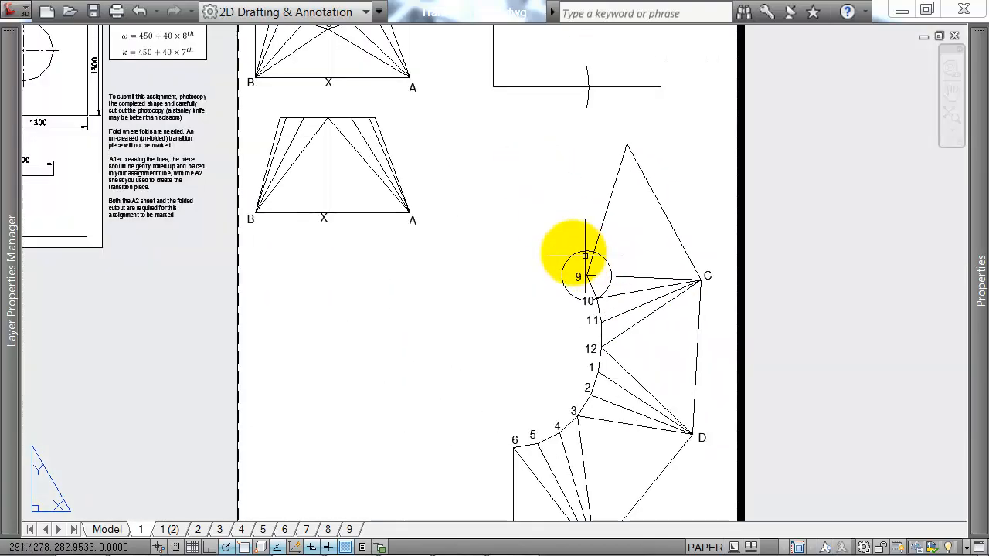
{"action": "scroll", "coordinate": [547, 353], "scroll_direction": "up", "scroll_amount": 3}
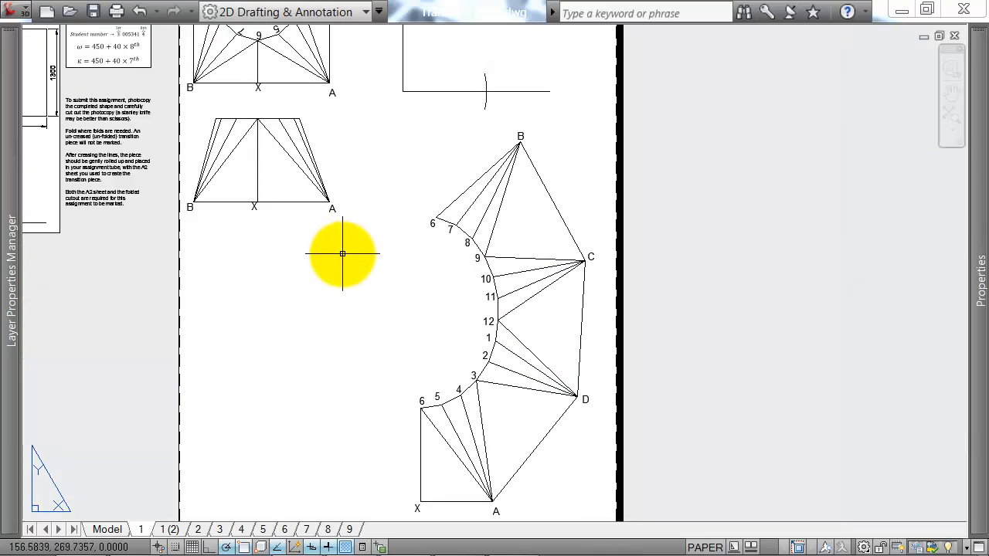
Draw a circle centred on corner B of the plan view and passing through point X.
{"action": "scroll", "coordinate": [342, 254], "scroll_direction": "down", "scroll_amount": 1}
{"action": "middle_click_drag", "start_coordinate": [342, 254], "coordinate": [404, 254]}
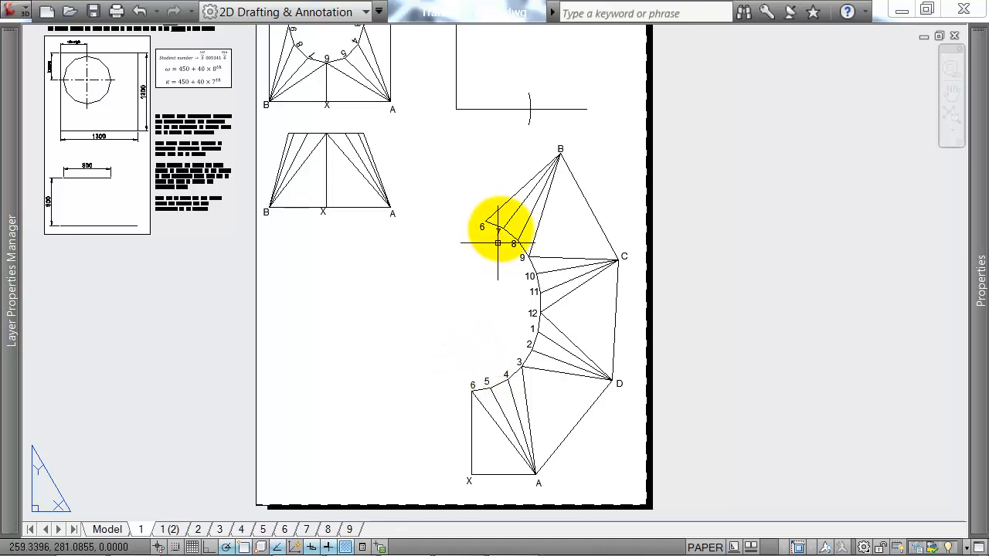
{"action": "mouse_move", "coordinate": [497, 232]}
{"action": "middle_mouse_down"}
{"action": "mouse_move", "coordinate": [506, 276]}
{"action": "mouse_move", "coordinate": [539, 314]}
{"action": "middle_mouse_up"}
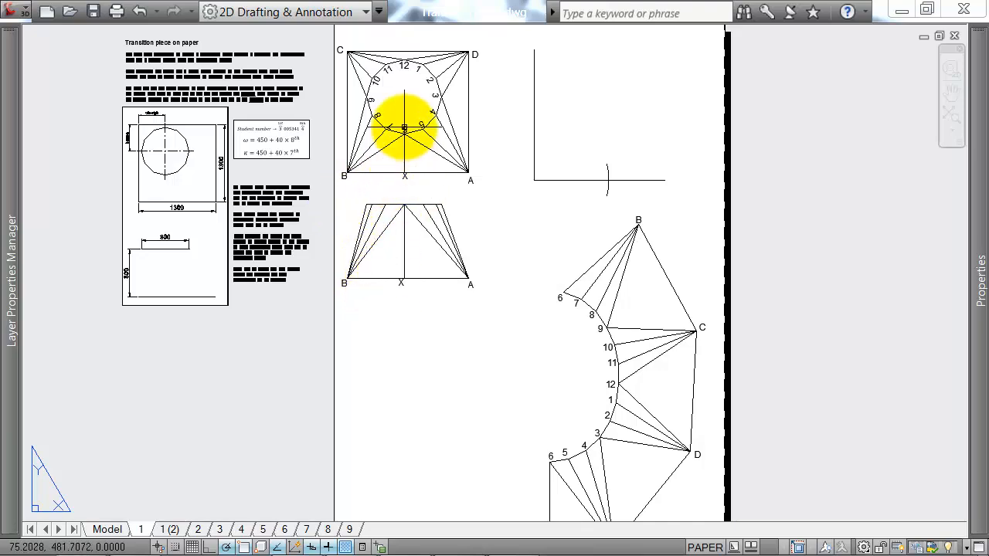
{"action": "middle_click_drag", "start_coordinate": [552, 221], "coordinate": [569, 236]}
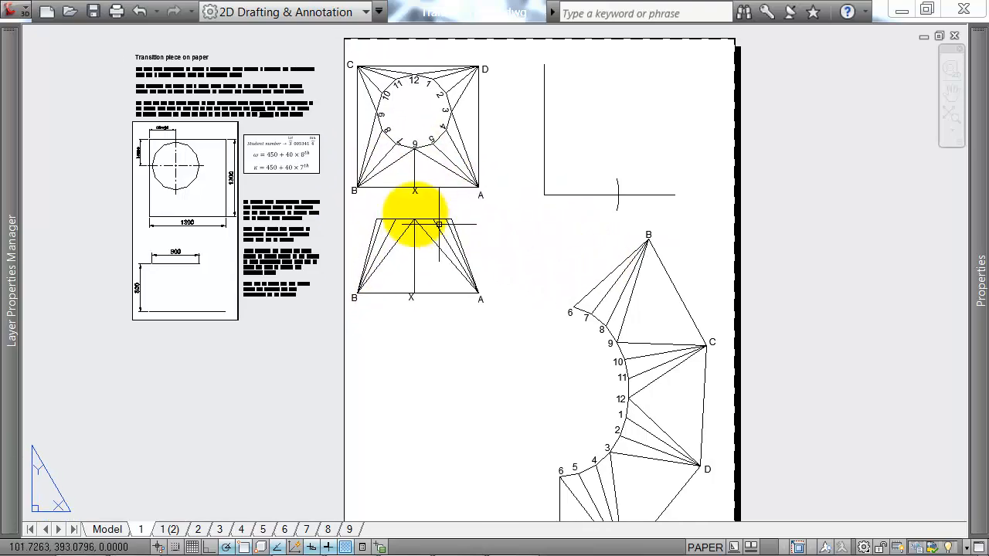
{"action": "key", "text": "Return"}
{"action": "scroll", "coordinate": [374, 200], "scroll_direction": "up", "scroll_amount": 5}
{"action": "left_click", "coordinate": [332, 168]}
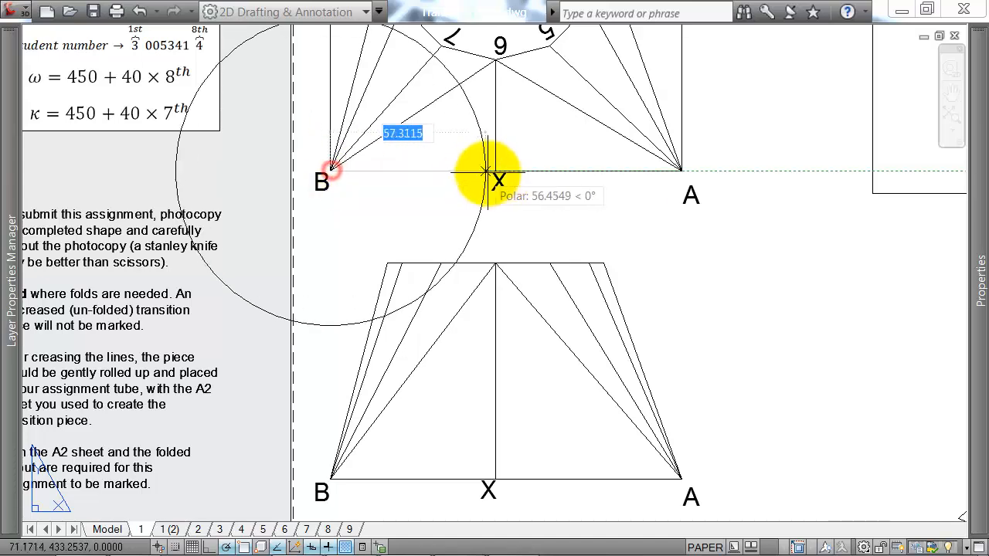
{"action": "left_click", "coordinate": [494, 171]}
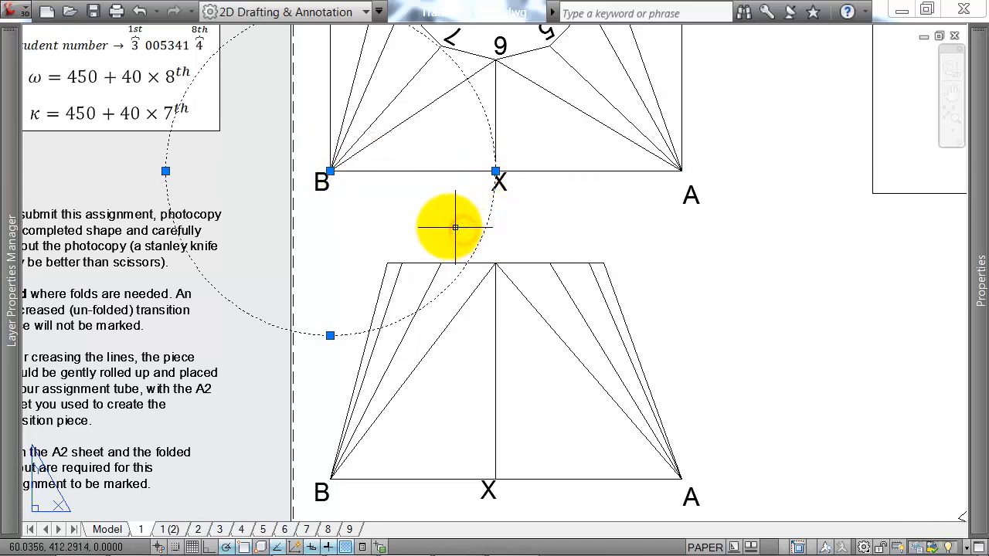
Move the B-X circle from corner B of the plan view to point B of the flat pattern.
{"action": "type", "text": "m"}
{"action": "key", "text": "Return"}
{"action": "left_click", "coordinate": [331, 172]}
{"action": "middle_click_drag", "start_coordinate": [692, 317], "coordinate": [294, 287]}
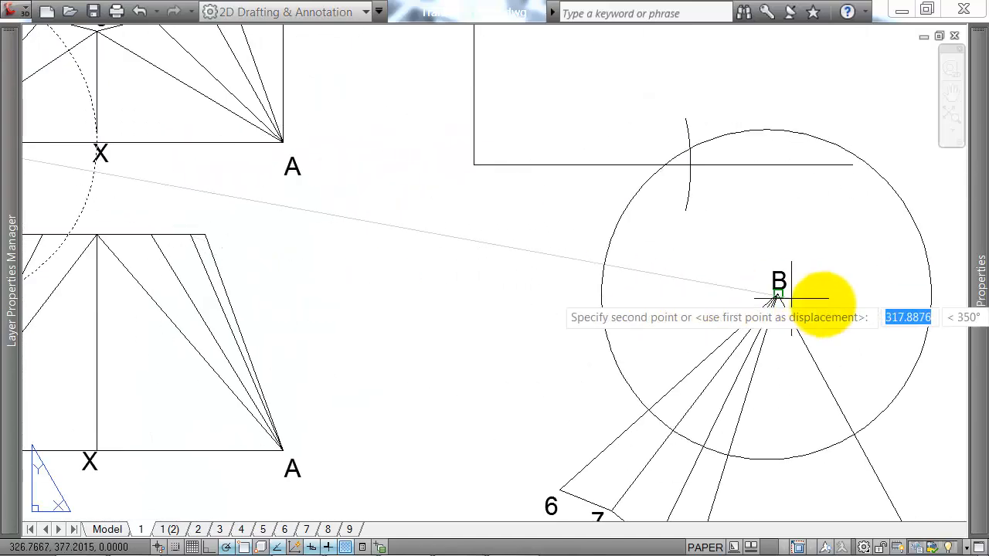
{"action": "left_click", "coordinate": [778, 296]}
Try to transfer the plan distance B-6 to the corner of the true-length diagram by drawing and moving a circle.
{"action": "scroll", "coordinate": [564, 270], "scroll_direction": "down", "scroll_amount": 2}
{"action": "mouse_move", "coordinate": [470, 270]}
{"action": "middle_mouse_down"}
{"action": "mouse_move", "coordinate": [565, 275]}
{"action": "mouse_move", "coordinate": [587, 292]}
{"action": "middle_mouse_up"}
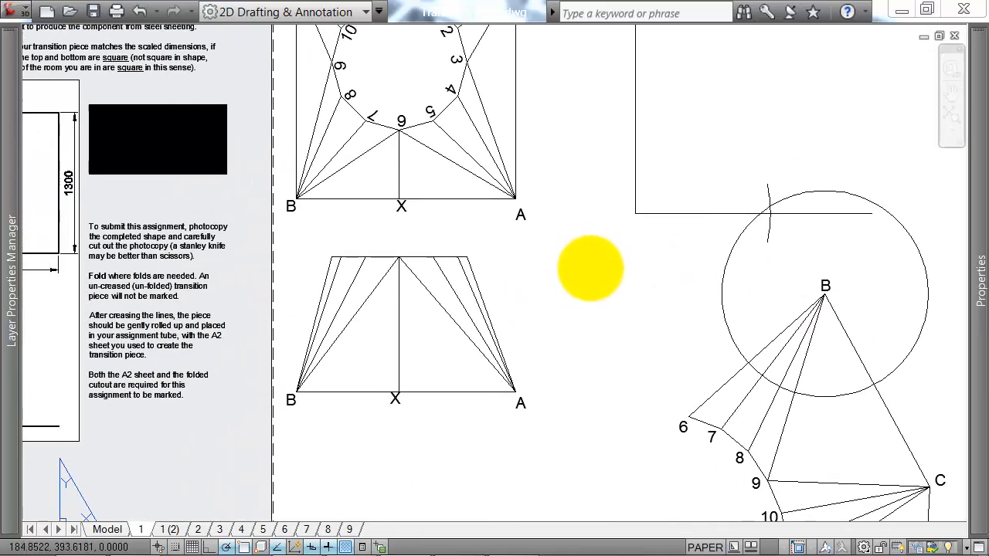
{"action": "type", "text": "c"}
{"action": "key", "text": "Return"}
{"action": "left_click", "coordinate": [298, 204]}
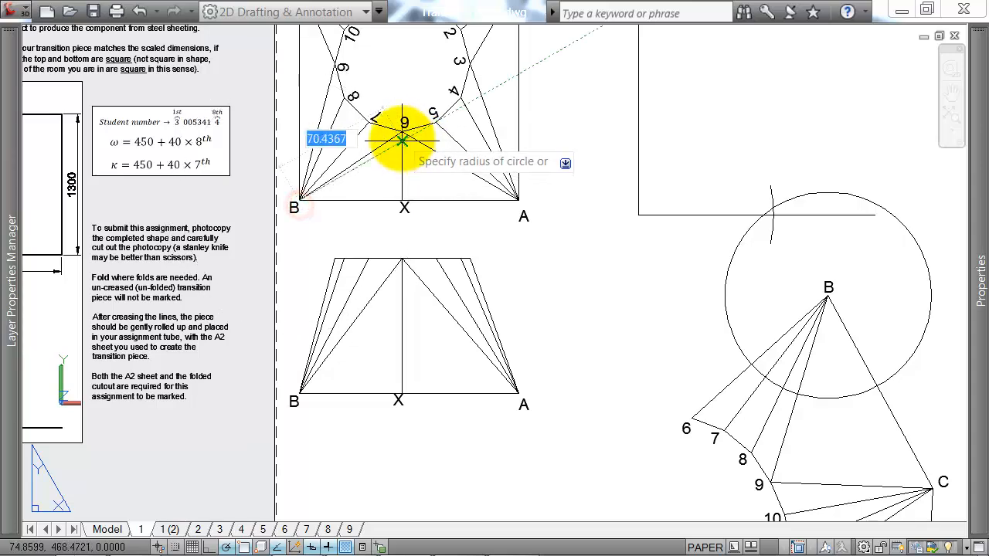
{"action": "left_click", "coordinate": [402, 131]}
{"action": "left_click", "coordinate": [422, 160]}
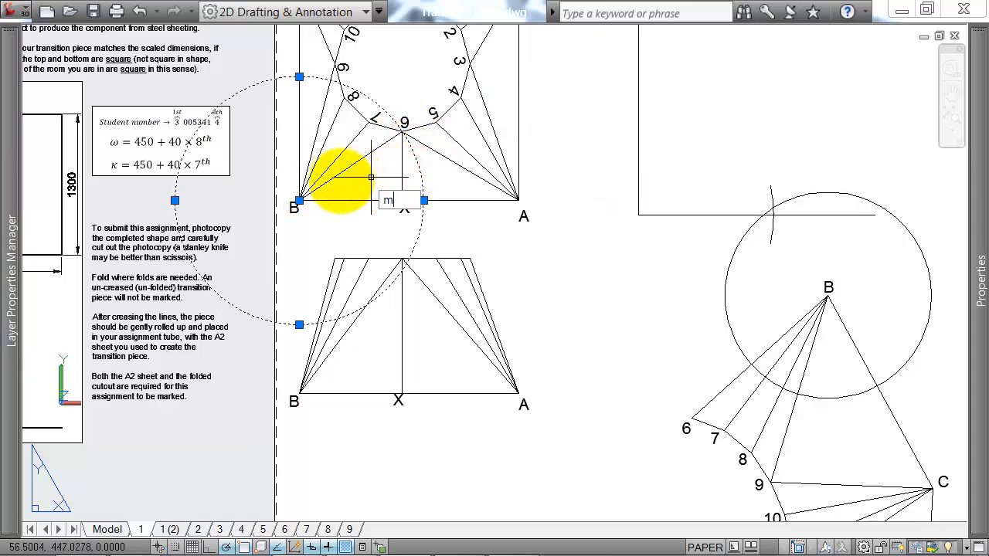
{"action": "key", "text": "Return"}
{"action": "left_click", "coordinate": [299, 202]}
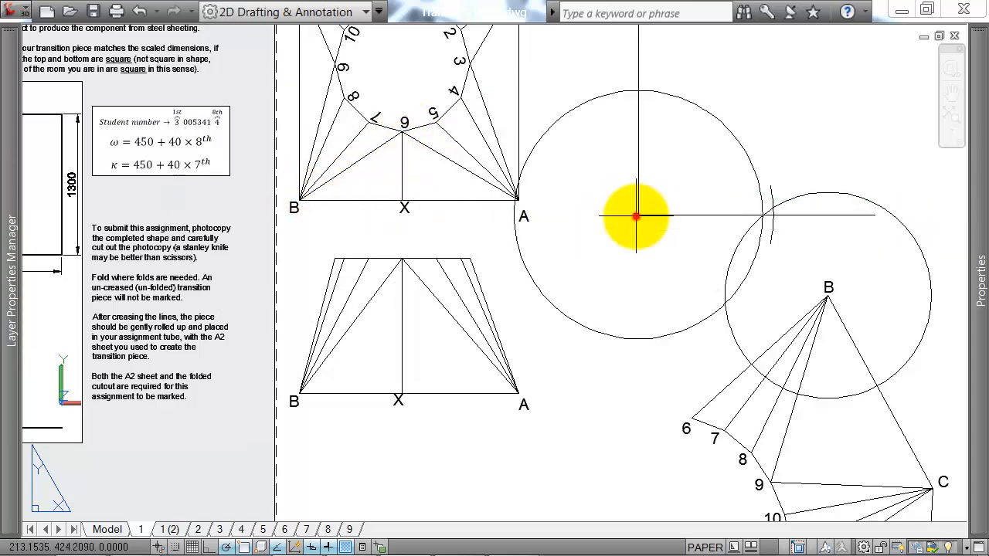
{"action": "left_click", "coordinate": [636, 217]}
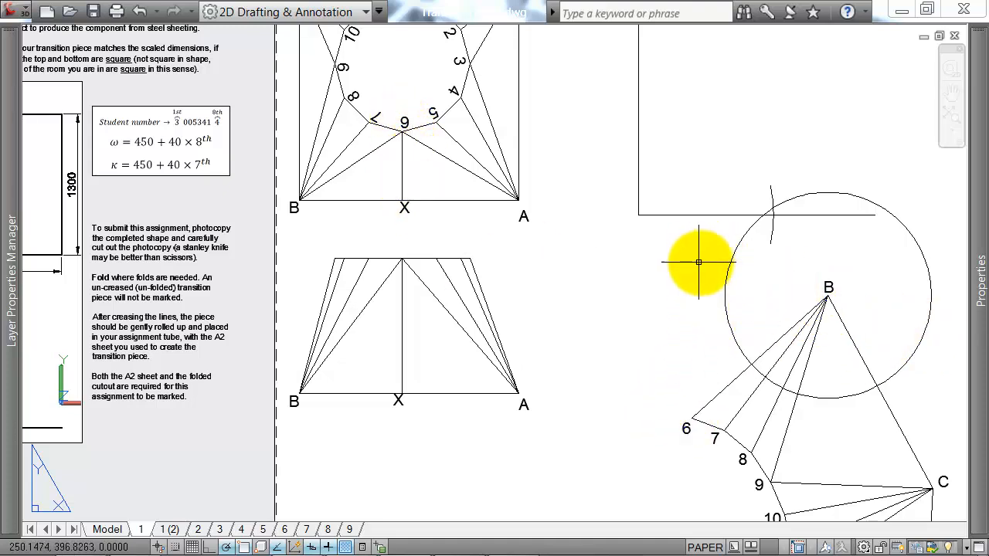
Draw a circle centred on the first point 6 of the flat pattern, passing through the labelled point X.
{"action": "scroll", "coordinate": [645, 263], "scroll_direction": "down", "scroll_amount": 3}
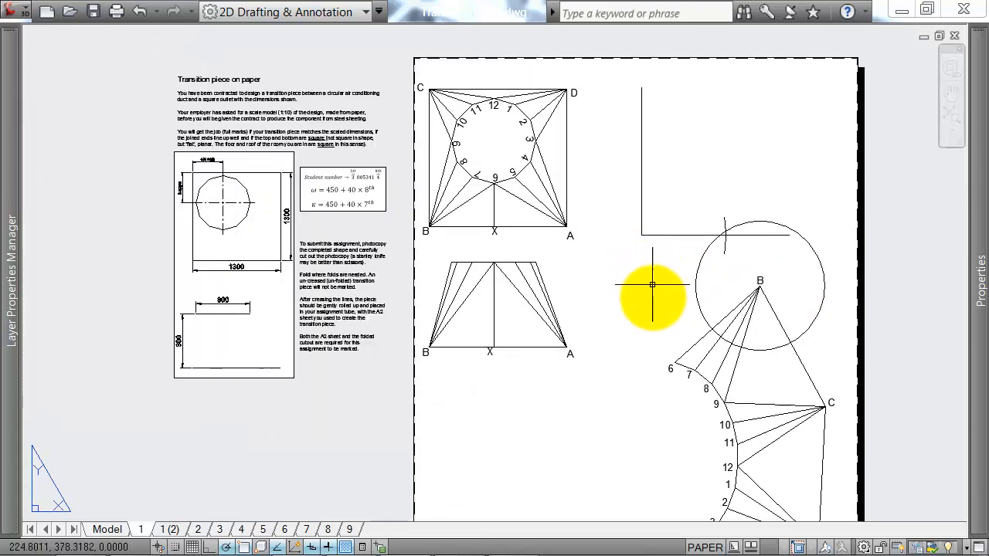
{"action": "scroll", "coordinate": [498, 214], "scroll_direction": "up", "scroll_amount": 3}
{"action": "middle_click_drag", "start_coordinate": [704, 276], "coordinate": [682, 64]}
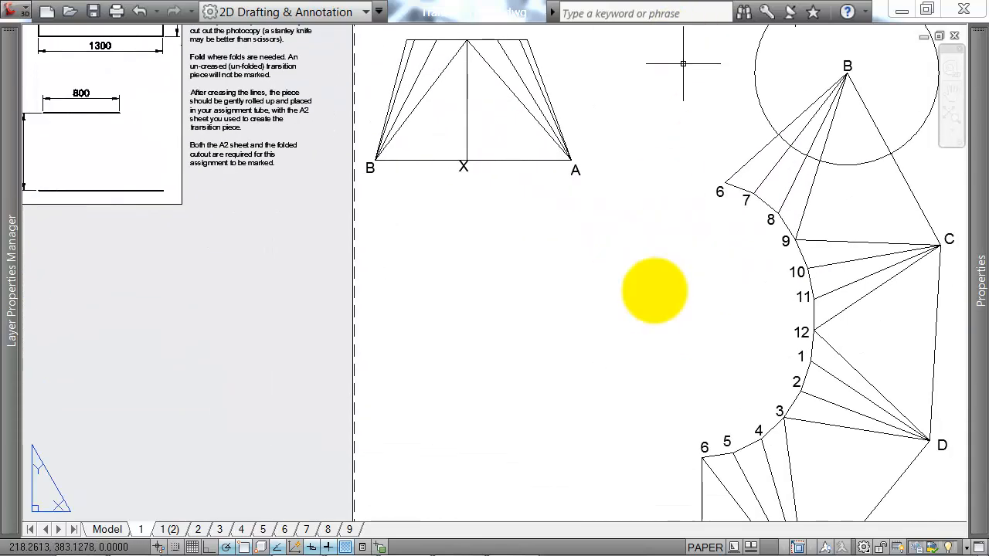
{"action": "middle_click_drag", "start_coordinate": [644, 386], "coordinate": [641, 72]}
{"action": "middle_click_drag", "start_coordinate": [697, 215], "coordinate": [596, 254]}
{"action": "key", "text": "c"}
{"action": "key", "text": "Return"}
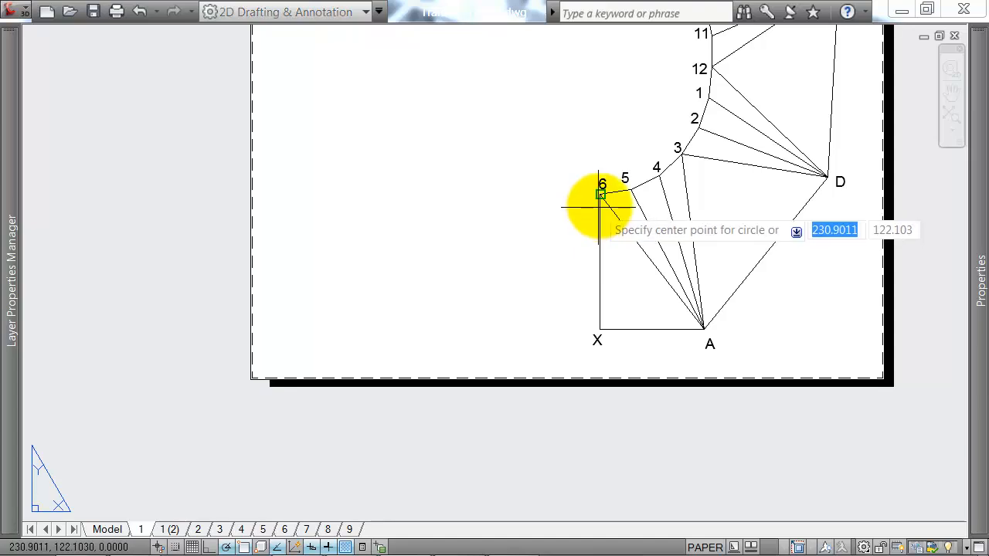
{"action": "left_click", "coordinate": [601, 194]}
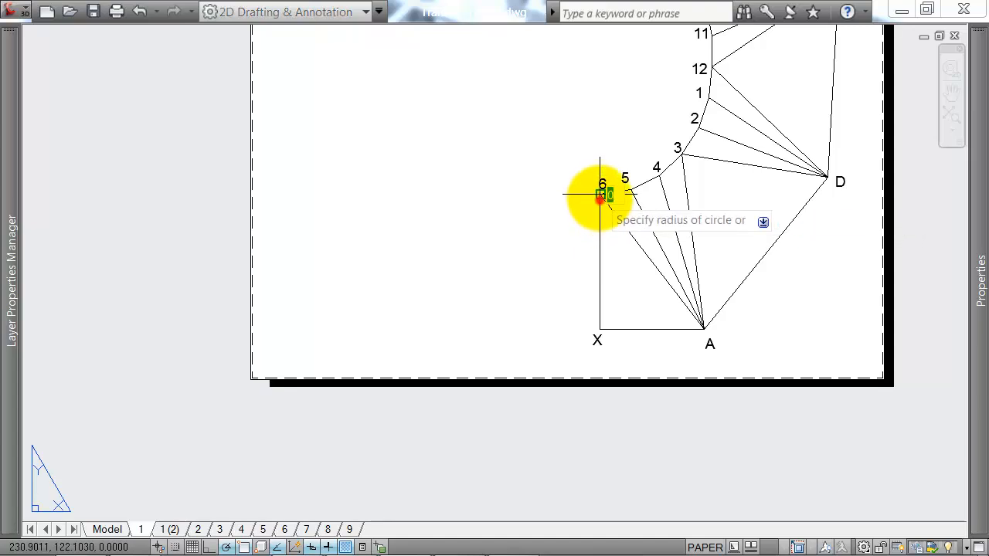
{"action": "left_click", "coordinate": [600, 331]}
Copy the 6-X circle from the first point 6 to the second point 6, next to point 7.
{"action": "key", "text": "c"}
{"action": "key", "text": "o"}
{"action": "key", "text": "Return"}
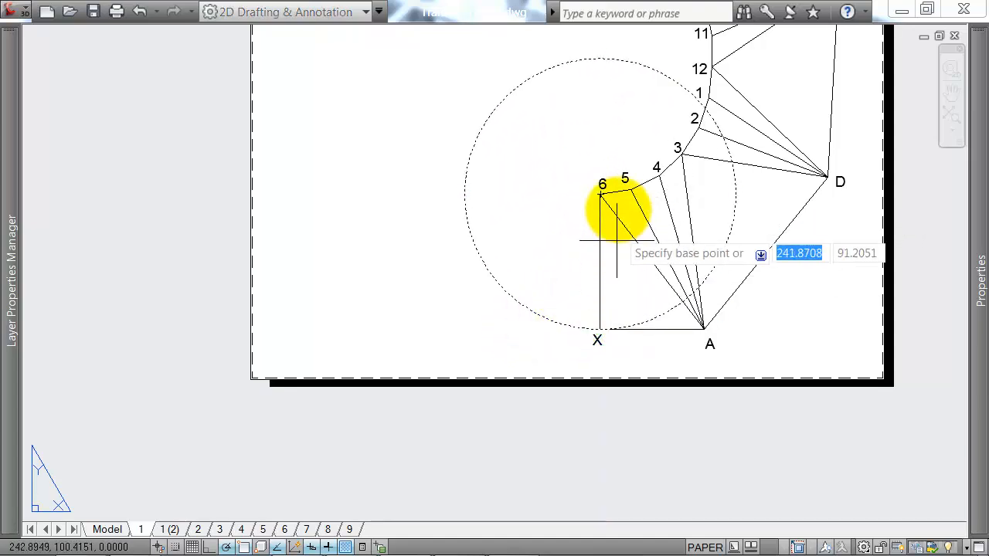
{"action": "left_click", "coordinate": [600, 195]}
{"action": "middle_click_drag", "start_coordinate": [582, 159], "coordinate": [531, 447]}
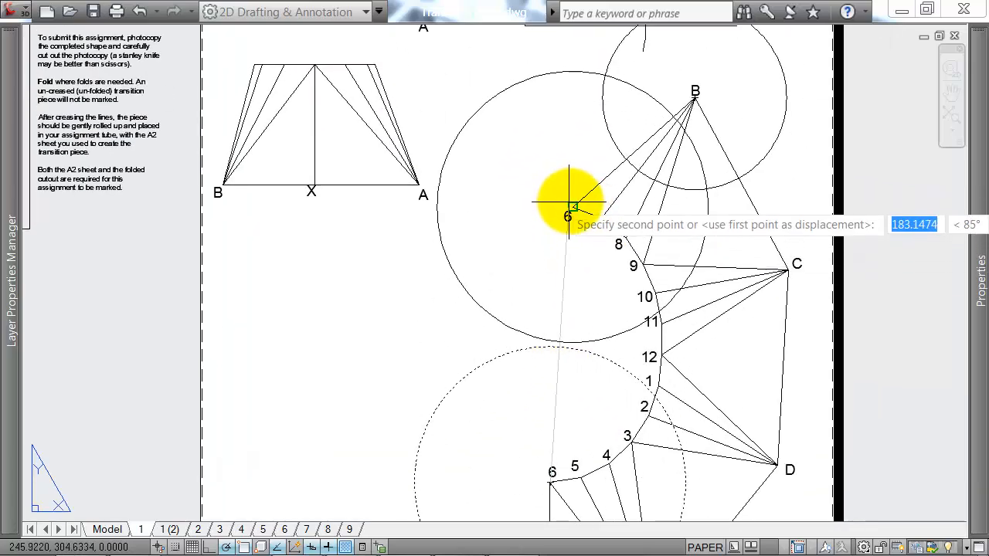
{"action": "left_click", "coordinate": [573, 208]}
Draw the last triangle's sides from B to the circles' outer intersection and on to point 6, and remove the construction circles.
{"action": "middle_click_drag", "start_coordinate": [574, 207], "coordinate": [573, 240]}
{"action": "middle_click_drag", "start_coordinate": [574, 182], "coordinate": [574, 221]}
{"action": "key", "text": "l"}
{"action": "key", "text": "space"}
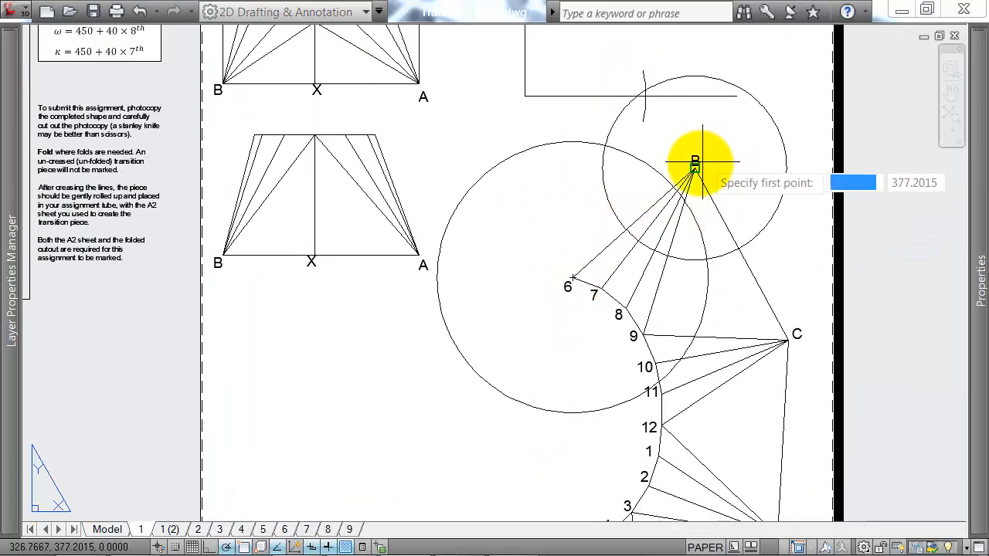
{"action": "left_click", "coordinate": [695, 164]}
{"action": "scroll", "coordinate": [618, 166], "scroll_direction": "up", "scroll_amount": 4}
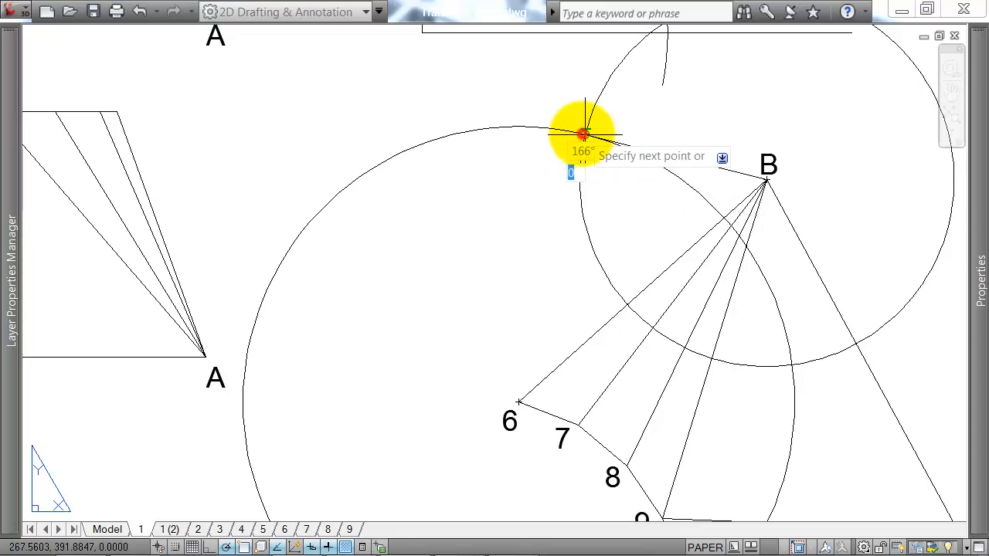
{"action": "scroll", "coordinate": [585, 133], "scroll_direction": "up", "scroll_amount": 6}
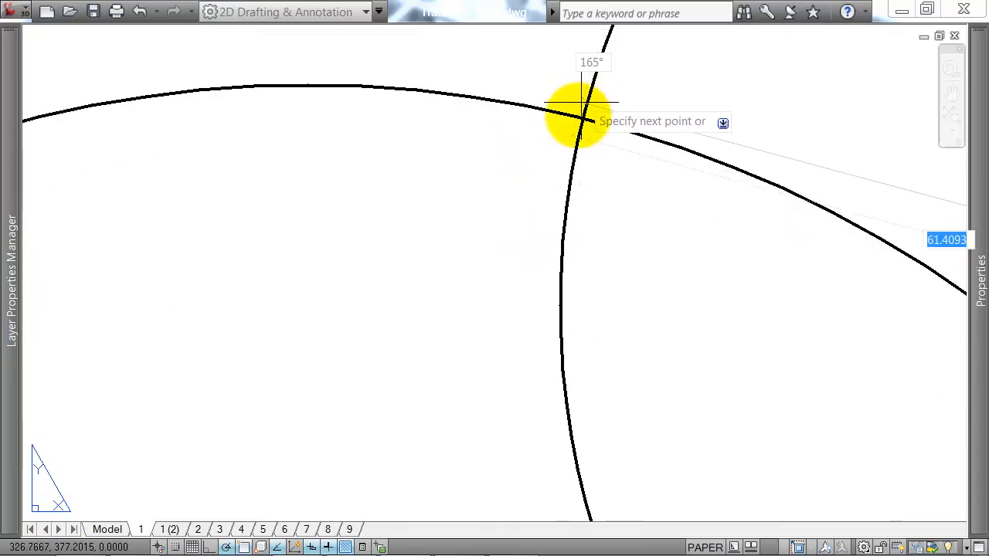
{"action": "scroll", "coordinate": [585, 117], "scroll_direction": "down", "scroll_amount": 6}
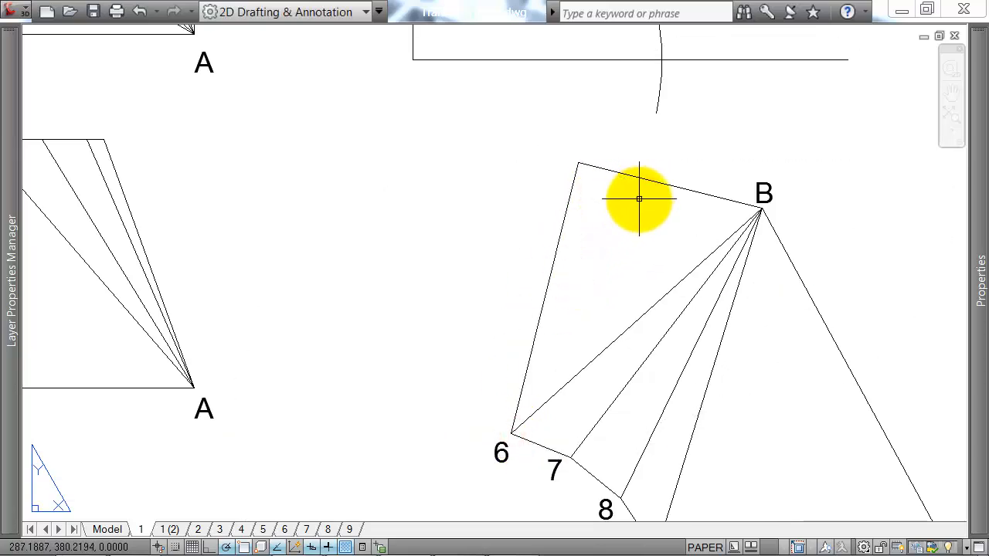
Measure side B-A of the plan view and the flat pattern's new edge from its unlabelled corner to B.
{"action": "scroll", "coordinate": [639, 199], "scroll_direction": "down", "scroll_amount": 4}
{"action": "scroll", "coordinate": [502, 210], "scroll_direction": "up", "scroll_amount": 3}
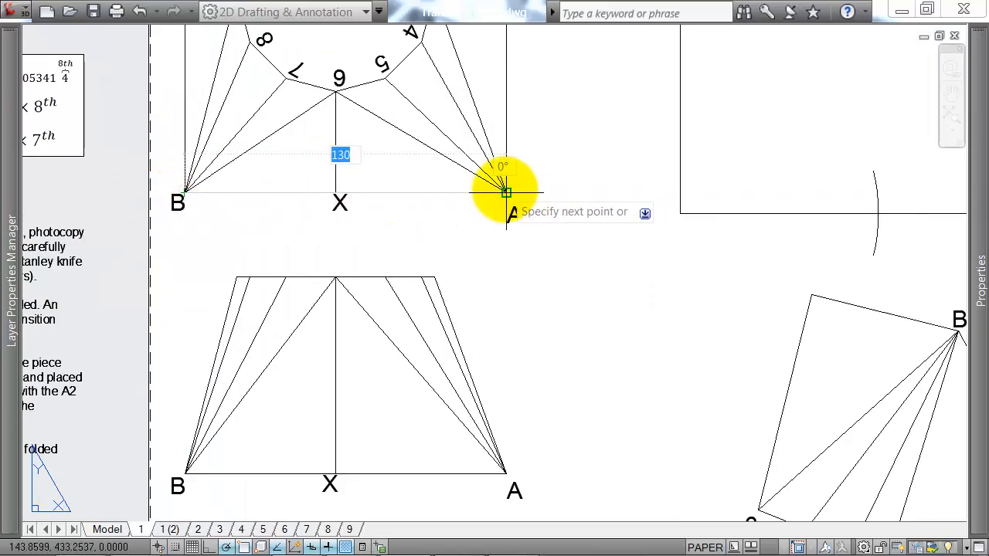
{"action": "key", "text": "Escape"}
{"action": "key", "text": "Return"}
{"action": "left_click", "coordinate": [812, 296]}
{"action": "middle_click_drag", "start_coordinate": [857, 302], "coordinate": [595, 237]}
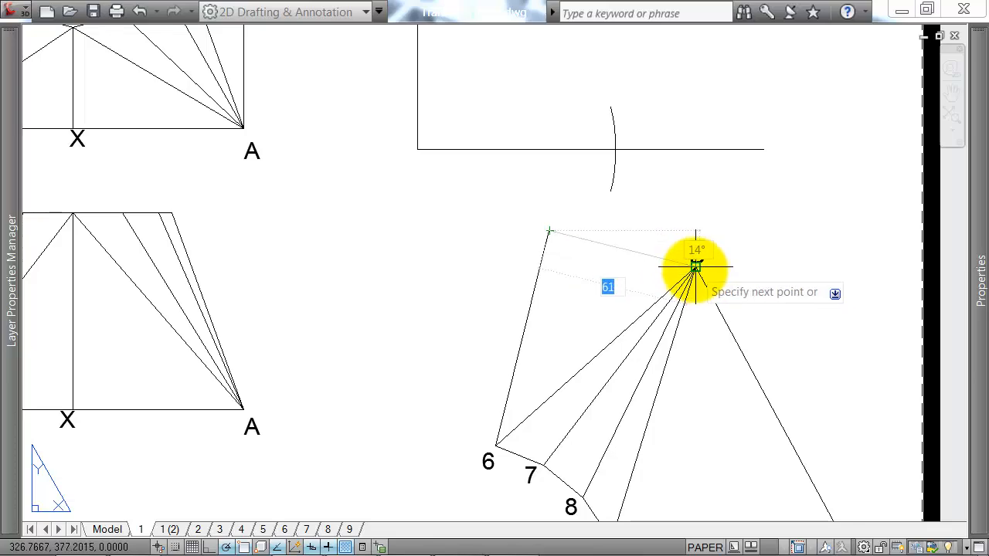
{"action": "left_click", "coordinate": [696, 266]}
{"action": "key", "text": "Escape"}
Measure edge X-A at the other end of the flat pattern.
{"action": "scroll", "coordinate": [694, 270], "scroll_direction": "down", "scroll_amount": 5}
{"action": "middle_click_drag", "start_coordinate": [636, 506], "coordinate": [623, 363]}
{"action": "scroll", "coordinate": [623, 362], "scroll_direction": "down", "scroll_amount": 1}
{"action": "key", "text": "Return"}
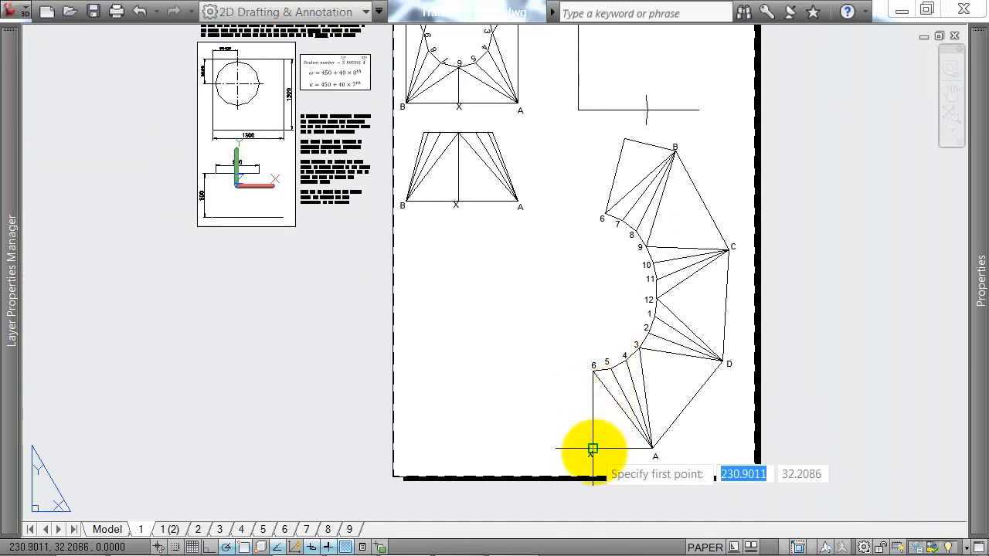
{"action": "left_click", "coordinate": [592, 449]}
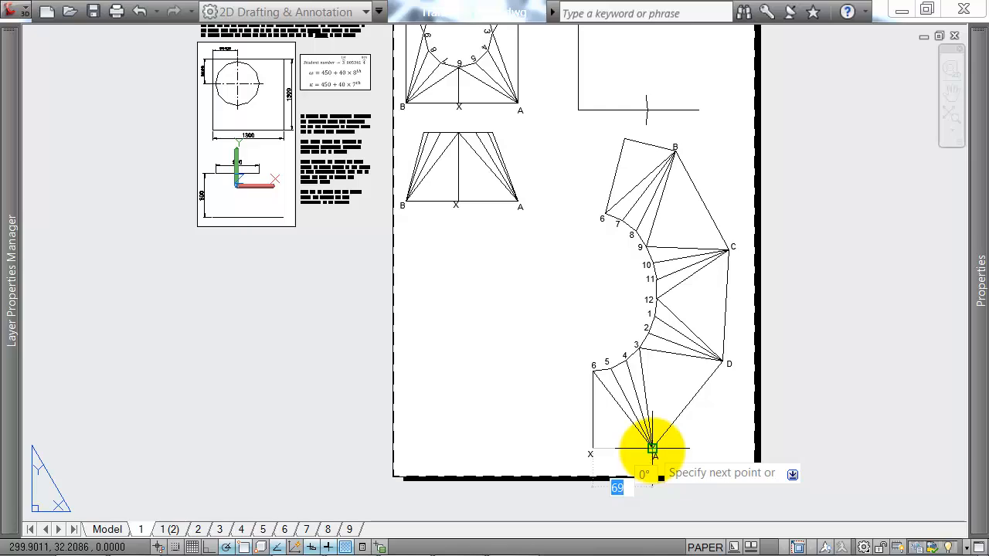
Examine the developed flat pattern's outline and its fold lines between corners A, D, C and B and the numbered points.
{"action": "scroll", "coordinate": [614, 325], "scroll_direction": "down", "scroll_amount": 3}
{"action": "scroll", "coordinate": [619, 287], "scroll_direction": "up", "scroll_amount": 5}
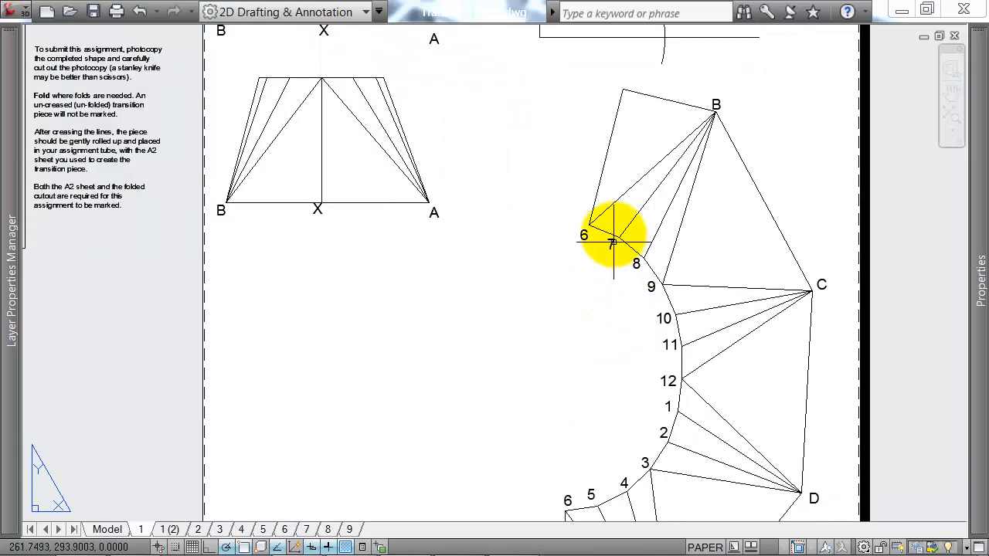
{"action": "scroll", "coordinate": [660, 163], "scroll_direction": "down", "scroll_amount": 2}
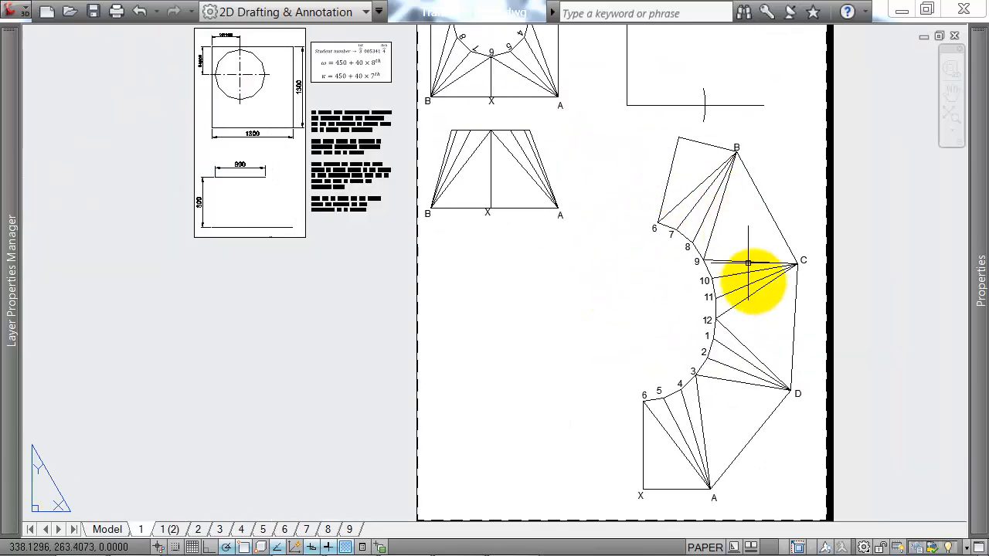
{"action": "middle_click_drag", "start_coordinate": [753, 210], "coordinate": [661, 201]}
{"action": "middle_click_drag", "start_coordinate": [533, 246], "coordinate": [637, 274]}
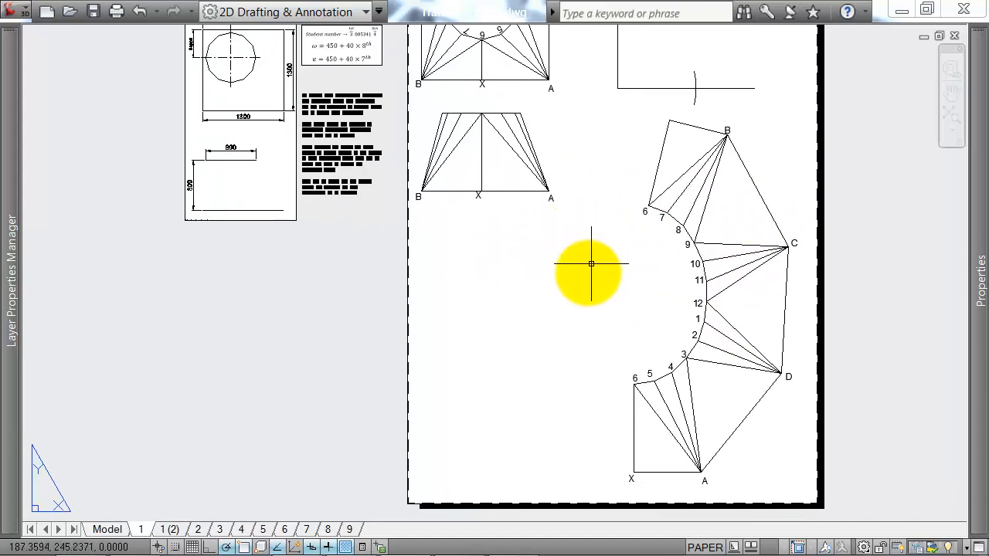
{"action": "scroll", "coordinate": [561, 283], "scroll_direction": "down", "scroll_amount": 2}
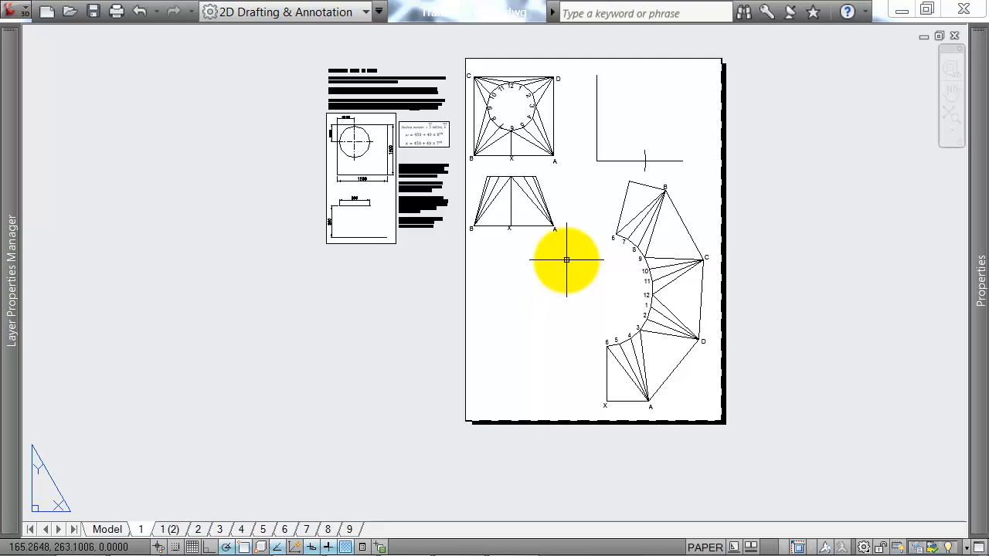
{"action": "scroll", "coordinate": [634, 255], "scroll_direction": "up", "scroll_amount": 2}
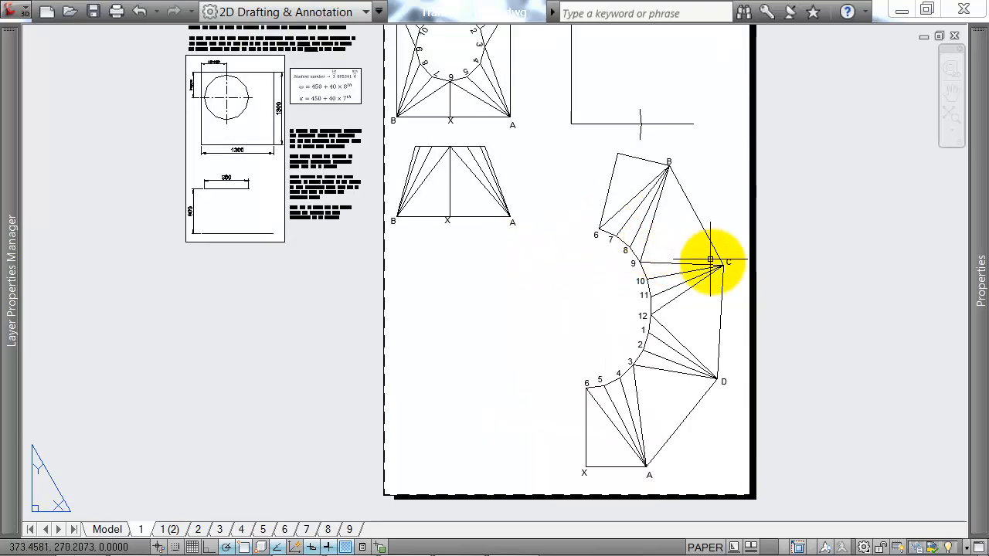
{"action": "middle_click_drag", "start_coordinate": [710, 261], "coordinate": [694, 227]}
{"action": "scroll", "coordinate": [614, 223], "scroll_direction": "up", "scroll_amount": 3}
{"action": "scroll", "coordinate": [669, 192], "scroll_direction": "down", "scroll_amount": 2}
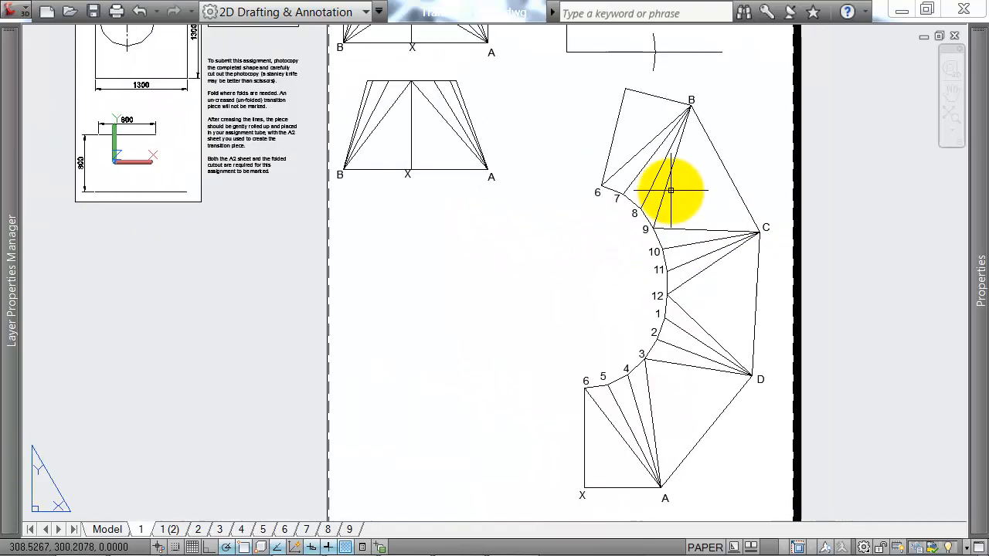
{"action": "middle_click_drag", "start_coordinate": [699, 145], "coordinate": [713, 165]}
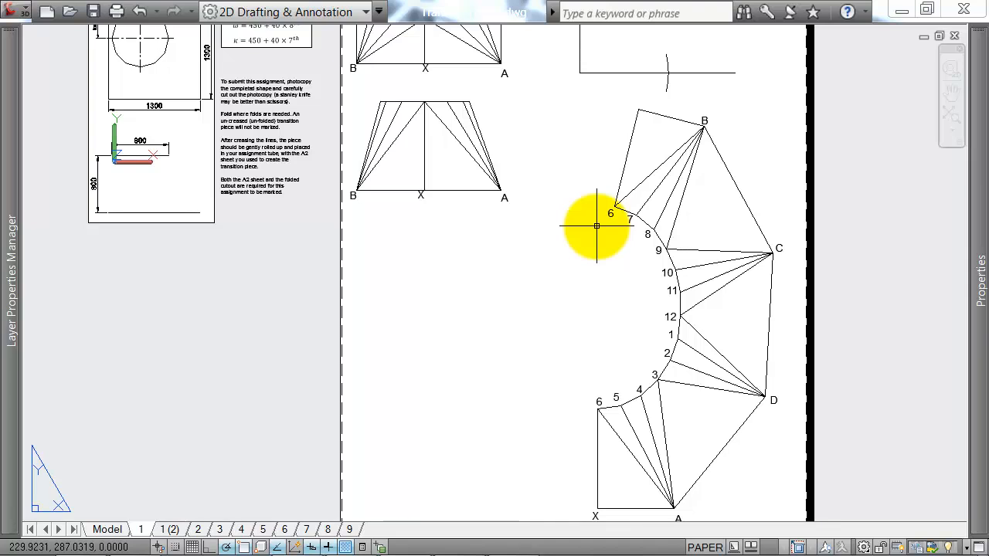
{"action": "scroll", "coordinate": [700, 391], "scroll_direction": "up", "scroll_amount": 2}
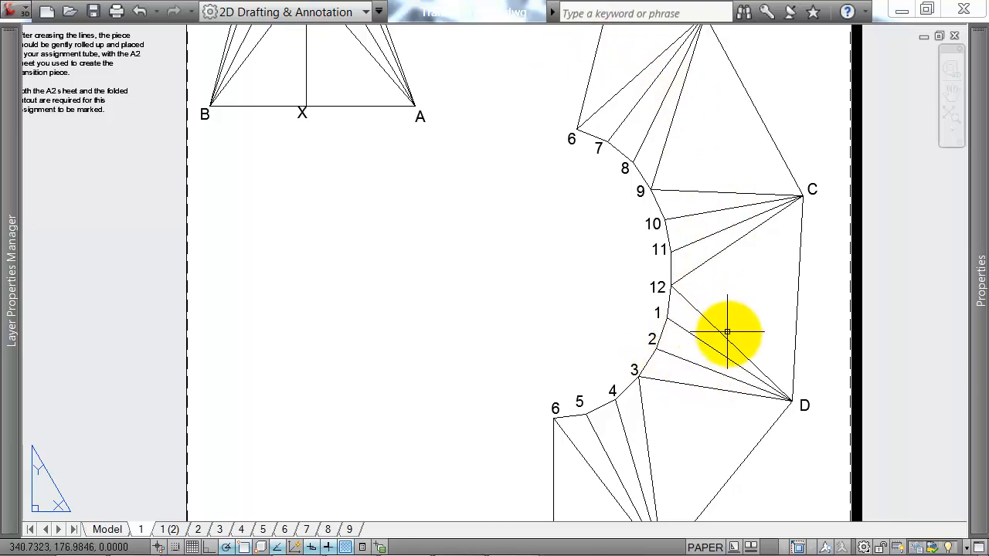
{"action": "middle_click_drag", "start_coordinate": [691, 335], "coordinate": [670, 231]}
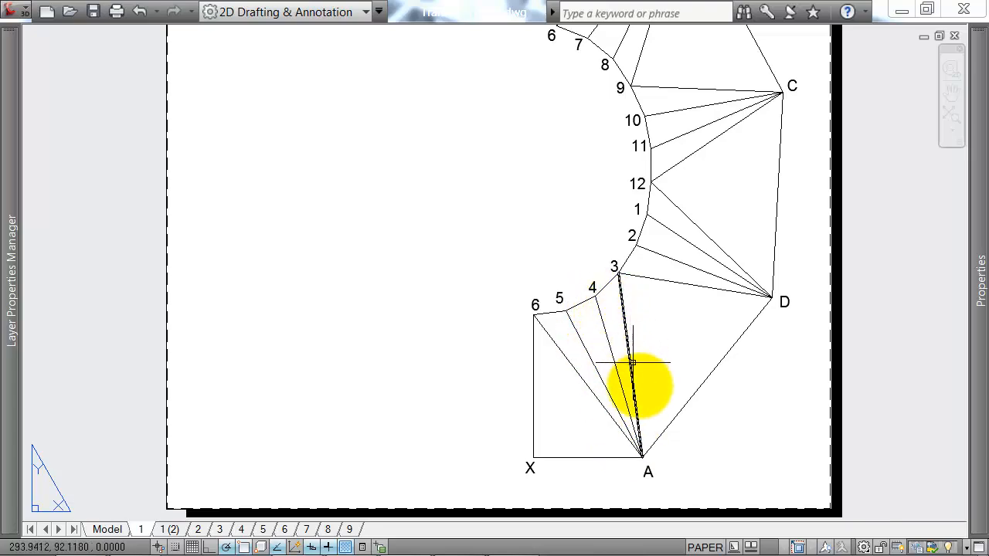
{"action": "scroll", "coordinate": [564, 217], "scroll_direction": "down", "scroll_amount": 1}
{"action": "middle_click_drag", "start_coordinate": [536, 170], "coordinate": [614, 347]}
{"action": "middle_click_drag", "start_coordinate": [745, 190], "coordinate": [721, 123]}
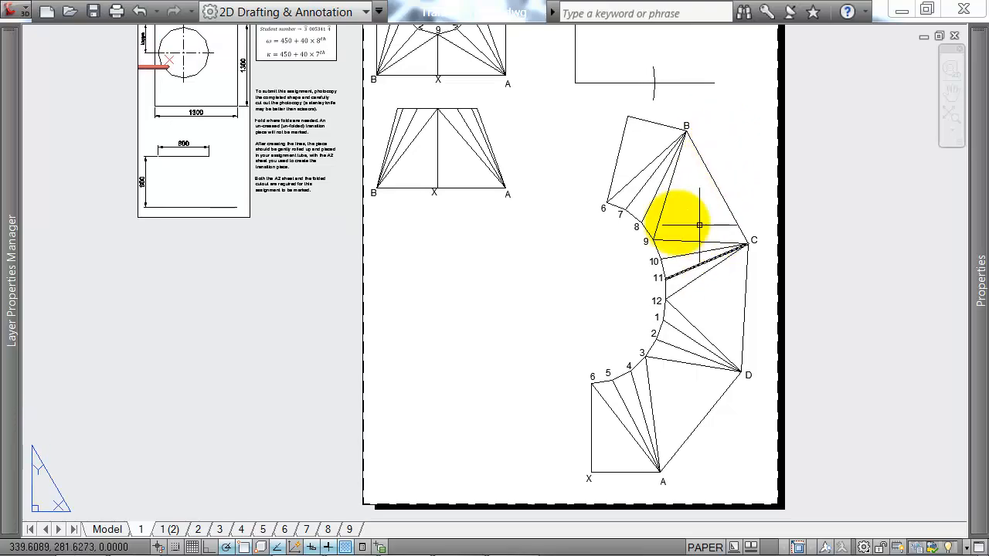
Draw a narrow glue tab with slanted ends along the outside of the final seam edge, from point 6 to the unlabelled corner.
{"action": "scroll", "coordinate": [625, 208], "scroll_direction": "up", "scroll_amount": 2}
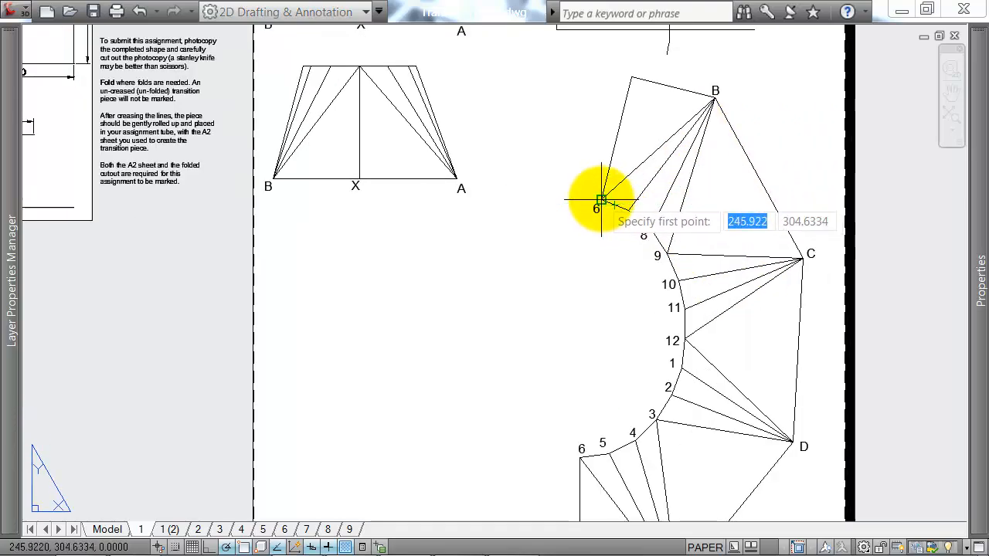
{"action": "scroll", "coordinate": [601, 200], "scroll_direction": "up", "scroll_amount": 4}
{"action": "left_click", "coordinate": [596, 194]}
{"action": "left_click", "coordinate": [569, 138]}
{"action": "middle_click_drag", "start_coordinate": [571, 101], "coordinate": [567, 314]}
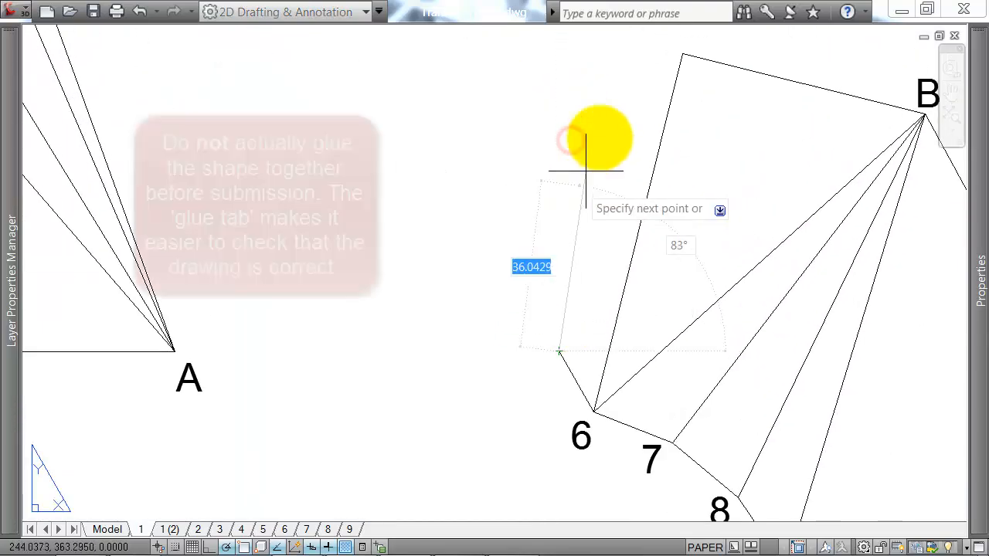
{"action": "left_click", "coordinate": [628, 80]}
{"action": "left_click", "coordinate": [683, 48]}
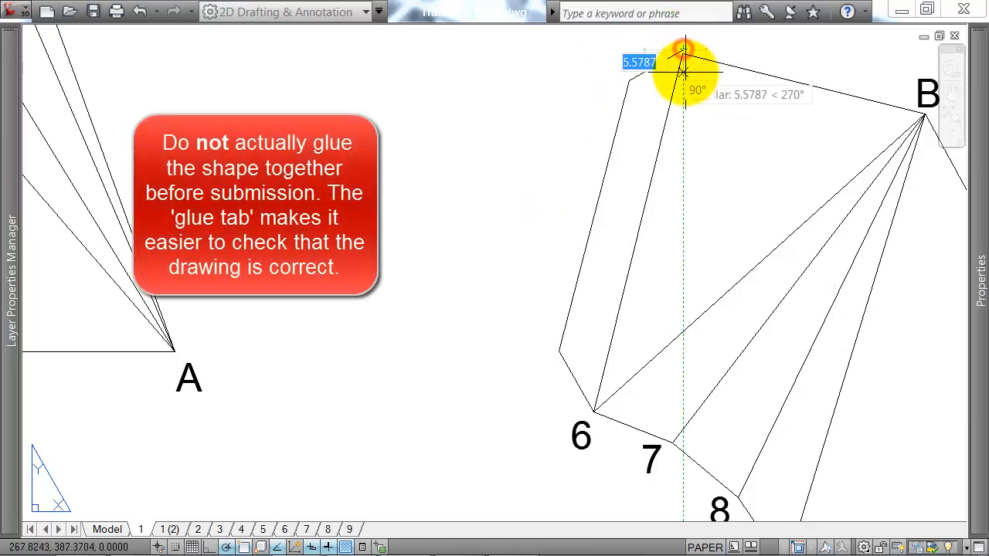
{"action": "key", "text": "Escape"}
{"action": "scroll", "coordinate": [694, 144], "scroll_direction": "down", "scroll_amount": 2}
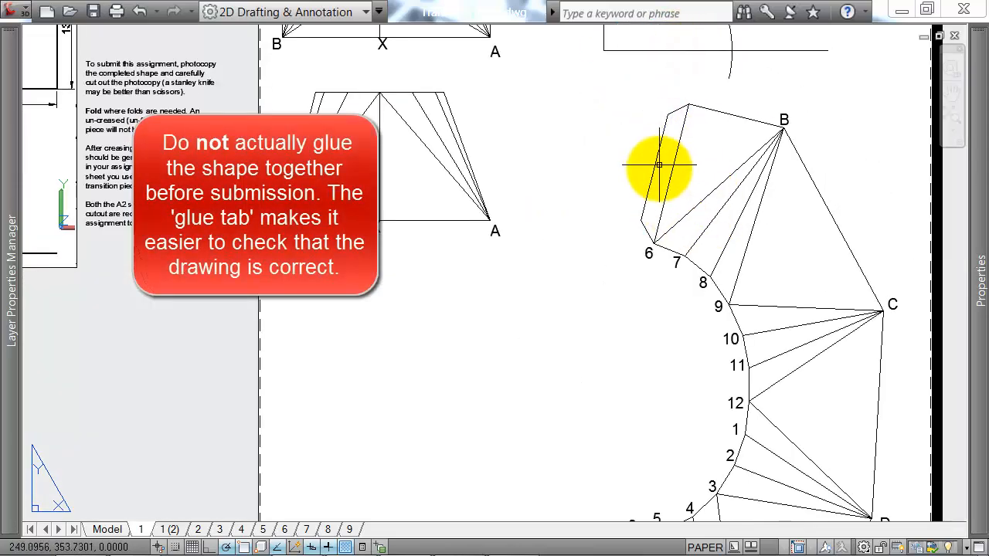
{"action": "middle_click_drag", "start_coordinate": [678, 187], "coordinate": [661, 76]}
{"action": "middle_click_drag", "start_coordinate": [643, 213], "coordinate": [636, 154]}
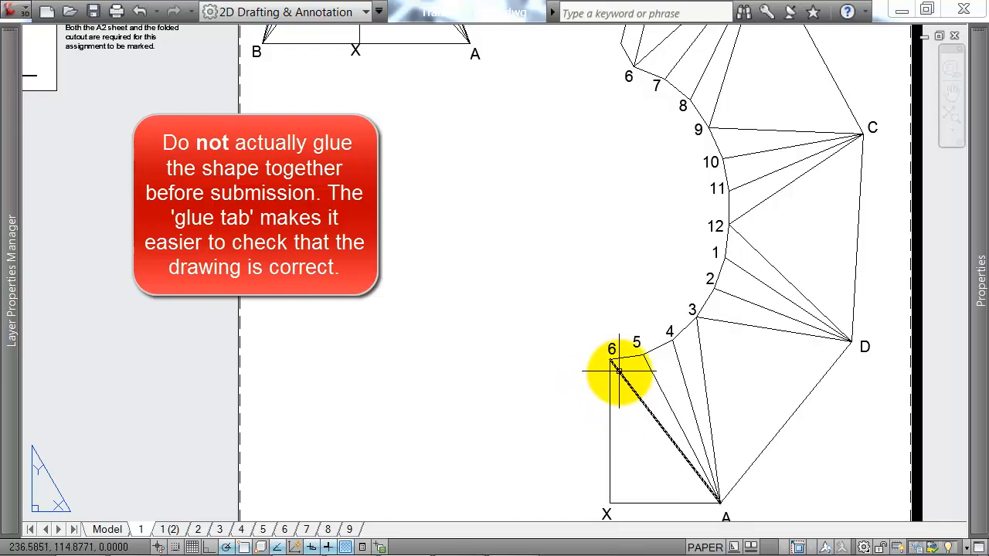
Stretch the glue tab's outer corner near point 6 a short distance away from point 6 to shorten that end of the tab.
{"action": "middle_click_drag", "start_coordinate": [634, 88], "coordinate": [634, 211]}
{"action": "scroll", "coordinate": [625, 165], "scroll_direction": "up", "scroll_amount": 4}
{"action": "type", "text": "s"}
{"action": "key", "text": "Return"}
{"action": "left_click", "coordinate": [637, 144]}
{"action": "left_click", "coordinate": [609, 177]}
{"action": "key", "text": "Return"}
{"action": "left_click", "coordinate": [574, 194]}
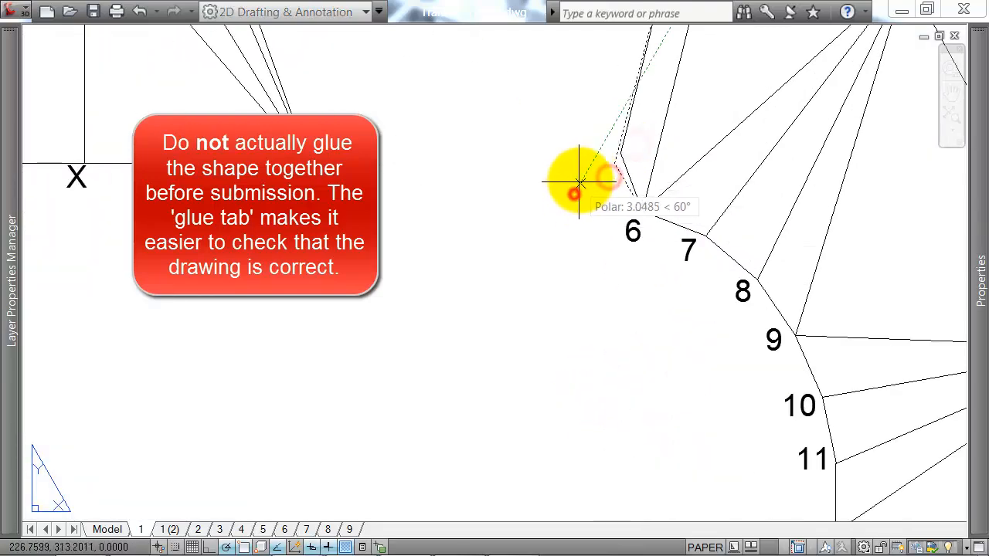
{"action": "left_click", "coordinate": [590, 169]}
Examine the sheet layout and read the assignment brief with its scale requirement and dimensioned transition-piece sketch.
{"action": "scroll", "coordinate": [627, 275], "scroll_direction": "down", "scroll_amount": 4}
{"action": "mouse_move", "coordinate": [655, 400]}
{"action": "middle_mouse_down"}
{"action": "mouse_move", "coordinate": [629, 258]}
{"action": "mouse_move", "coordinate": [600, 283]}
{"action": "middle_mouse_up"}
{"action": "scroll", "coordinate": [581, 274], "scroll_direction": "down", "scroll_amount": 4}
{"action": "scroll", "coordinate": [593, 142], "scroll_direction": "up", "scroll_amount": 2}
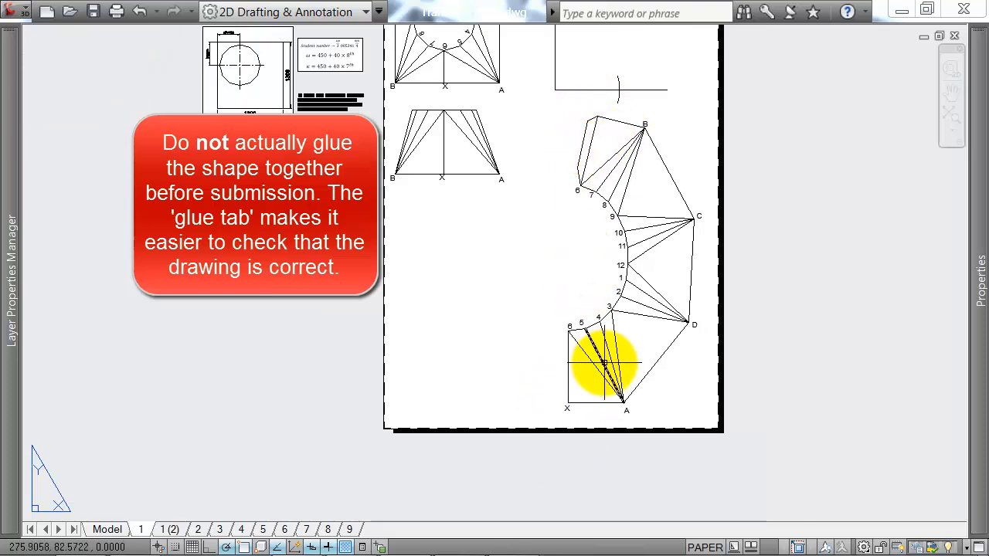
{"action": "scroll", "coordinate": [625, 291], "scroll_direction": "down", "scroll_amount": 4}
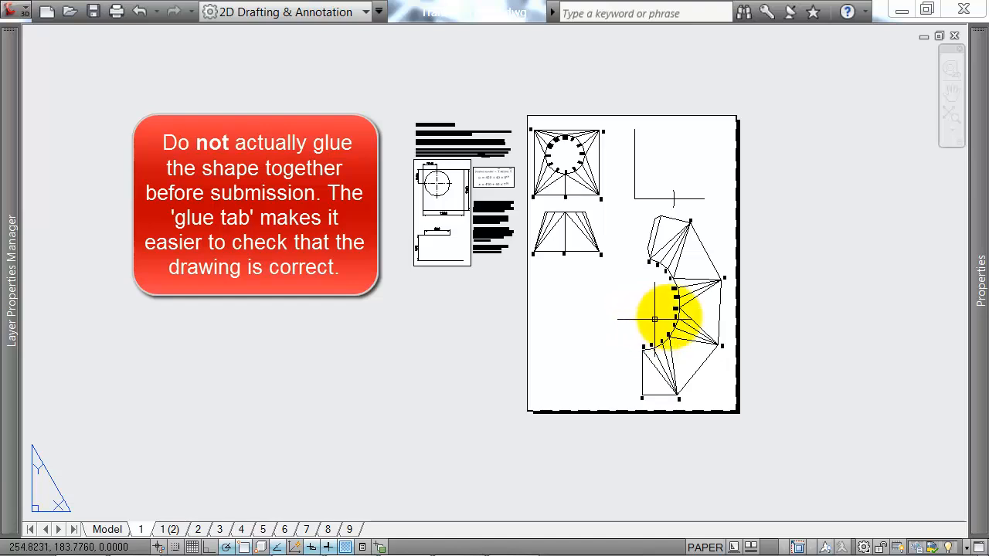
{"action": "scroll", "coordinate": [655, 319], "scroll_direction": "up", "scroll_amount": 2}
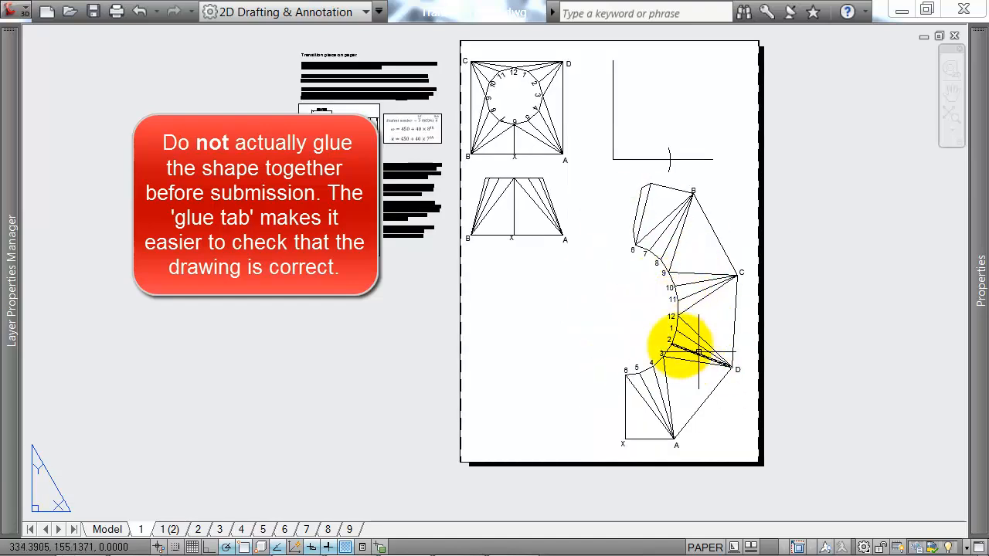
{"action": "middle_click_drag", "start_coordinate": [699, 352], "coordinate": [673, 344]}
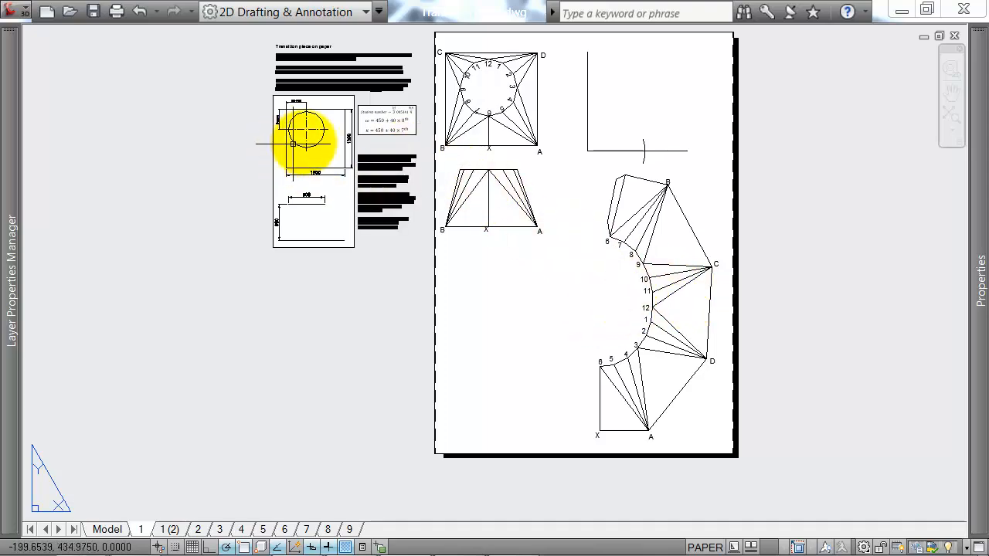
{"action": "scroll", "coordinate": [367, 147], "scroll_direction": "up", "scroll_amount": 5}
{"action": "middle_click_drag", "start_coordinate": [386, 152], "coordinate": [506, 325]}
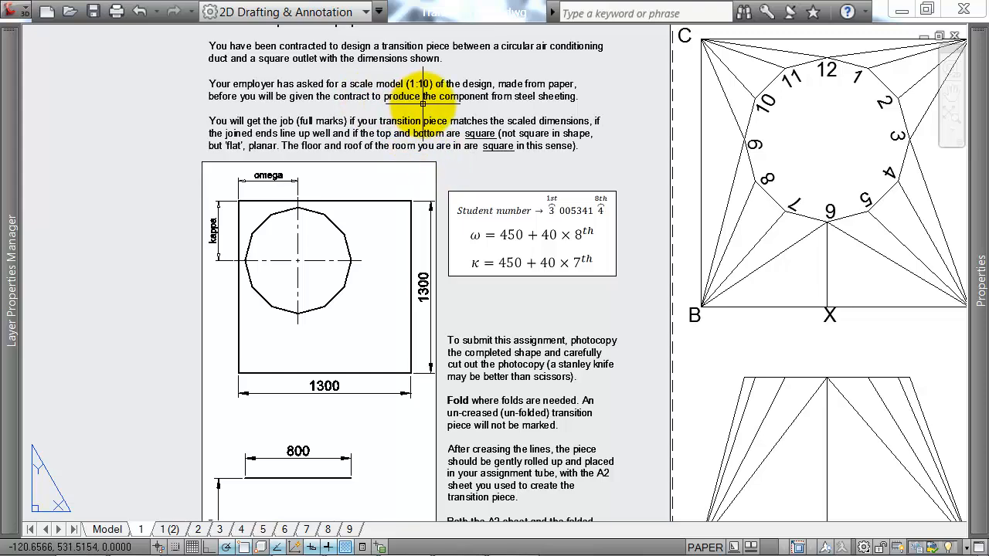
{"action": "scroll", "coordinate": [422, 103], "scroll_direction": "down", "scroll_amount": 3}
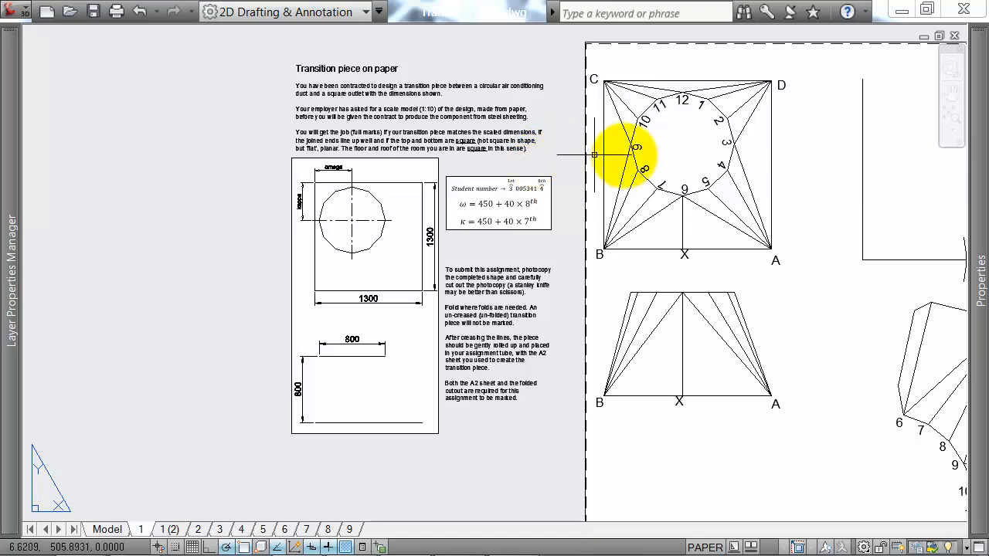
Compare the flat pattern's numbered points, corners and fold lines with the plan view and elevation.
{"action": "scroll", "coordinate": [655, 188], "scroll_direction": "down", "scroll_amount": 2}
{"action": "scroll", "coordinate": [595, 170], "scroll_direction": "up", "scroll_amount": 2}
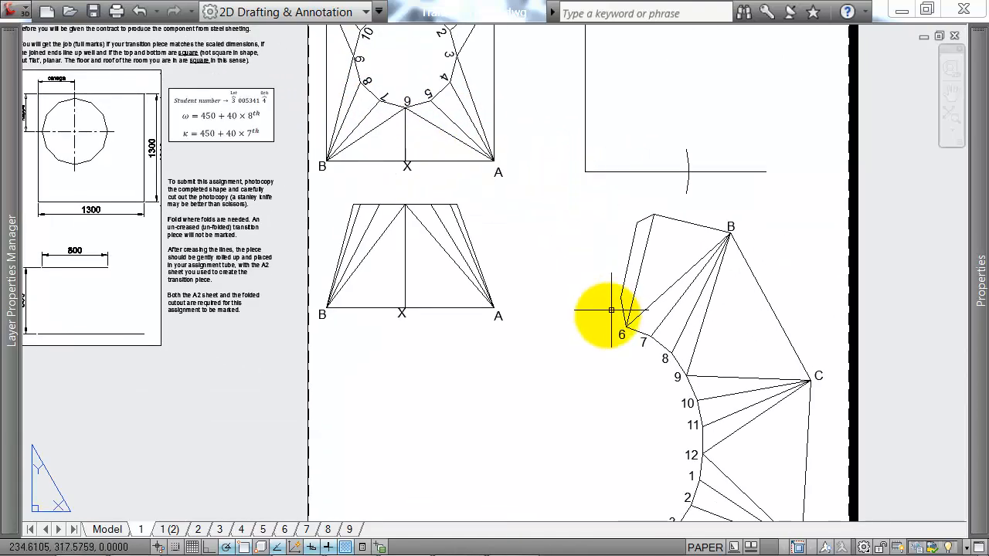
{"action": "mouse_move", "coordinate": [611, 313]}
{"action": "middle_mouse_down"}
{"action": "mouse_move", "coordinate": [516, 199]}
{"action": "mouse_move", "coordinate": [585, 191]}
{"action": "middle_mouse_up"}
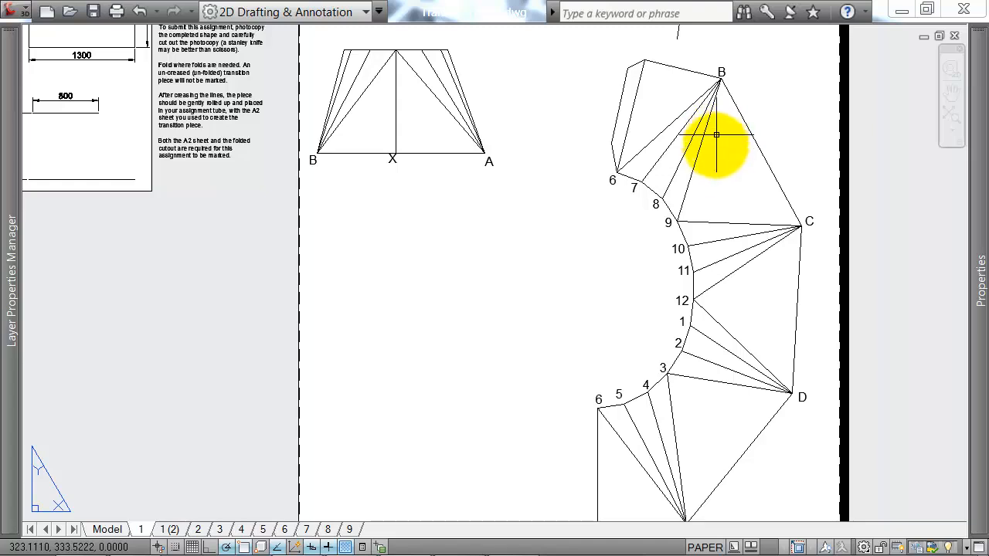
{"action": "scroll", "coordinate": [716, 135], "scroll_direction": "down", "scroll_amount": 2}
{"action": "middle_click_drag", "start_coordinate": [718, 166], "coordinate": [684, 254]}
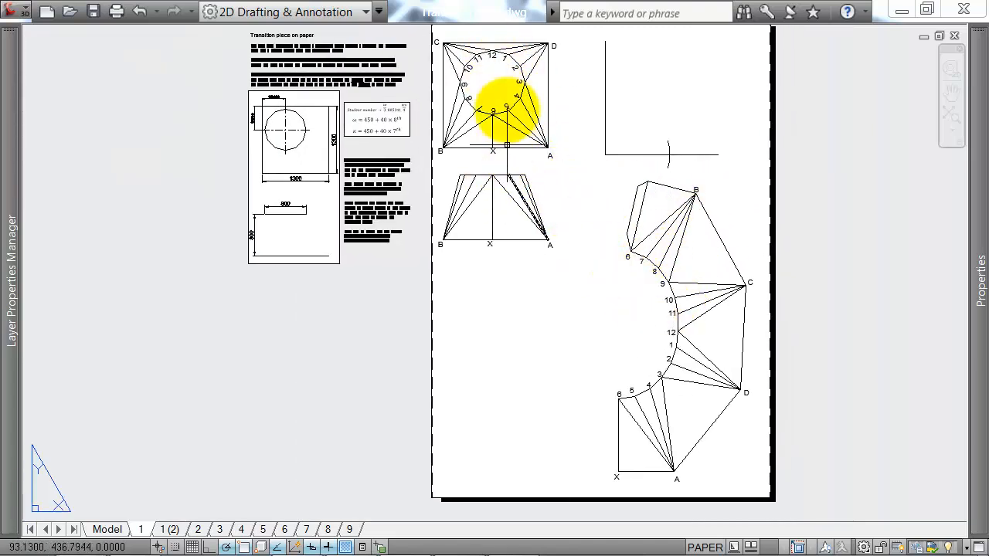
{"action": "scroll", "coordinate": [490, 73], "scroll_direction": "down", "scroll_amount": 3}
{"action": "scroll", "coordinate": [485, 55], "scroll_direction": "up", "scroll_amount": 5}
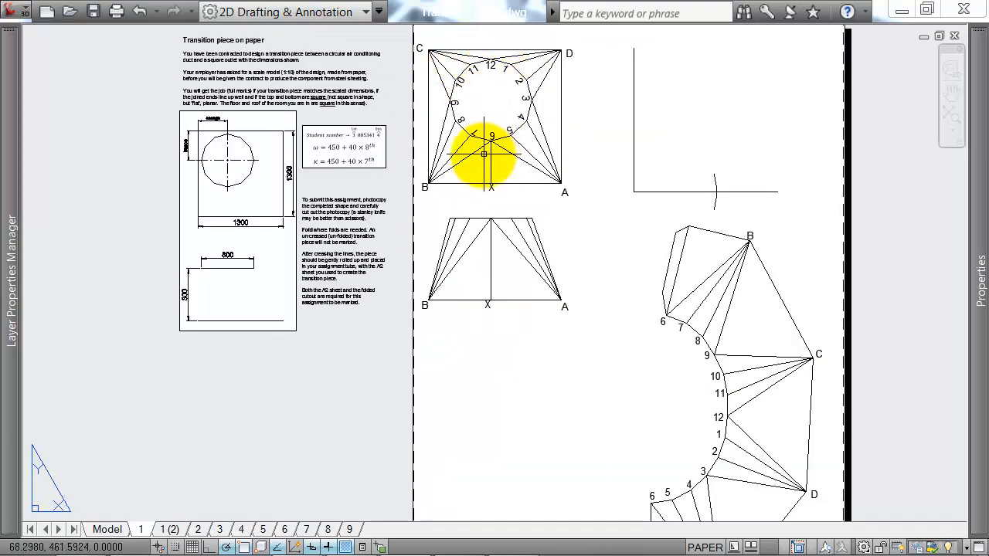
{"action": "middle_click_drag", "start_coordinate": [764, 335], "coordinate": [730, 247]}
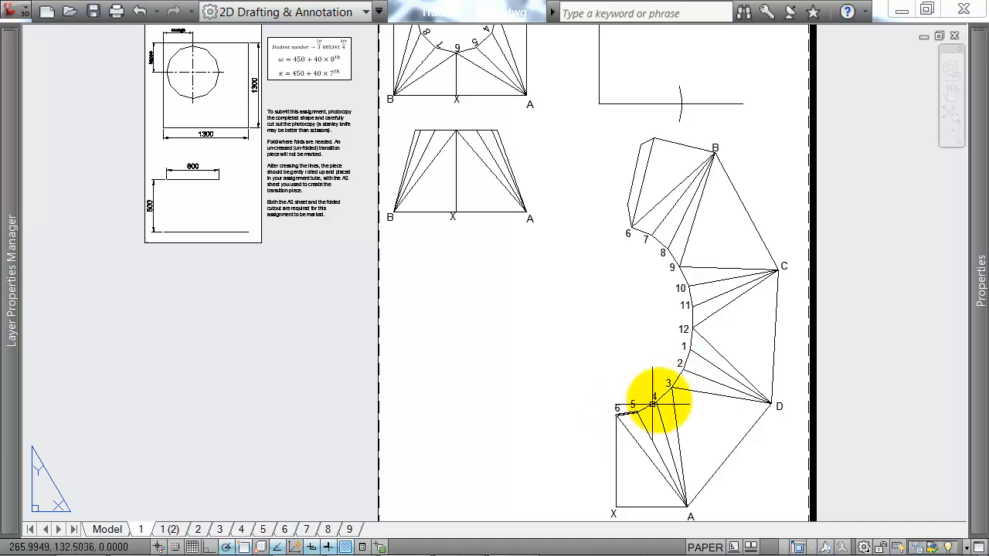
{"action": "scroll", "coordinate": [650, 332], "scroll_direction": "down", "scroll_amount": 1}
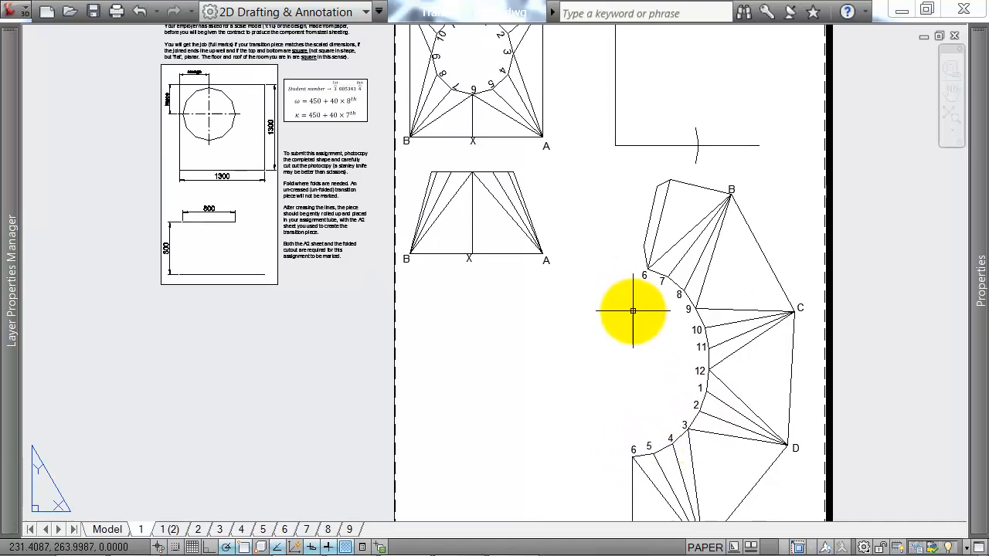
{"action": "scroll", "coordinate": [494, 185], "scroll_direction": "up", "scroll_amount": 1}
{"action": "middle_click_drag", "start_coordinate": [485, 150], "coordinate": [518, 244]}
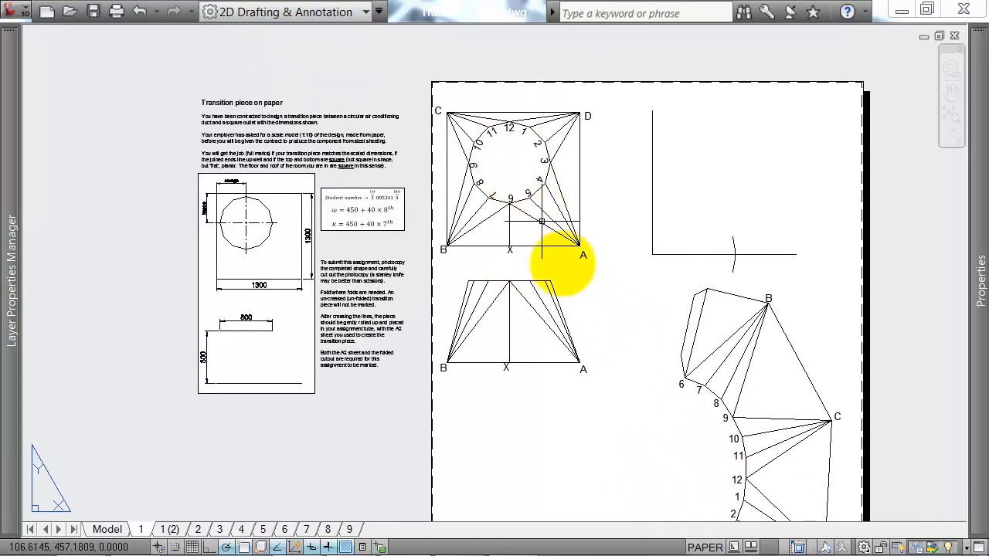
{"action": "middle_click_drag", "start_coordinate": [572, 309], "coordinate": [530, 169]}
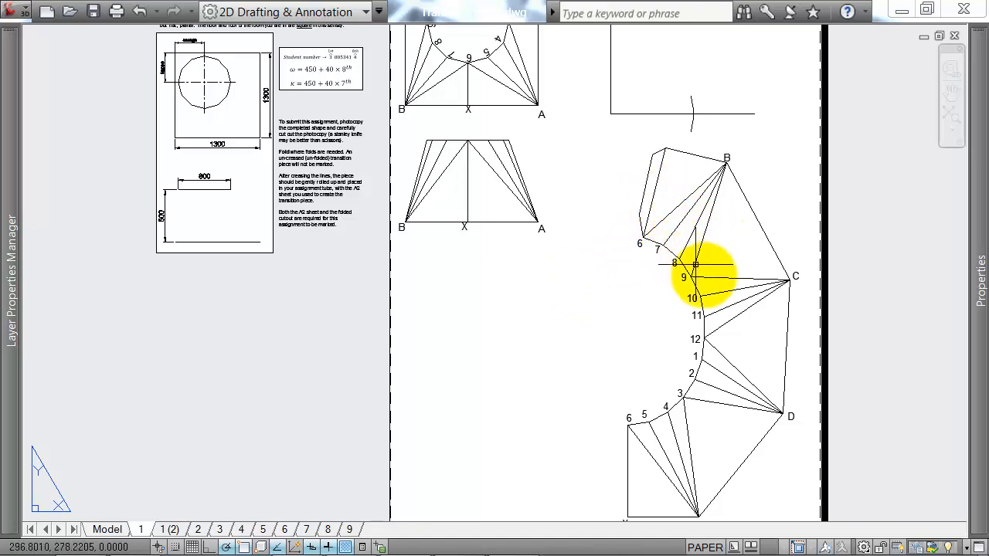
{"action": "middle_click_drag", "start_coordinate": [716, 338], "coordinate": [673, 283]}
{"action": "middle_click_drag", "start_coordinate": [683, 355], "coordinate": [564, 376]}
{"action": "middle_click_drag", "start_coordinate": [441, 392], "coordinate": [654, 366]}
{"action": "mouse_move", "coordinate": [504, 310]}
{"action": "middle_mouse_down"}
{"action": "mouse_move", "coordinate": [483, 320]}
{"action": "mouse_move", "coordinate": [410, 316]}
{"action": "mouse_move", "coordinate": [483, 313]}
{"action": "middle_mouse_up"}
{"action": "scroll", "coordinate": [452, 310], "scroll_direction": "down", "scroll_amount": 2}
{"action": "scroll", "coordinate": [443, 304], "scroll_direction": "up", "scroll_amount": 1}
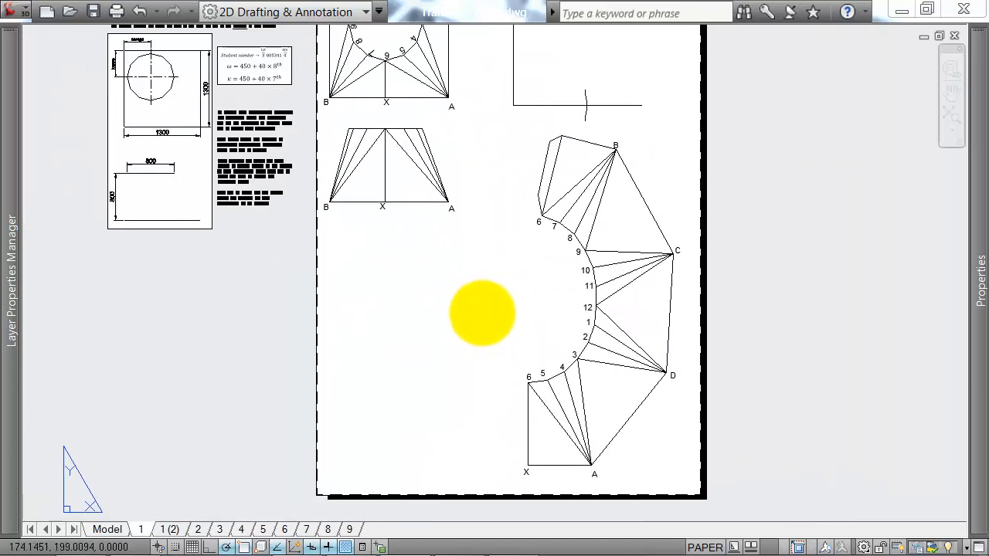
{"action": "scroll", "coordinate": [543, 274], "scroll_direction": "down", "scroll_amount": 2}
{"action": "scroll", "coordinate": [510, 287], "scroll_direction": "up", "scroll_amount": 1}
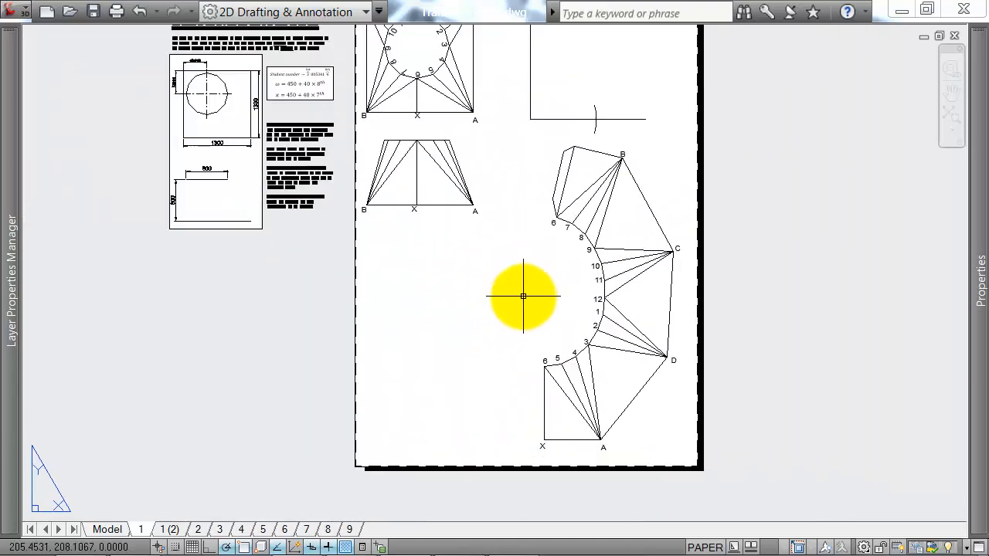
Move the two perpendicular construction lines and their arc from beside the plan view to the empty area below the elevation.
{"action": "type", "text": "m"}
{"action": "key", "text": "Return"}
{"action": "scroll", "coordinate": [585, 126], "scroll_direction": "down", "scroll_amount": 2}
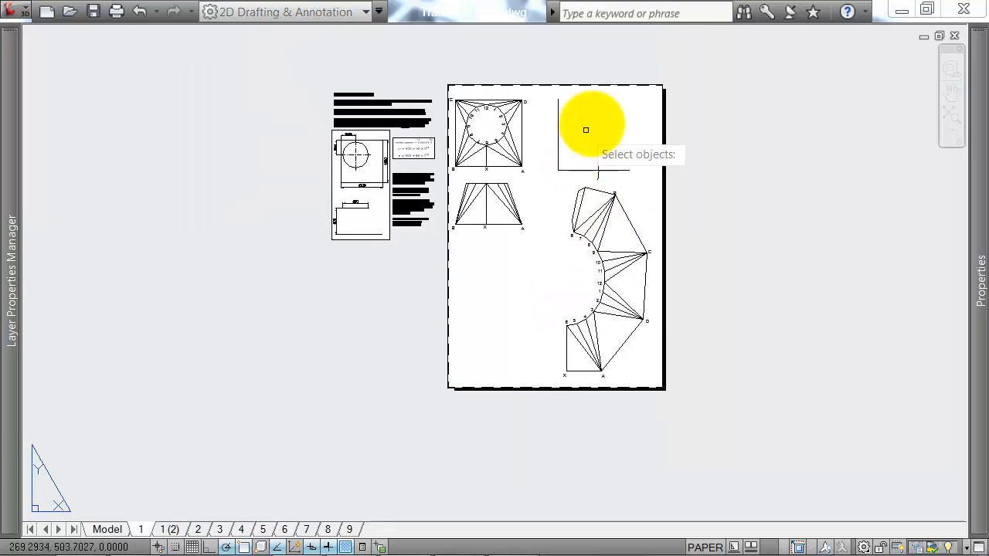
{"action": "scroll", "coordinate": [592, 121], "scroll_direction": "up", "scroll_amount": 1}
{"action": "left_click", "coordinate": [636, 101]}
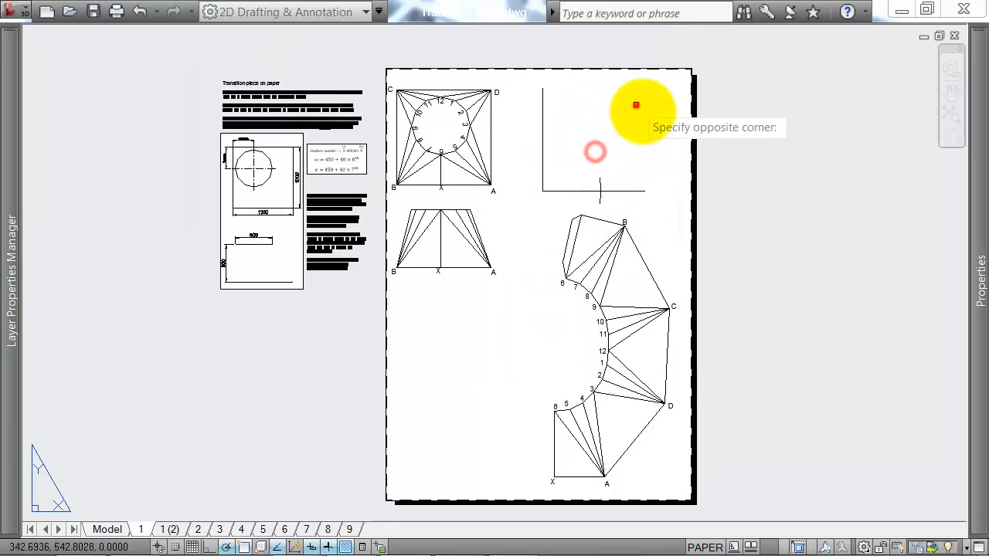
{"action": "left_click", "coordinate": [527, 196]}
{"action": "key", "text": "Return"}
{"action": "left_click", "coordinate": [651, 137]}
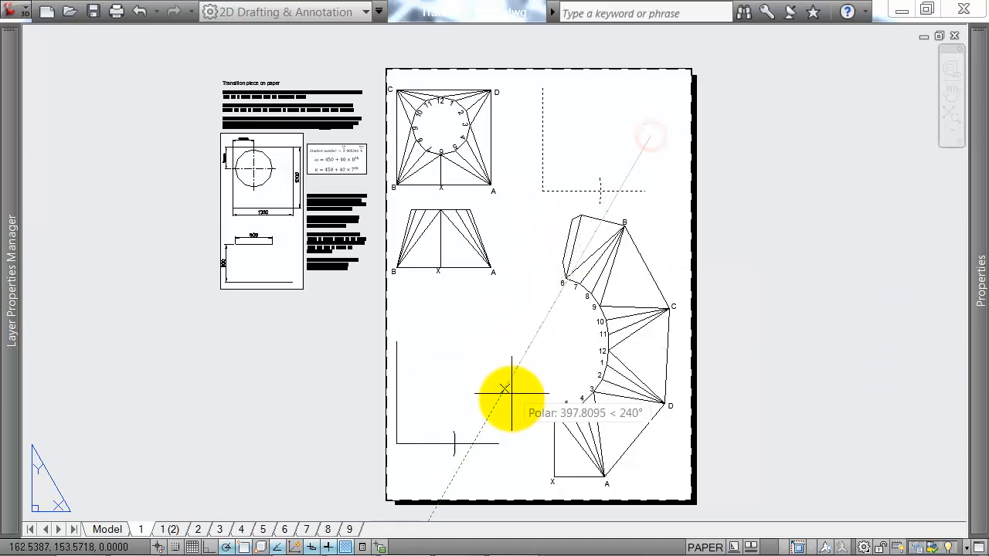
{"action": "left_click", "coordinate": [516, 423]}
Move the whole flat pattern, including its labels and glue tab, straight up the sheet.
{"action": "key", "text": "Return"}
{"action": "left_click", "coordinate": [762, 88]}
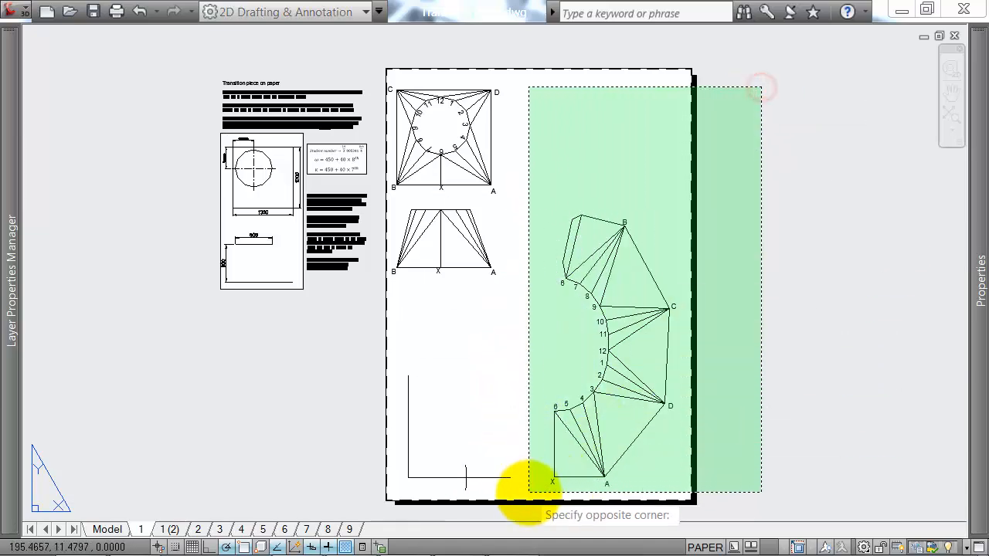
{"action": "left_click", "coordinate": [525, 488]}
{"action": "key", "text": "Return"}
{"action": "left_click", "coordinate": [808, 359]}
{"action": "left_click", "coordinate": [808, 287]}
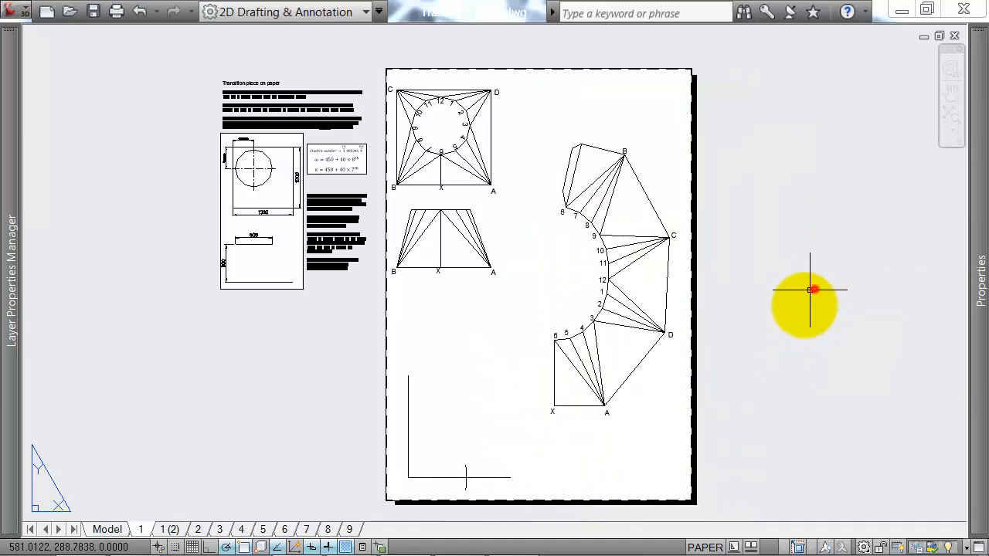
Move the perpendicular construction lines and arc back up to the sheet's upper corner, above the flat pattern.
{"action": "key", "text": "Return"}
{"action": "left_click", "coordinate": [499, 349]}
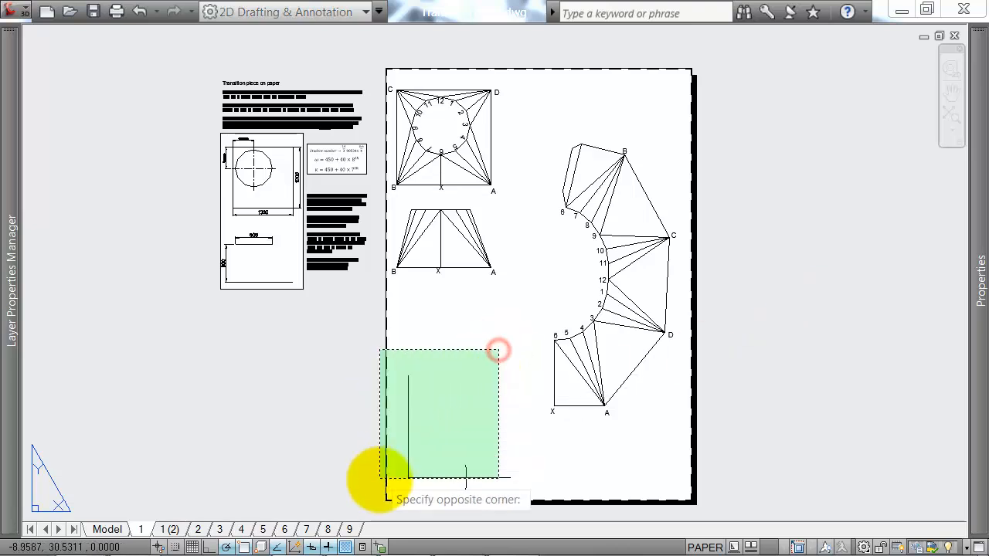
{"action": "left_click", "coordinate": [380, 490]}
{"action": "key", "text": "Return"}
{"action": "left_click", "coordinate": [567, 474]}
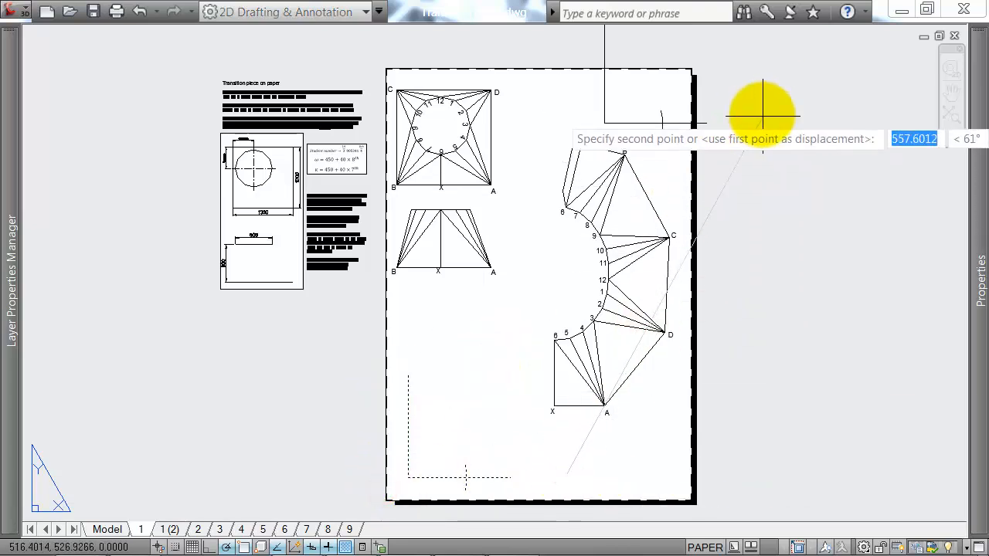
{"action": "left_click", "coordinate": [762, 115]}
Move the flat pattern down and slightly towards the middle of the sheet, clear of the construction lines.
{"action": "key", "text": "Return"}
{"action": "left_click", "coordinate": [704, 145]}
{"action": "left_click", "coordinate": [521, 428]}
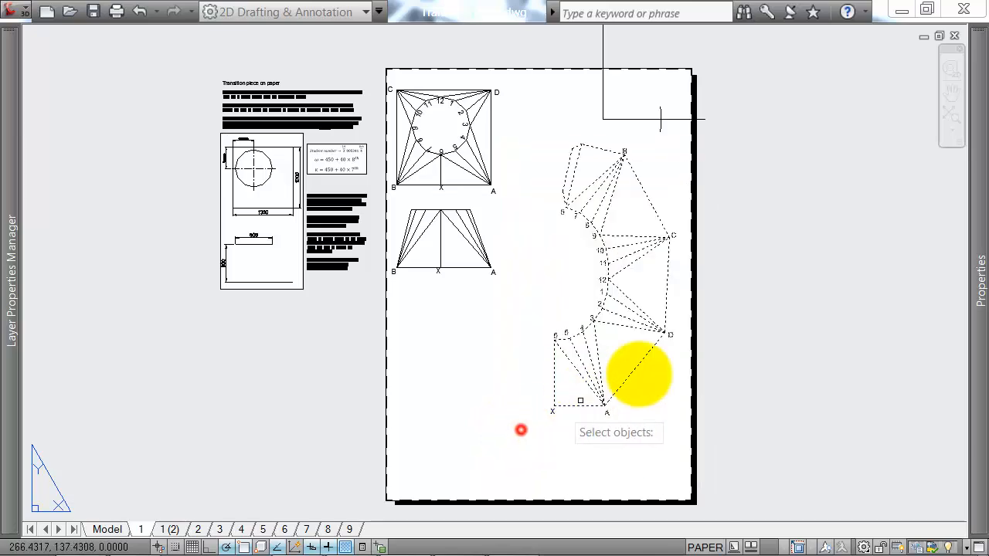
{"action": "key", "text": "Return"}
{"action": "left_click", "coordinate": [735, 307]}
{"action": "left_click", "coordinate": [770, 367]}
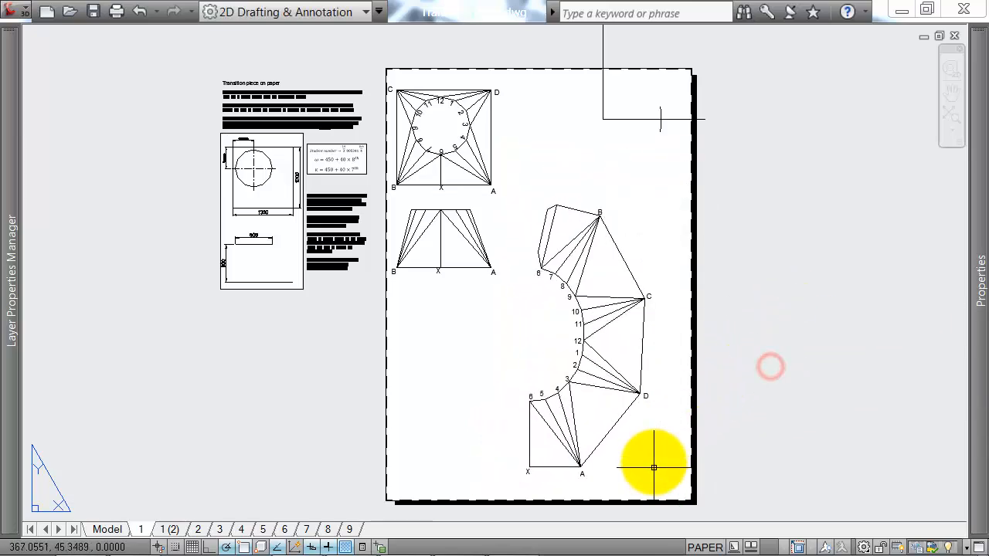
Rotate the whole flat pattern with its labels and glue tab by 270° about corner X.
{"action": "type", "text": "ro"}
{"action": "key", "text": "Return"}
{"action": "left_click", "coordinate": [723, 167]}
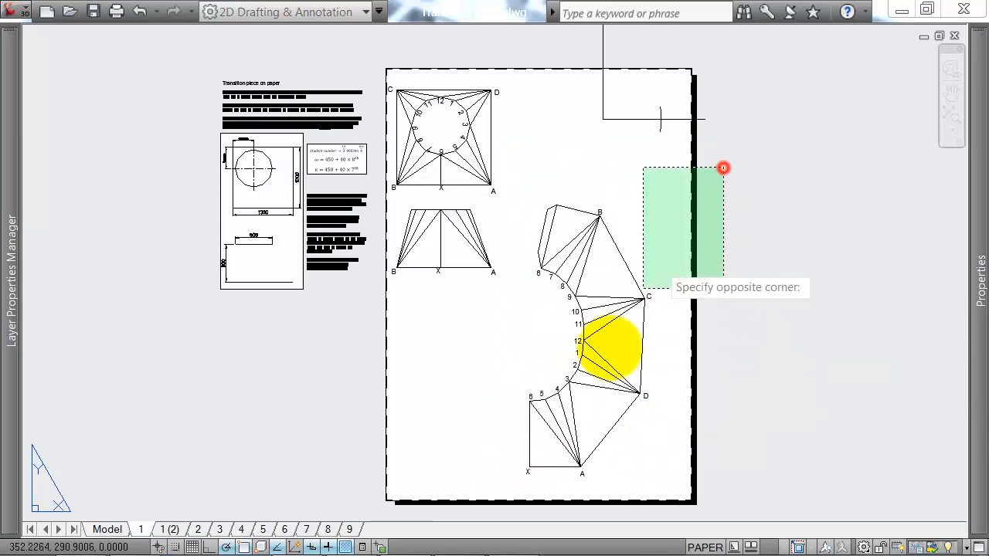
{"action": "left_click", "coordinate": [521, 487]}
{"action": "key", "text": "Return"}
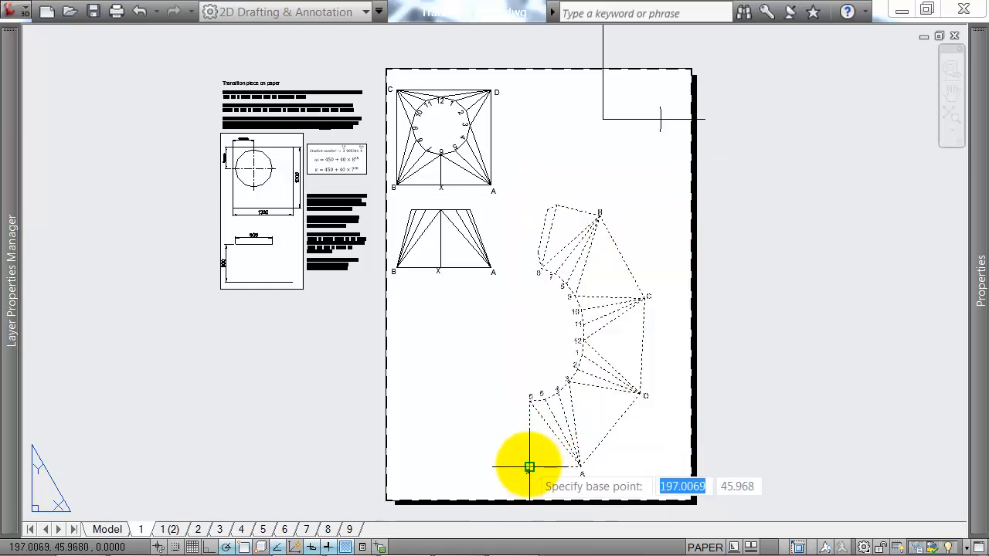
{"action": "left_click", "coordinate": [530, 466]}
{"action": "middle_click_drag", "start_coordinate": [721, 441], "coordinate": [646, 231]}
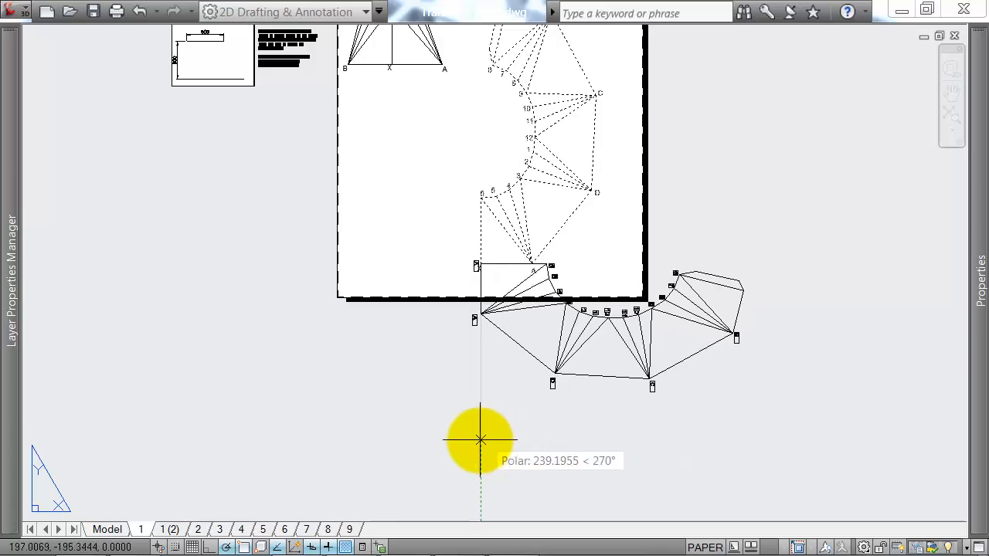
{"action": "left_click", "coordinate": [479, 440]}
Move the rotated flat pattern fully onto the sheet, directly below the elevation.
{"action": "left_click", "coordinate": [436, 202]}
{"action": "left_click", "coordinate": [755, 413]}
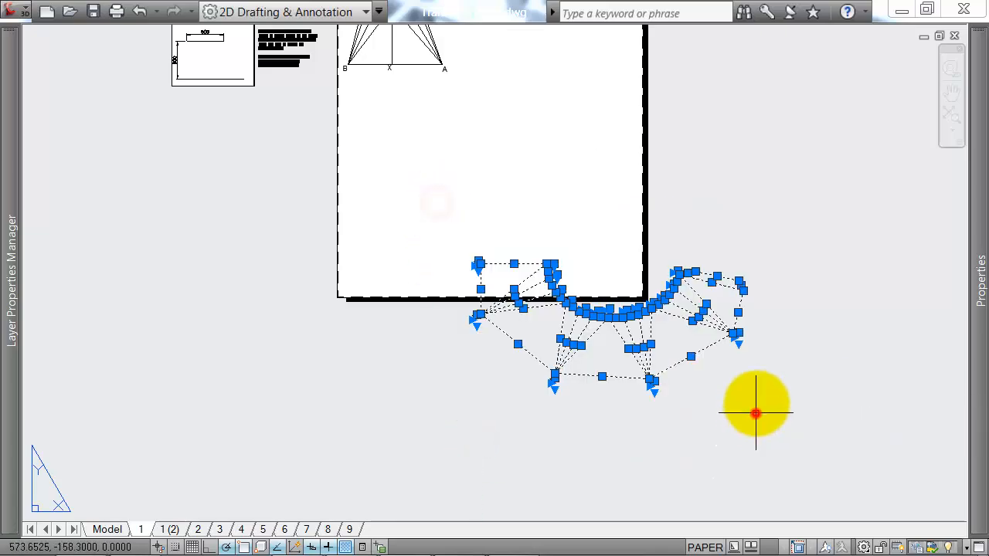
{"action": "type", "text": "m"}
{"action": "key", "text": "Return"}
{"action": "left_click", "coordinate": [827, 282]}
{"action": "middle_click_drag", "start_coordinate": [704, 143], "coordinate": [695, 206]}
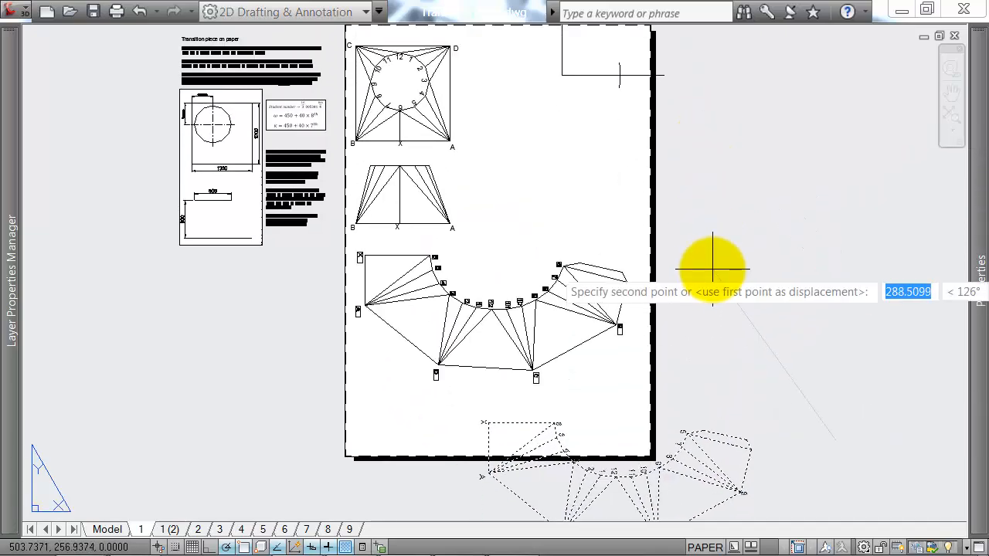
{"action": "left_click", "coordinate": [709, 266]}
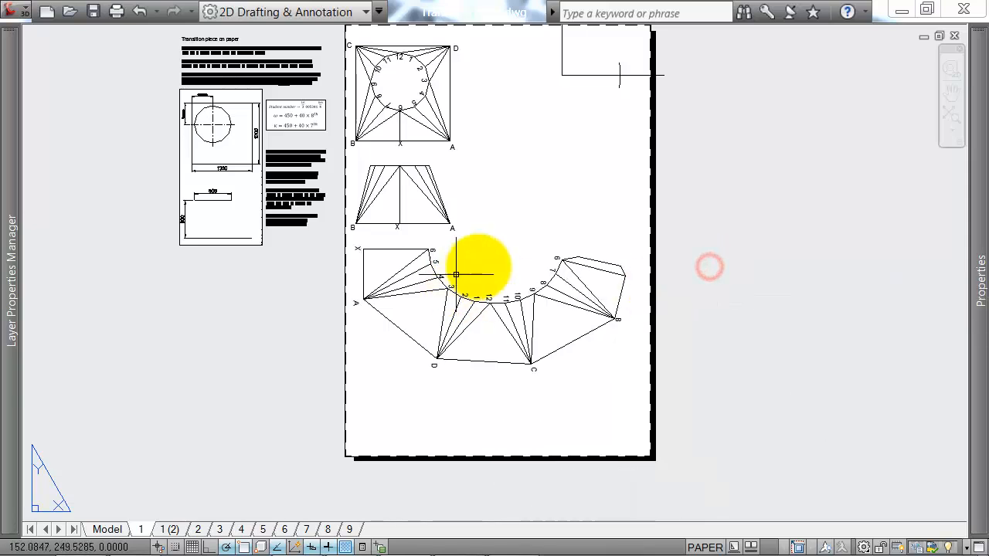
{"action": "middle_click_drag", "start_coordinate": [541, 108], "coordinate": [541, 213]}
{"action": "left_click", "coordinate": [730, 256]}
{"action": "left_click", "coordinate": [567, 59]}
{"action": "right_click", "coordinate": [739, 115]}
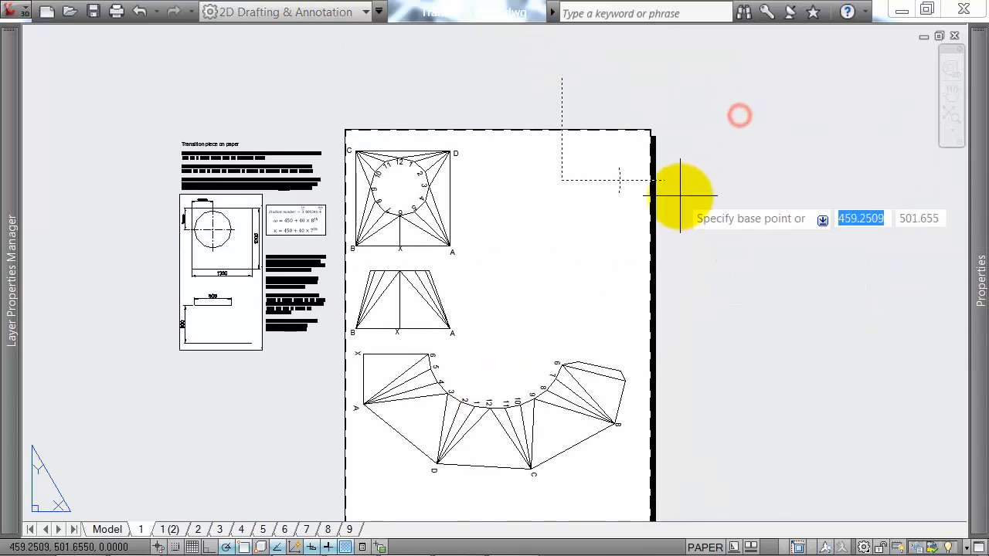
{"action": "key", "text": "Escape"}
Move the perpendicular construction lines and arc fully inside the sheet border, beside the plan view and above the flat pattern.
{"action": "left_click", "coordinate": [718, 214]}
{"action": "left_click", "coordinate": [557, 84]}
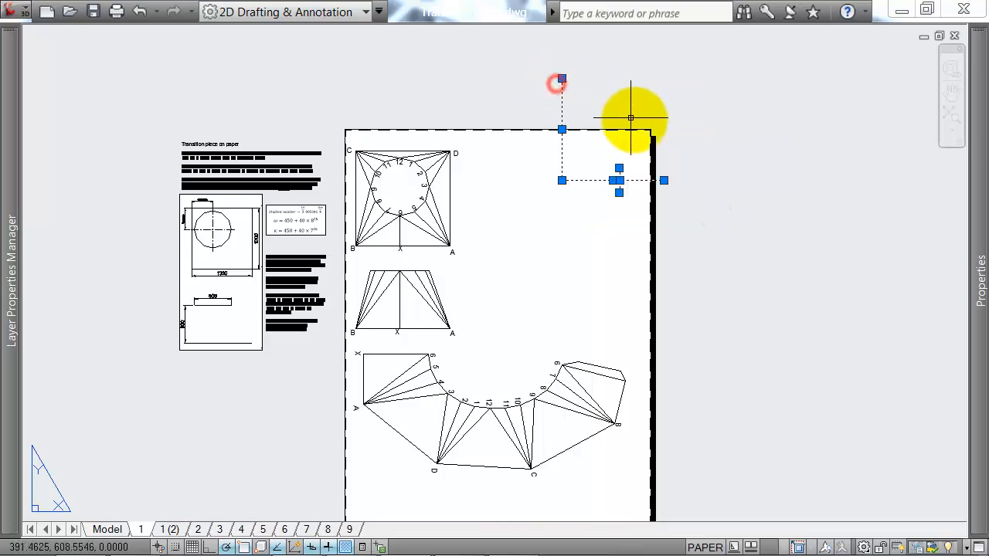
{"action": "key", "text": "space"}
{"action": "left_click", "coordinate": [727, 125]}
{"action": "left_click", "coordinate": [677, 201]}
{"action": "middle_click_drag", "start_coordinate": [540, 329], "coordinate": [548, 205]}
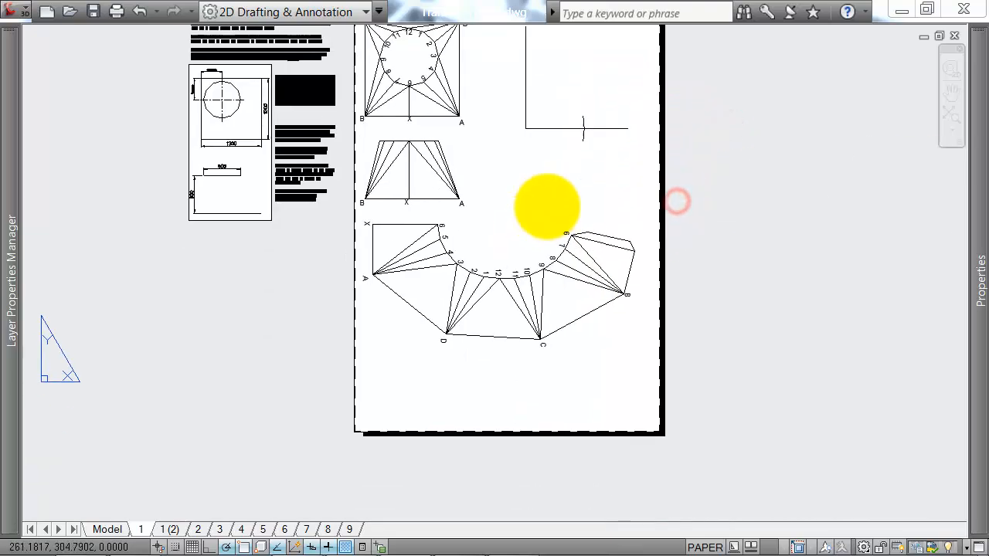
Inspect the flat pattern with its glue tab up close and check the layout of all views on the whole sheet.
{"action": "scroll", "coordinate": [510, 239], "scroll_direction": "up", "scroll_amount": 1}
{"action": "scroll", "coordinate": [340, 243], "scroll_direction": "up", "scroll_amount": 2}
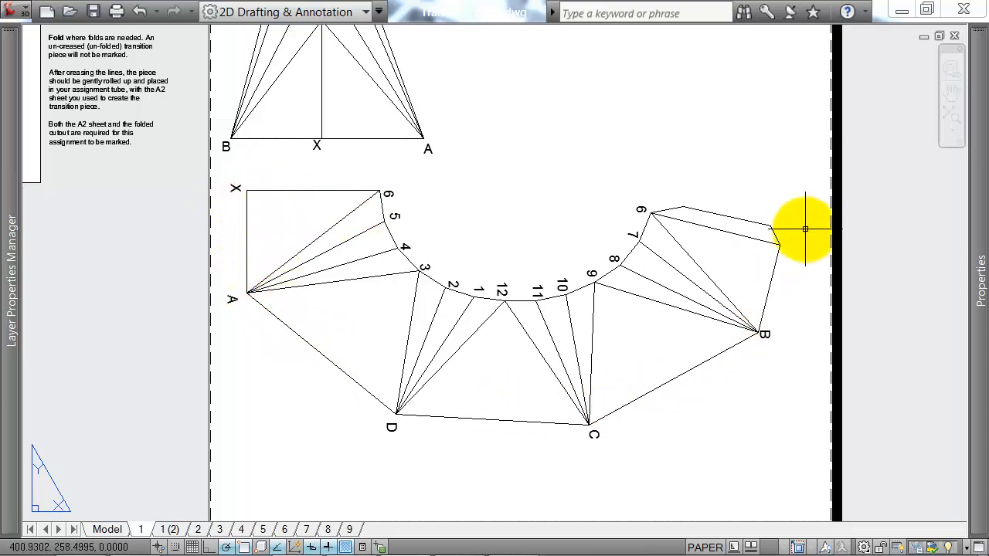
{"action": "scroll", "coordinate": [828, 173], "scroll_direction": "down", "scroll_amount": 2}
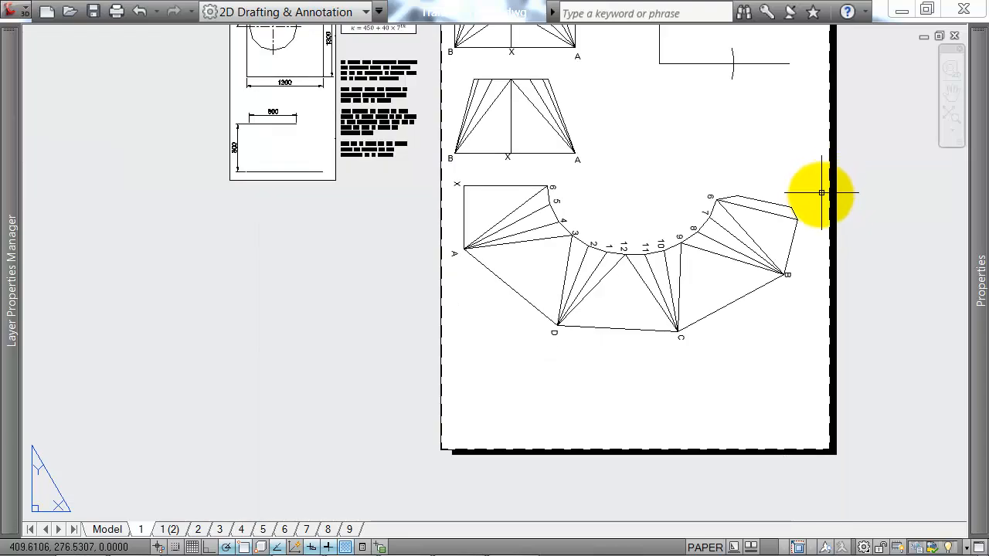
{"action": "scroll", "coordinate": [821, 323], "scroll_direction": "down", "scroll_amount": 2}
{"action": "scroll", "coordinate": [756, 296], "scroll_direction": "up", "scroll_amount": 2}
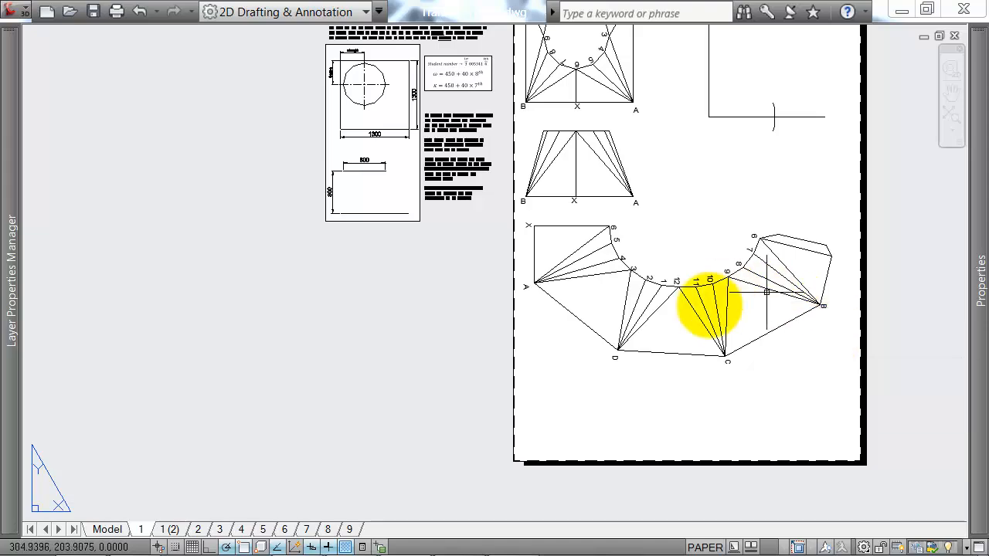
{"action": "scroll", "coordinate": [691, 214], "scroll_direction": "down", "scroll_amount": 2}
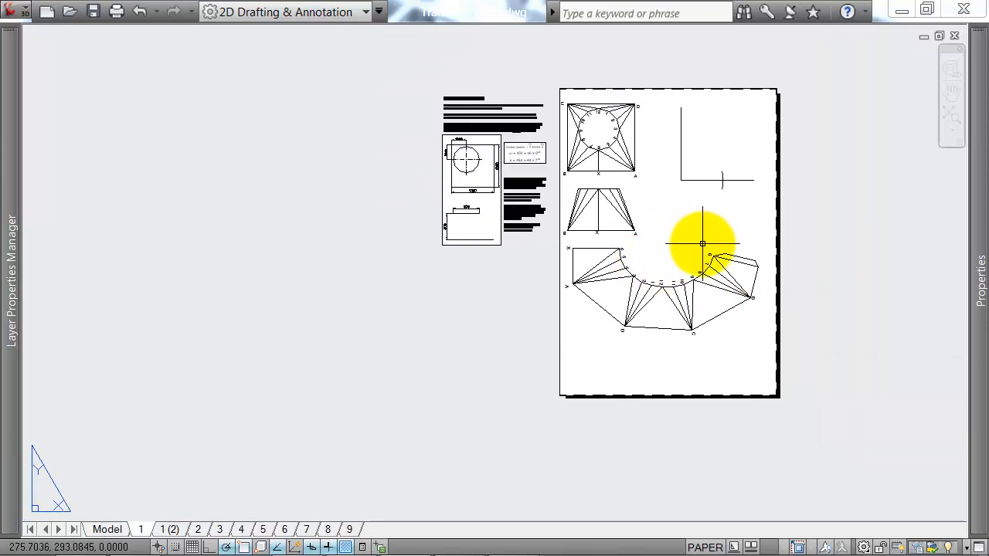
{"action": "scroll", "coordinate": [702, 255], "scroll_direction": "up", "scroll_amount": 2}
{"action": "middle_click_drag", "start_coordinate": [682, 209], "coordinate": [684, 259]}
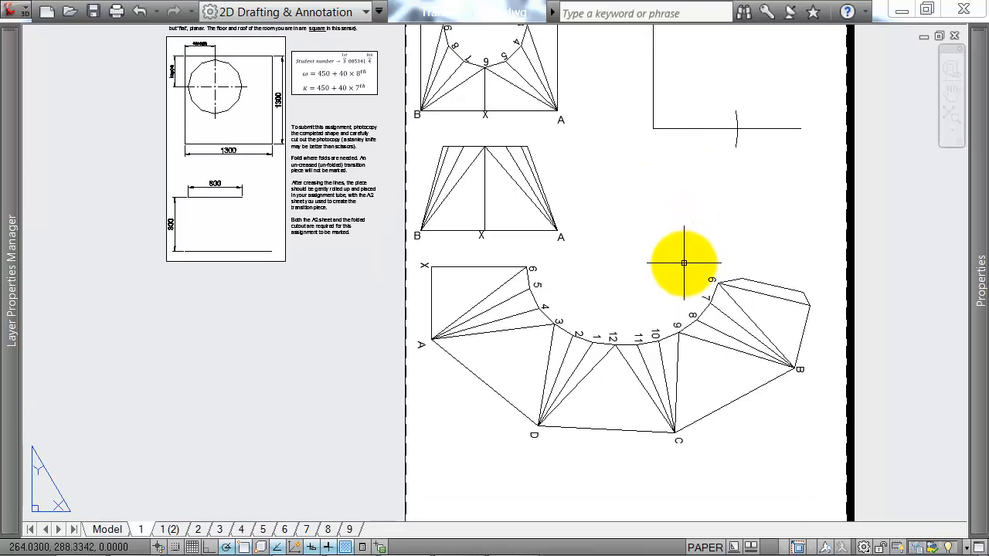
{"action": "scroll", "coordinate": [684, 264], "scroll_direction": "down", "scroll_amount": 2}
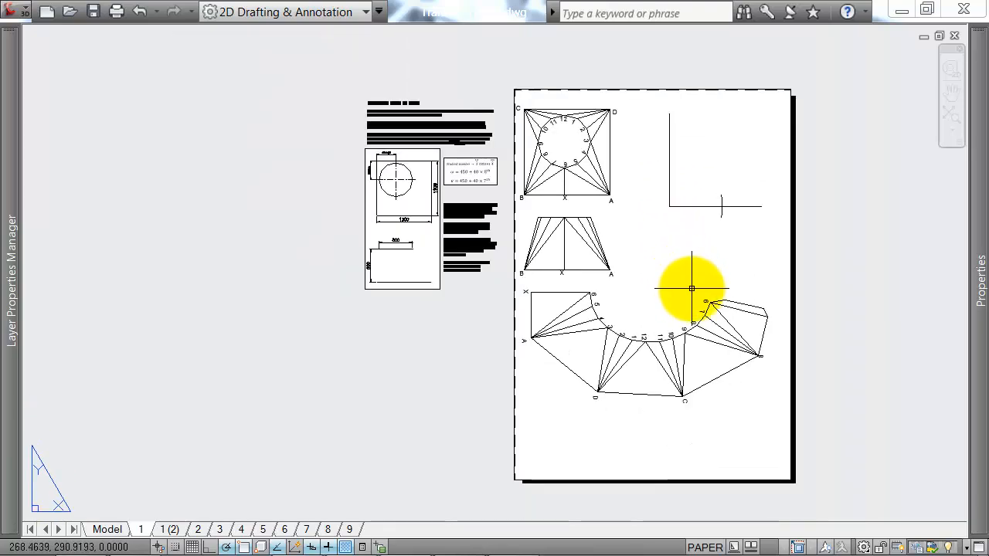